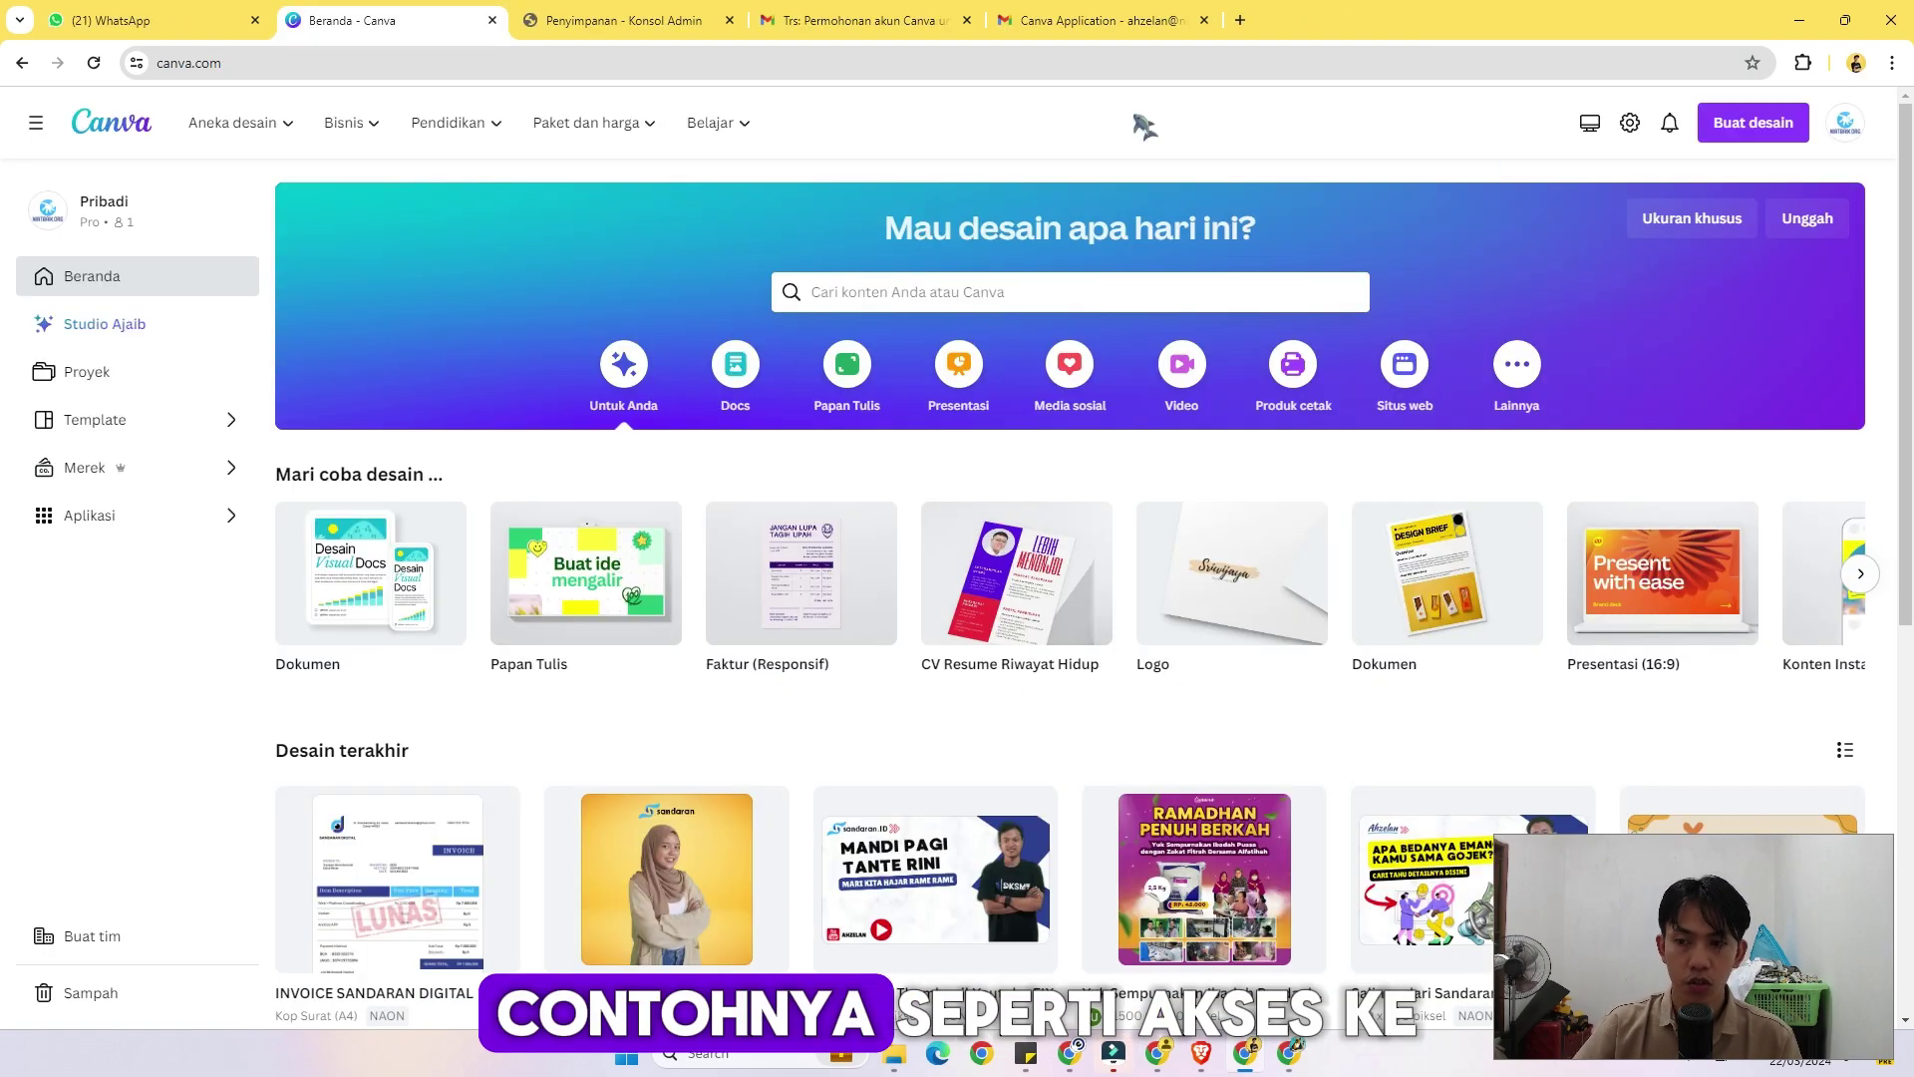
Look through the recent designs on the signed-in Canva home page.
scroll(641, 329, "down", 5)
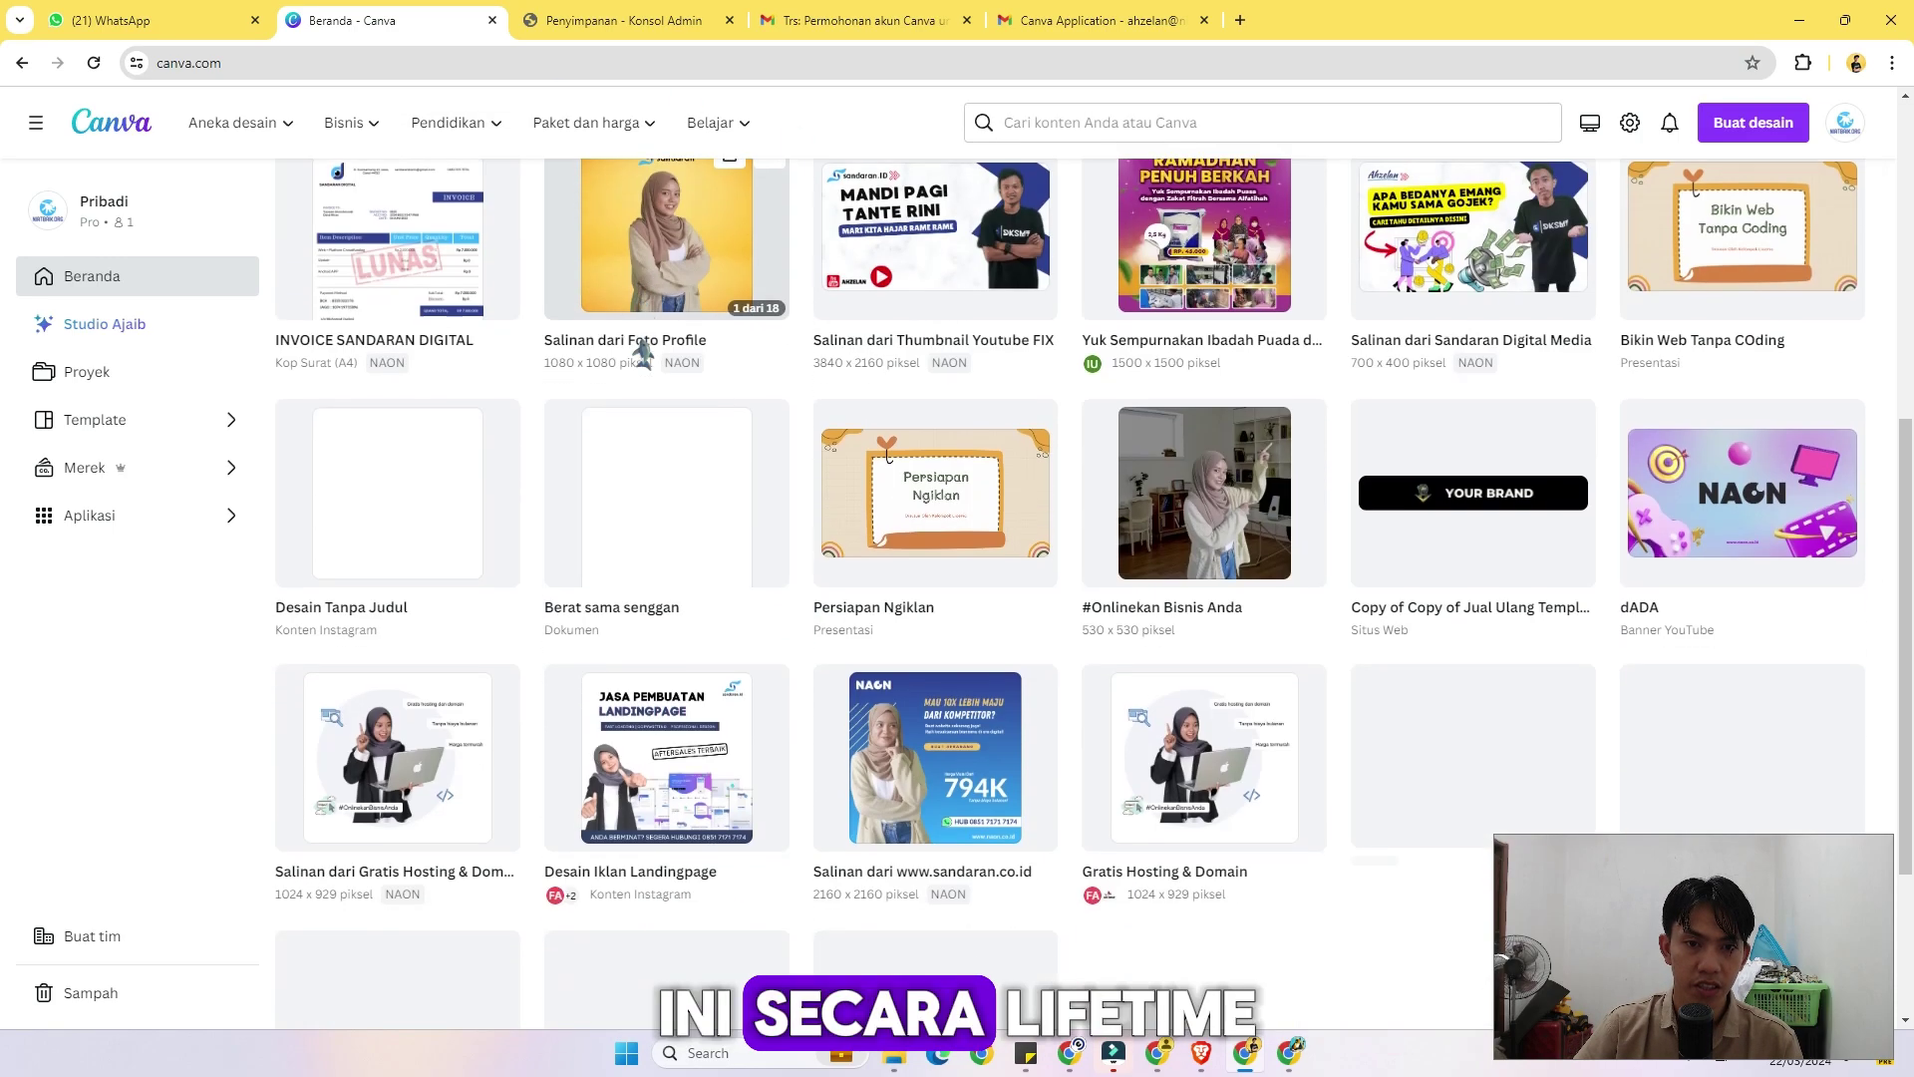
scroll(647, 359, "up", 5)
scroll(687, 374, "down", 5)
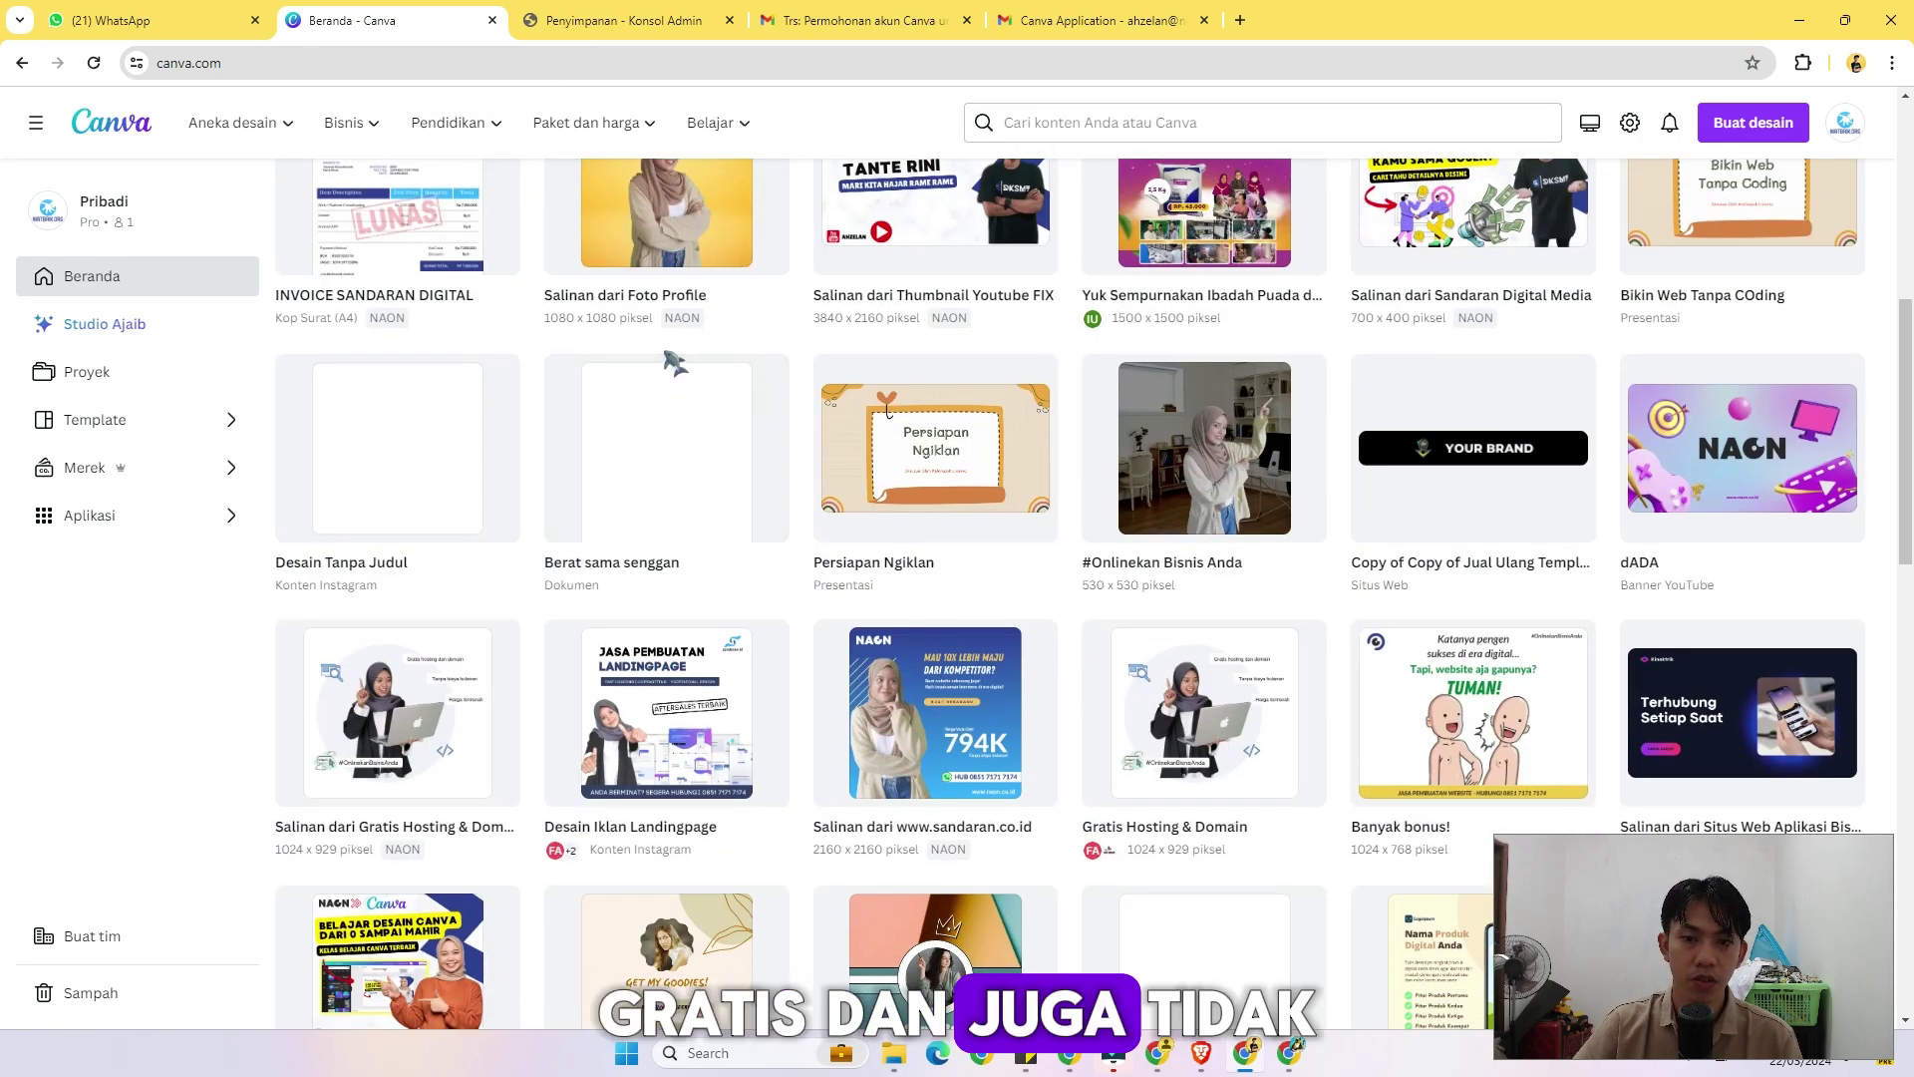
Check the shared Workspace storage allowance in the Google Admin console, highlighting the storage text.
left_click(591, 22)
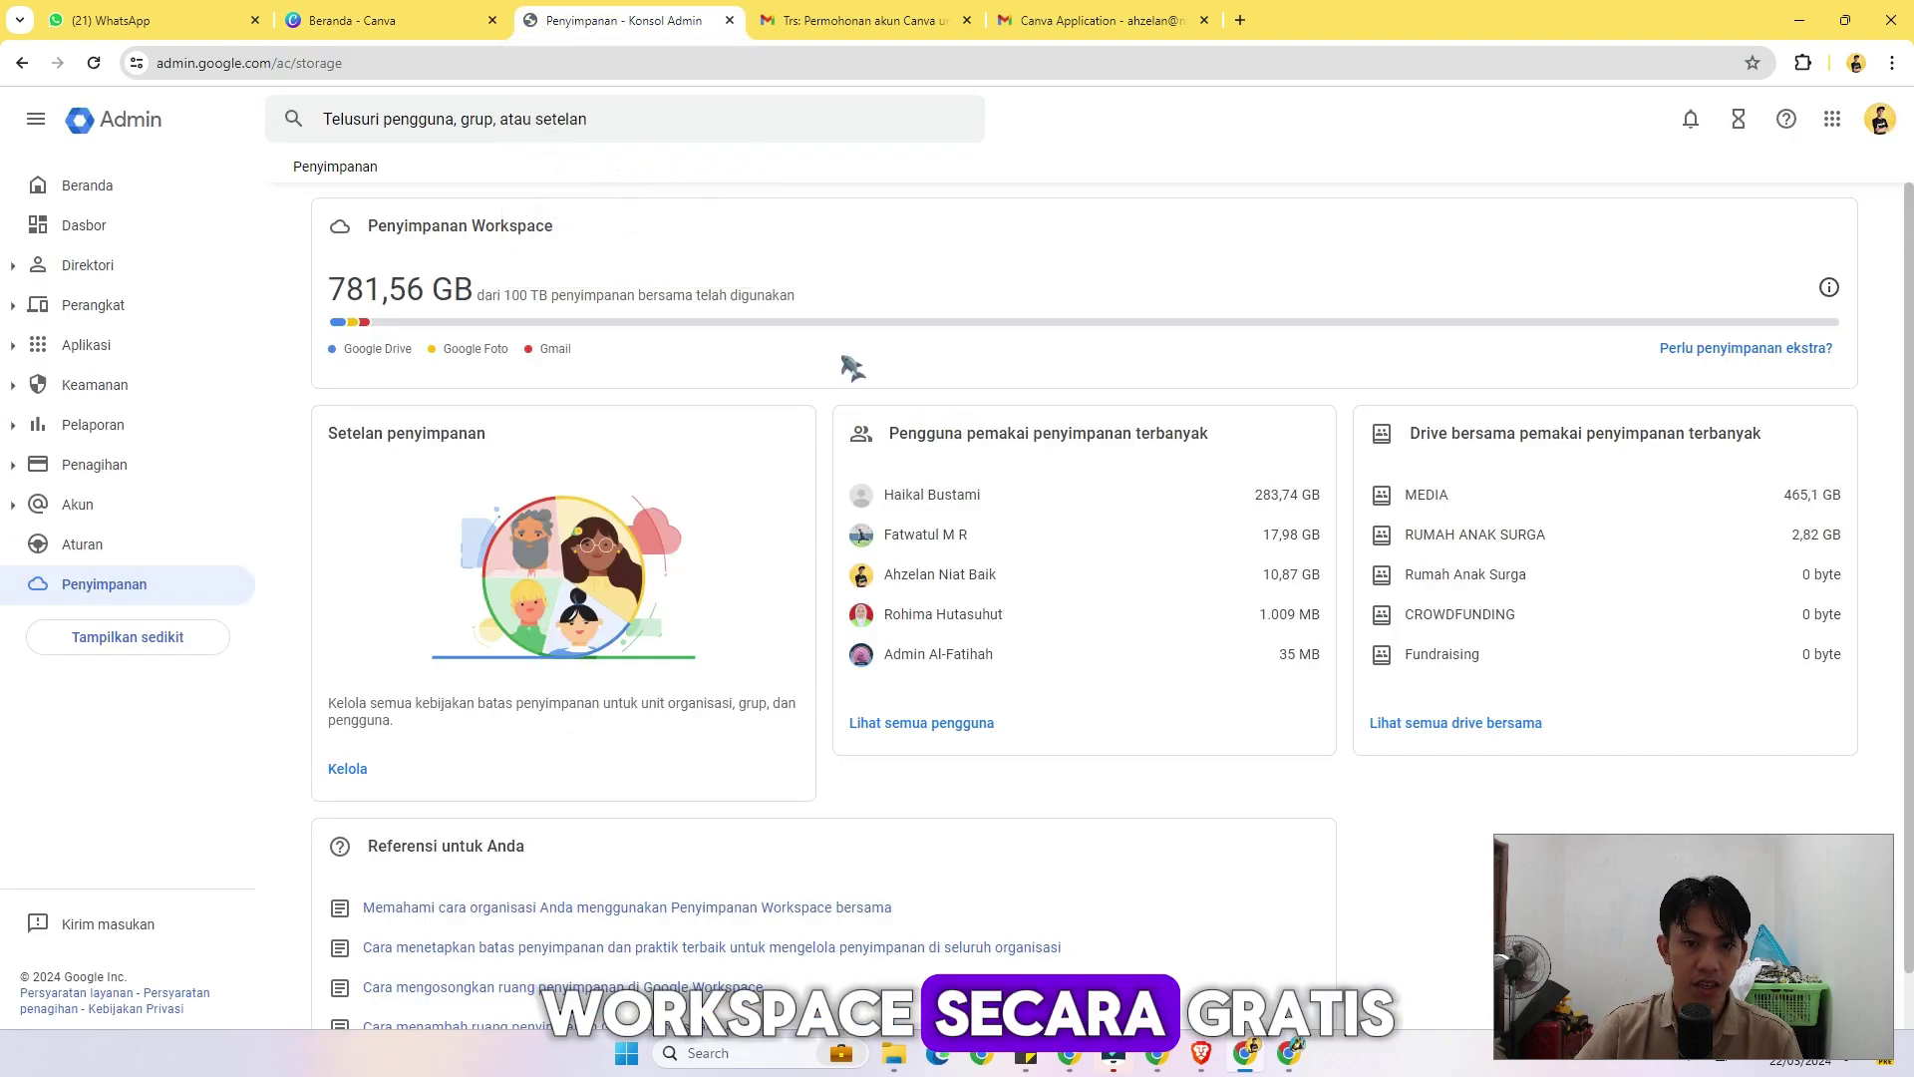
left_click_drag(484, 295, 708, 295)
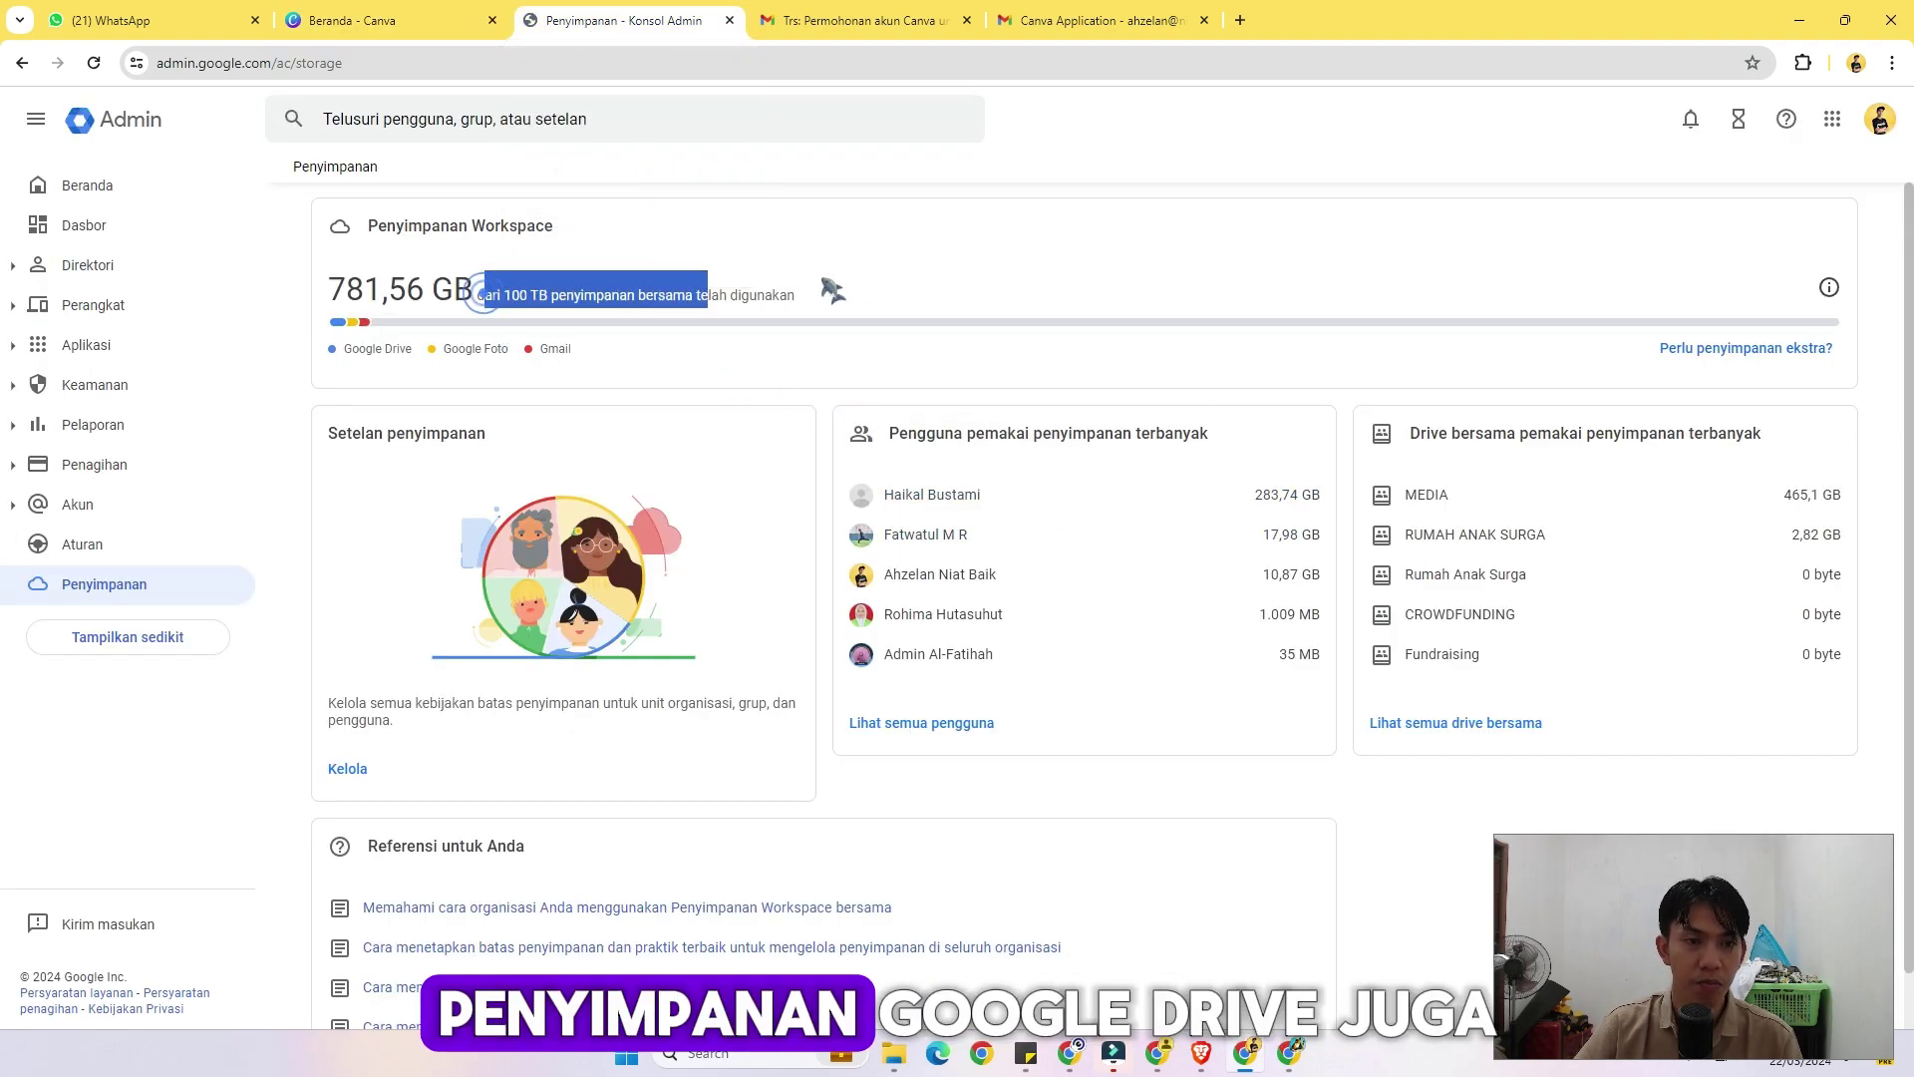
left_click(855, 281)
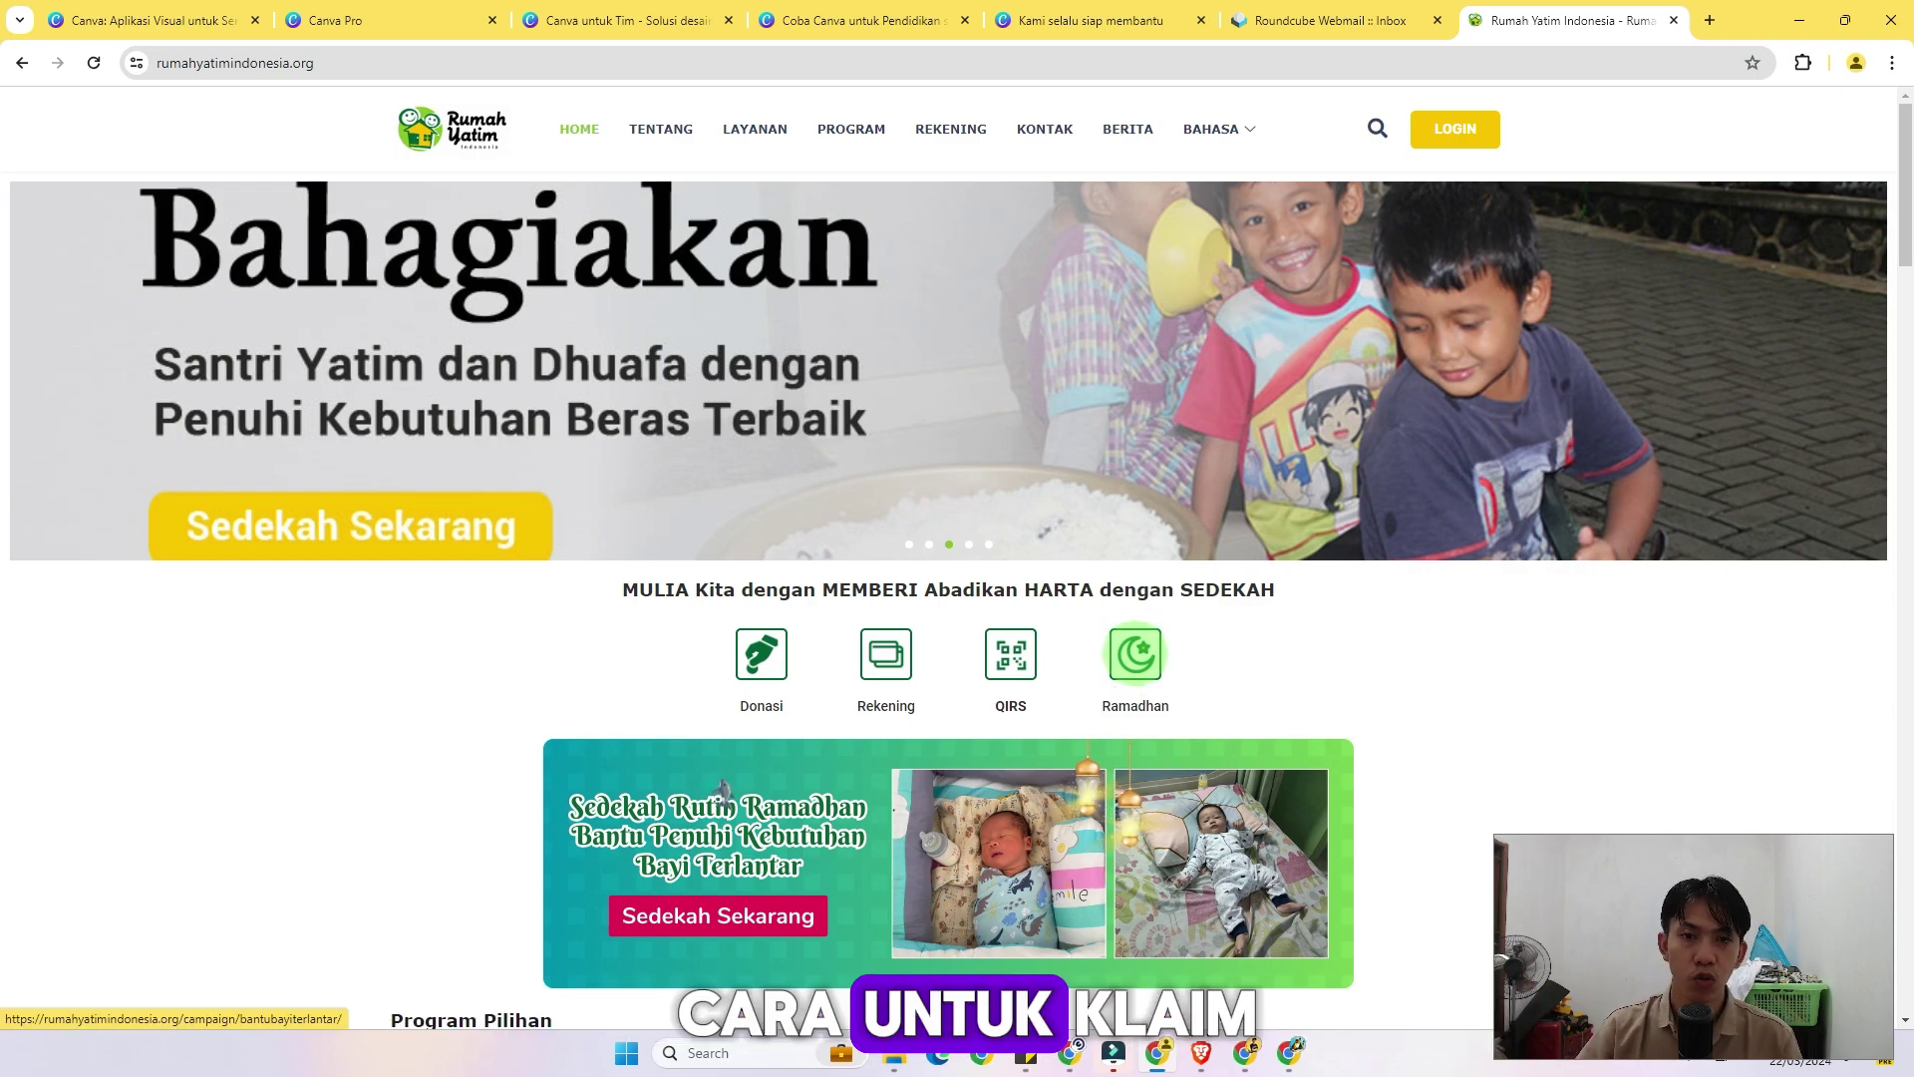
Examine the public Canva home page's tagline, design types and the Gratis, Pro and Tim plan cards.
left_click(170, 21)
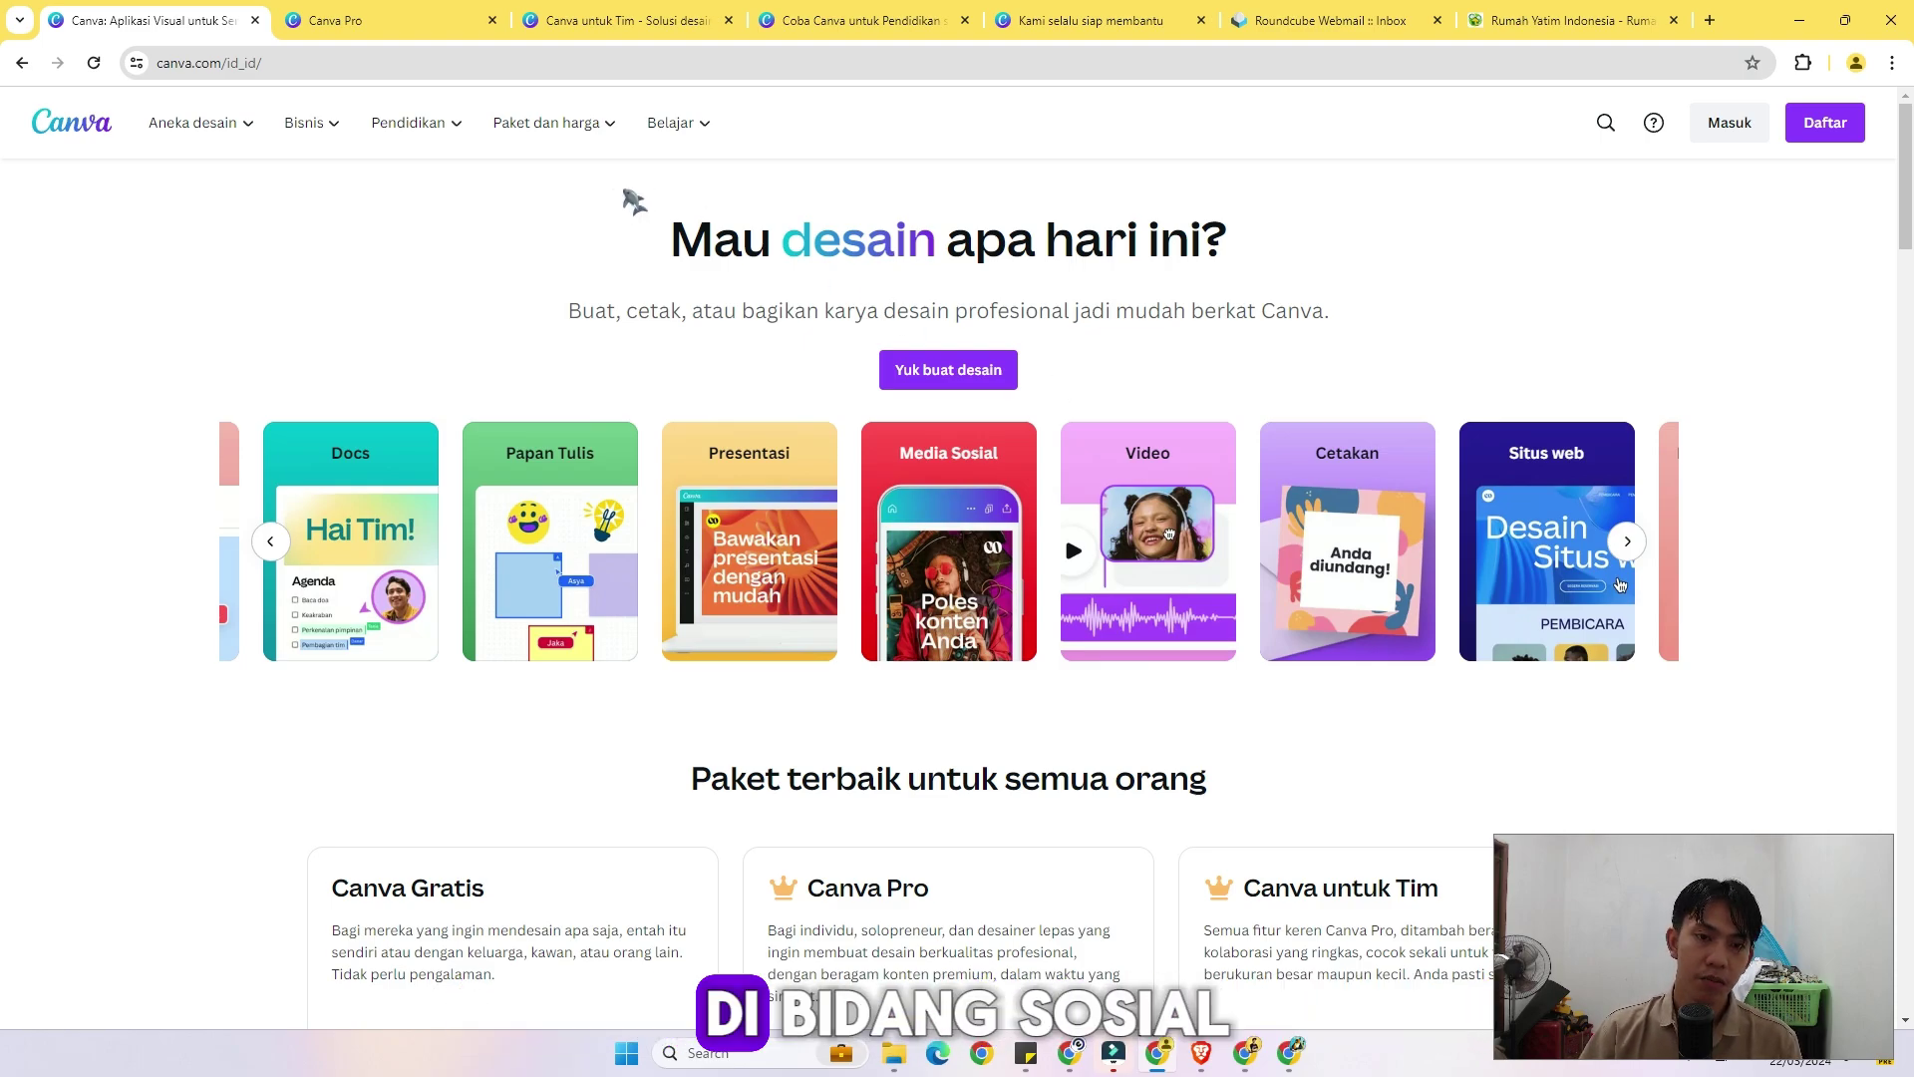
left_click_drag(634, 200, 1366, 316)
left_click(1420, 309)
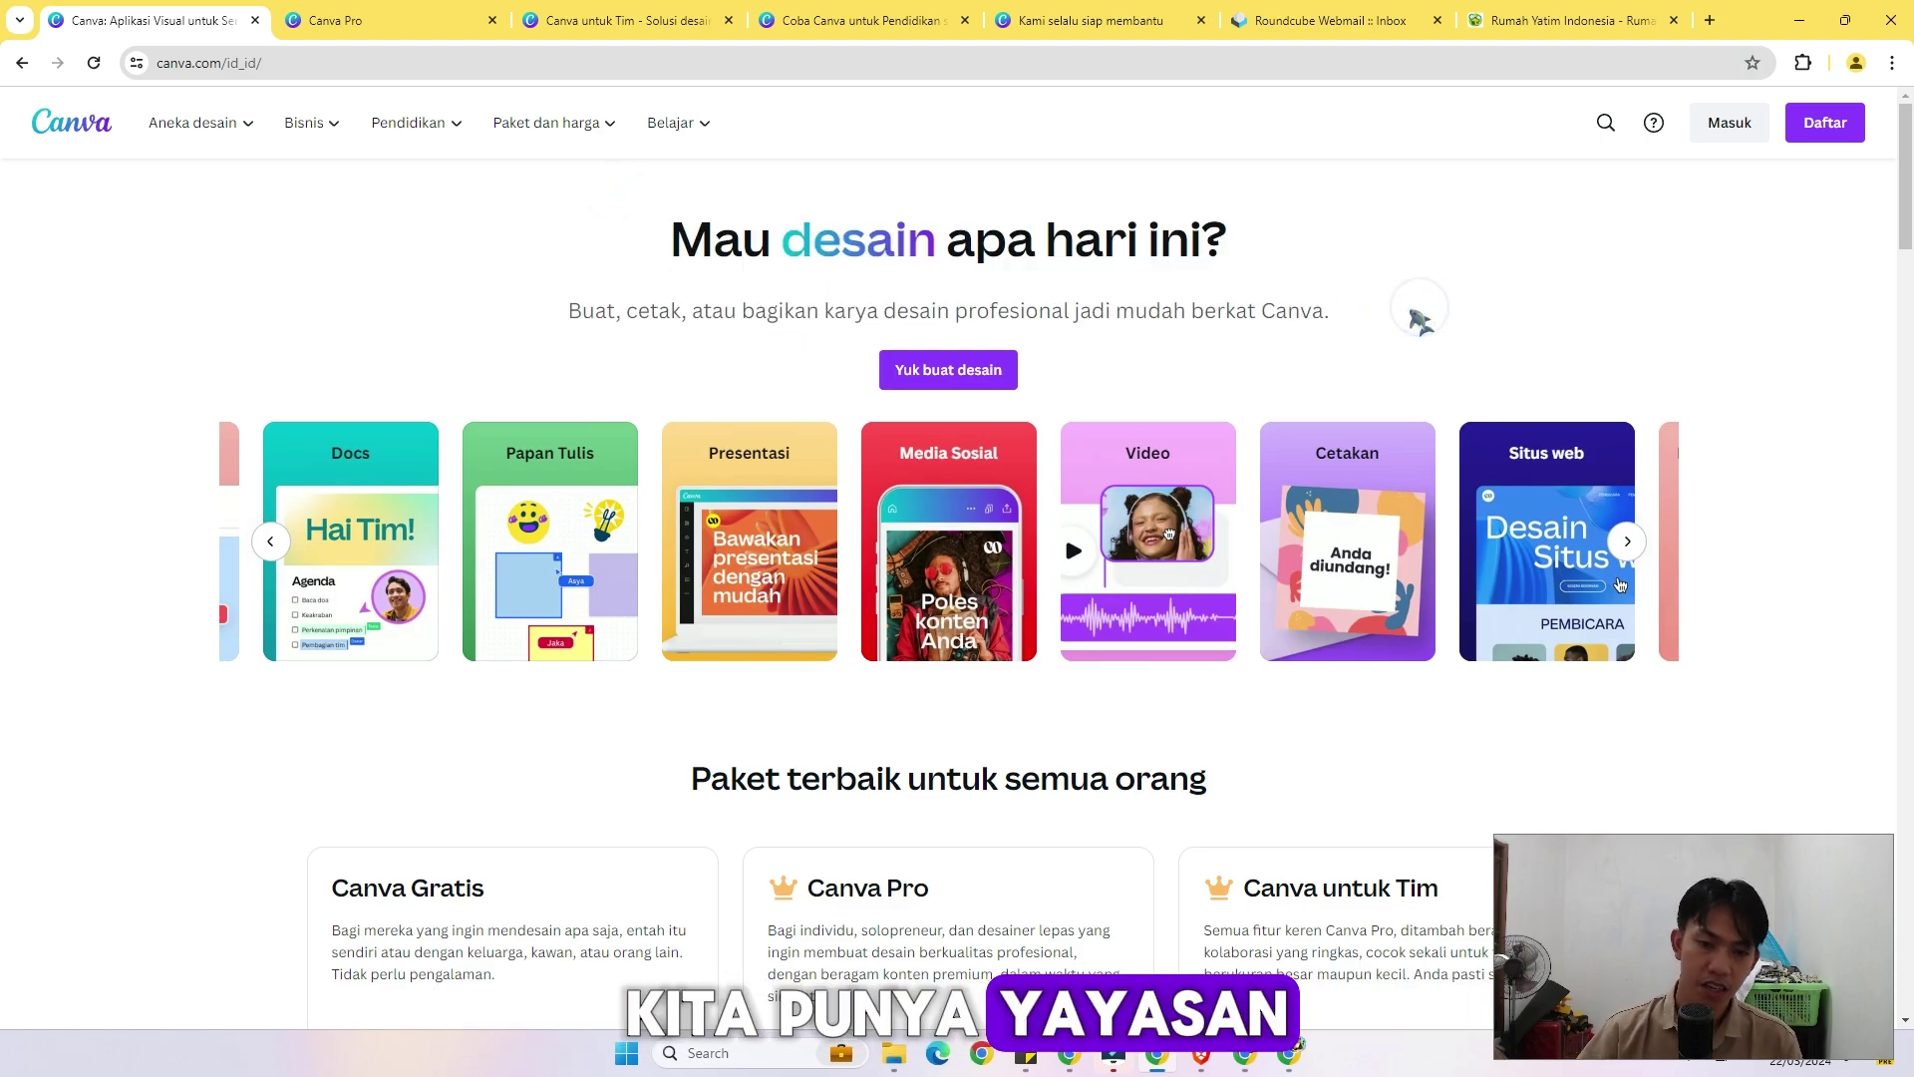
scroll(236, 355, "down", 7)
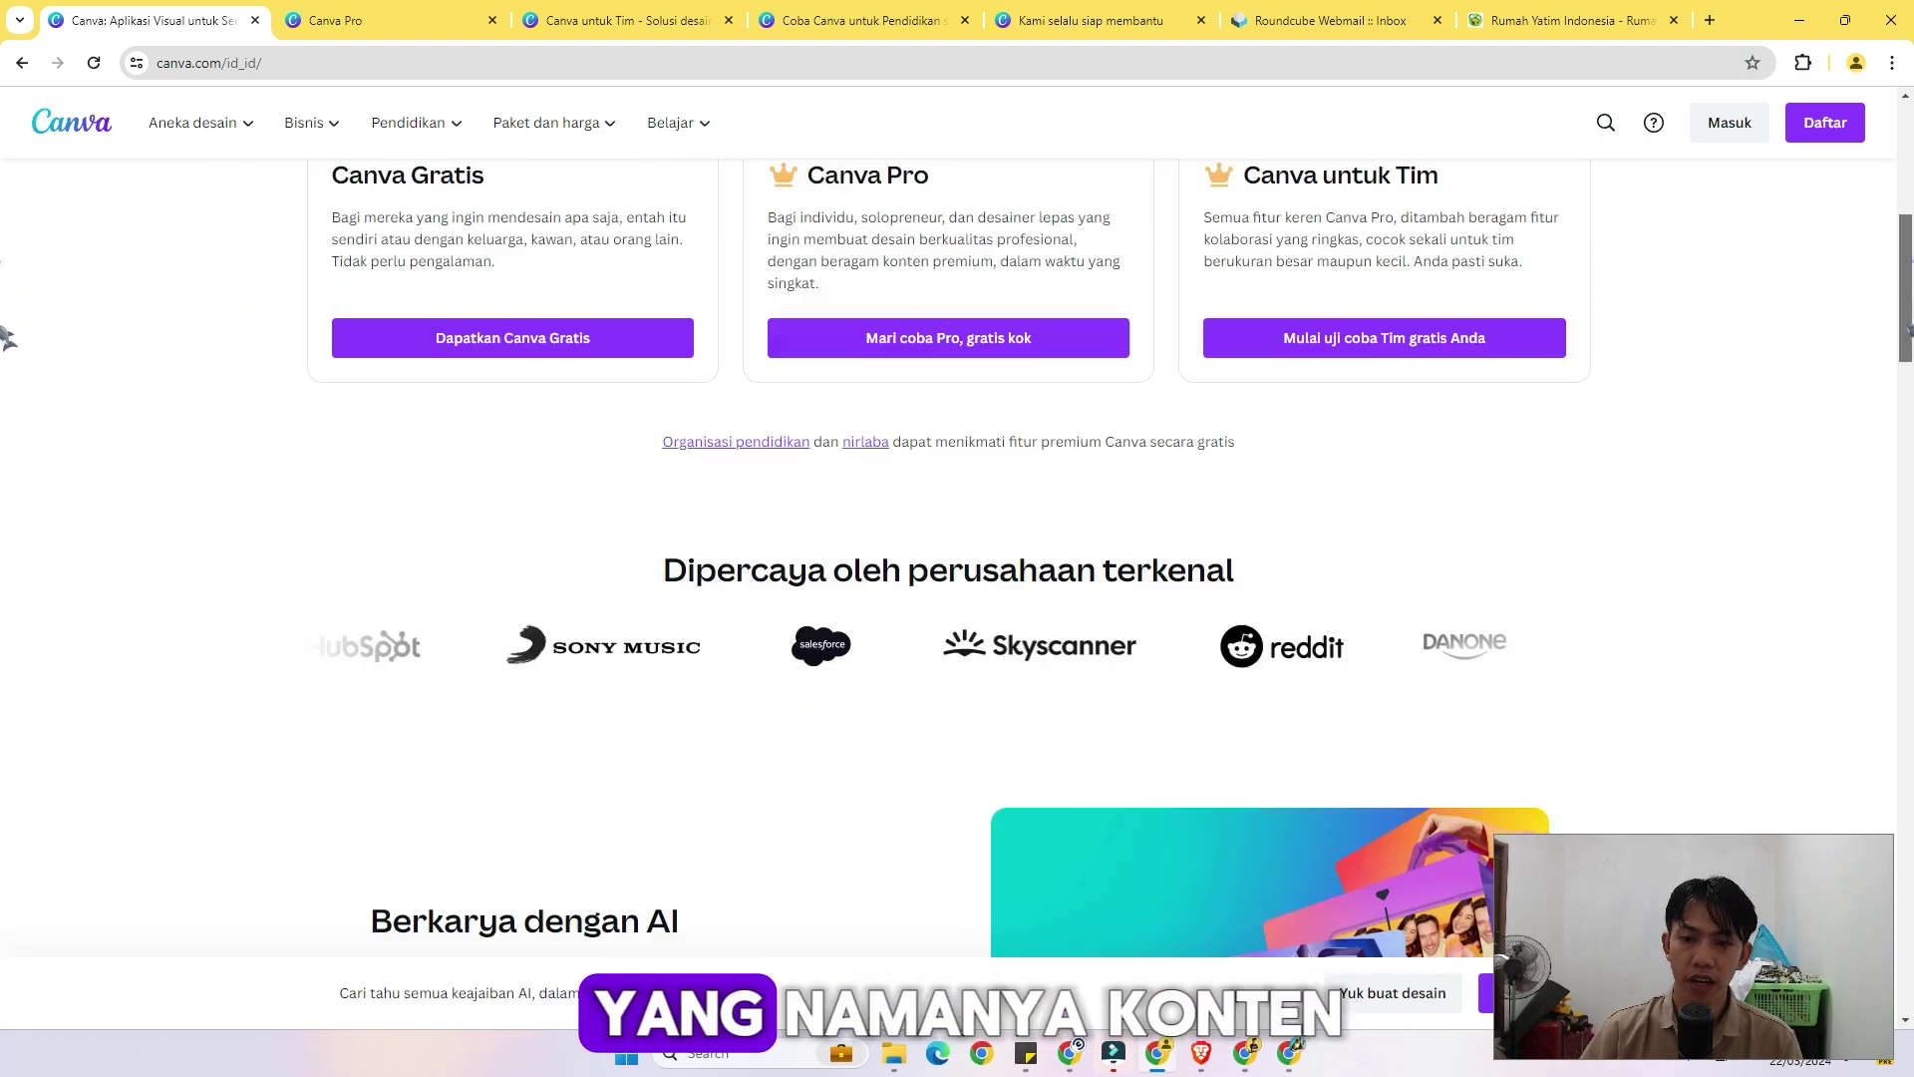
scroll(957, 538, "down", 4)
scroll(957, 538, "up", 9)
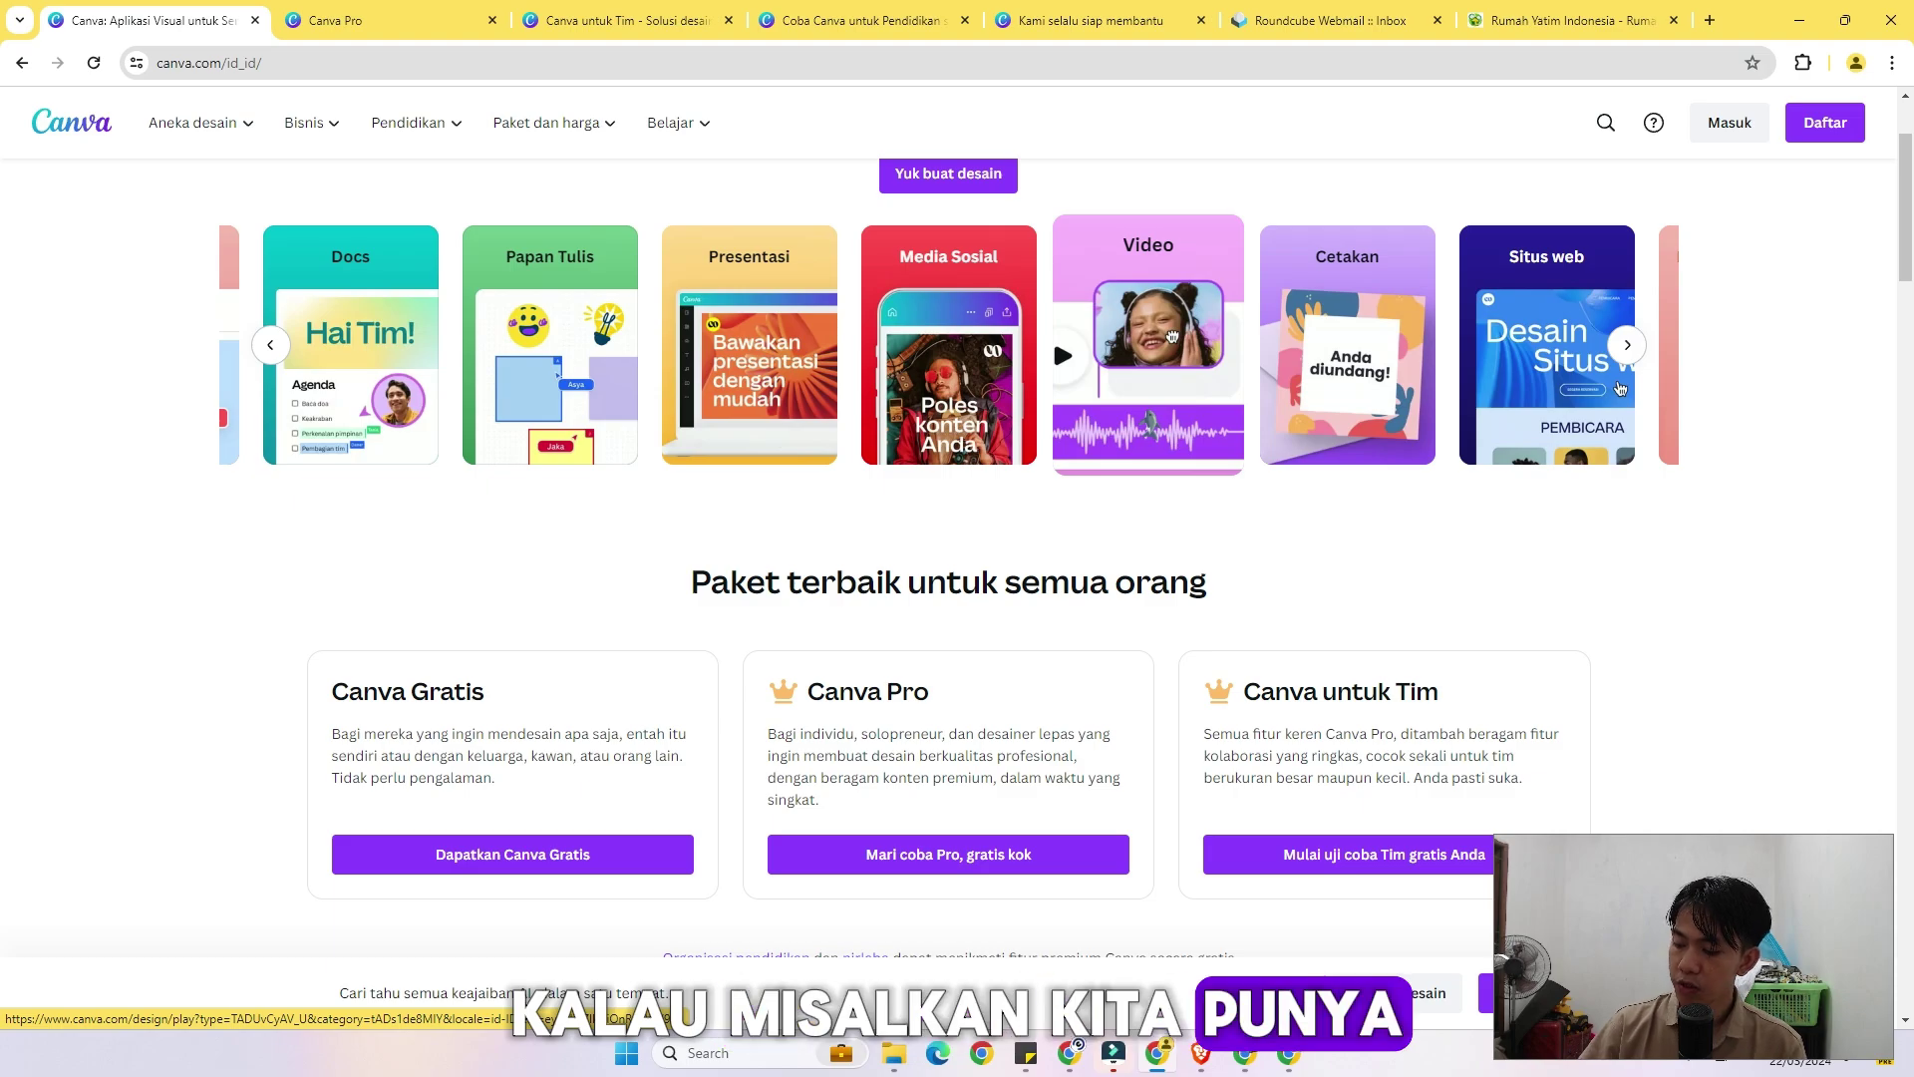
scroll(733, 336, "up", 2)
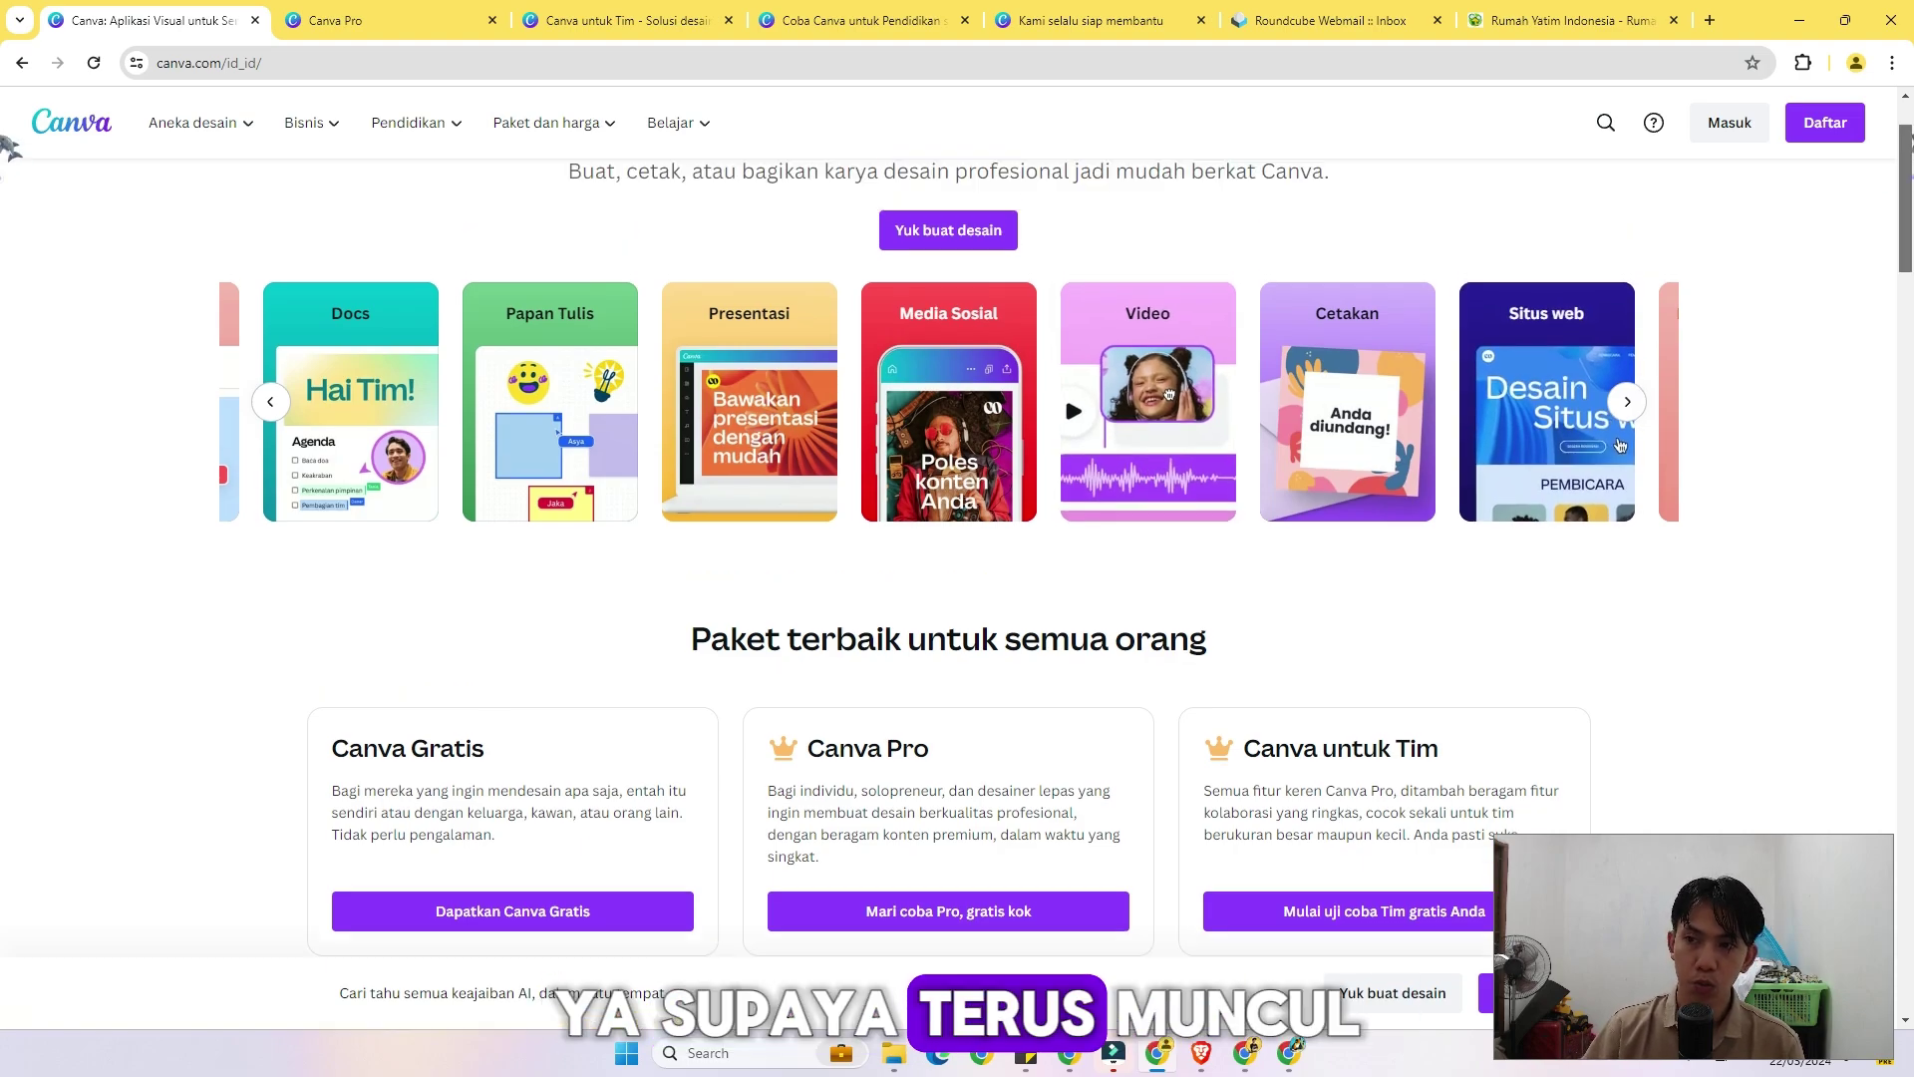
left_click_drag(442, 249, 439, 287)
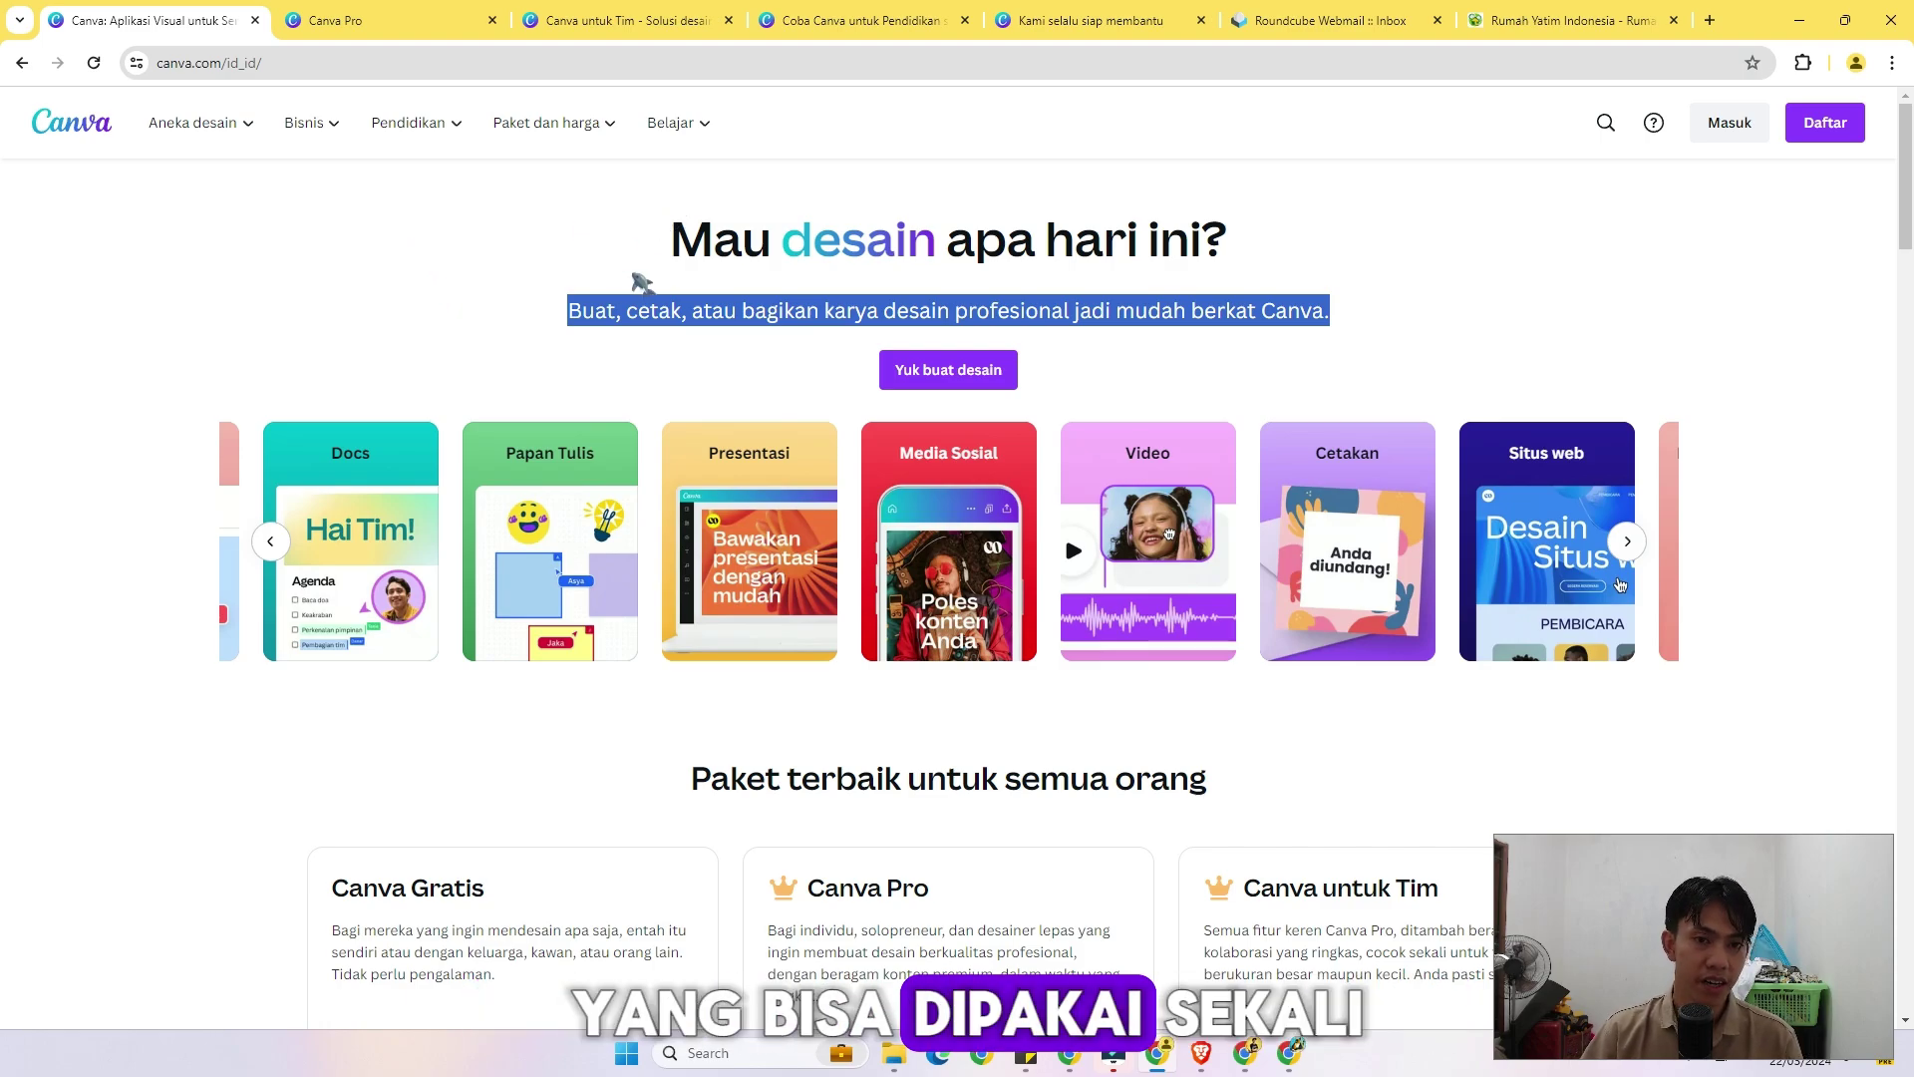
left_click_drag(632, 282, 1285, 286)
left_click(444, 282)
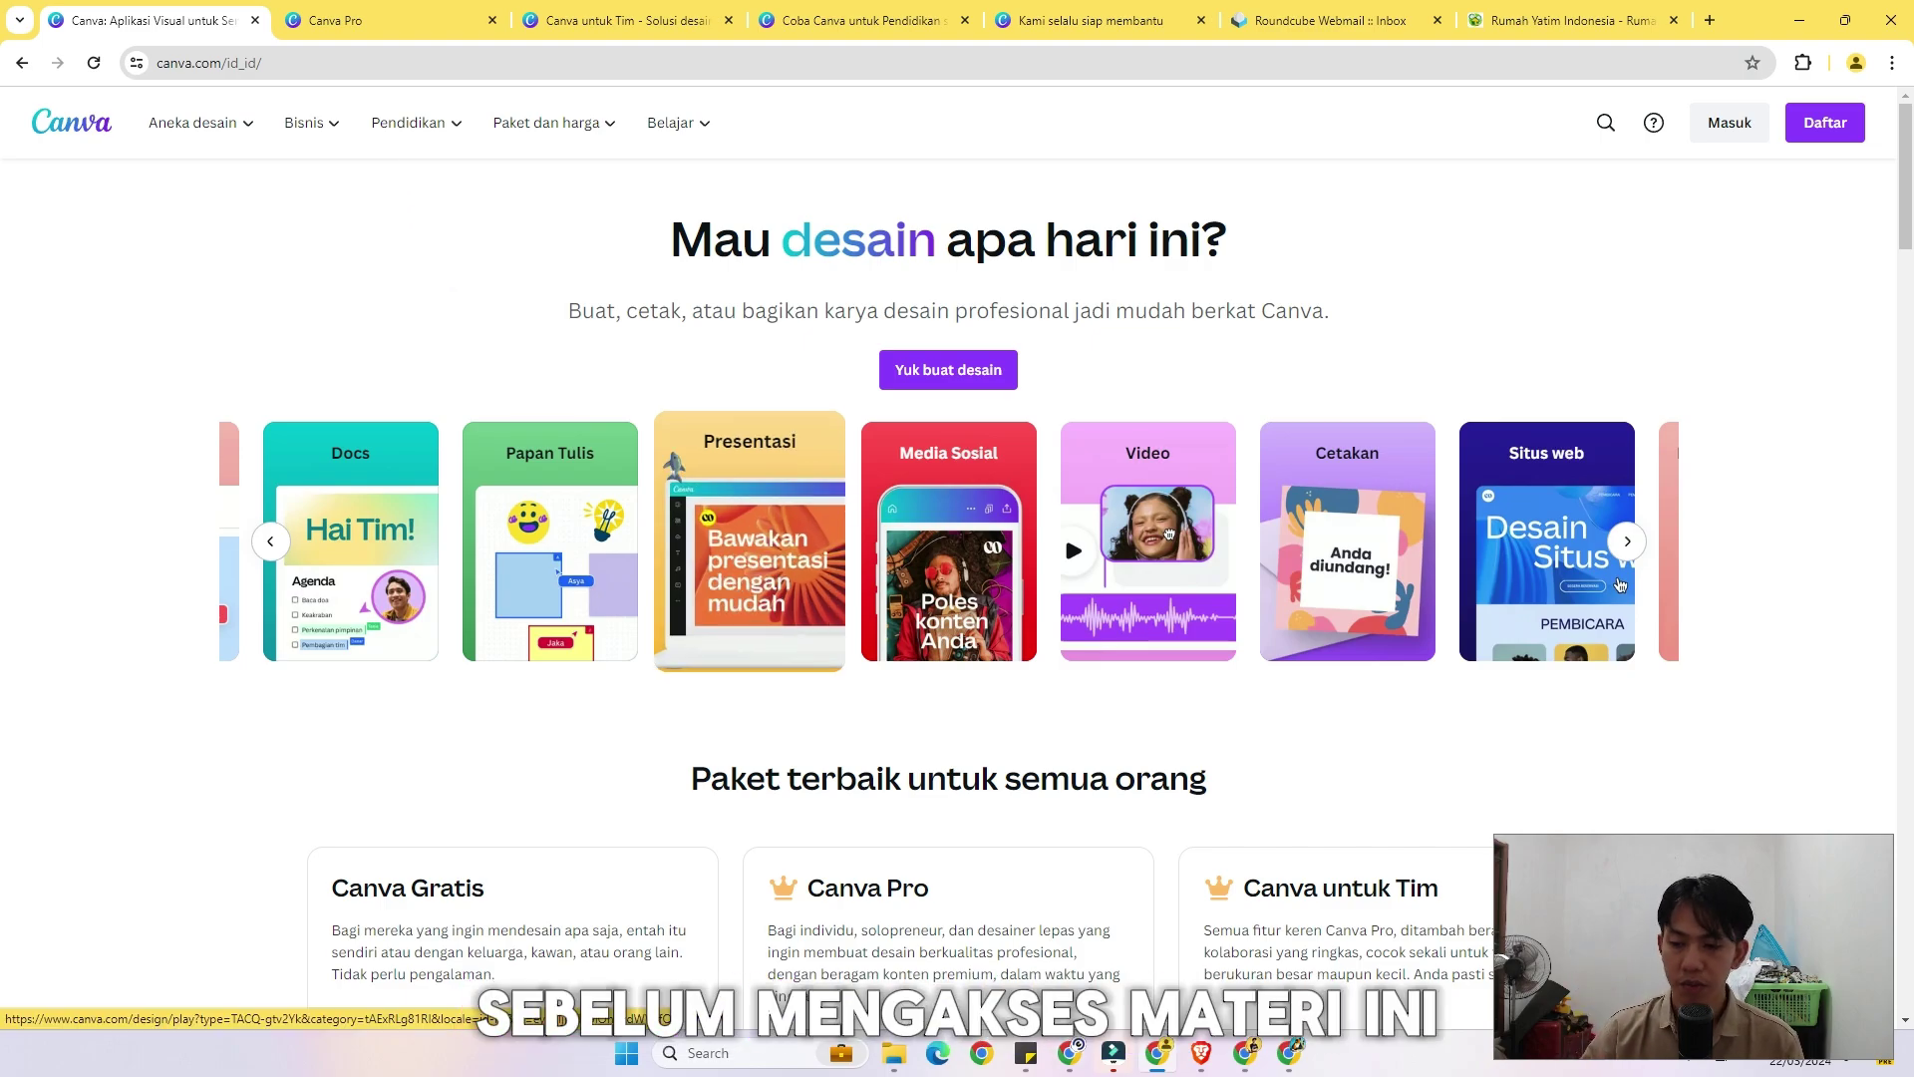
left_click(344, 20)
left_click(200, 22)
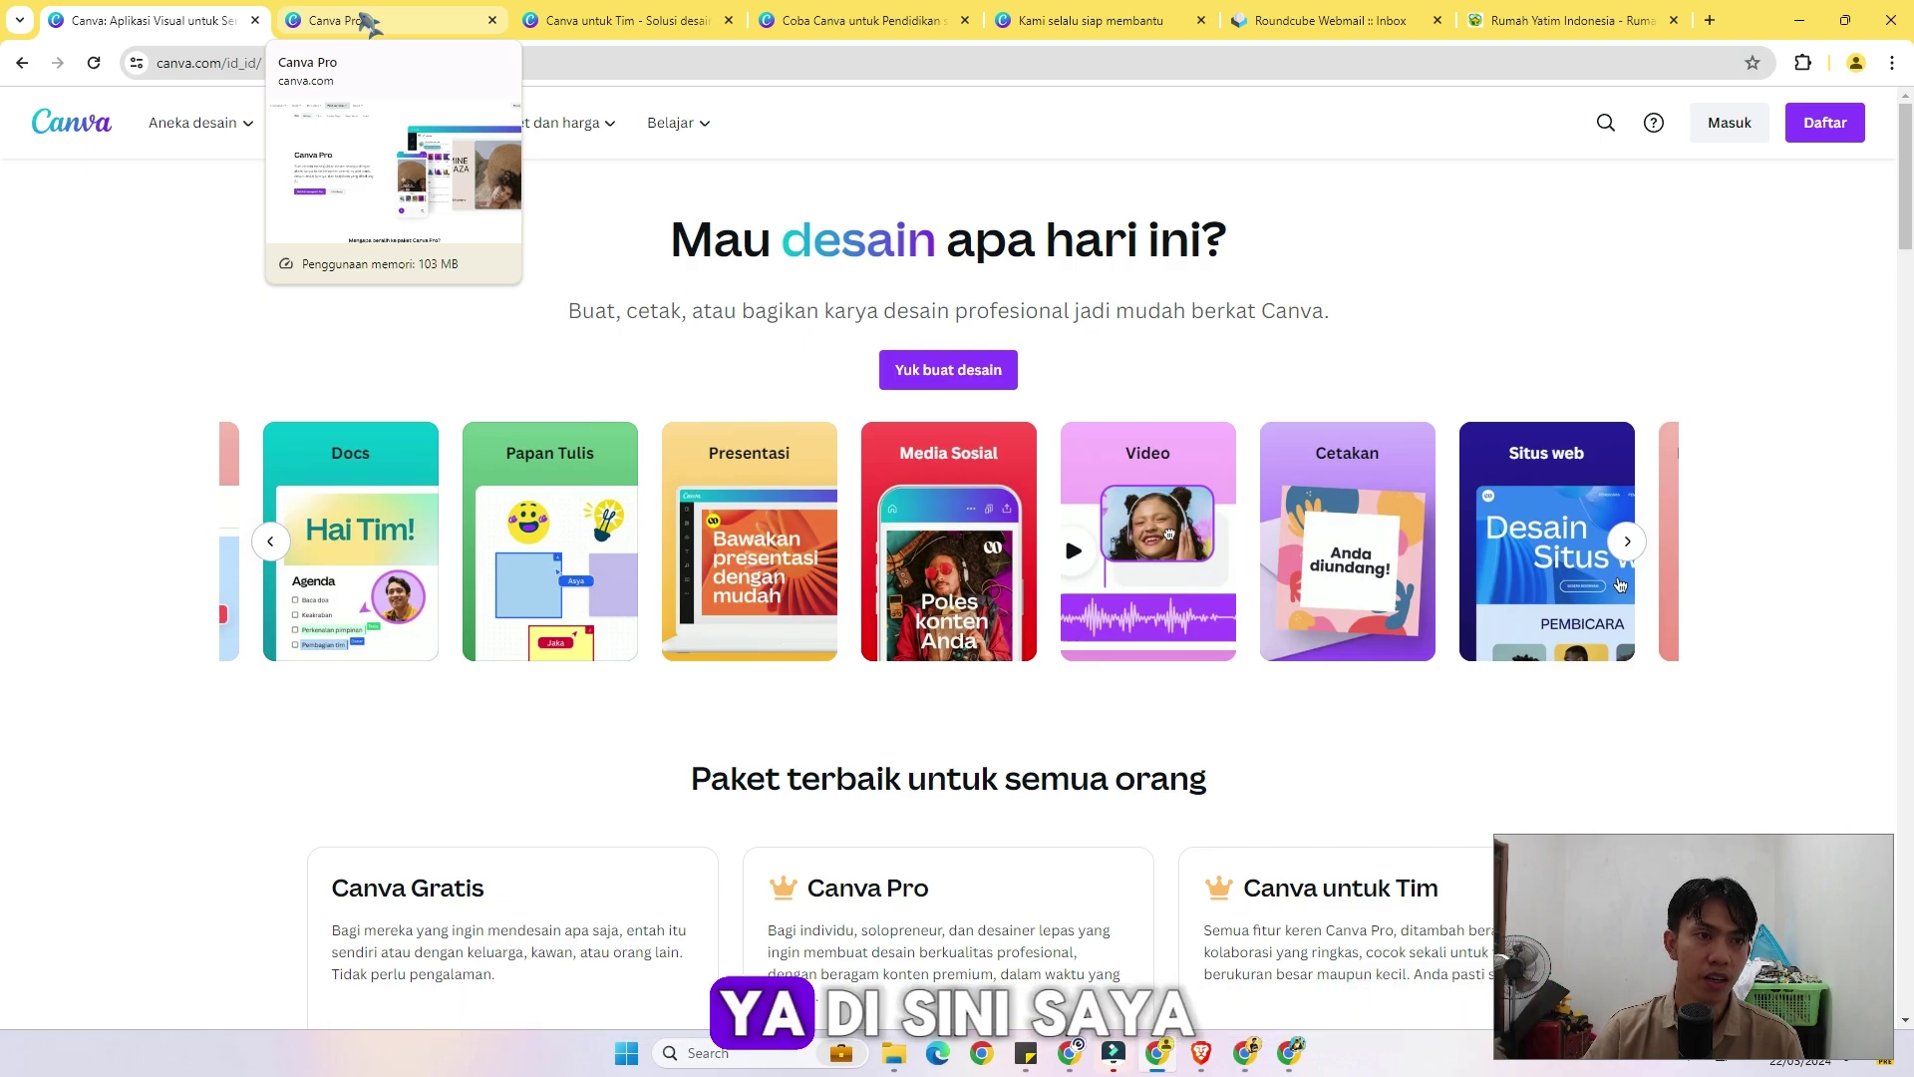
Review the yearly Canva Pro price and the features it includes compared with Canva Gratis, and close that page.
left_click(369, 21)
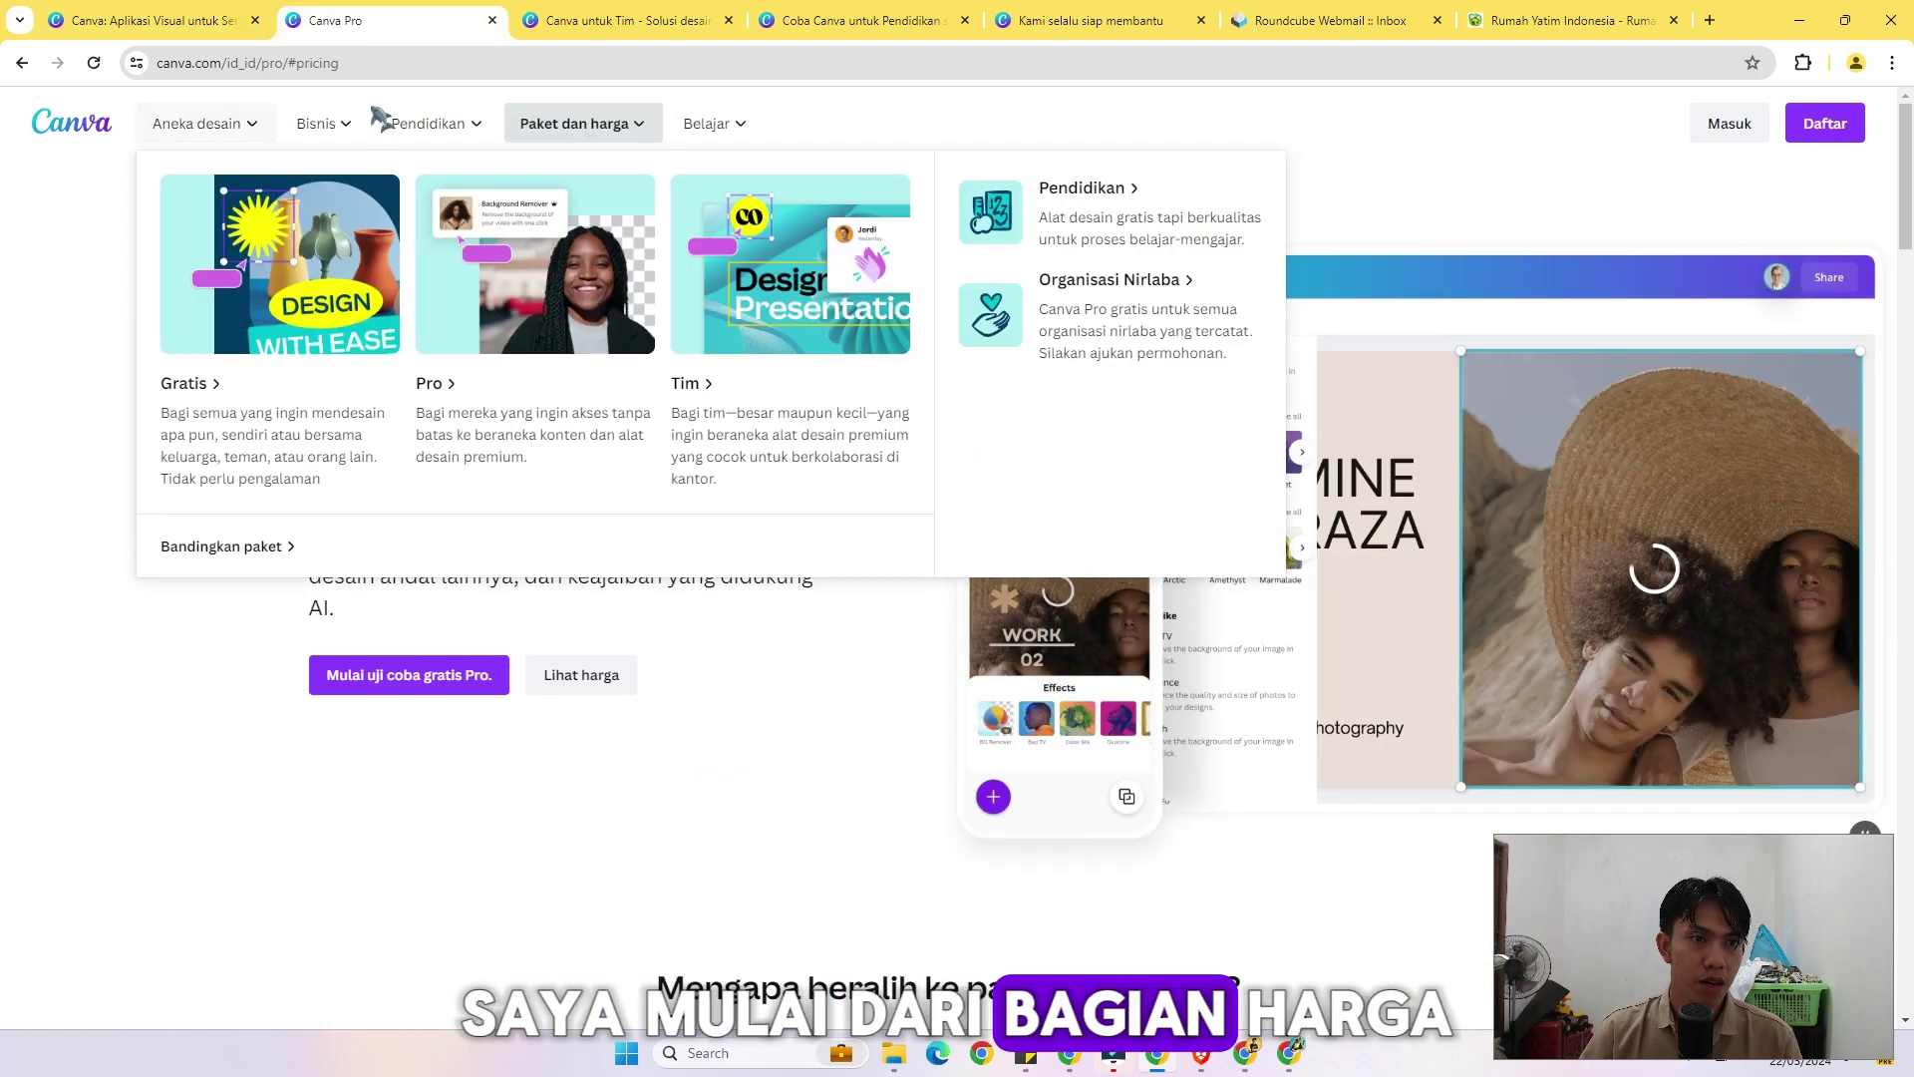
mouse_move(321, 148)
mouse_move(585, 130)
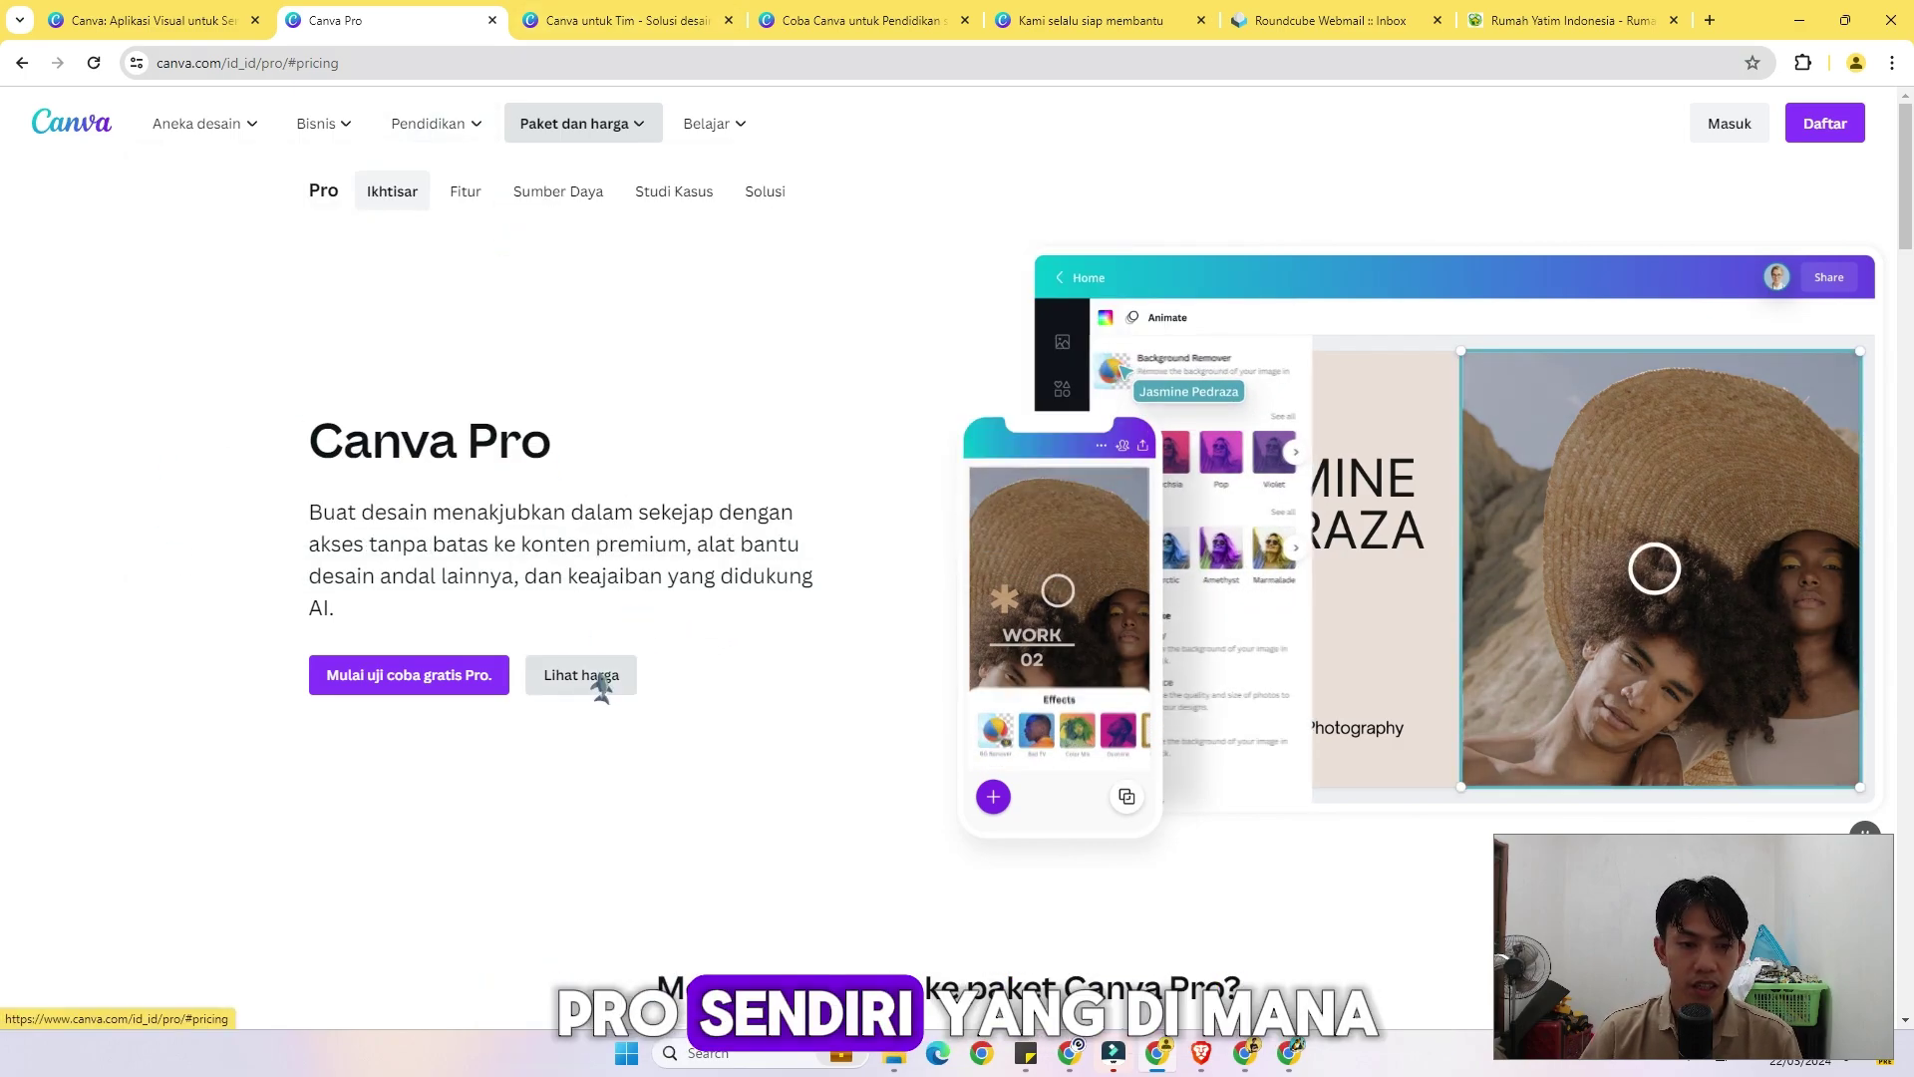
left_click(601, 686)
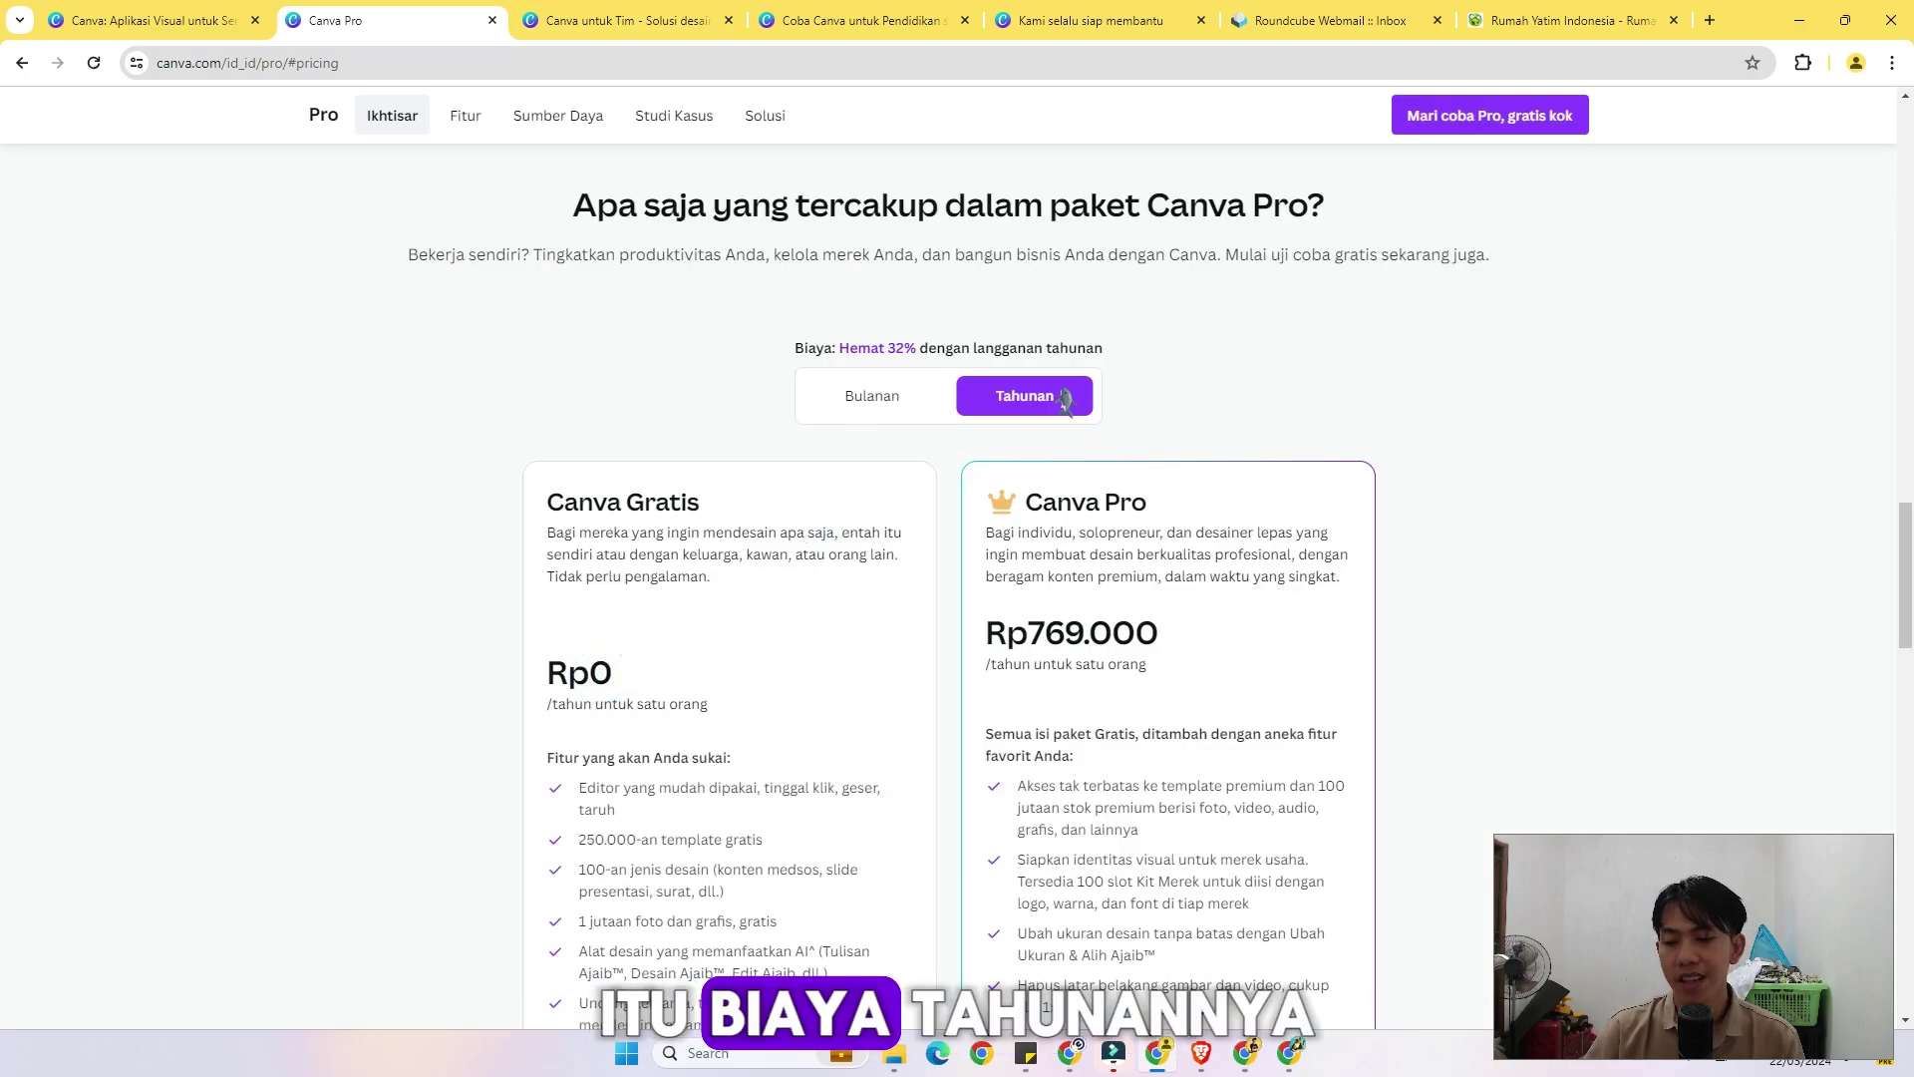
left_click(980, 505)
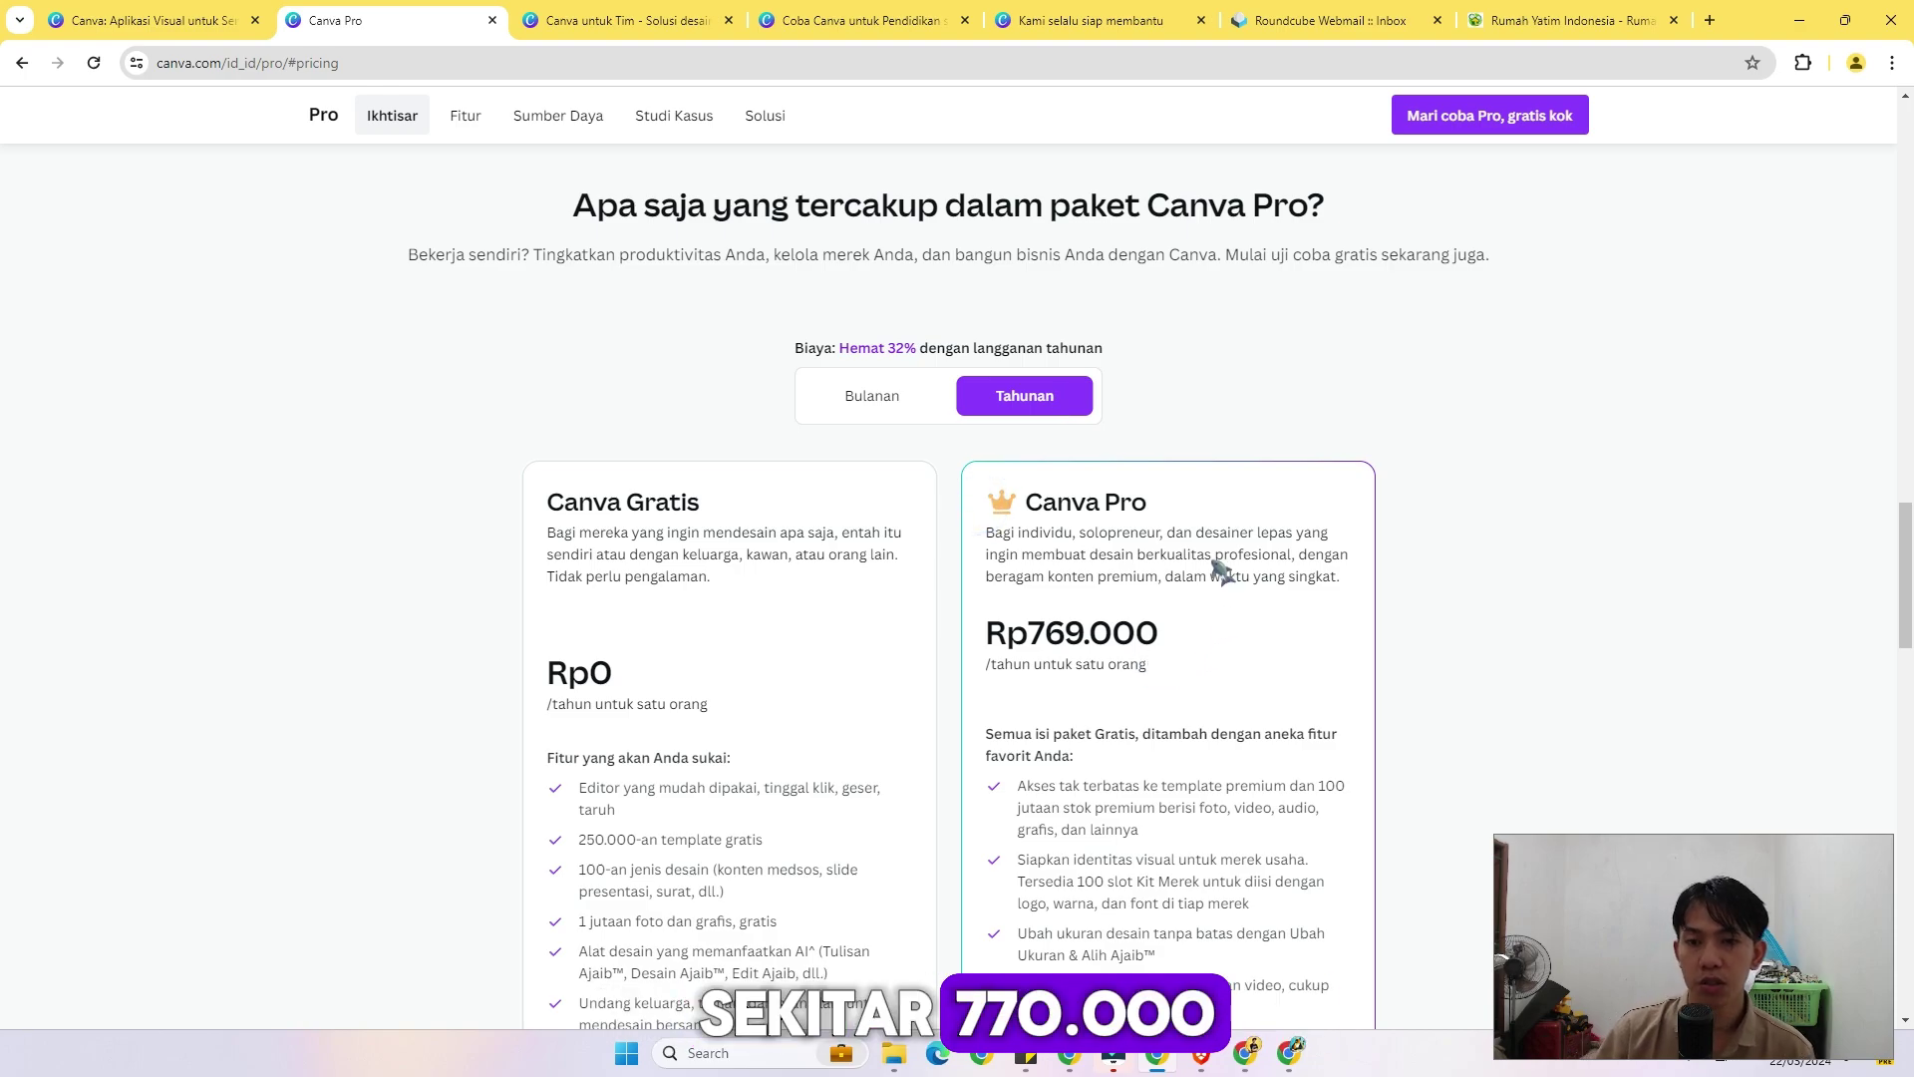
scroll(1222, 571, "down", 4)
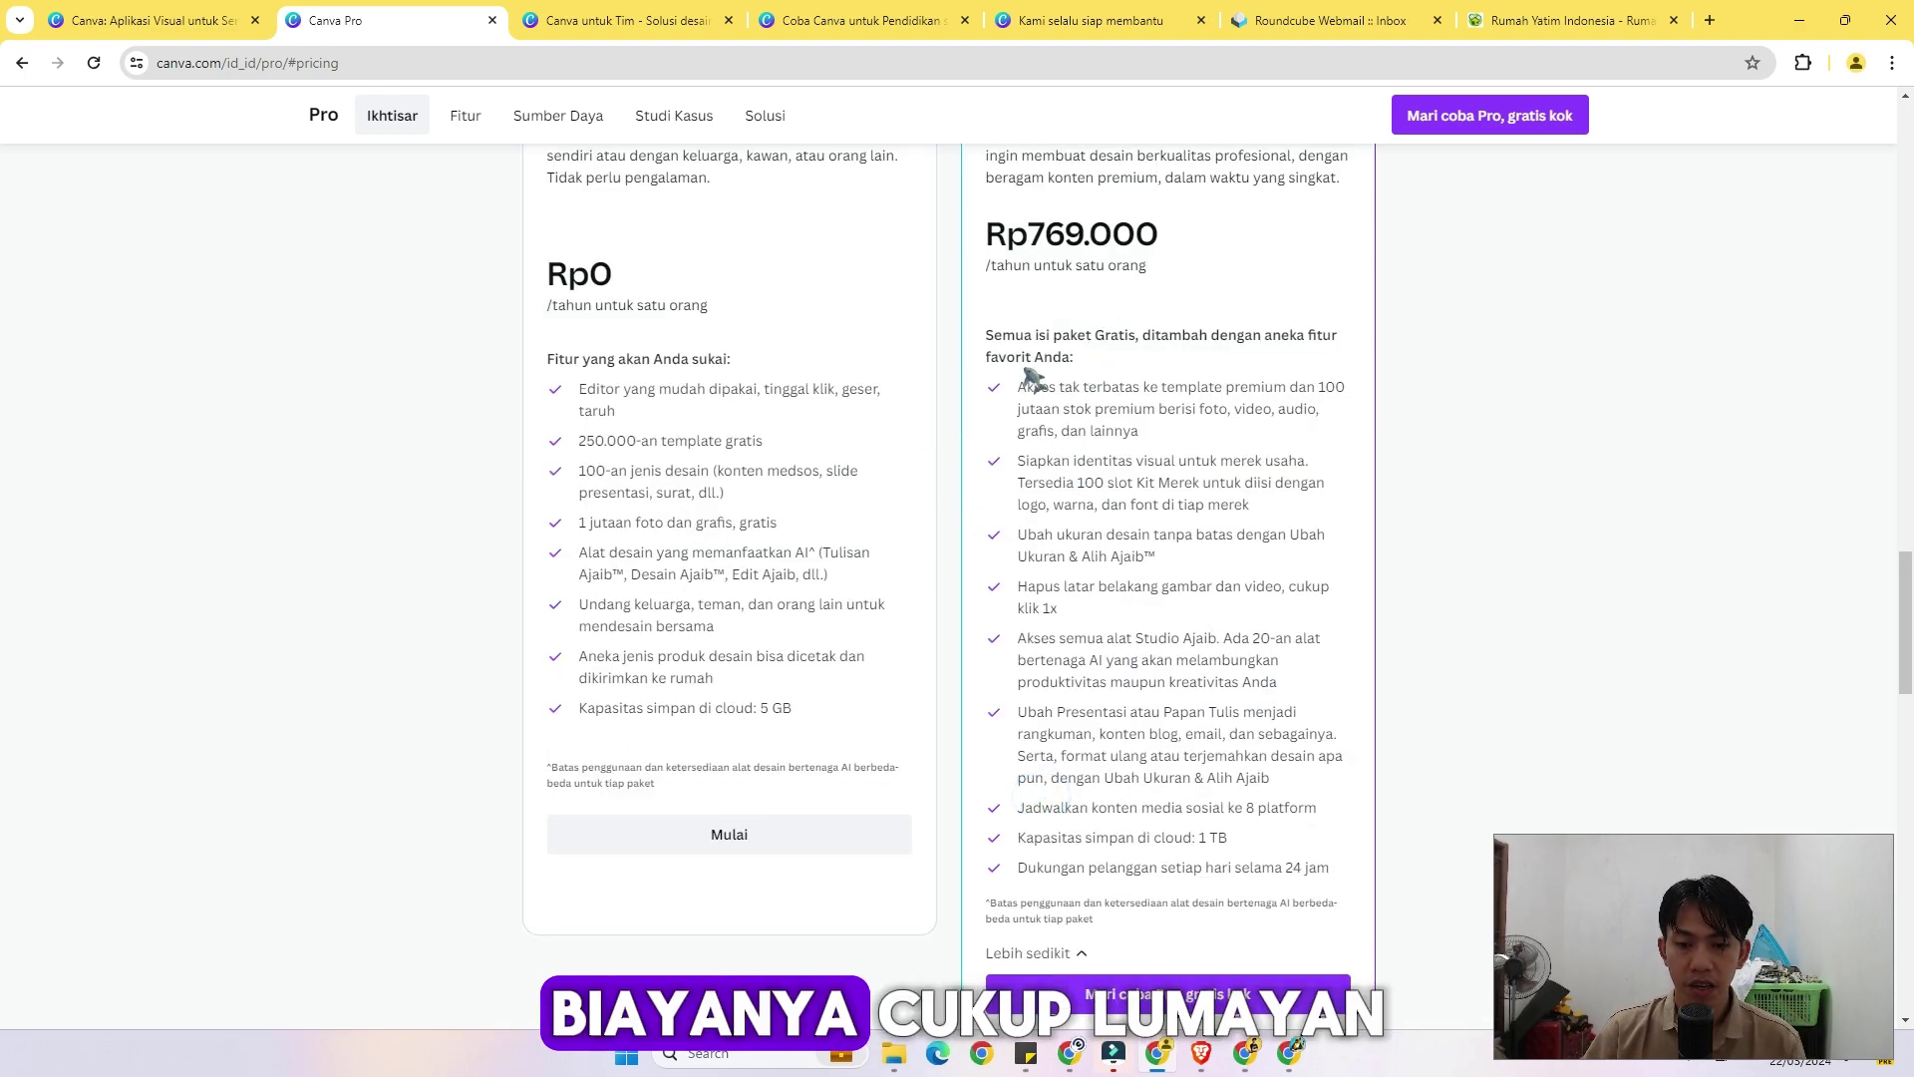
scroll(1103, 320, "up", 4)
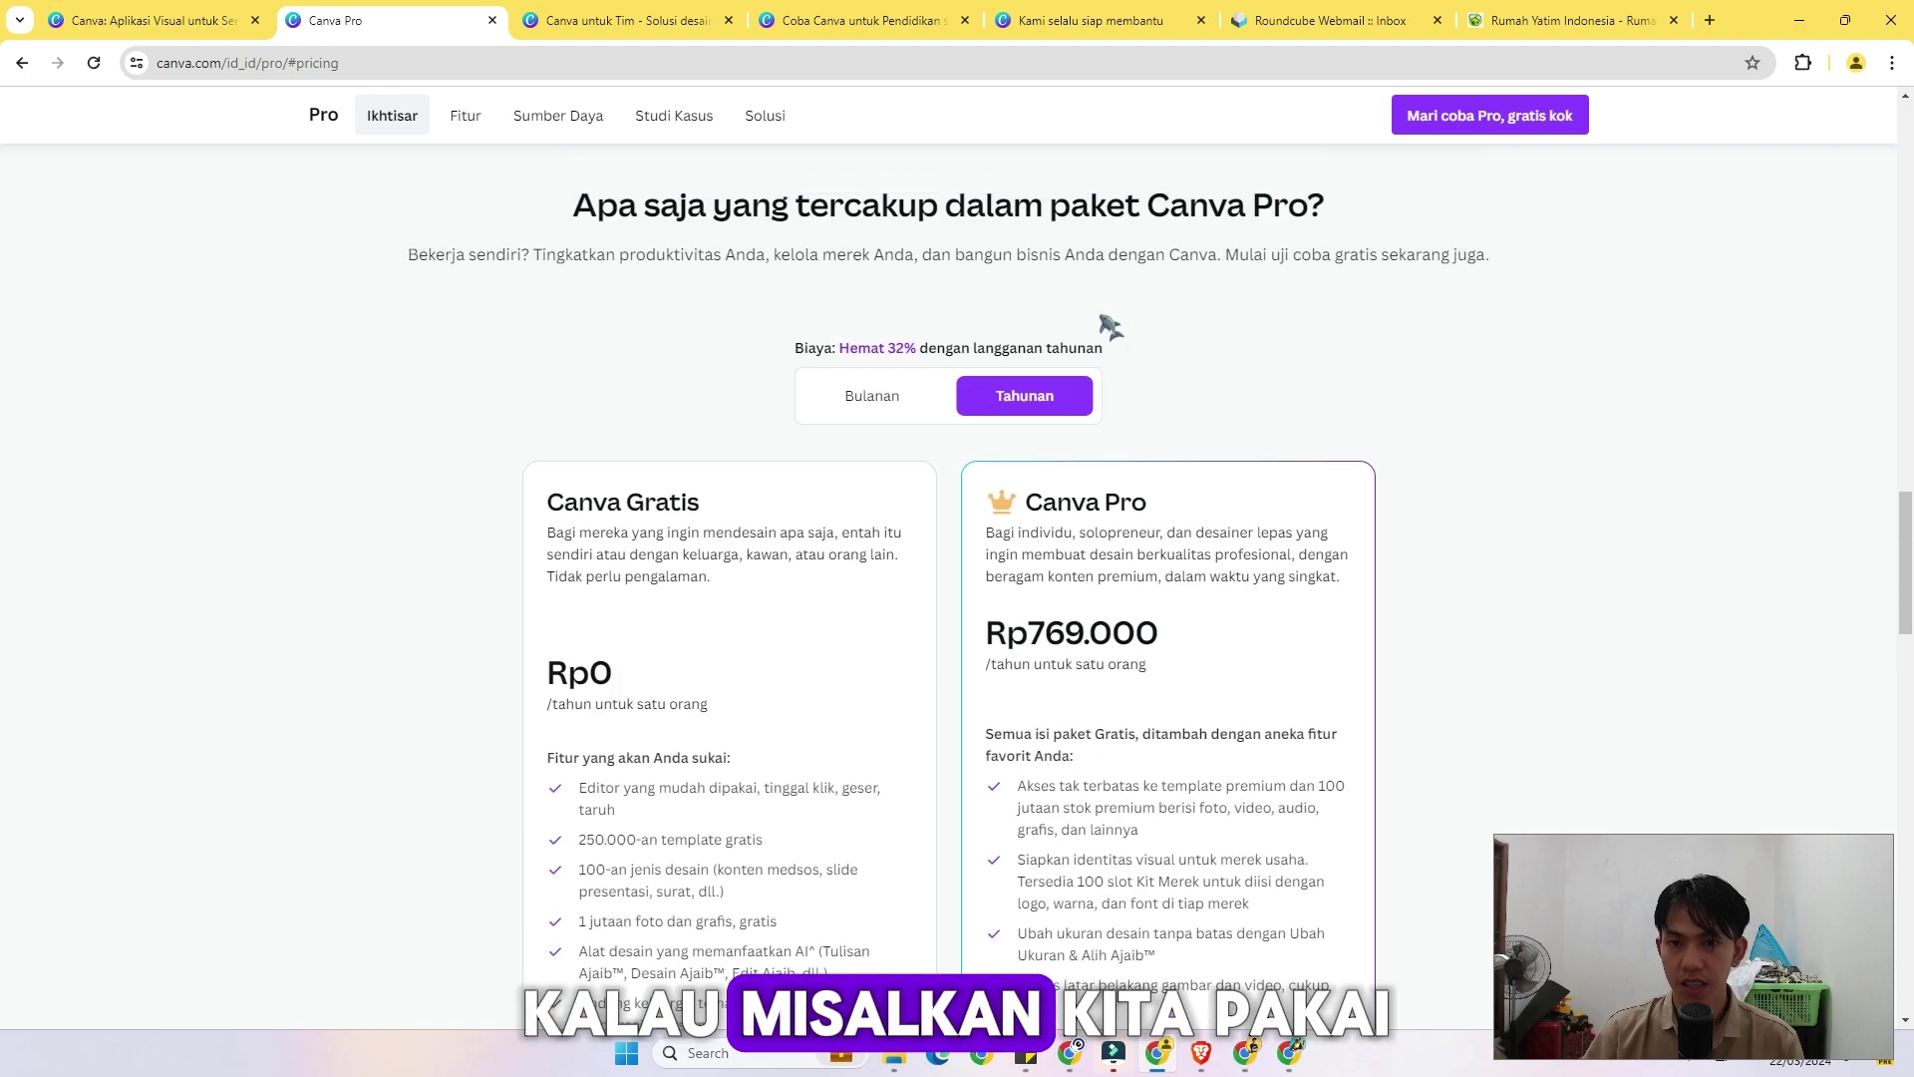
scroll(1110, 329, "down", 4)
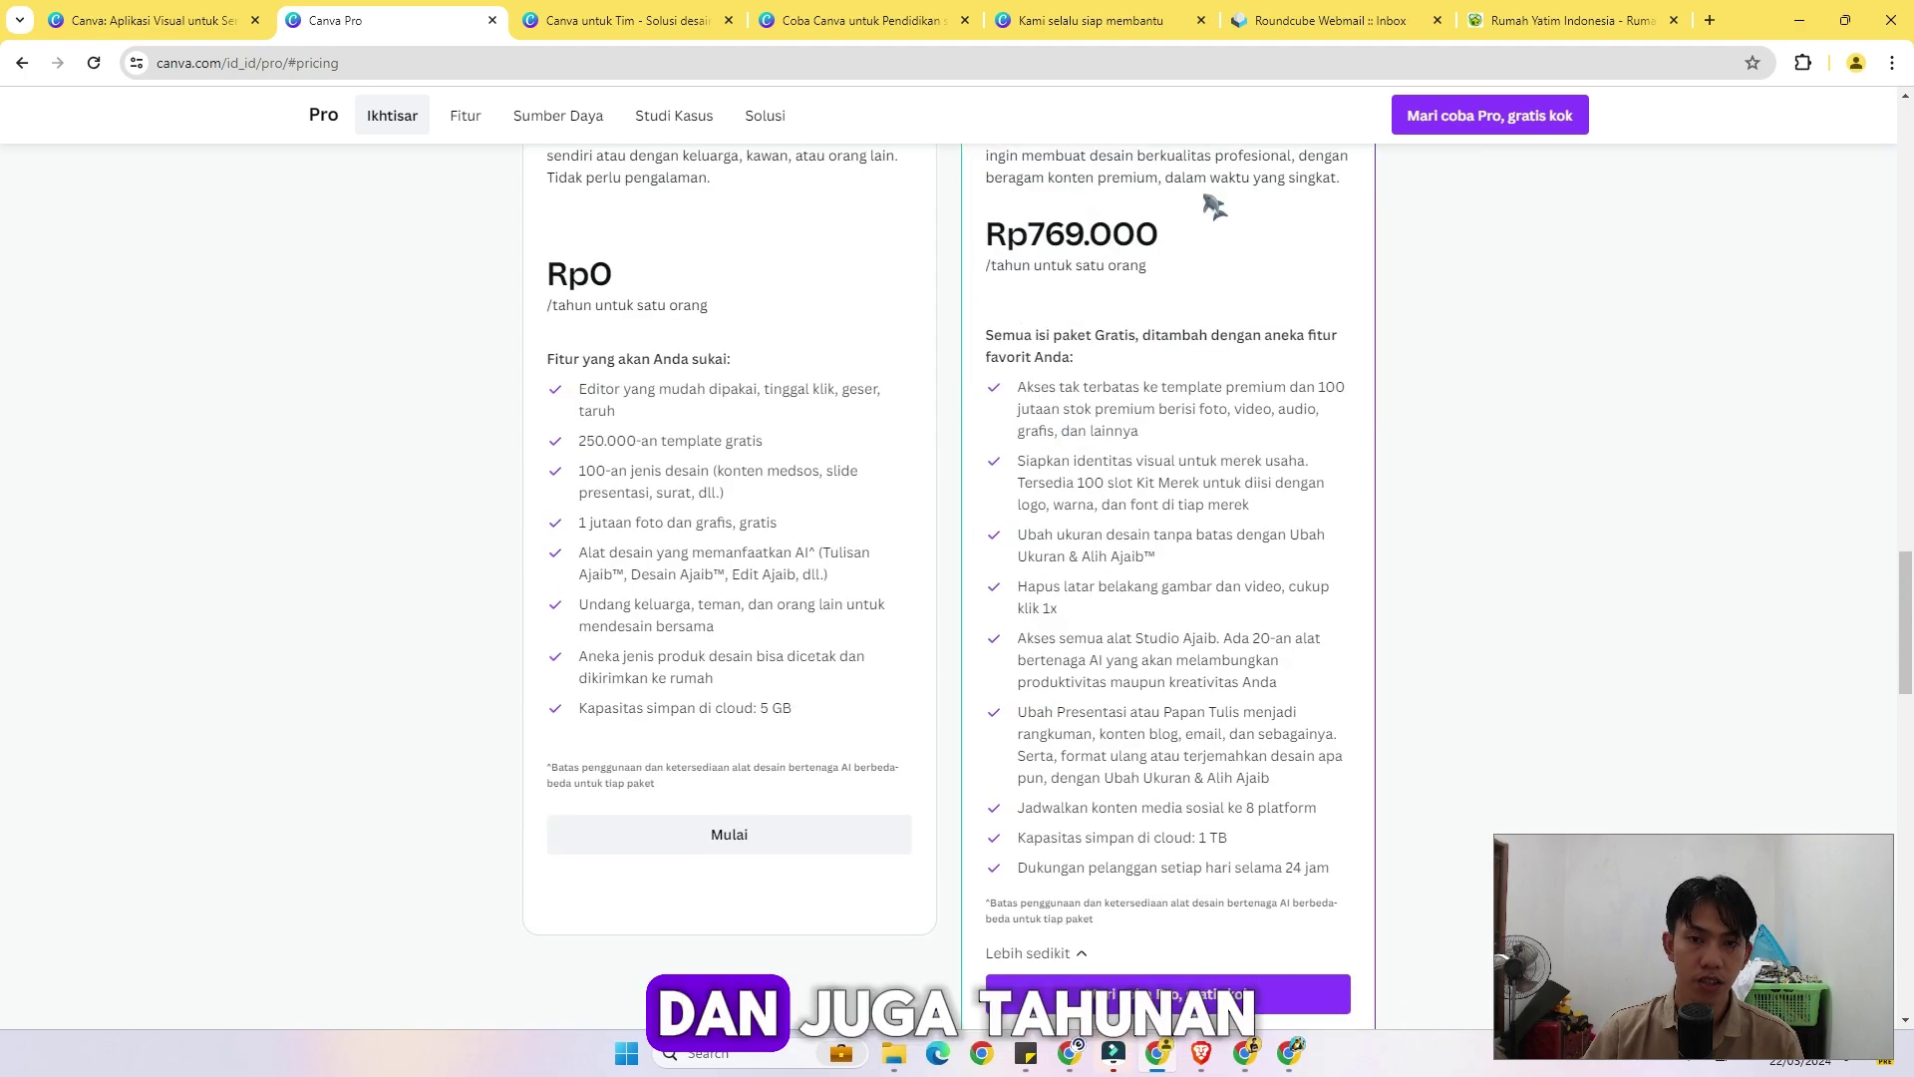
key("ctrl+w")
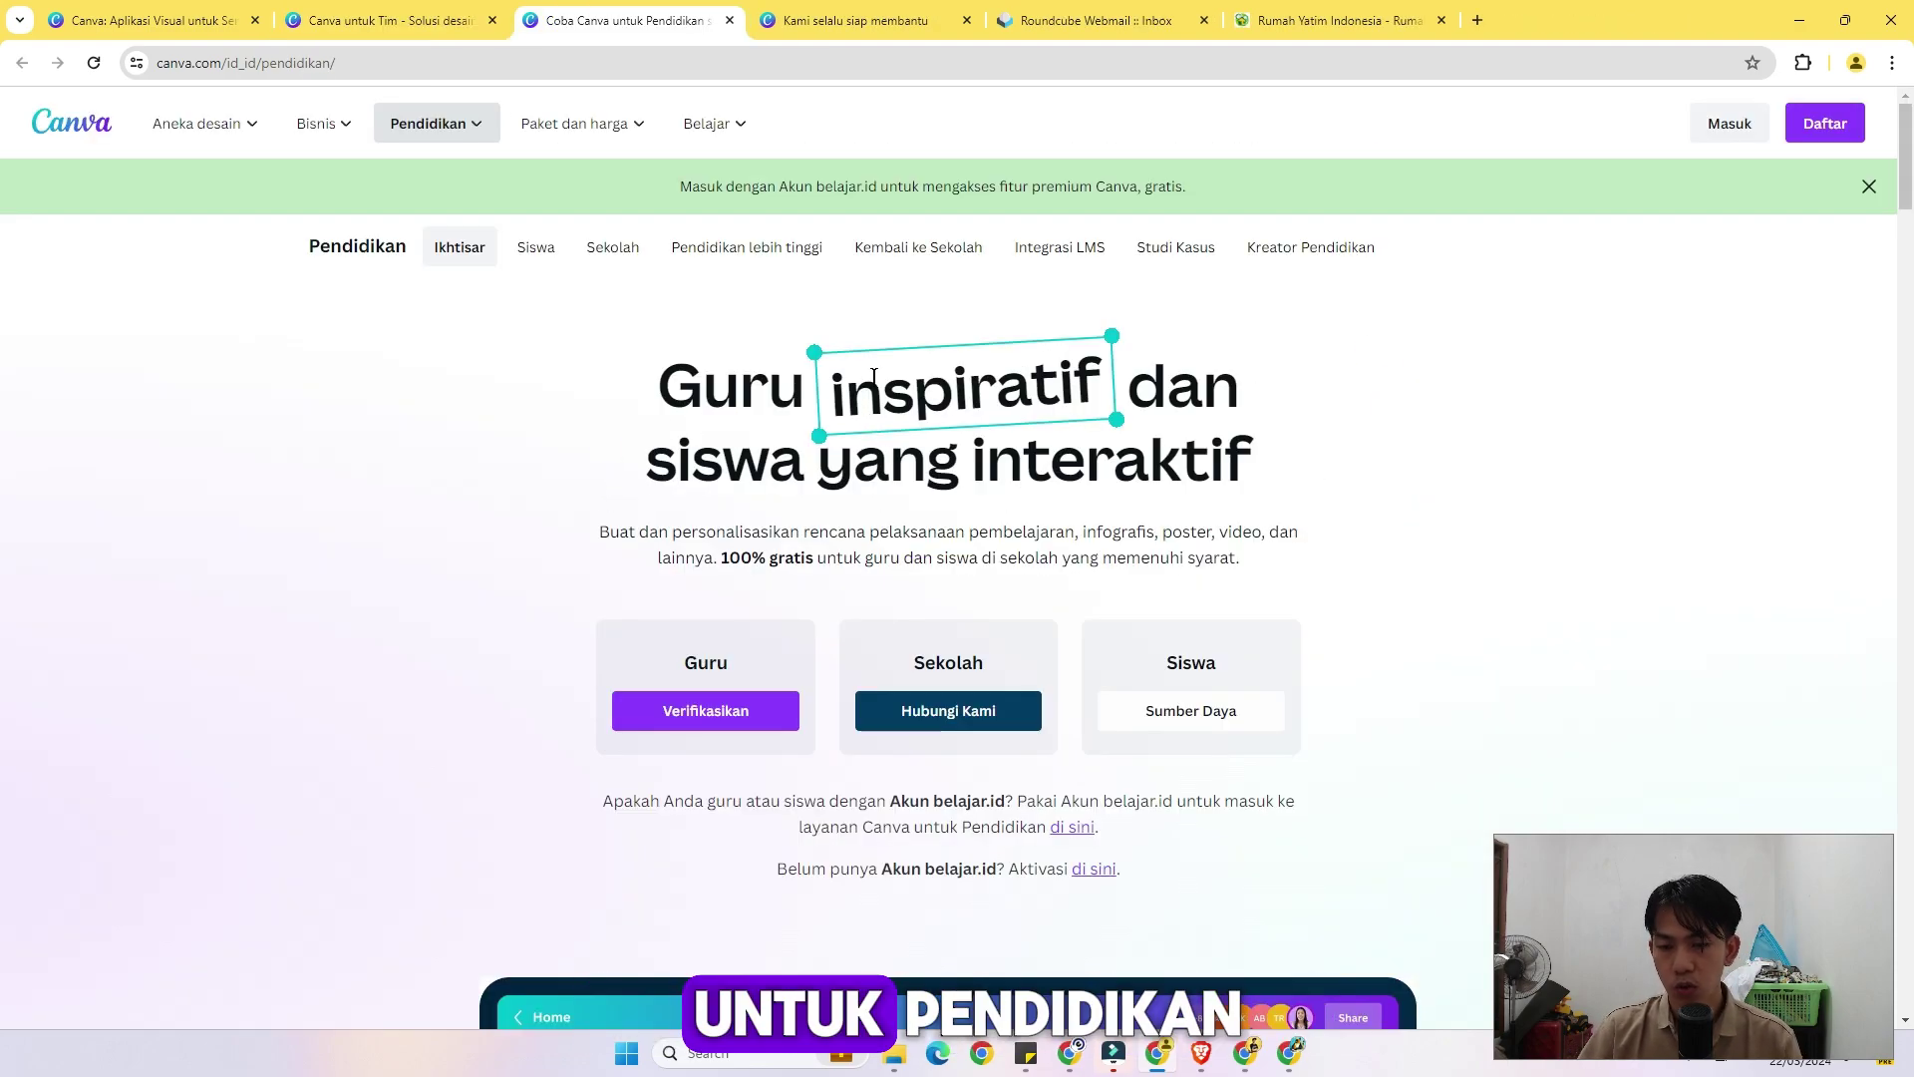
Examine the Canva education page's headline and its offers for teachers, schools and campuses, and close the page.
scroll(689, 433, "down", 5)
scroll(811, 555, "up", 5)
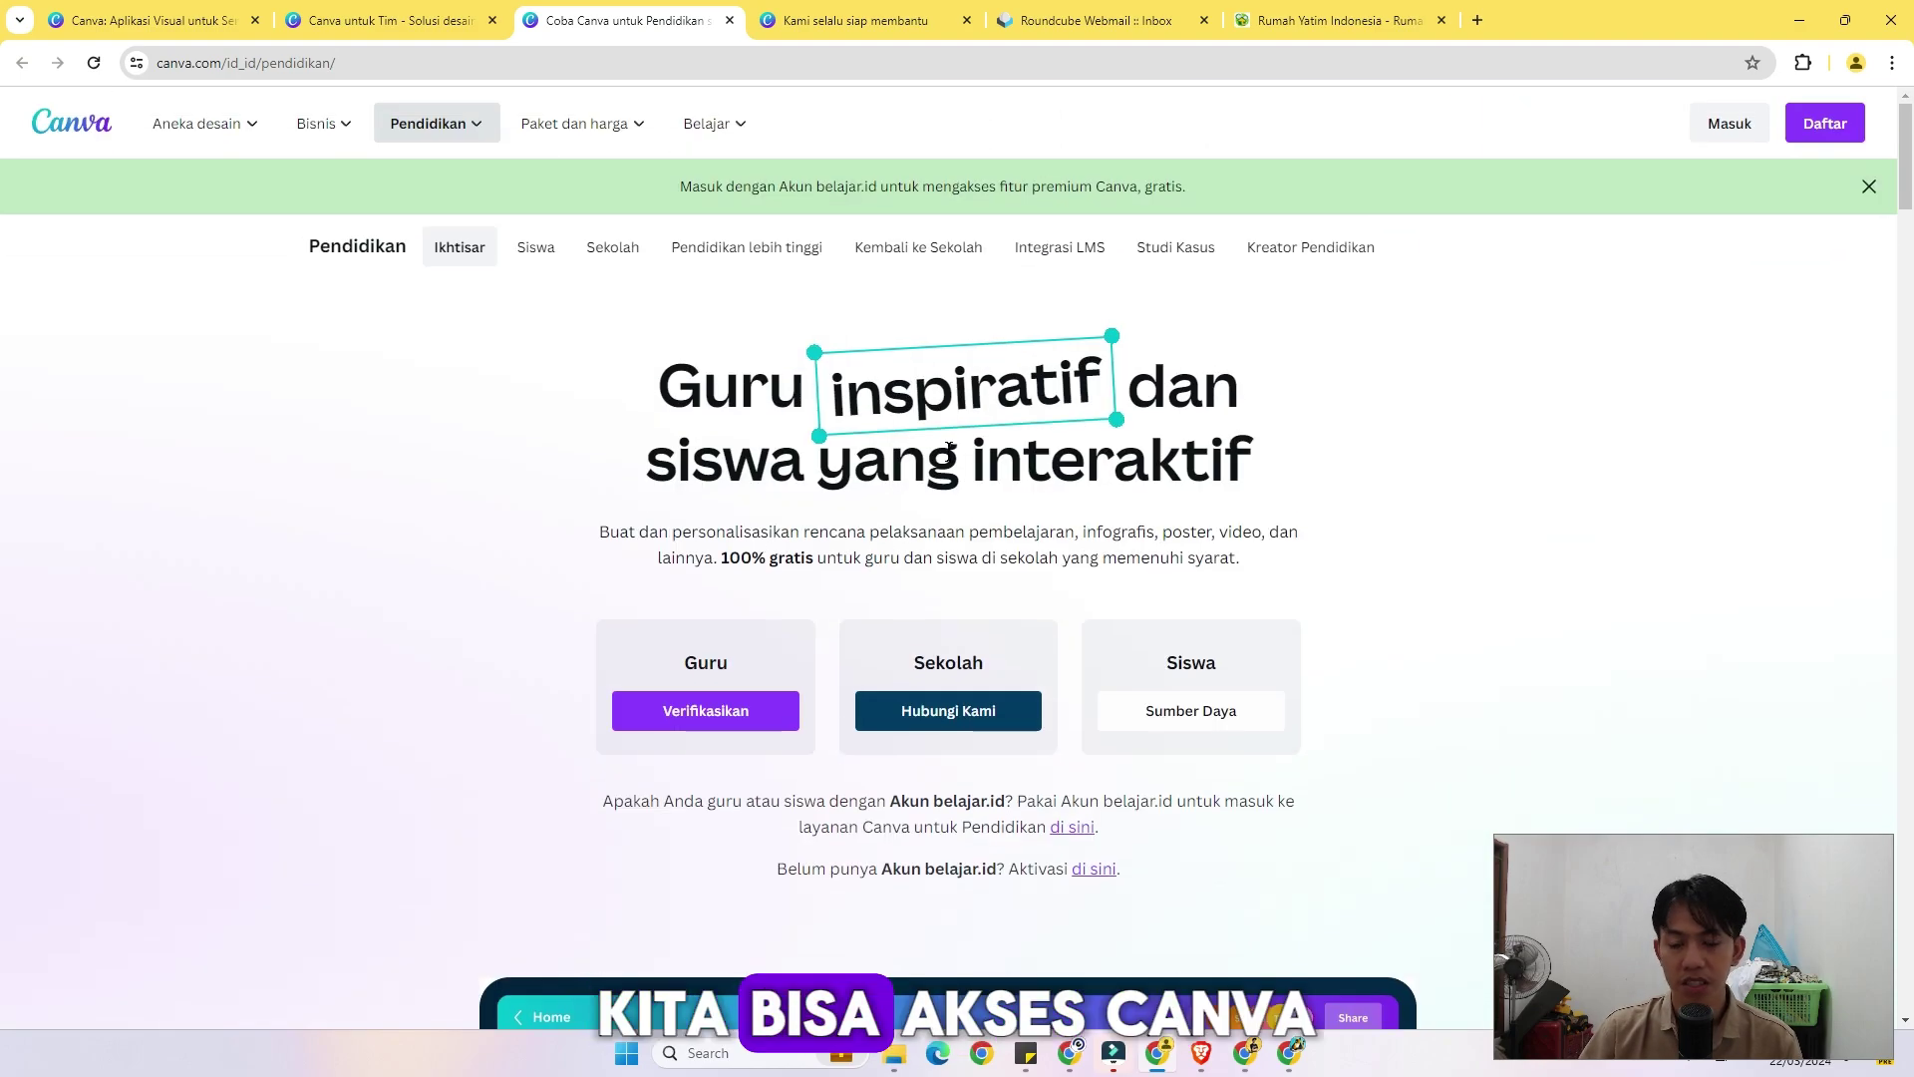
left_click_drag(660, 361, 1302, 521)
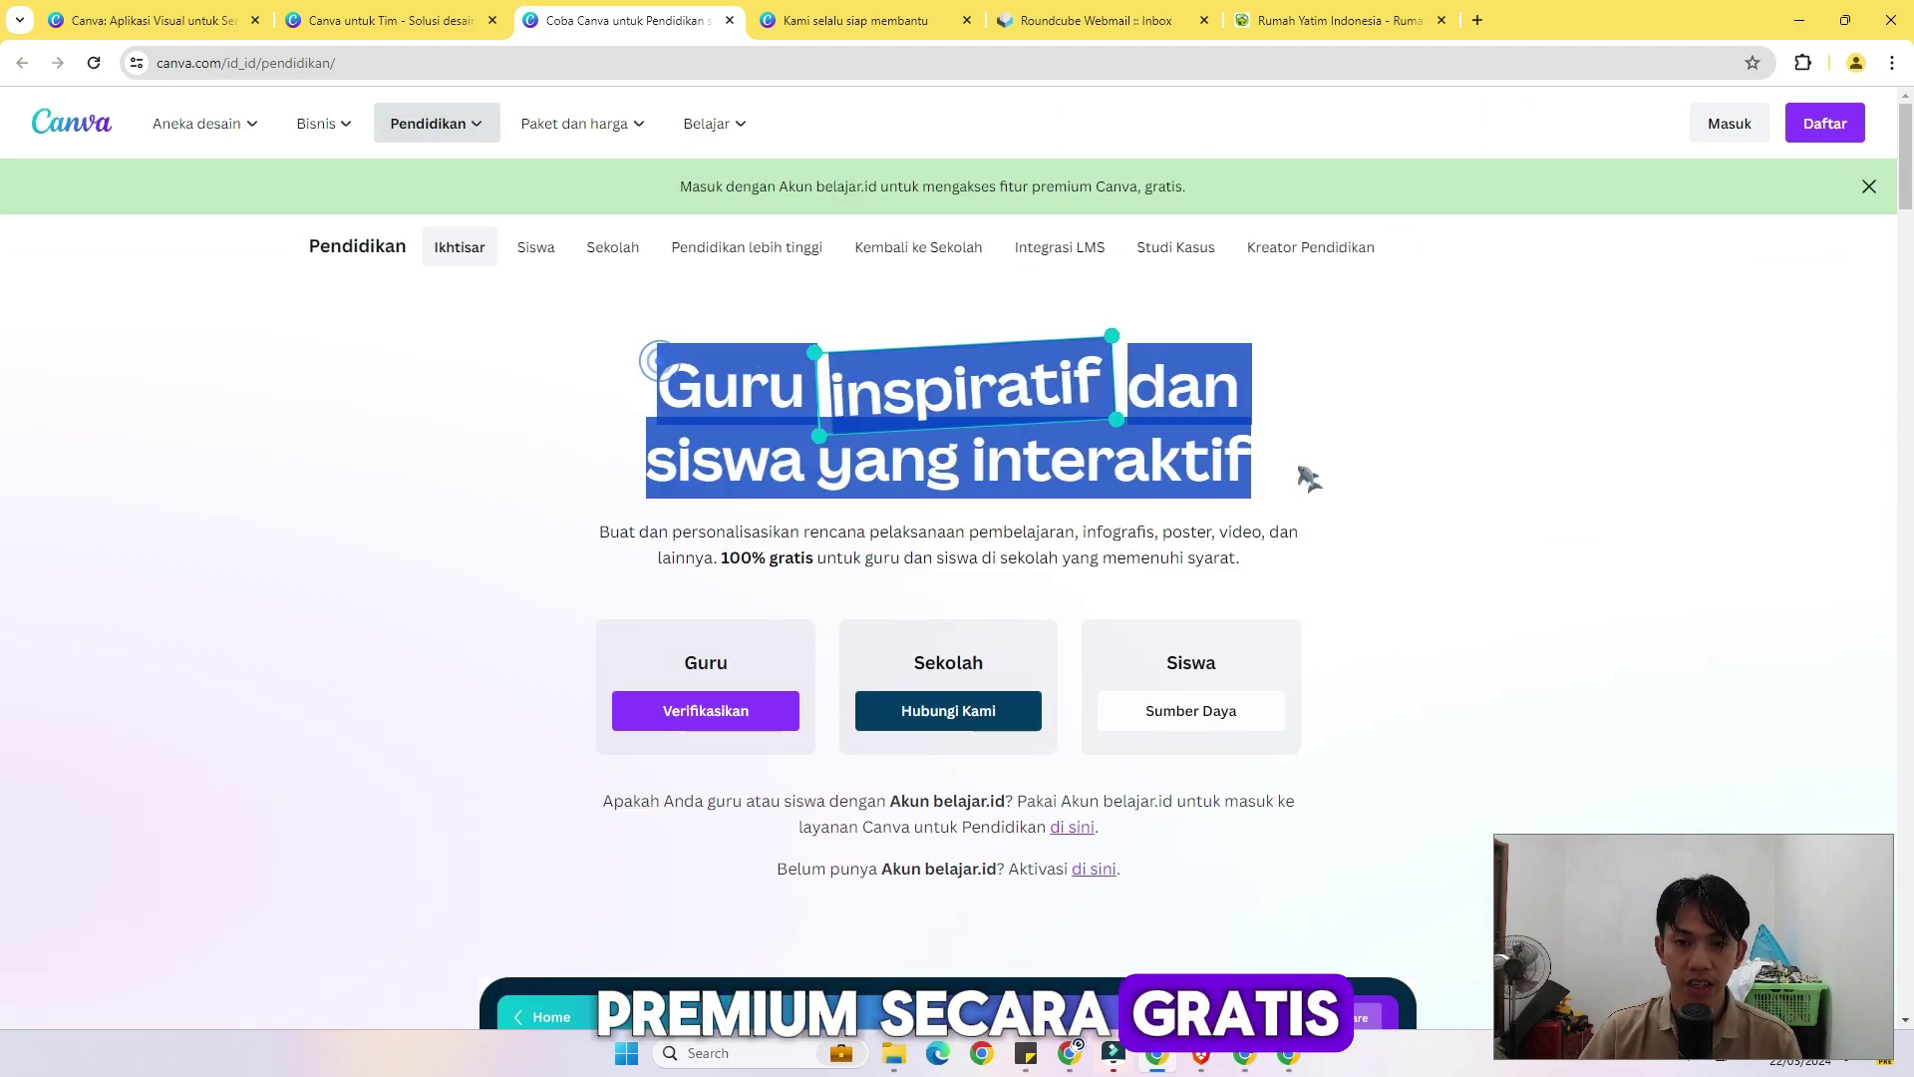
left_click(1320, 406)
left_click_drag(660, 360, 1396, 525)
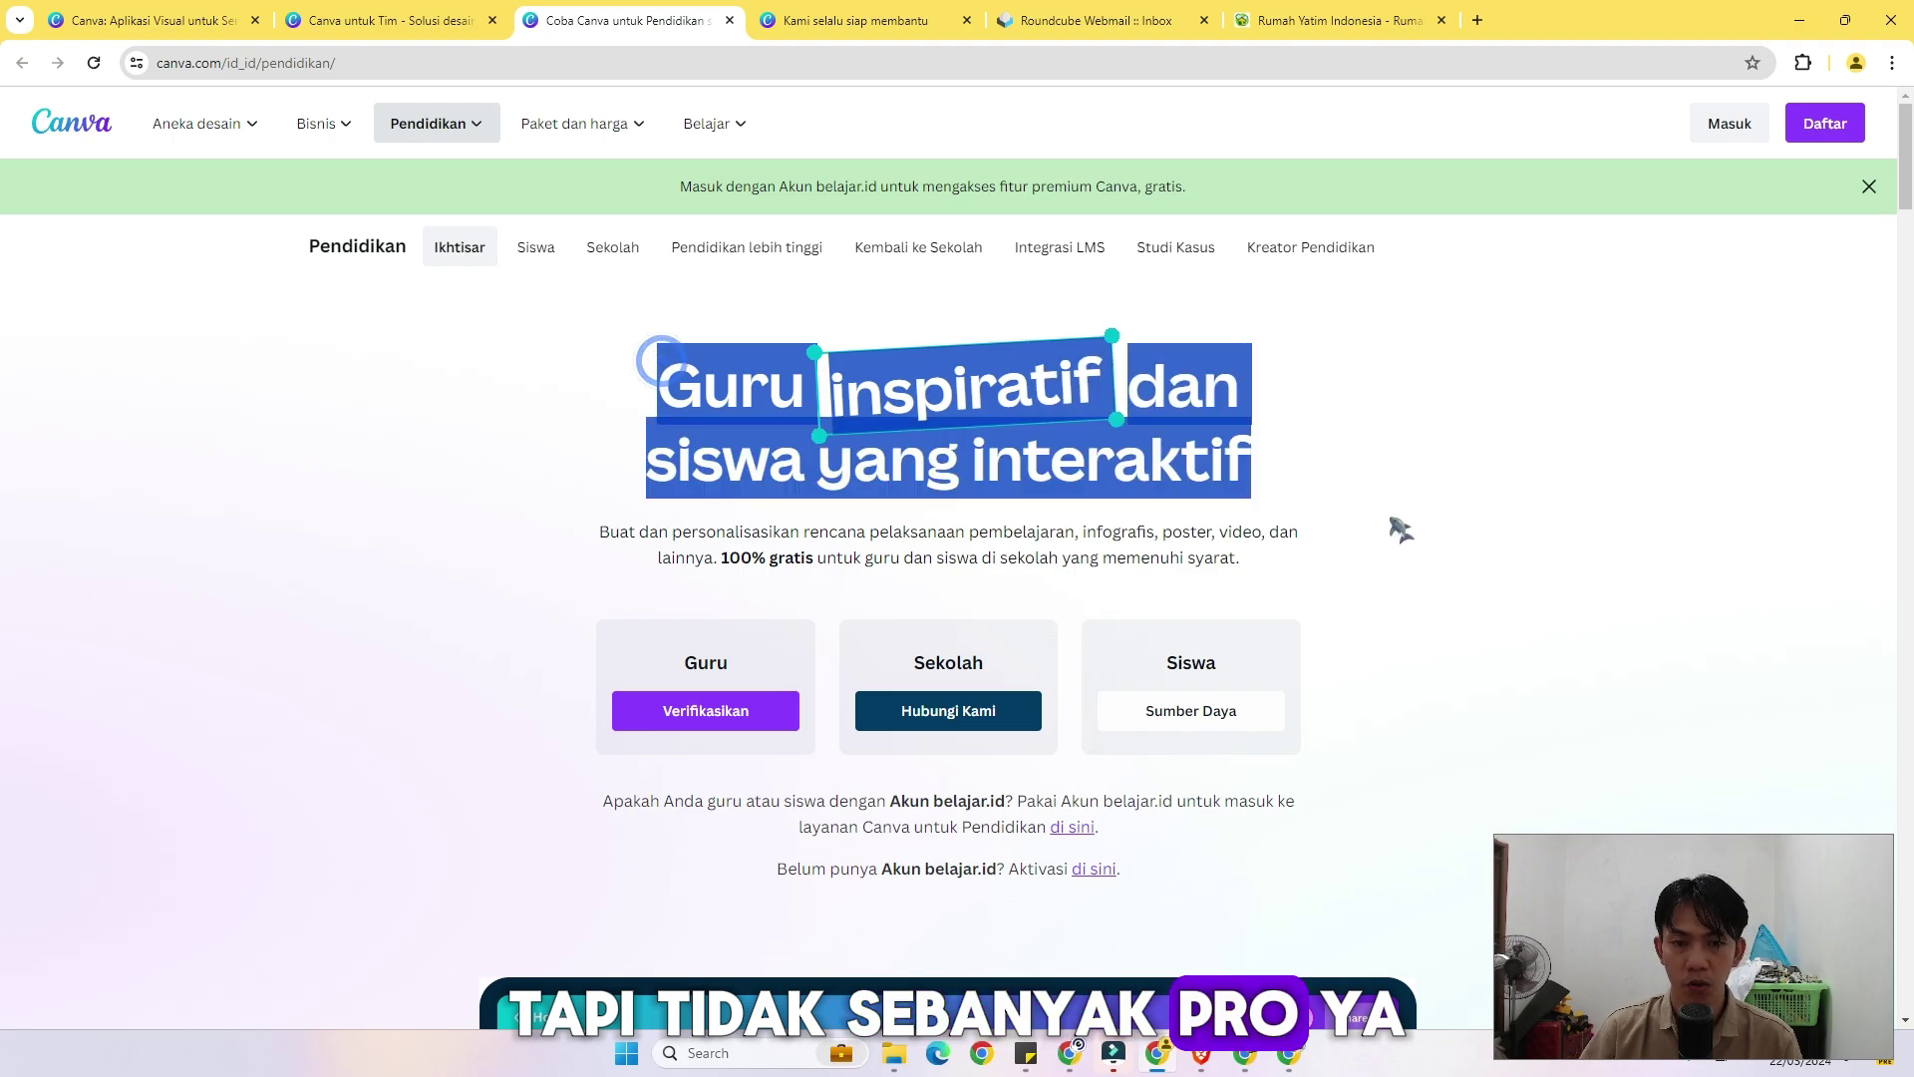
scroll(1217, 530, "down", 10)
scroll(1154, 498, "down", 15)
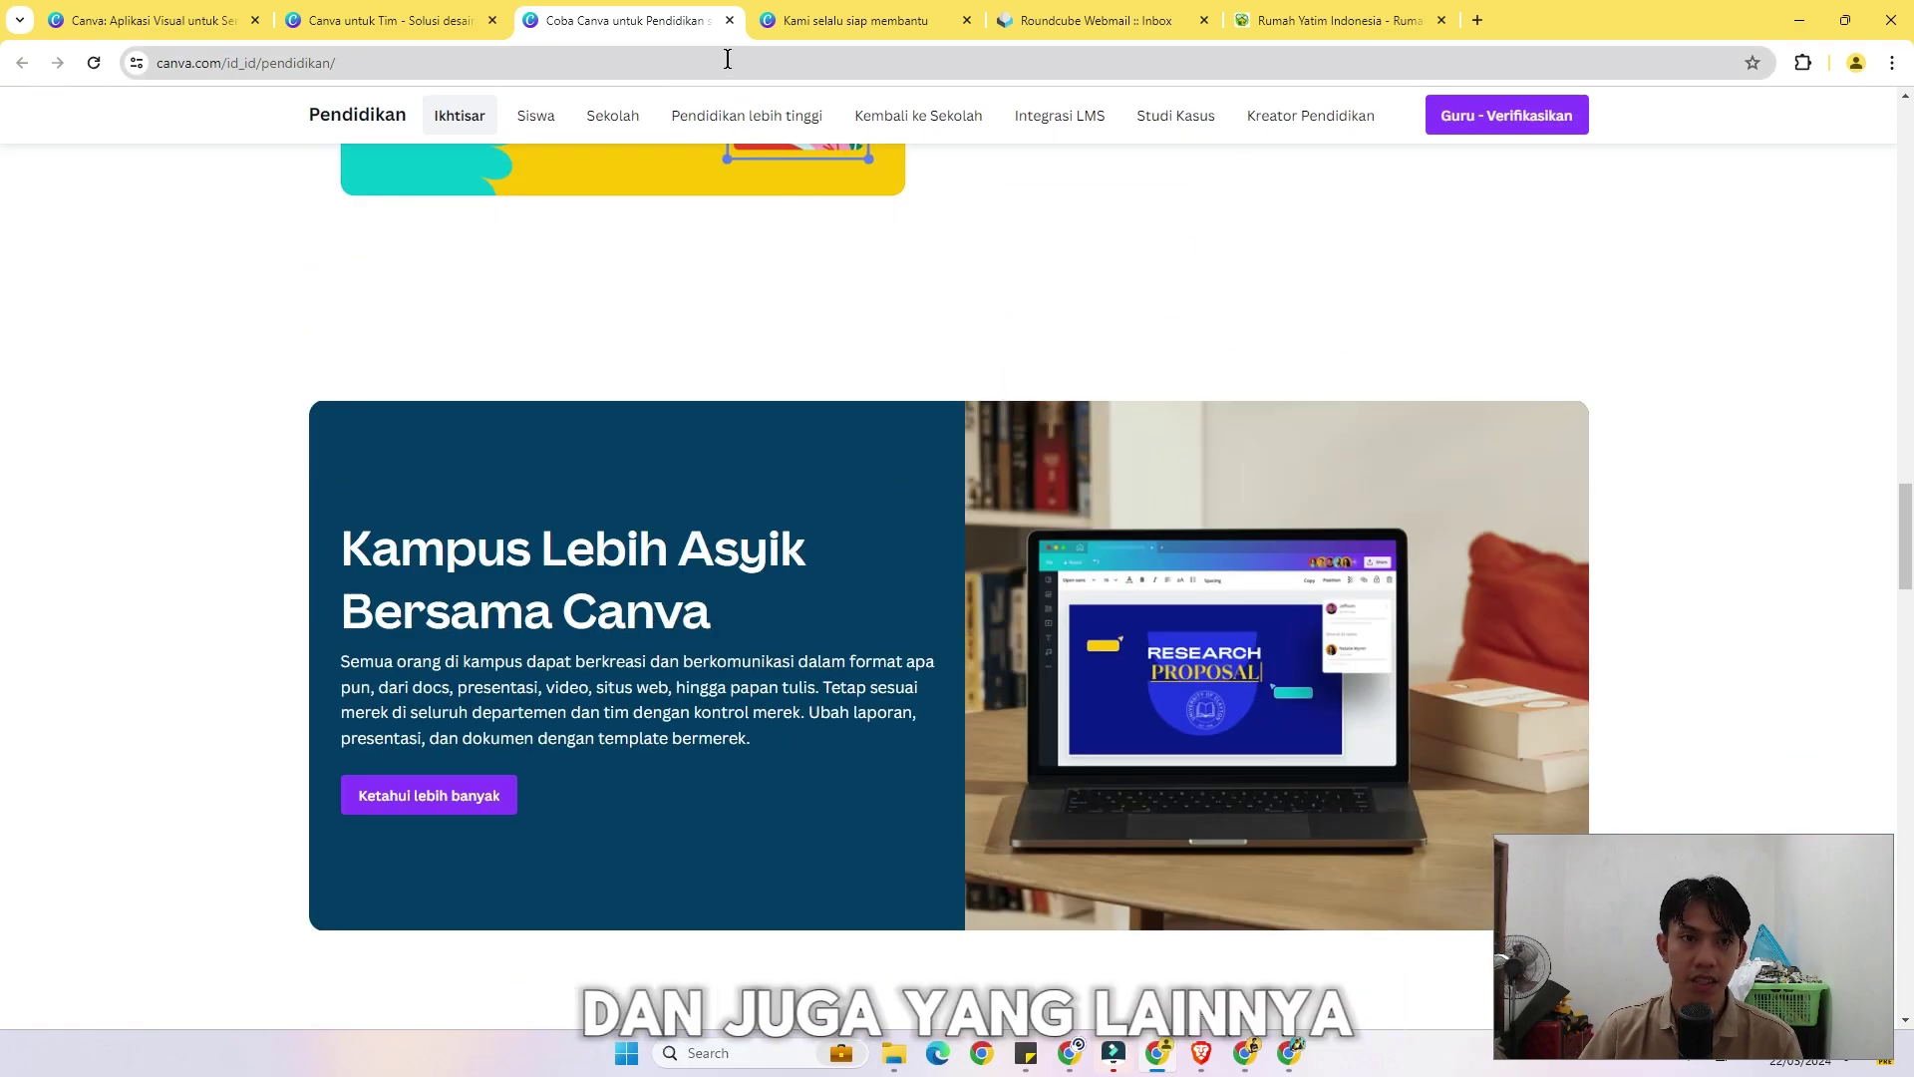
left_click(730, 20)
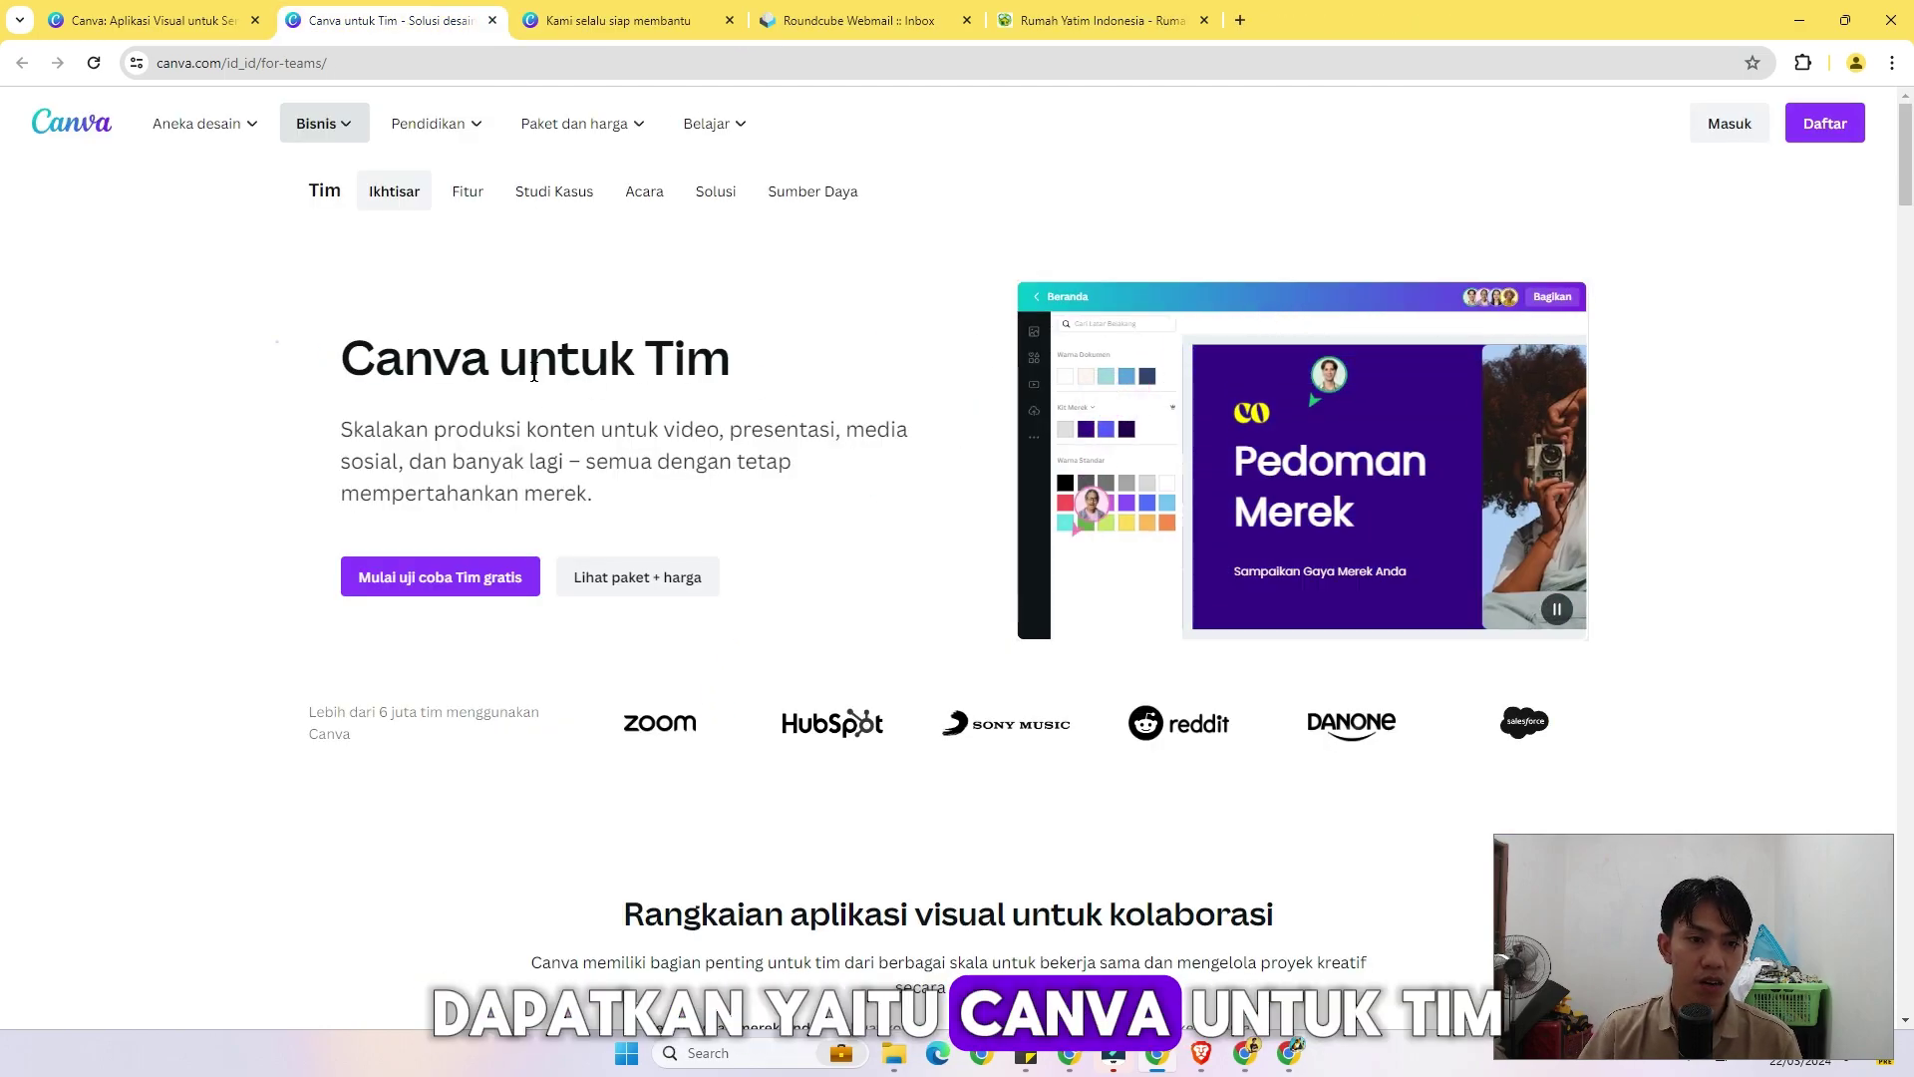
Highlight the Canva untuk Tim heading and show that plan's packages and prices.
left_click_drag(276, 342, 887, 423)
left_click(866, 336)
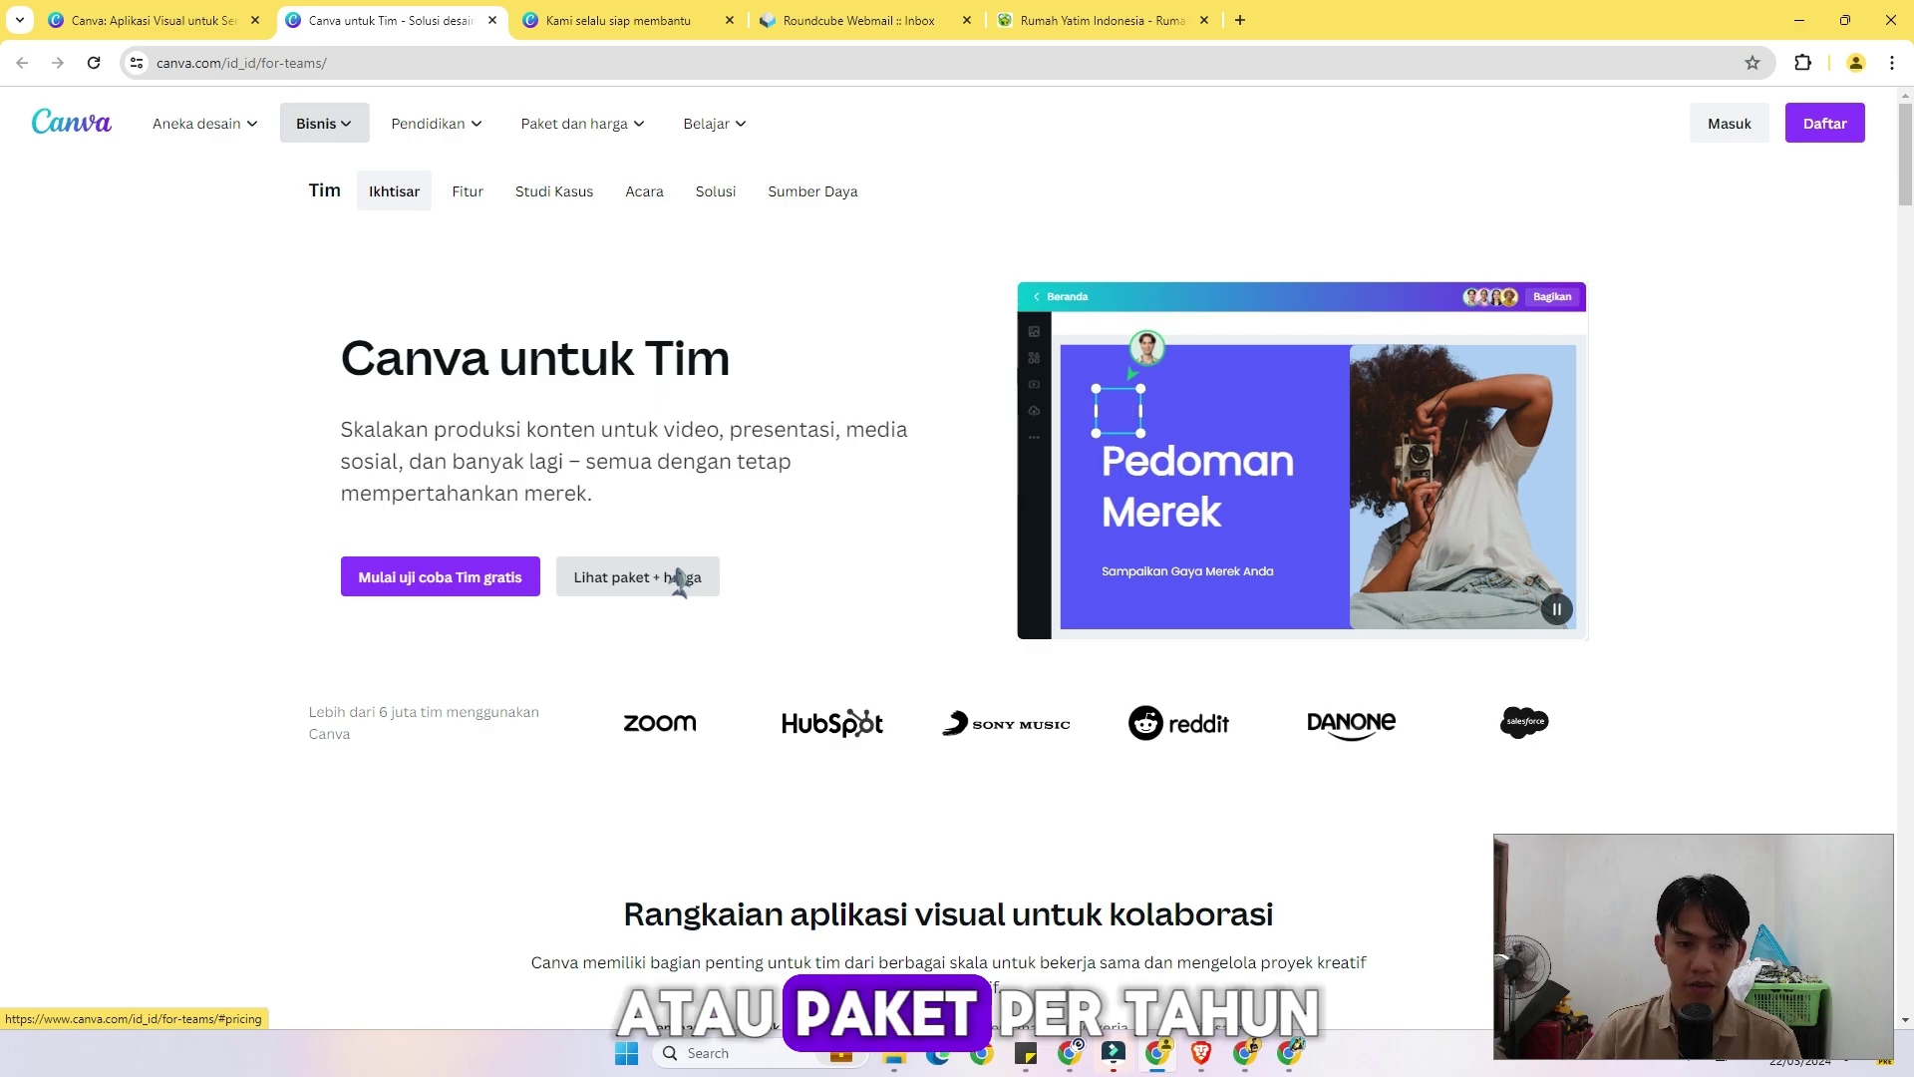
left_click(660, 580)
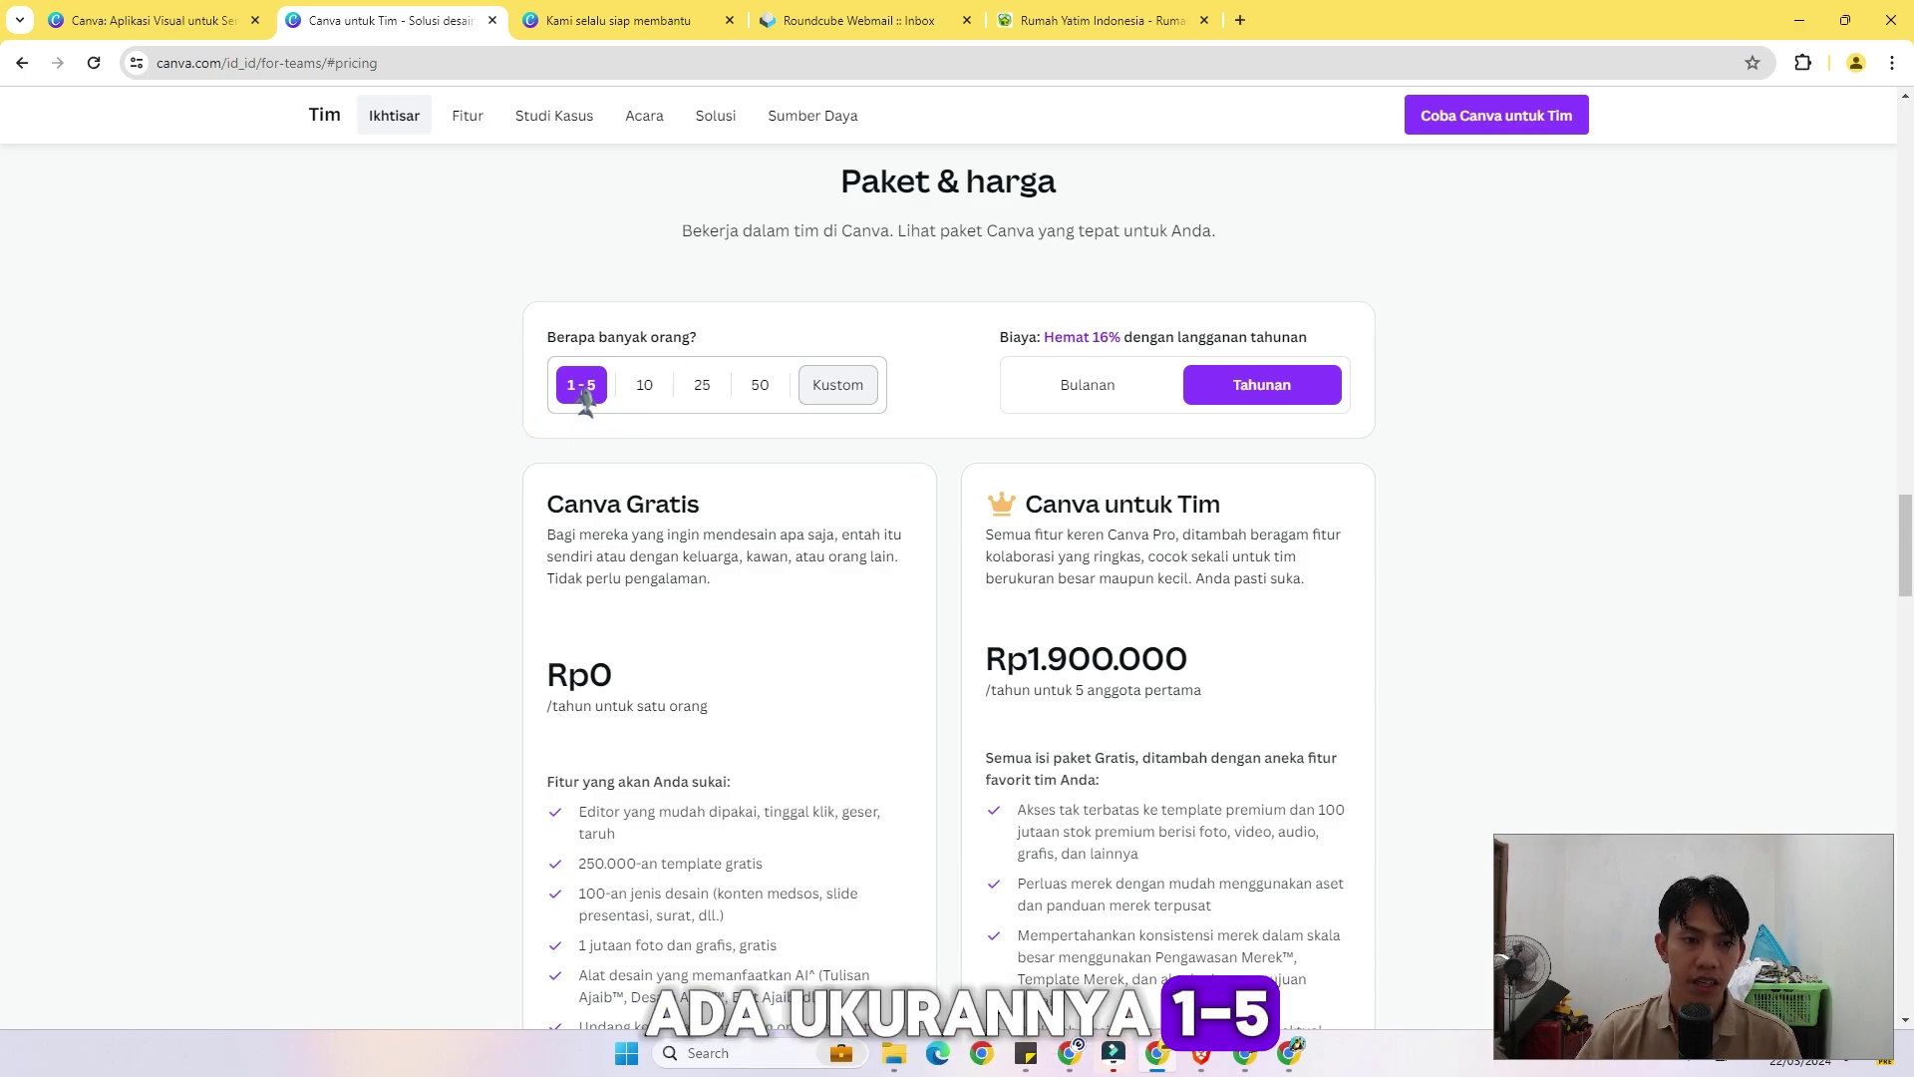
Compare the yearly Canva untuk Tim prices for 1-5, 10, 25 and 50 people, ending on 50, and review the plan's features.
left_click(644, 389)
left_click(702, 388)
left_click(760, 388)
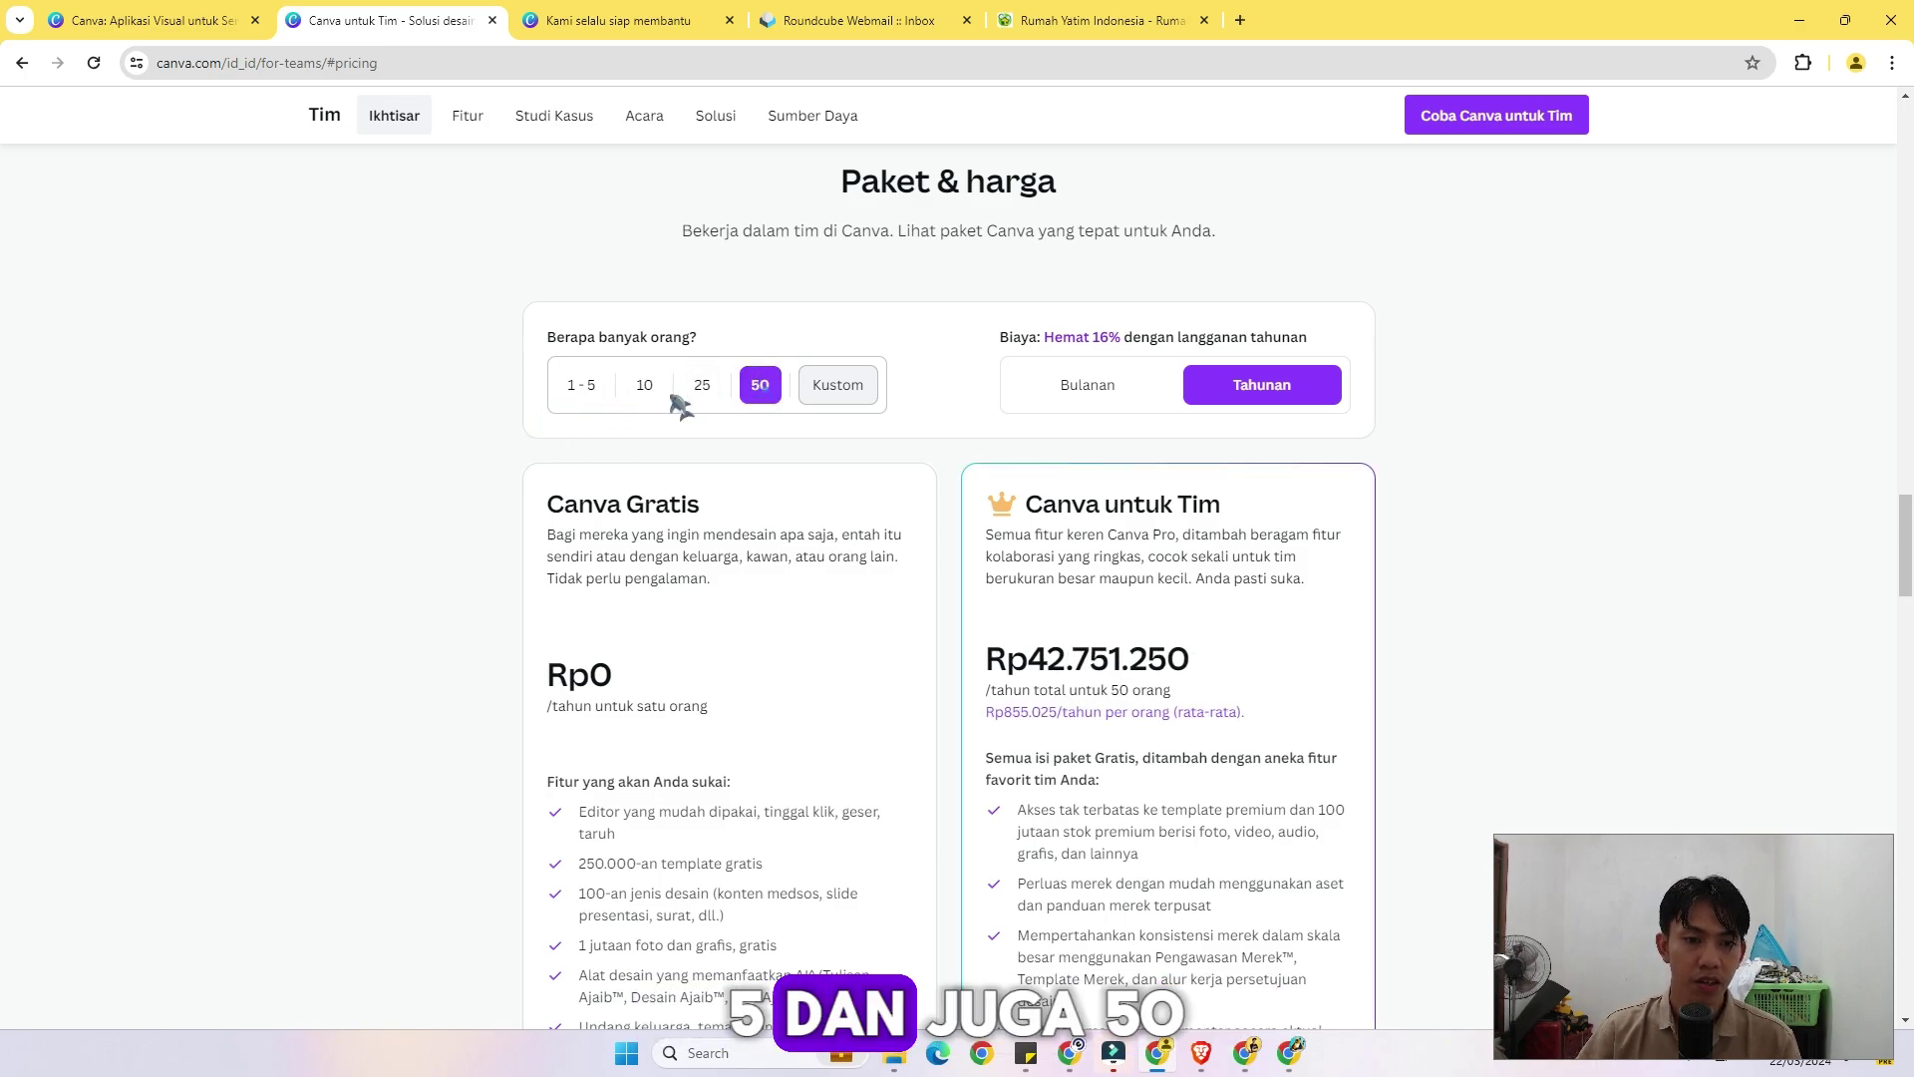
left_click(588, 391)
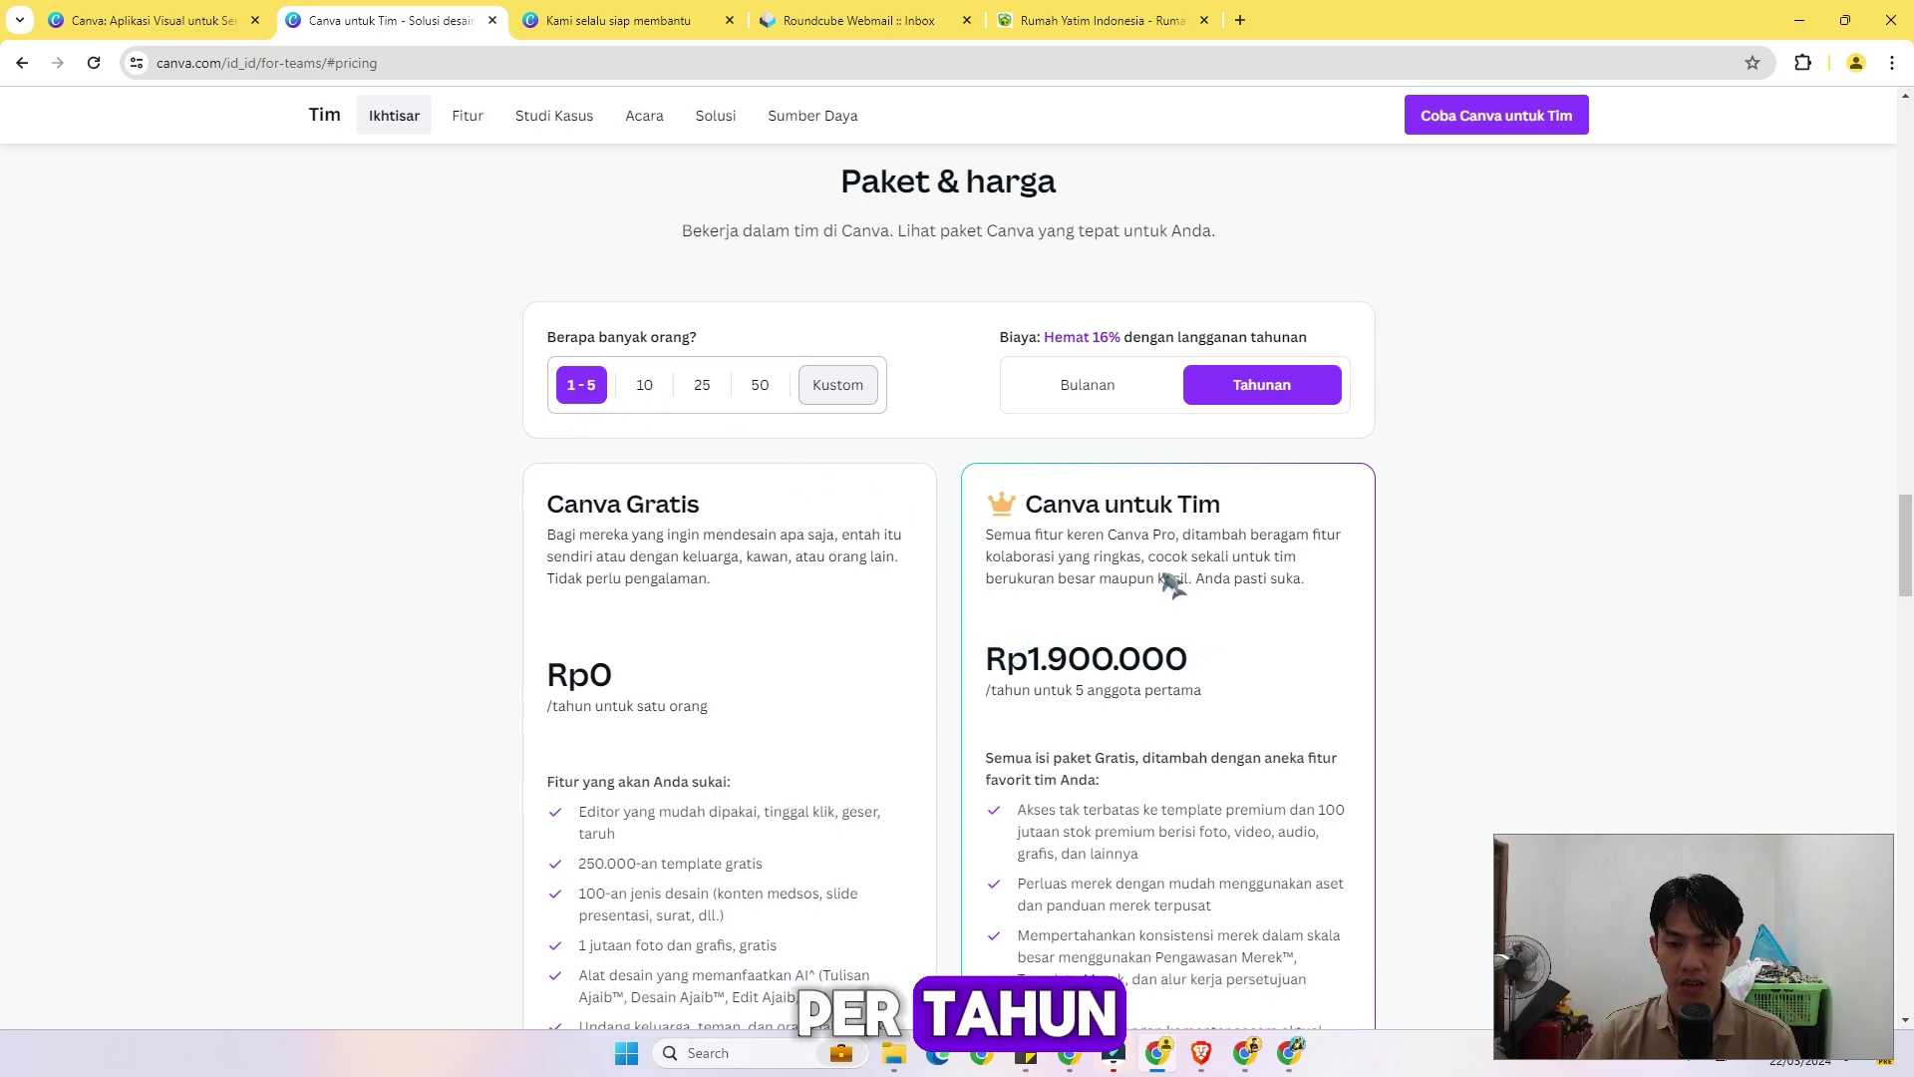
left_click(644, 385)
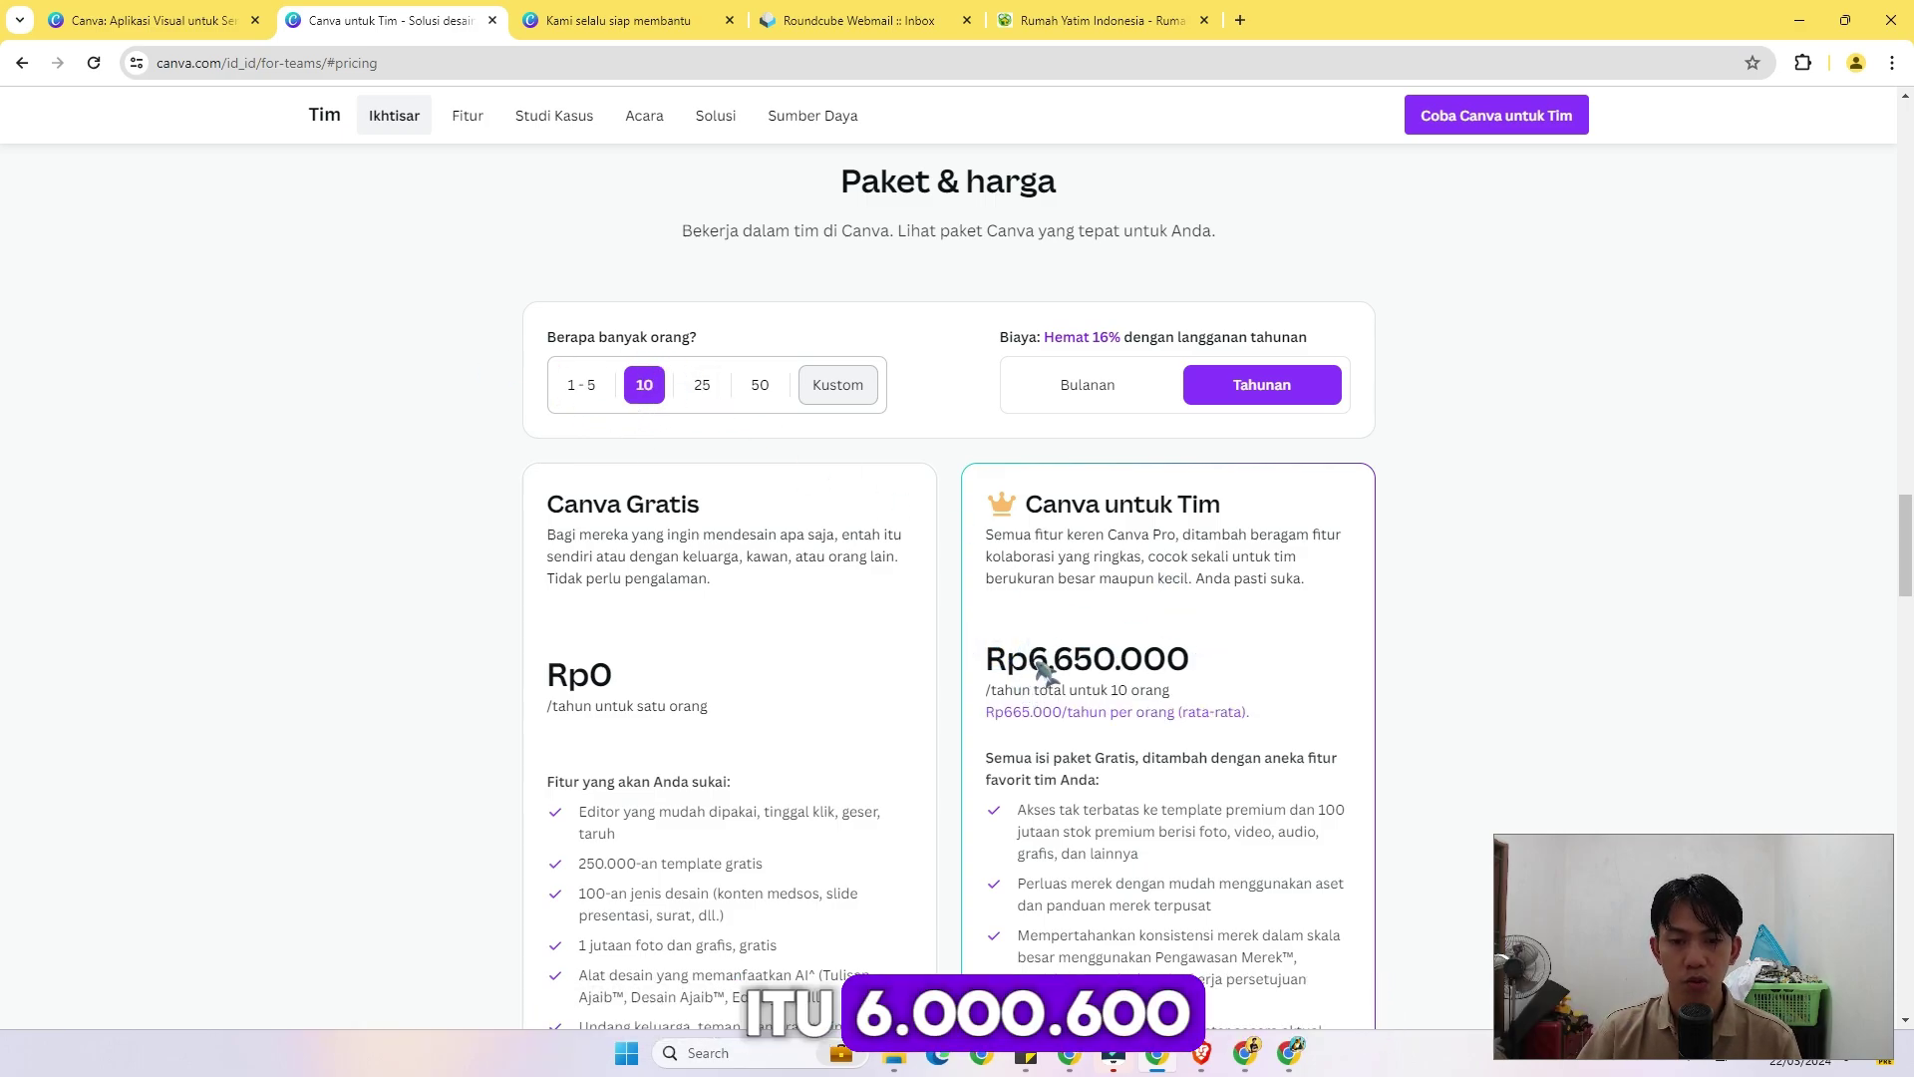
left_click(760, 385)
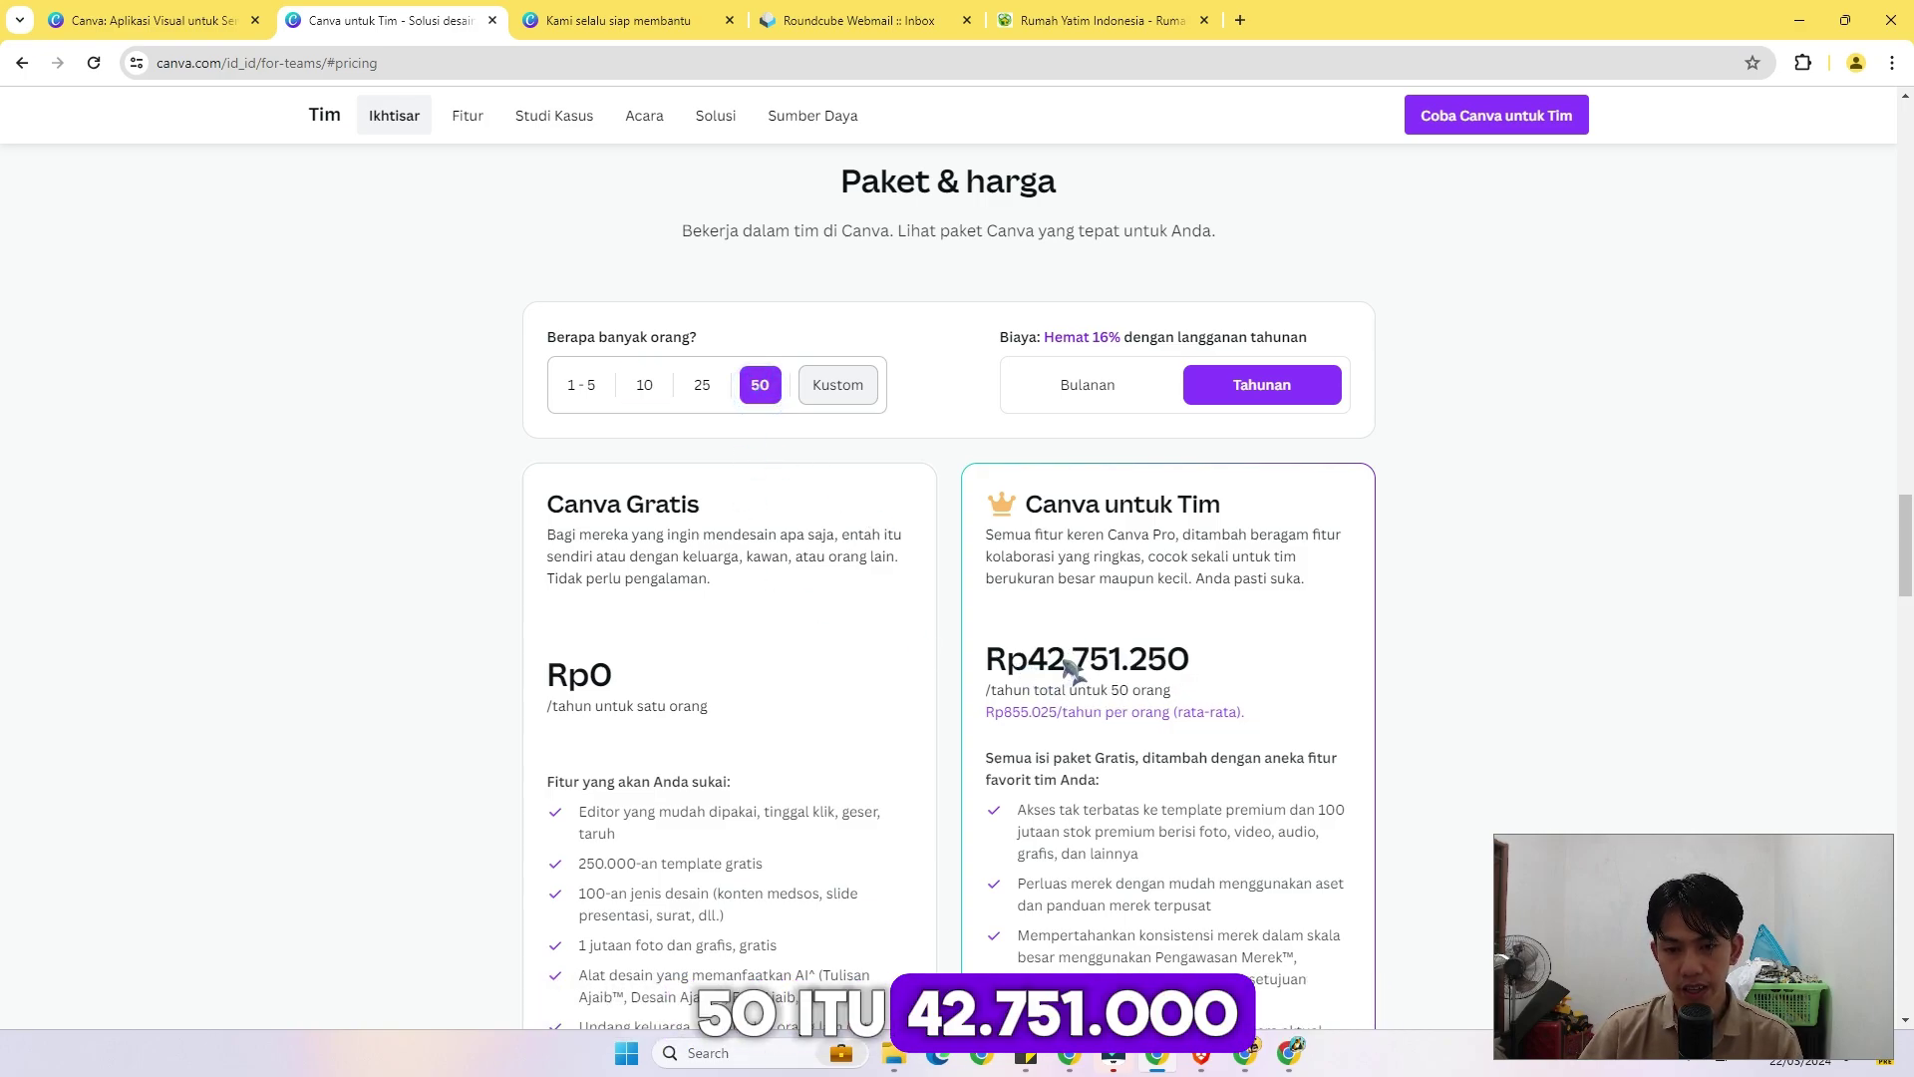
scroll(1133, 598, "down", 2)
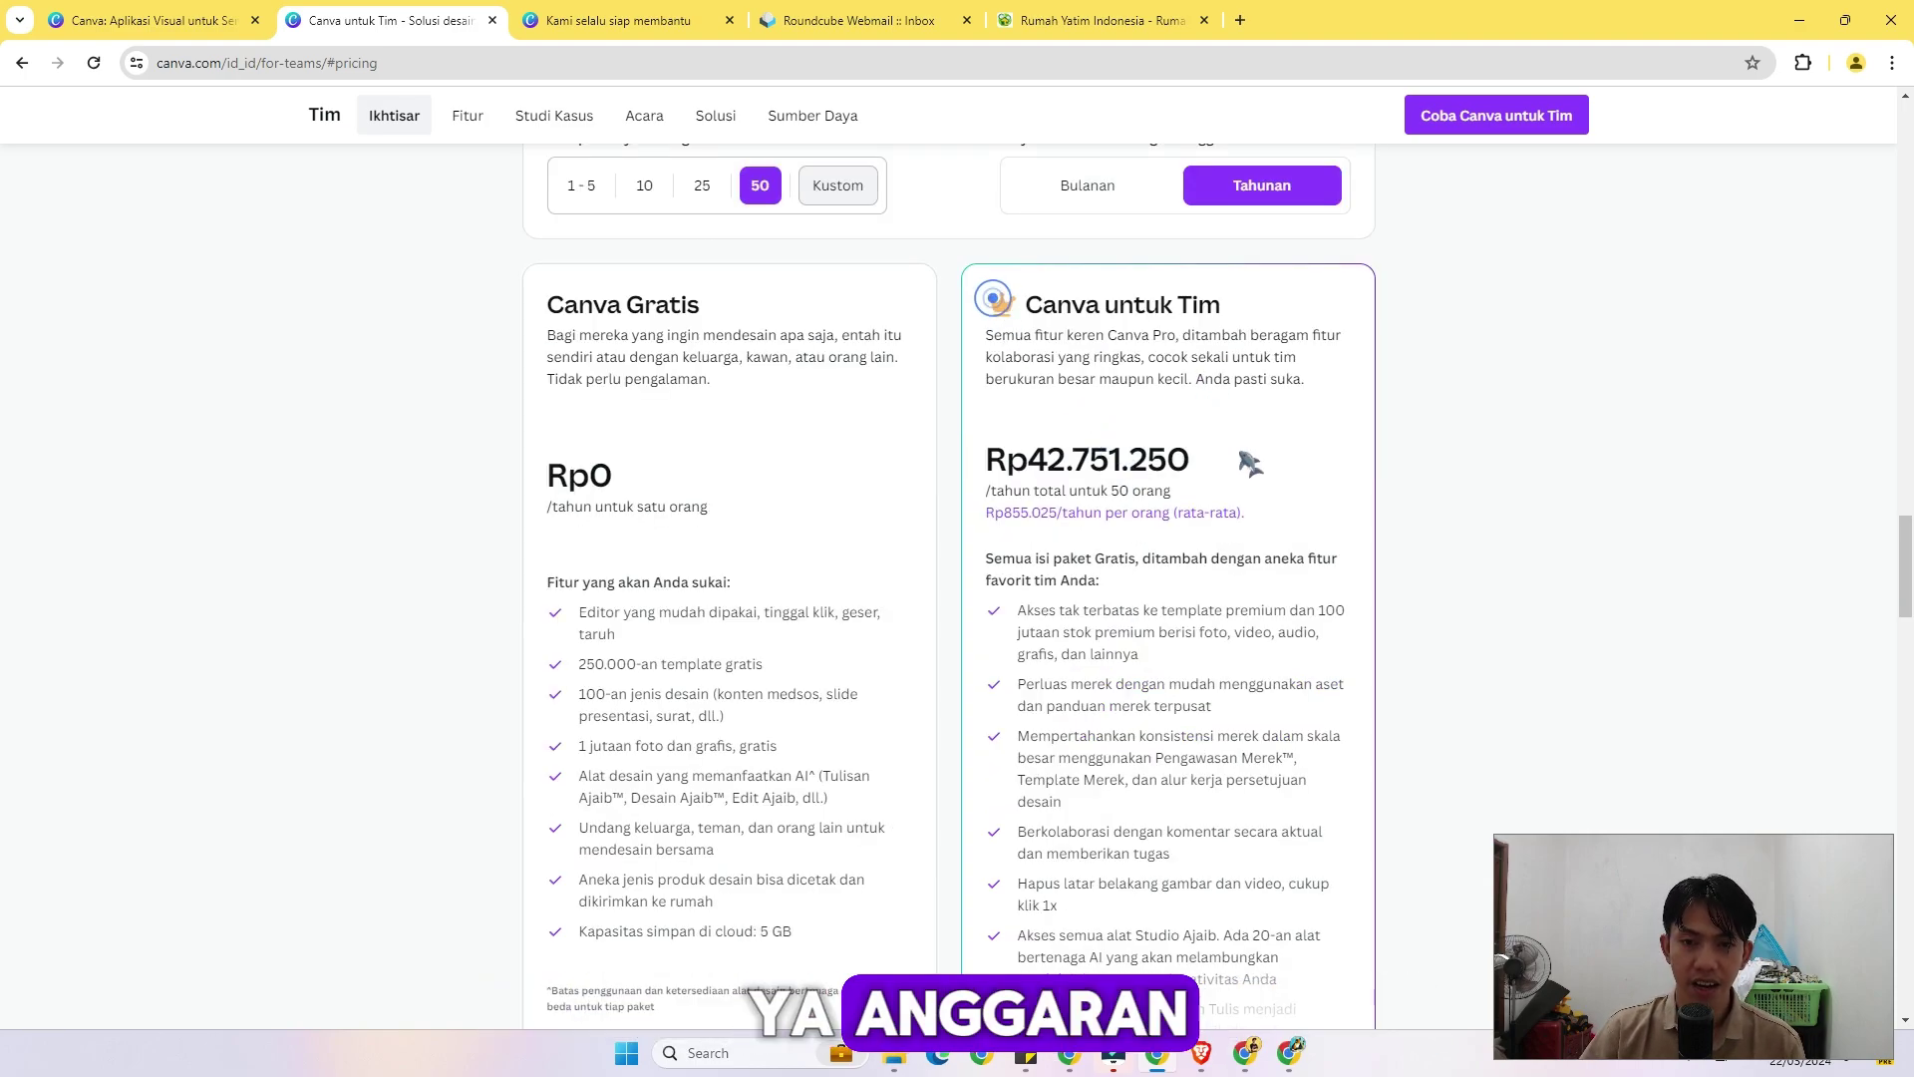
scroll(952, 294, "down", 1)
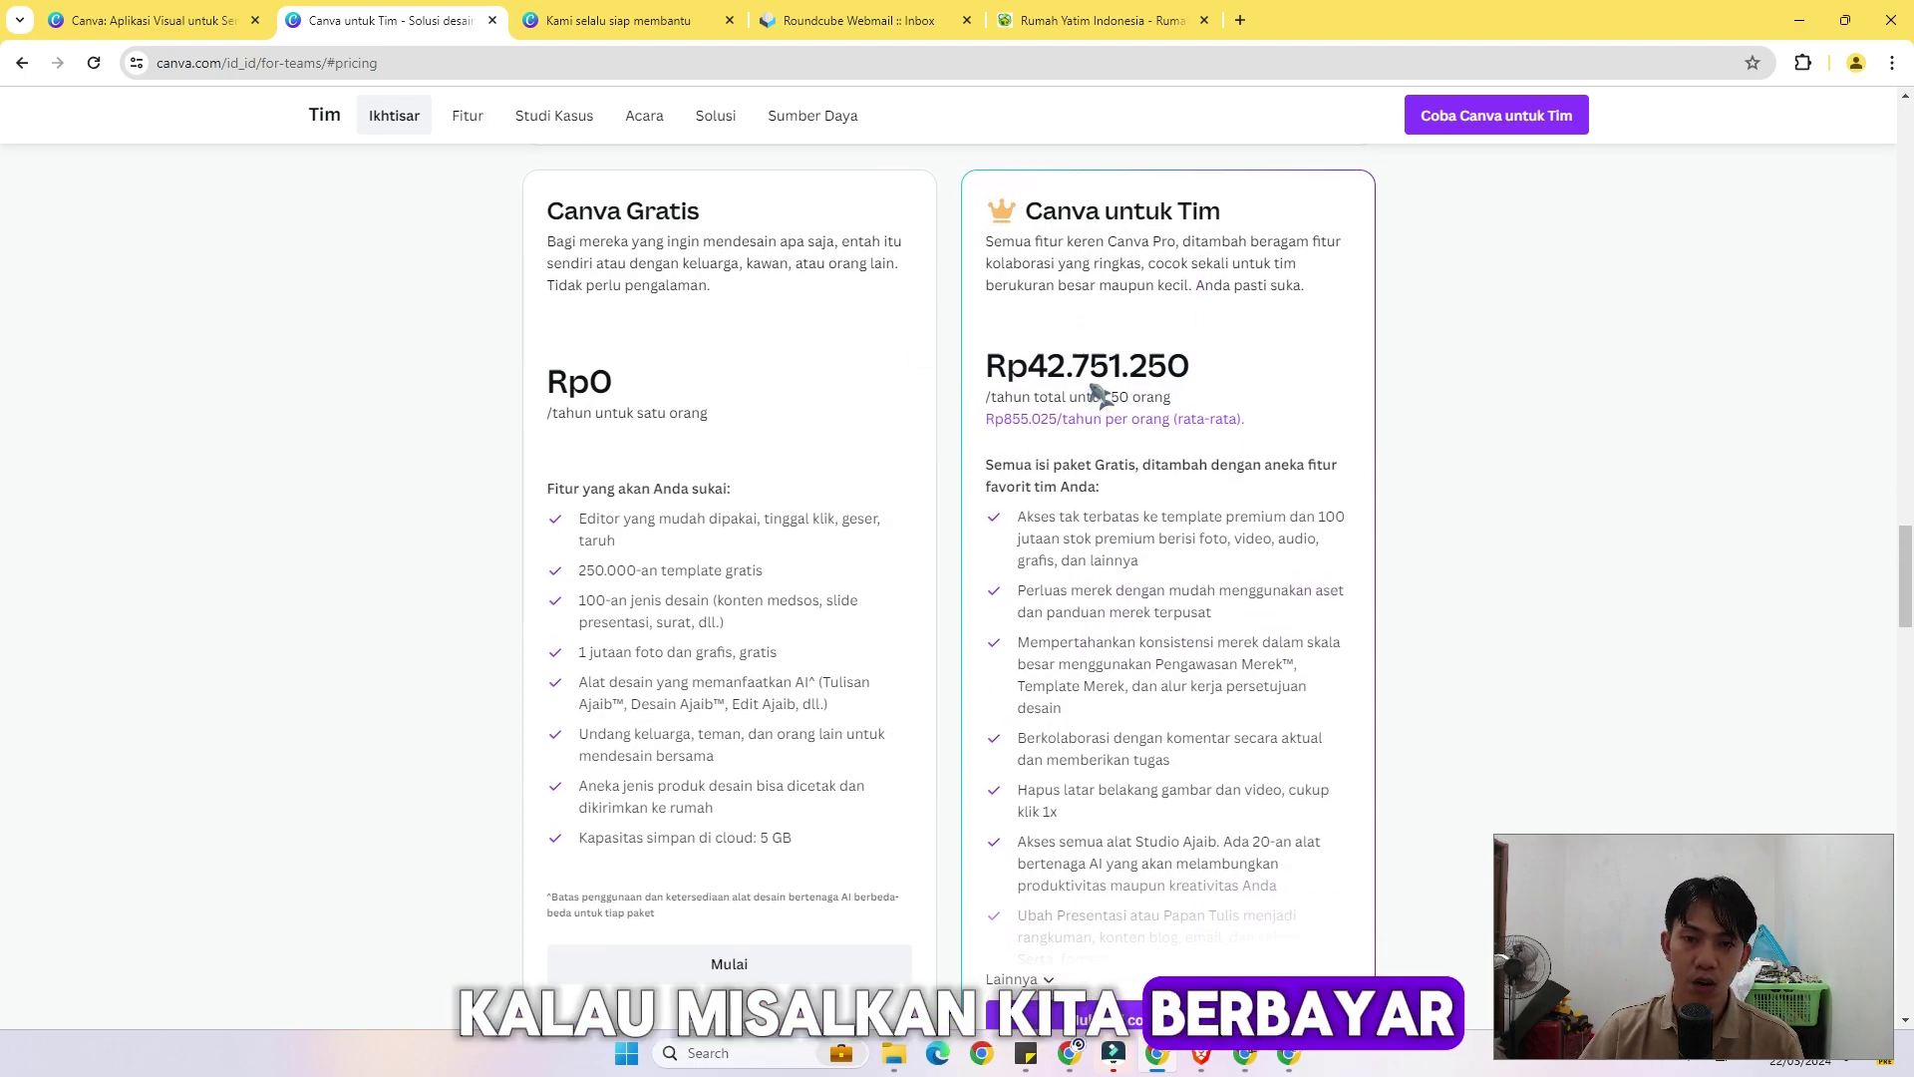
scroll(1094, 391, "up", 4)
scroll(1009, 526, "down", 3)
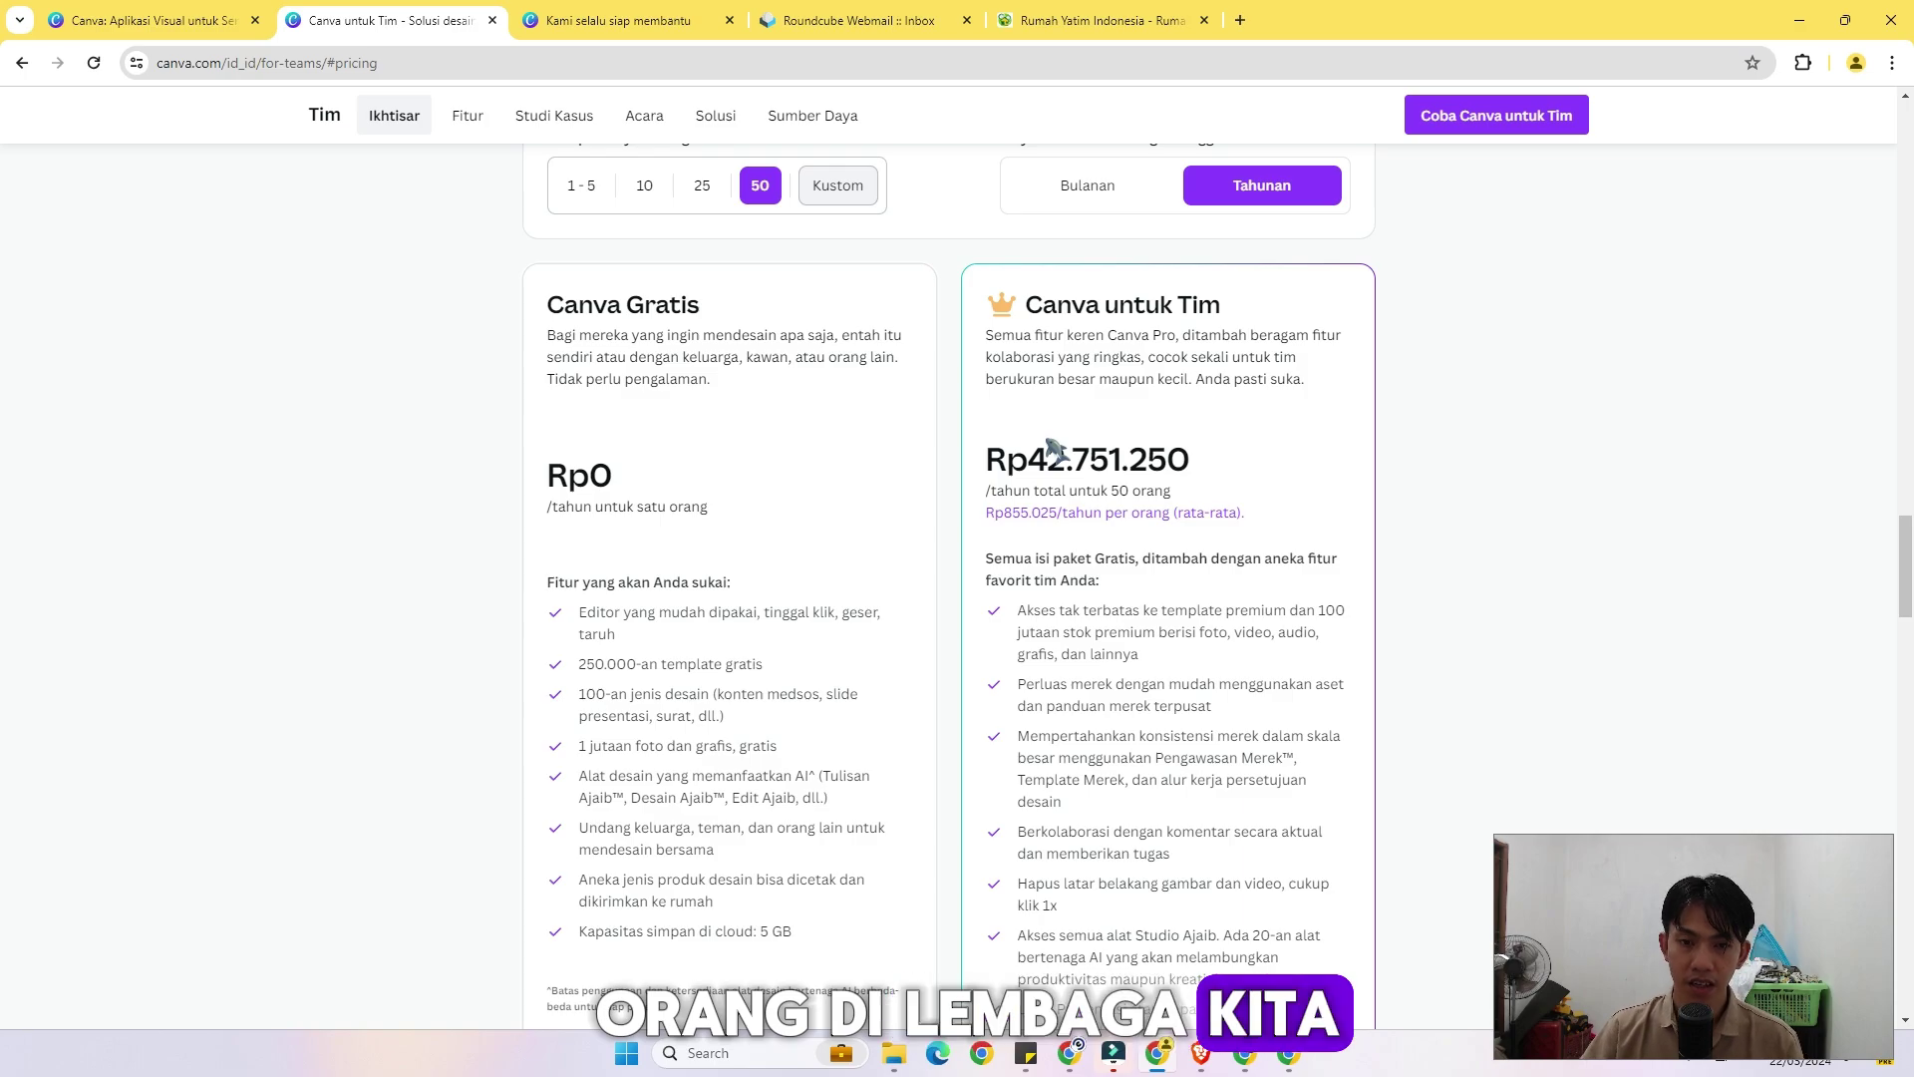
Leave the Canva untuk Tim pricing, bring up the Canva untuk Organisasi Nirlaba page and close the team plan page.
scroll(1064, 334, "up", 5)
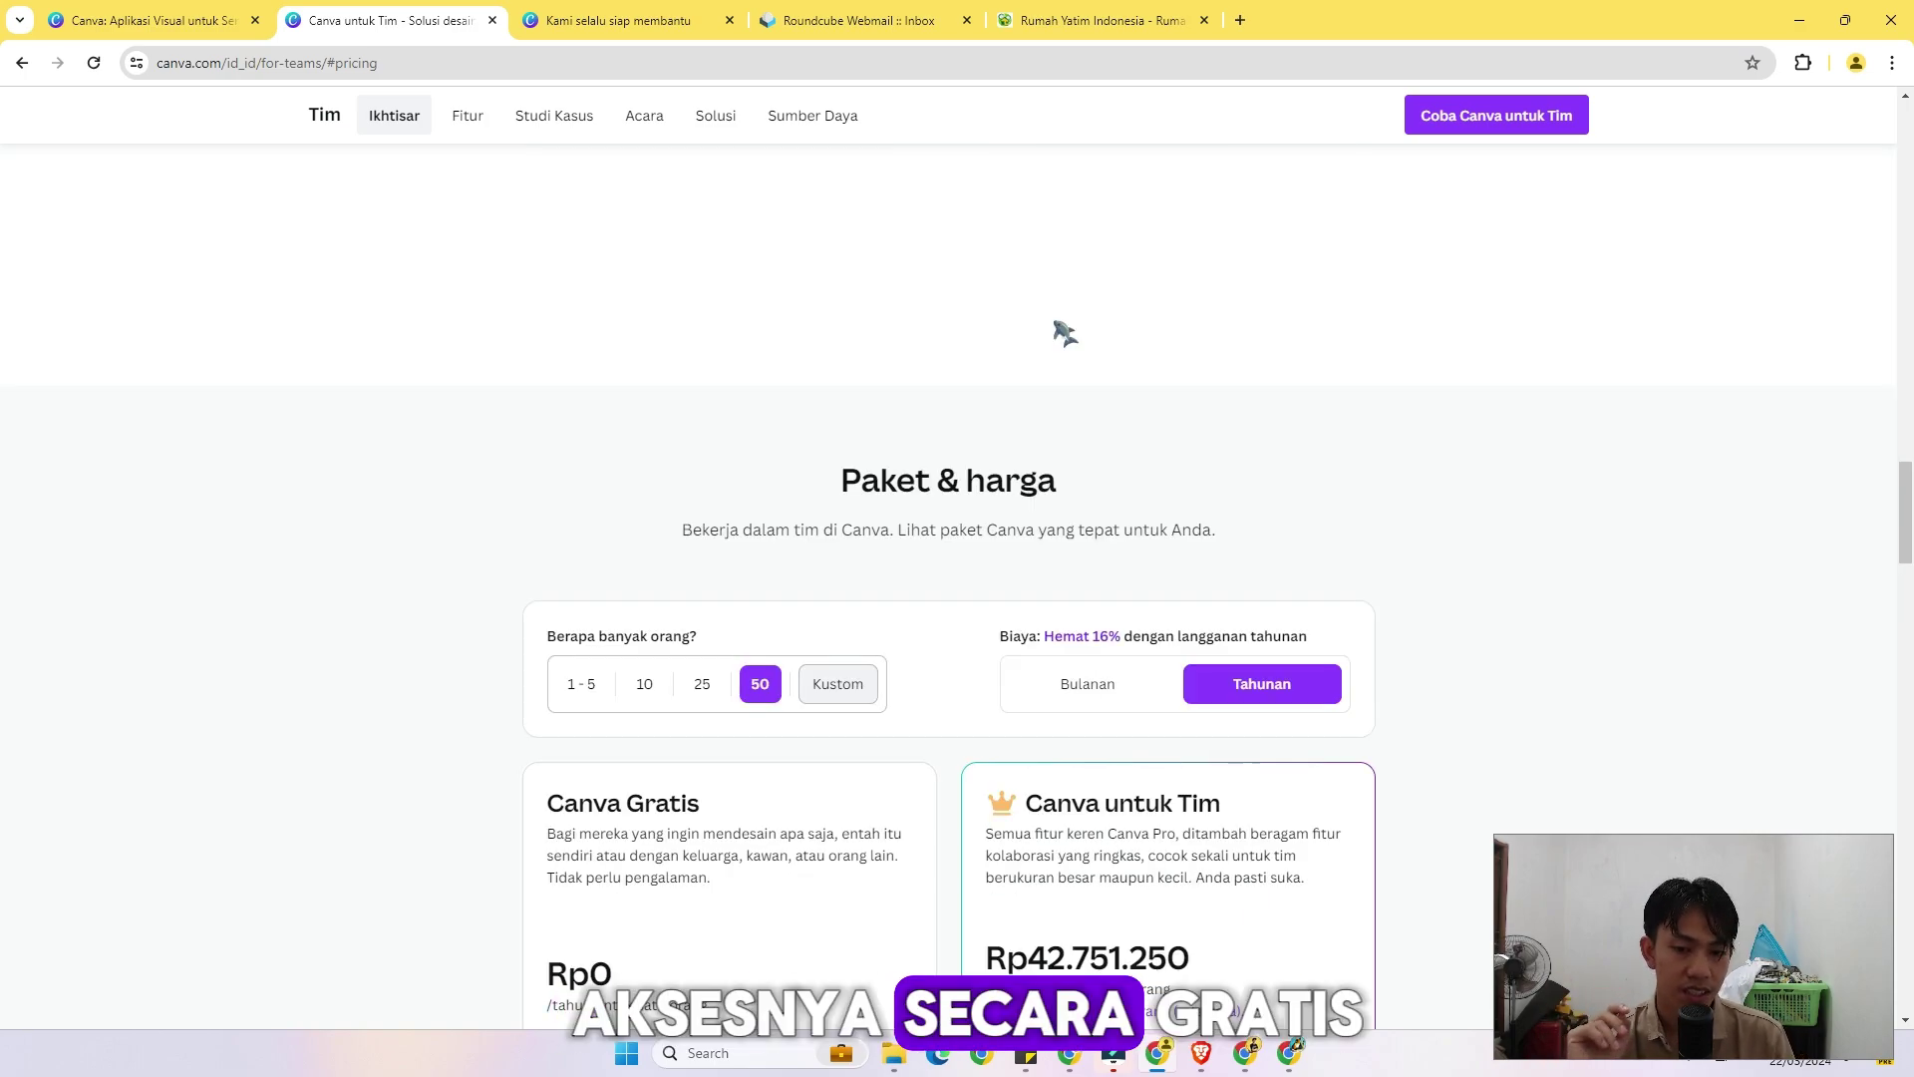
left_click(623, 19)
left_click(491, 20)
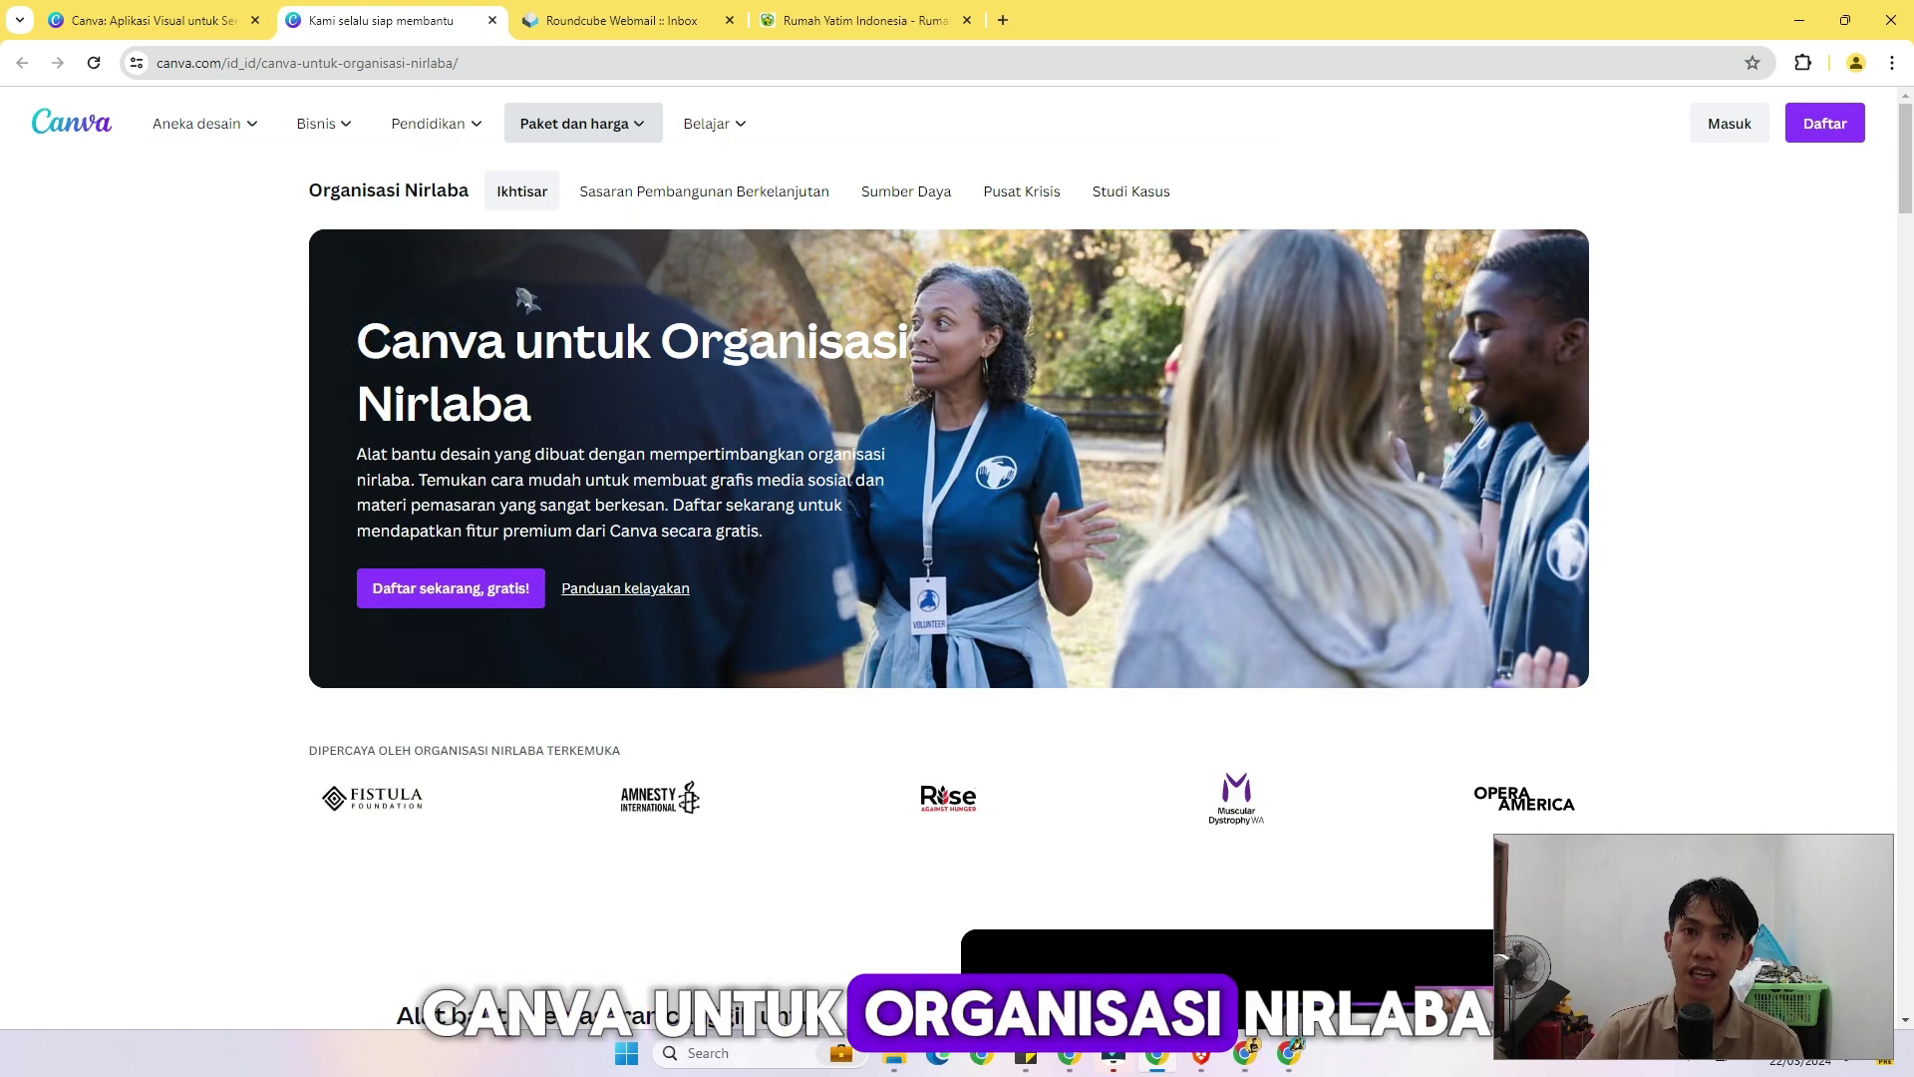
Review the Canva untuk Organisasi Nirlaba page and highlight its list of premium templates, images, fonts and storage features.
scroll(525, 299, "down", 6)
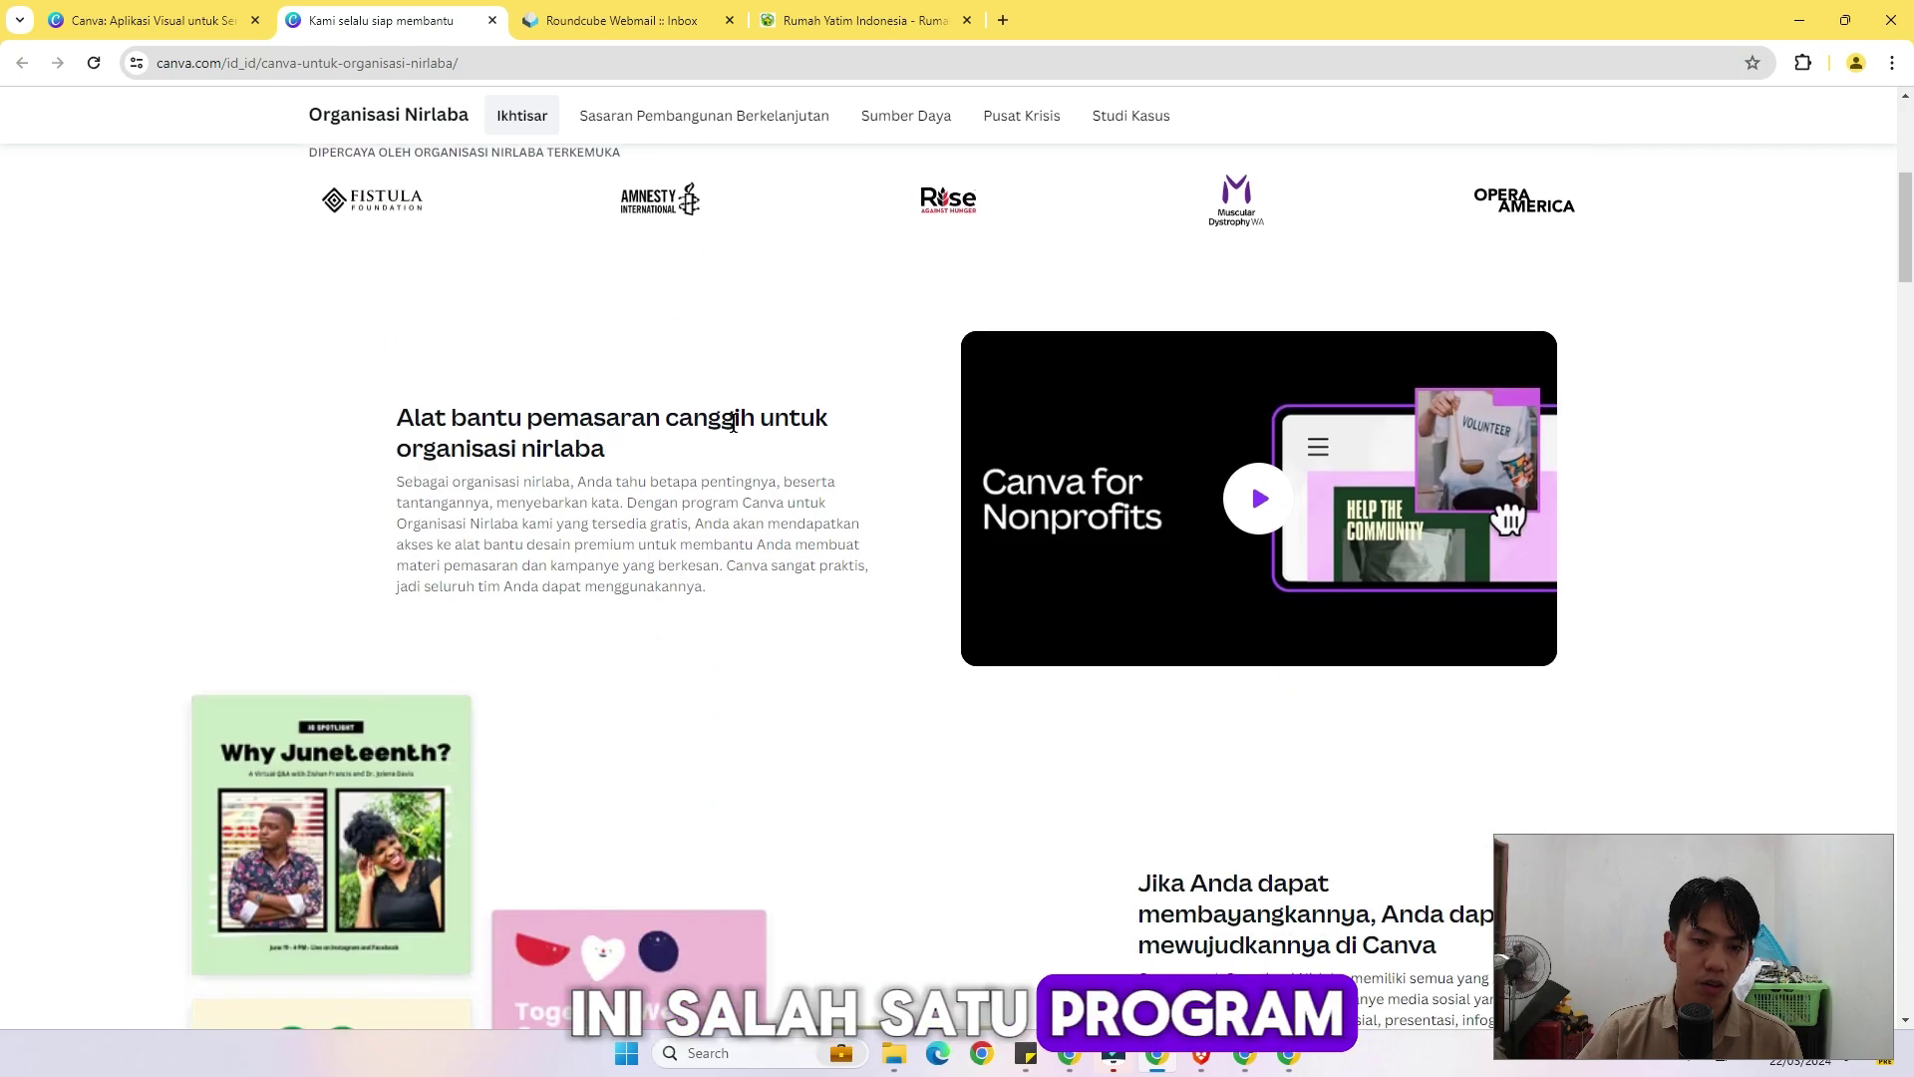
scroll(733, 423, "down", 6)
left_click_drag(1133, 279, 1553, 792)
left_click(1550, 783)
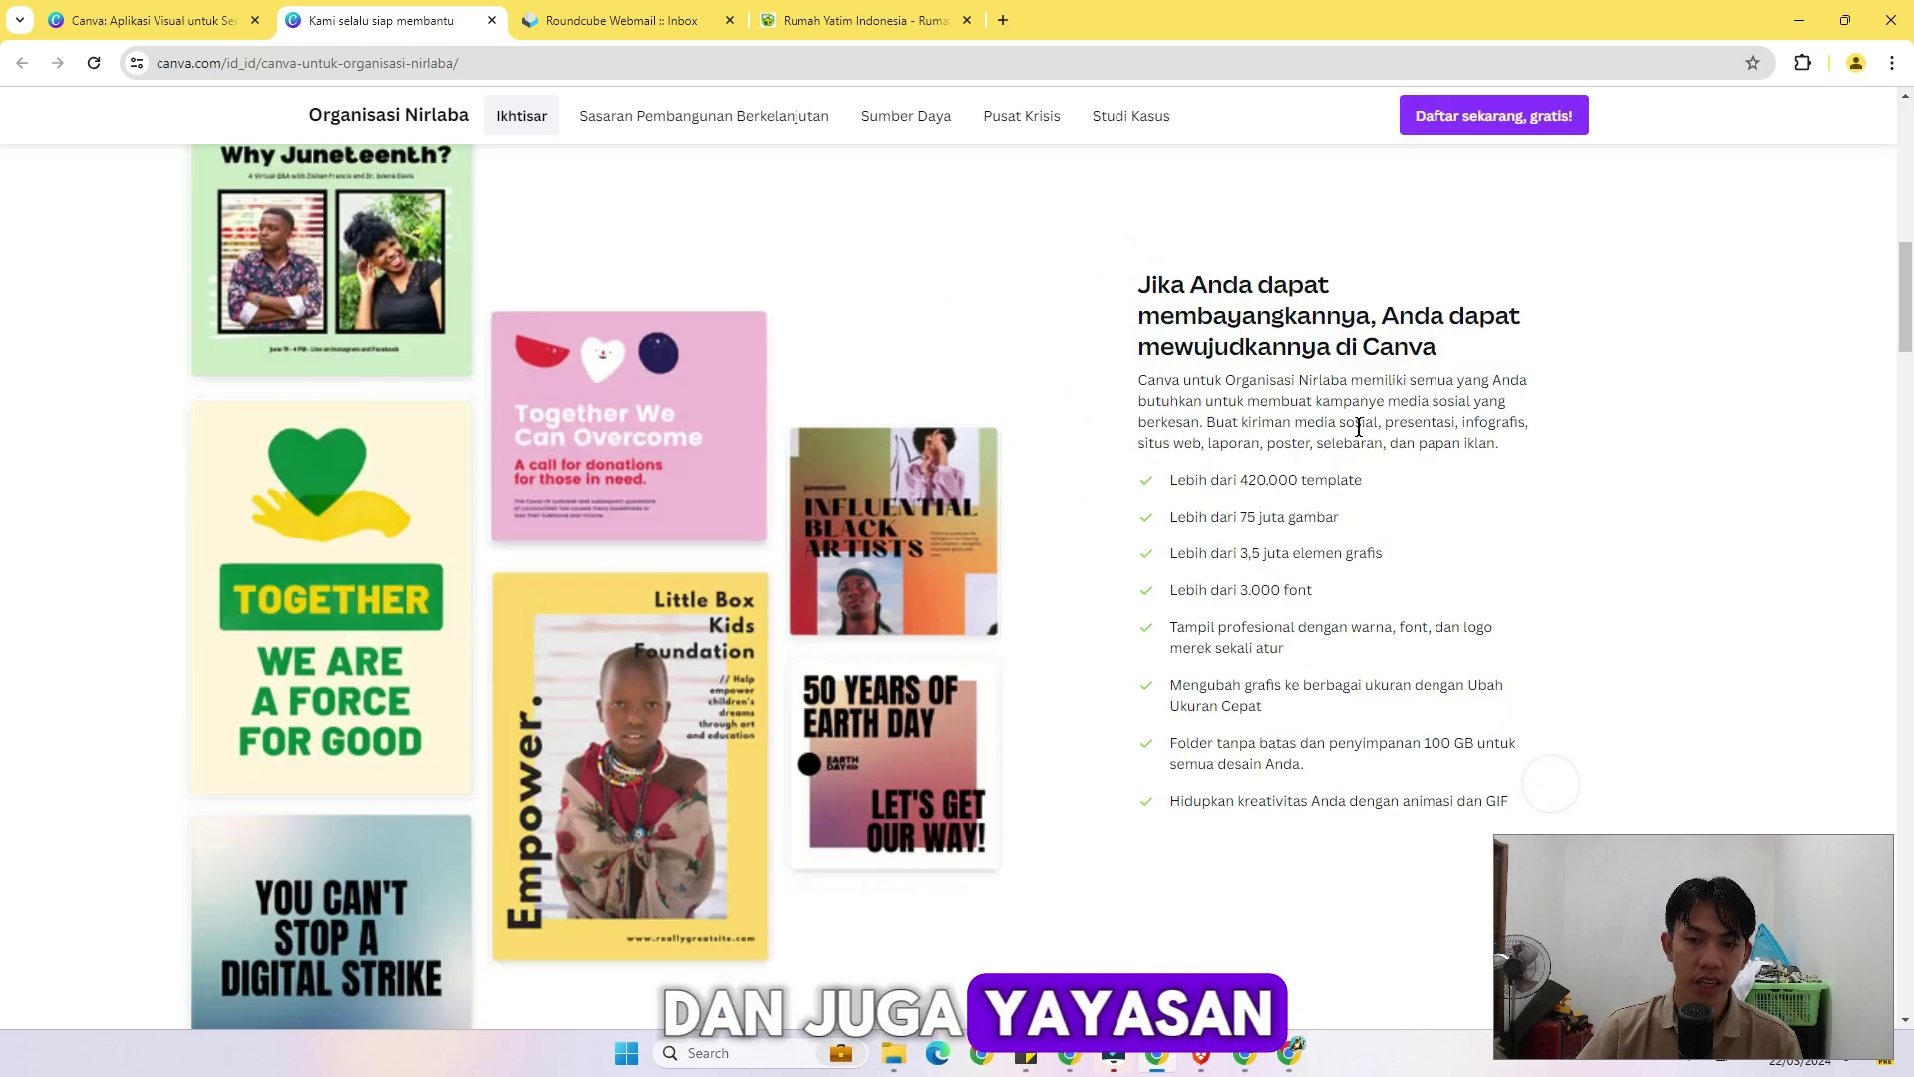
left_click_drag(1136, 269, 1570, 798)
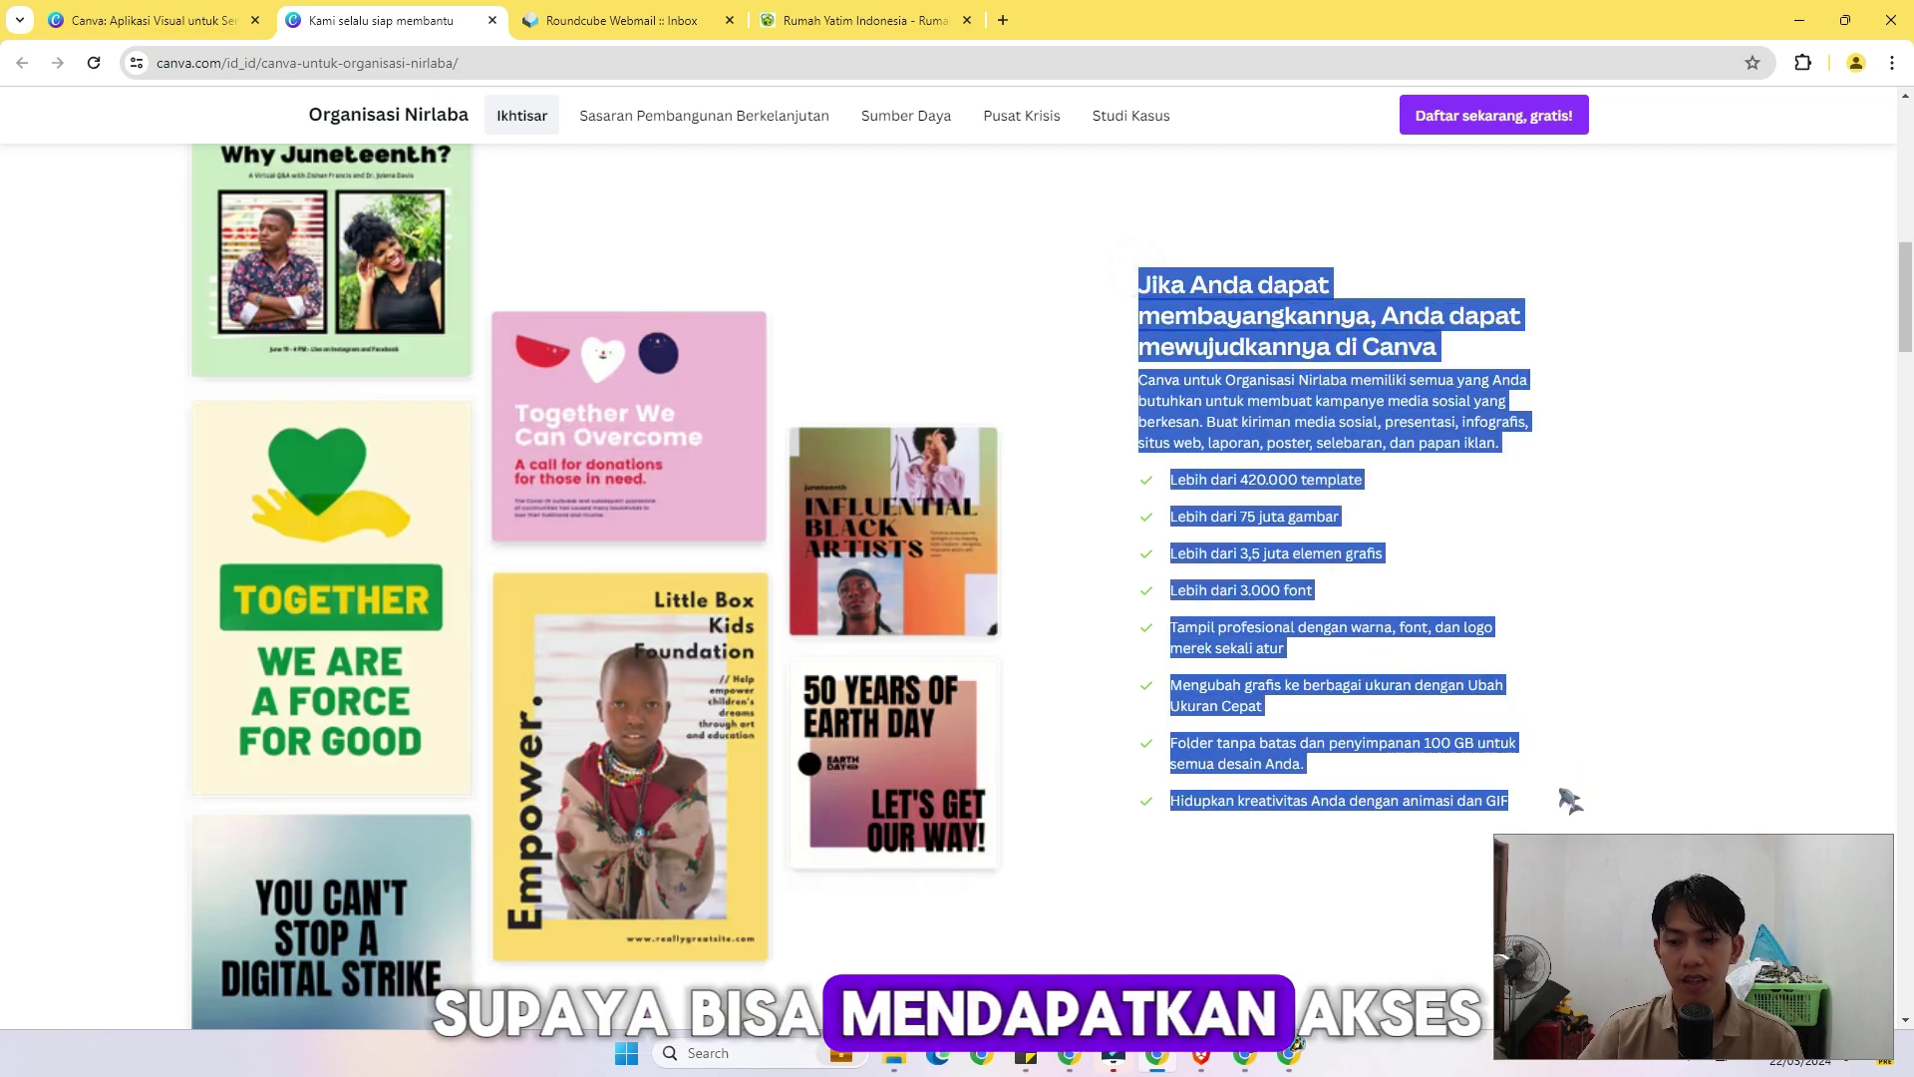
double_click(1249, 348)
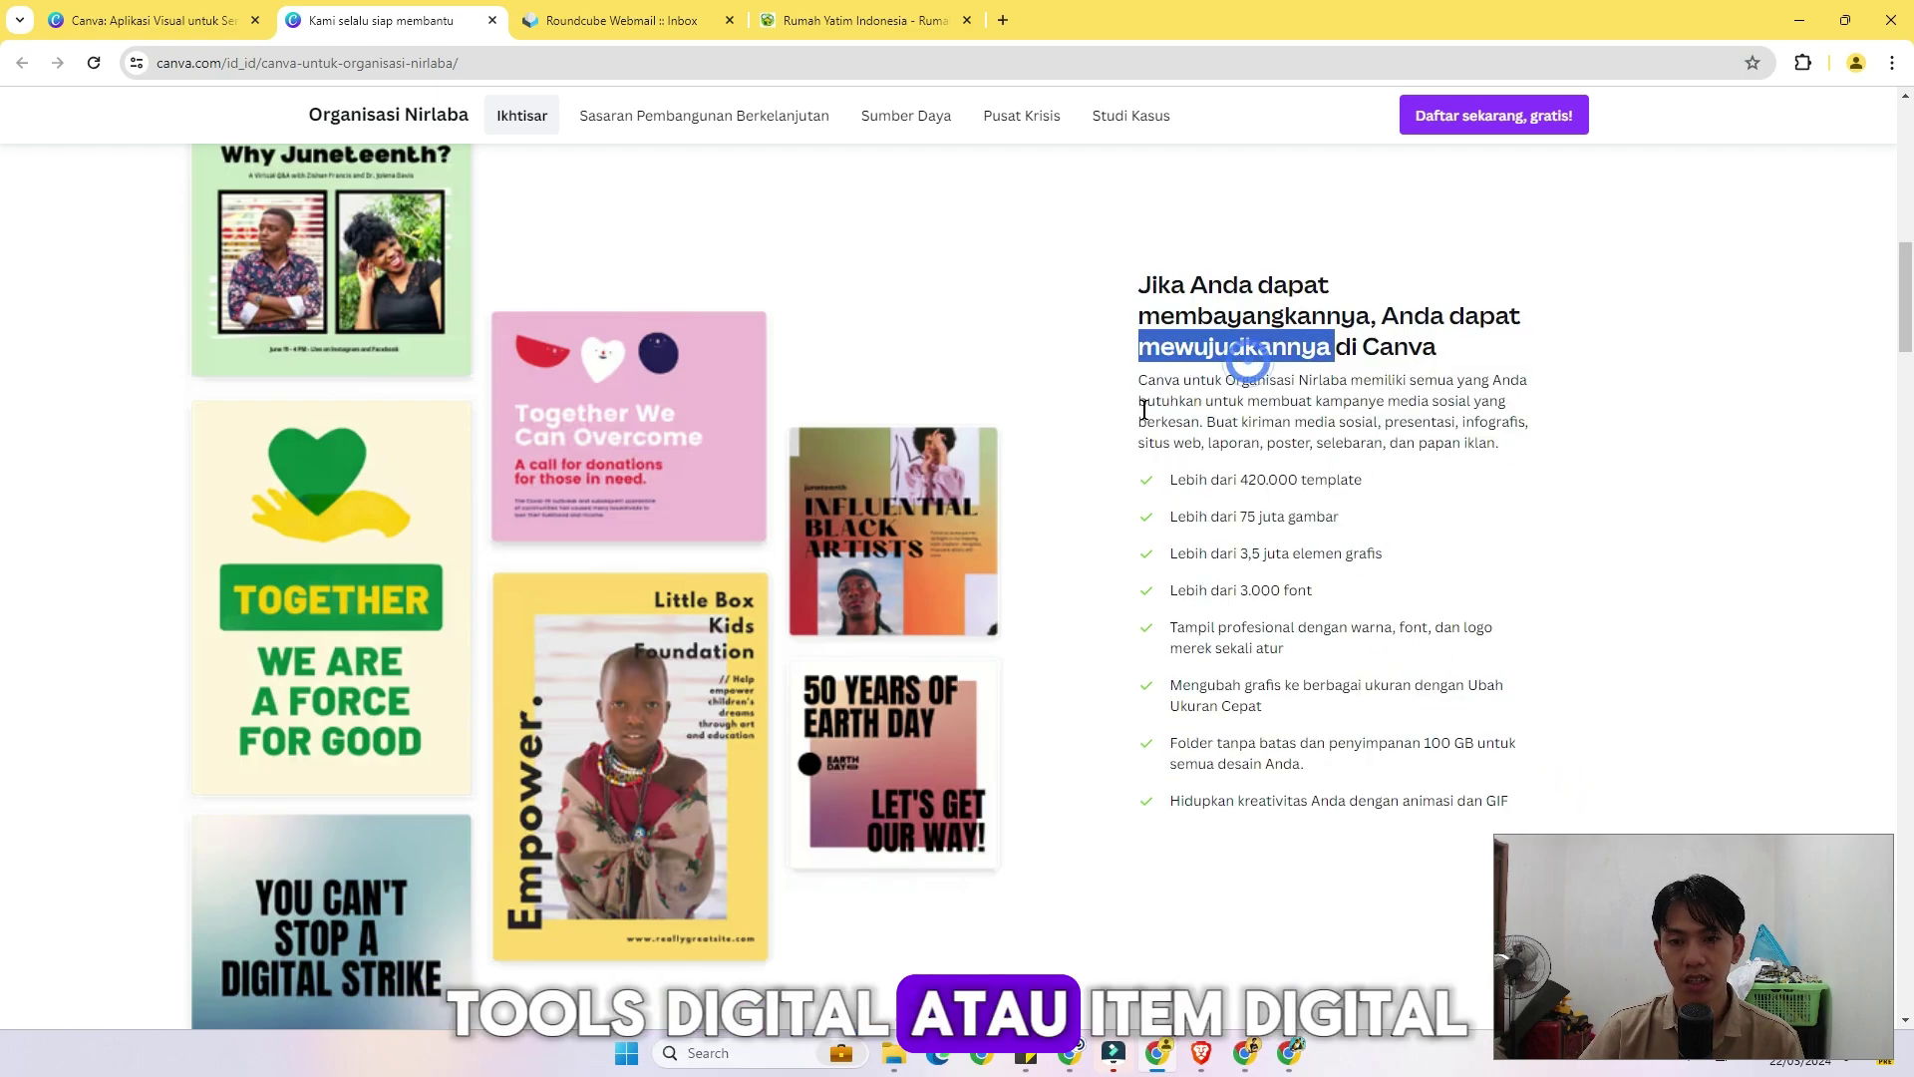
Examine the Daftar Canva untuk Organisasi Nirlaba section and highlight the registration step about verifying eligibility.
scroll(1008, 517, "down", 13)
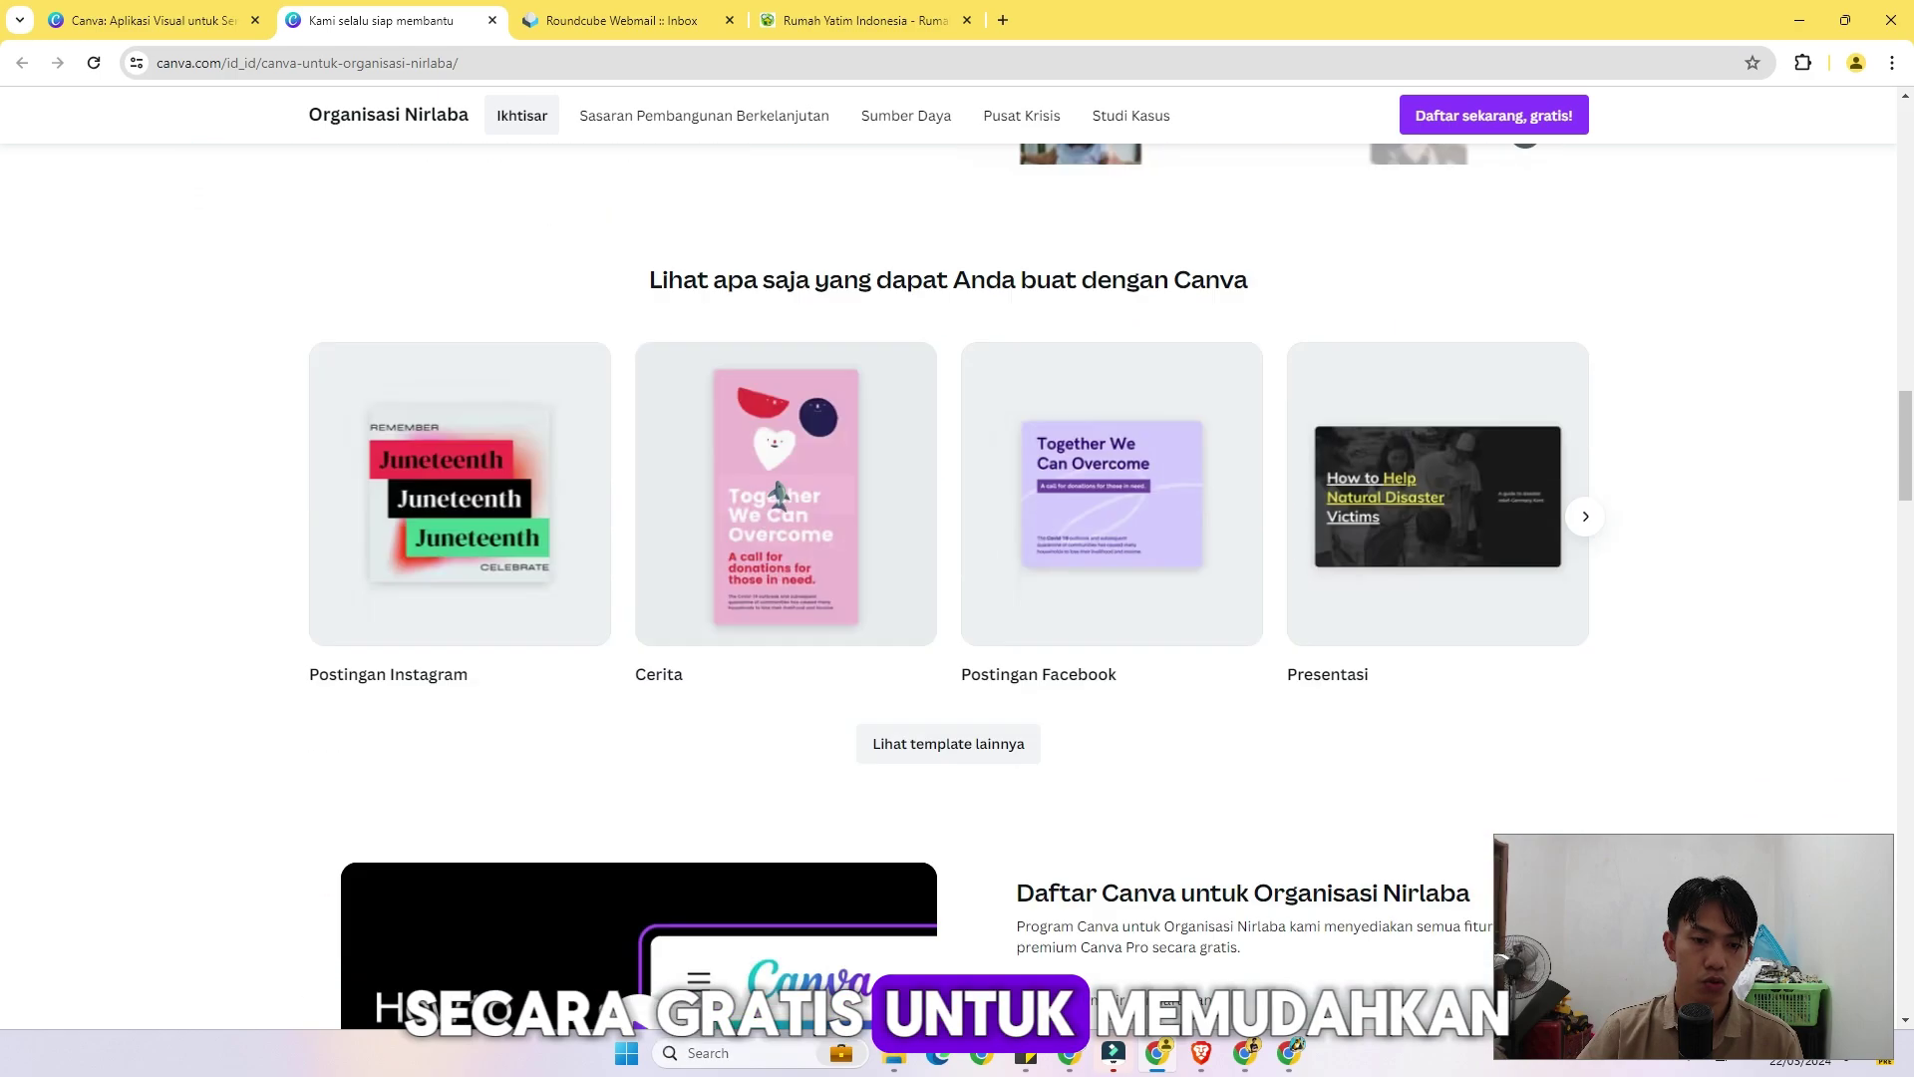
scroll(786, 624, "down", 5)
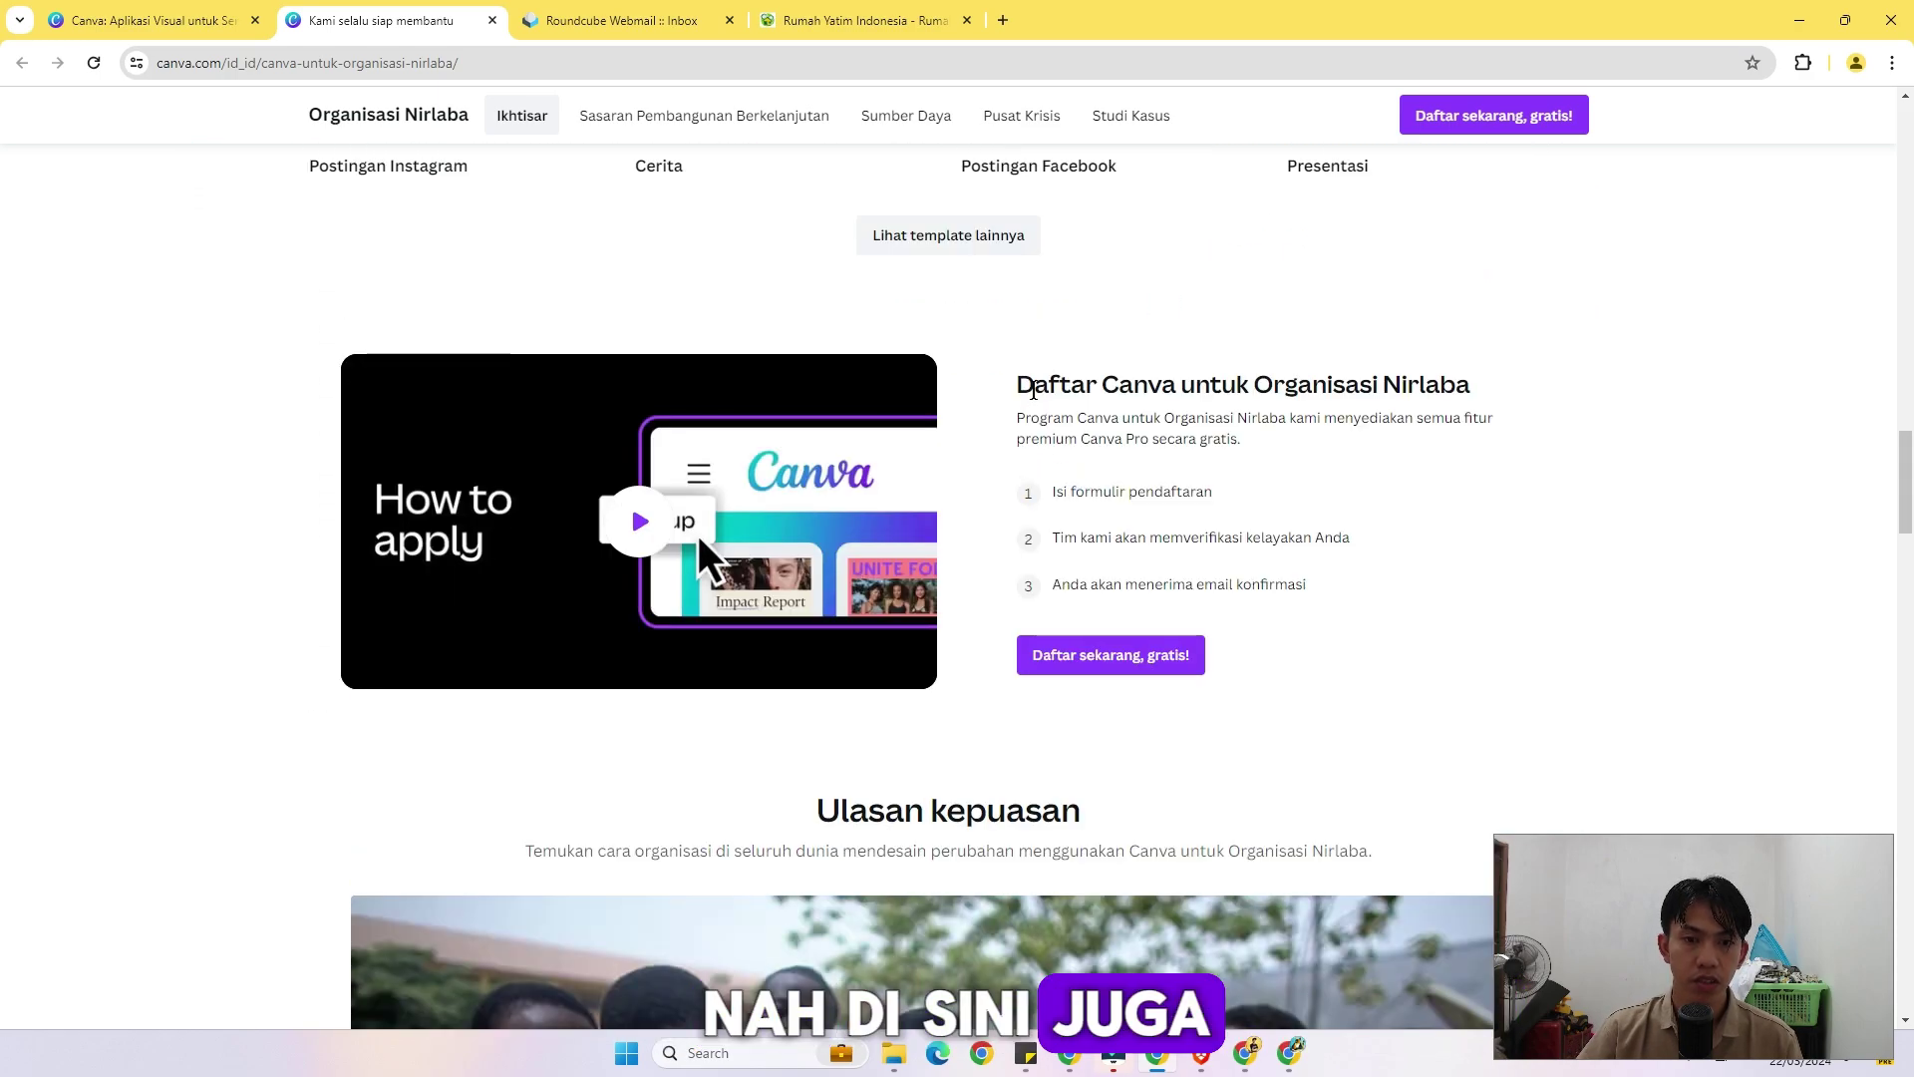
left_click_drag(1015, 383, 1635, 538)
left_click(1632, 535)
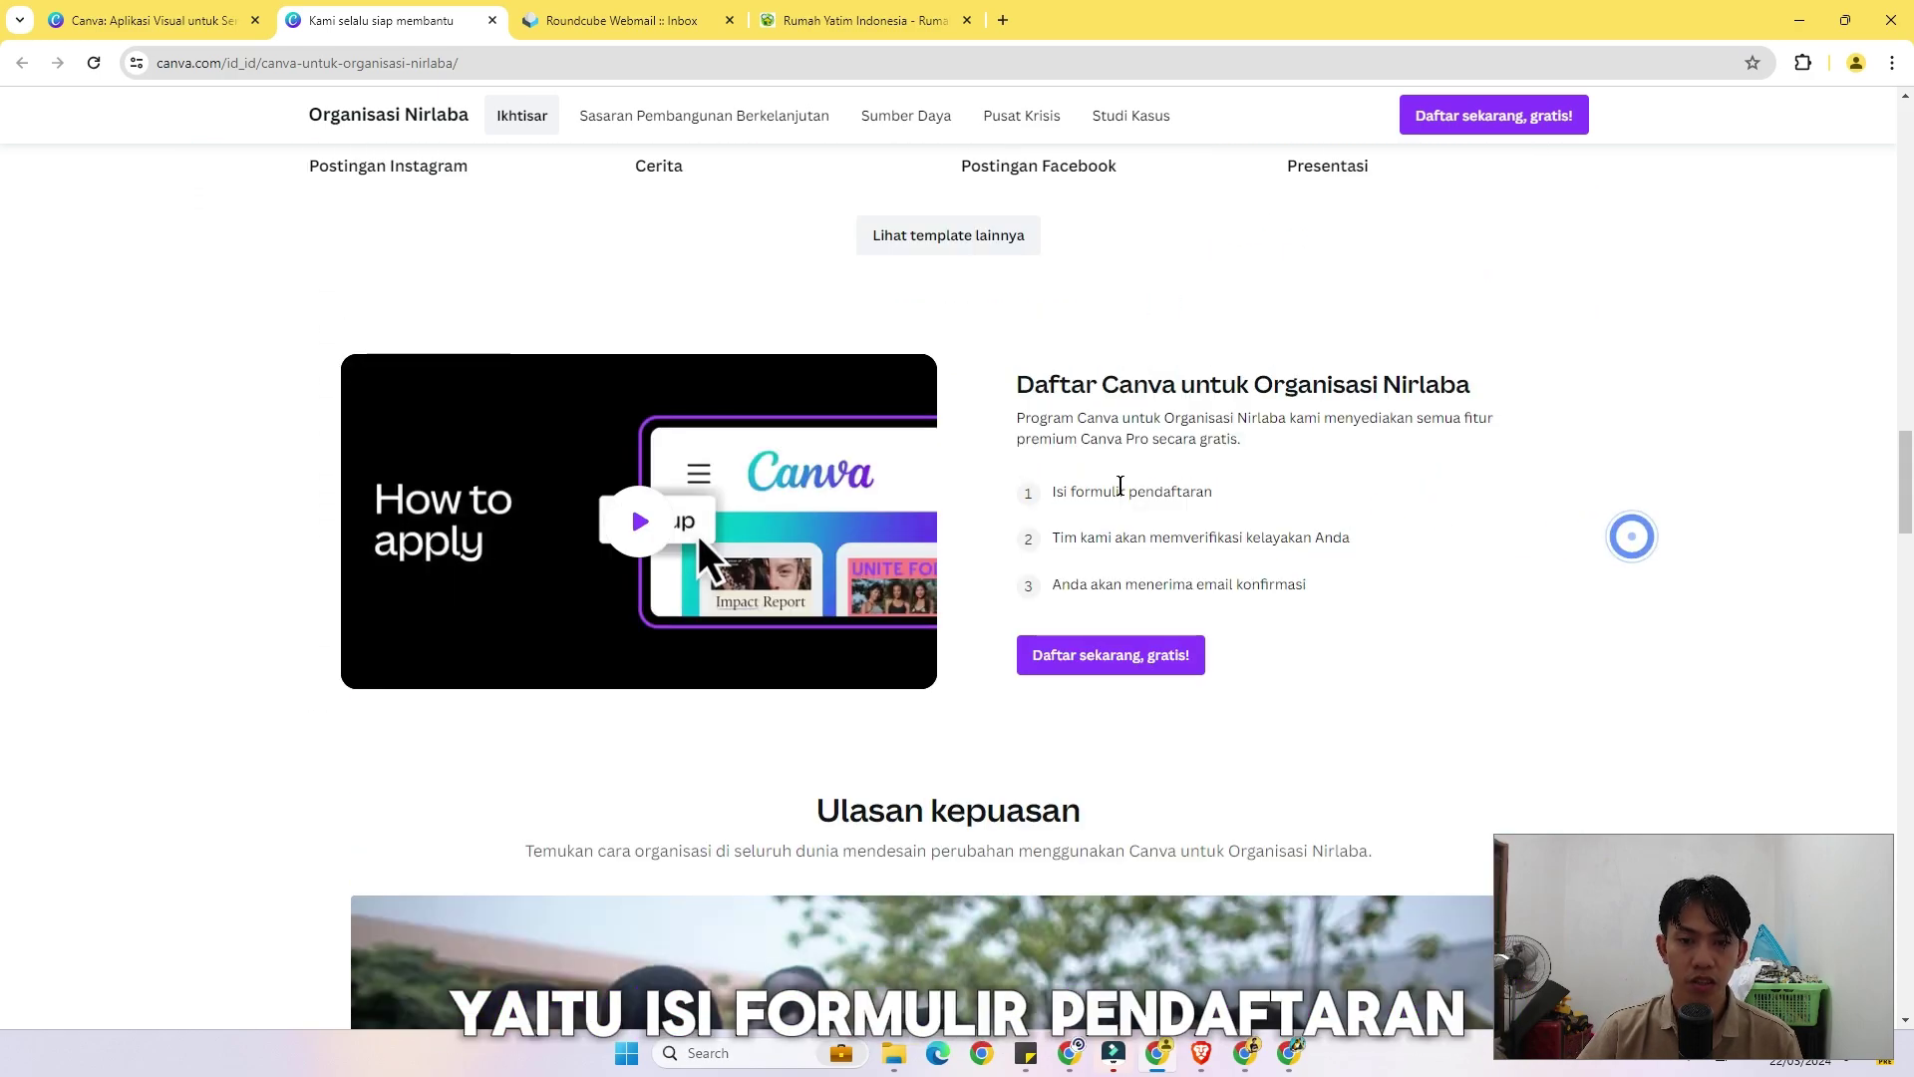
left_click_drag(1064, 537, 1394, 544)
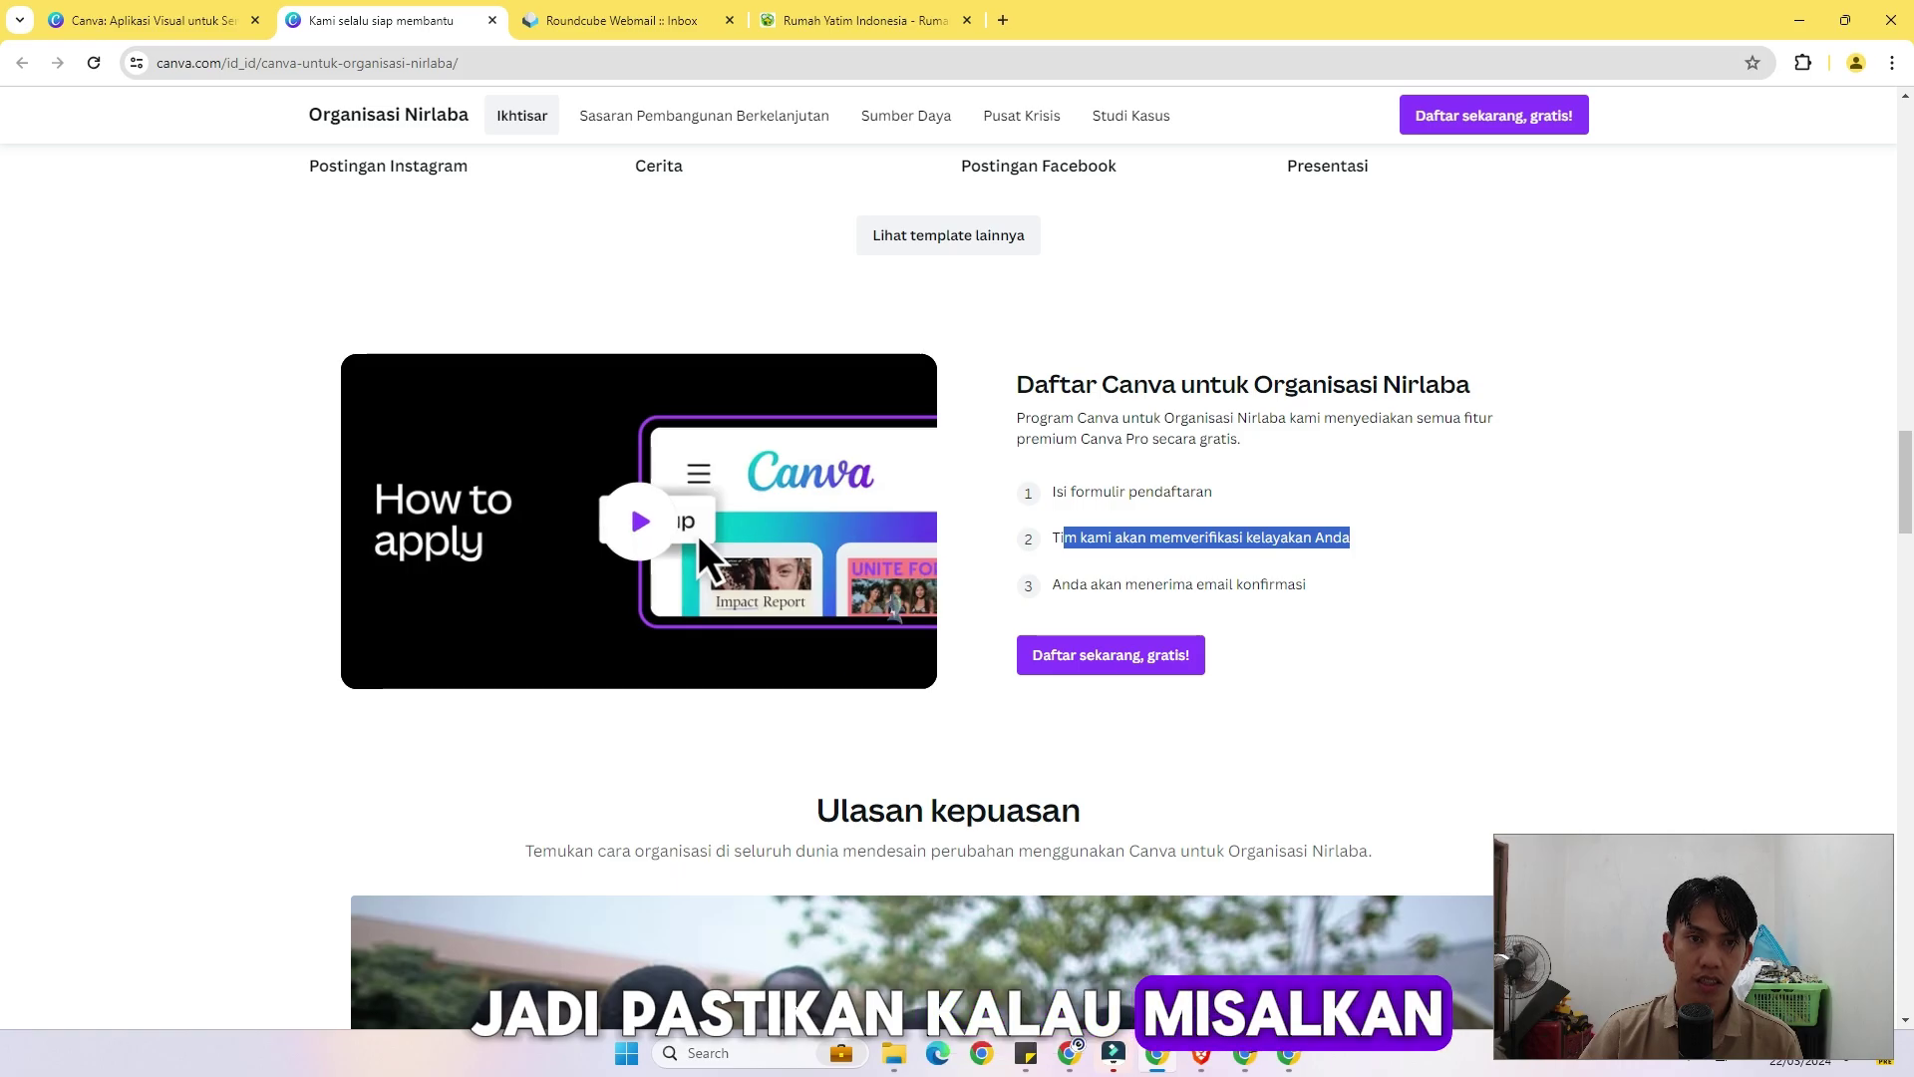
Show the Rumah Yatim Indonesia website as a sample foundation profile and browse its home page down to the donation programs.
left_click(876, 28)
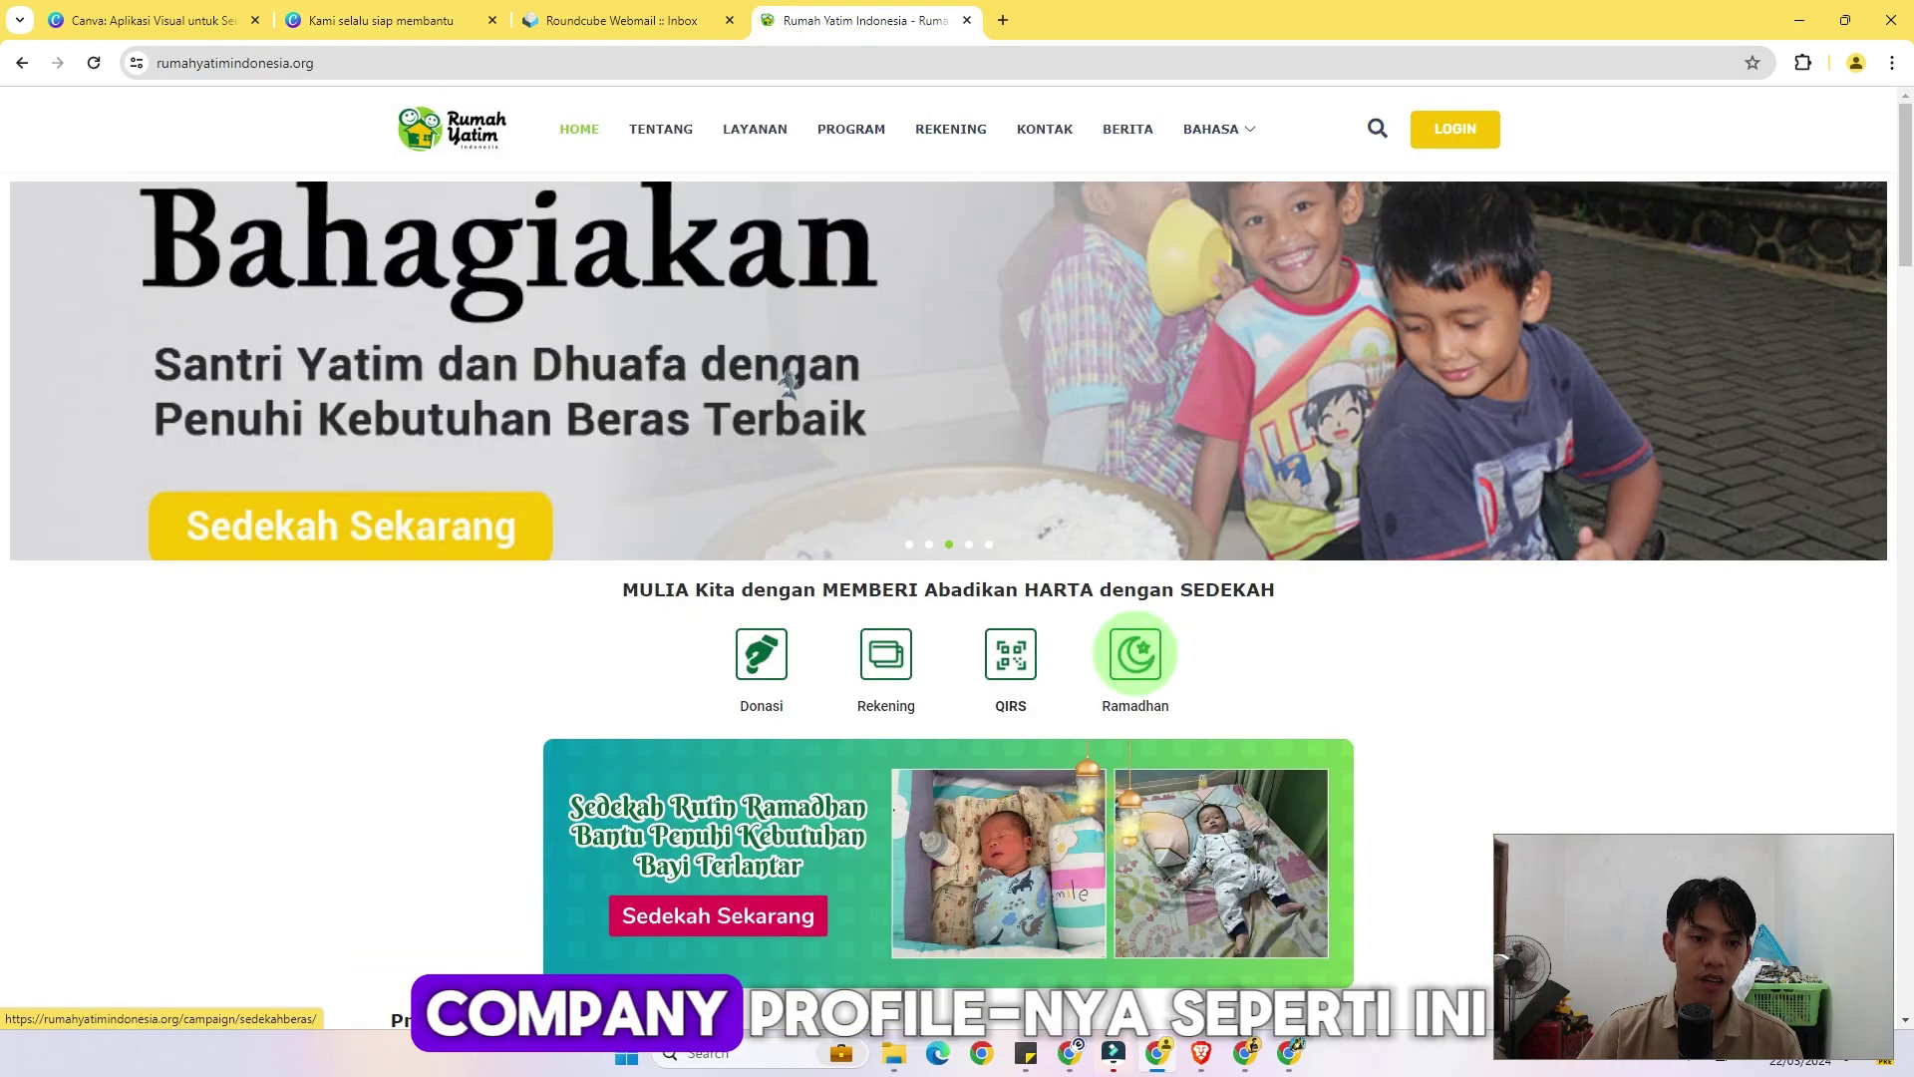
scroll(734, 333, "down", 20)
scroll(838, 371, "up", 1)
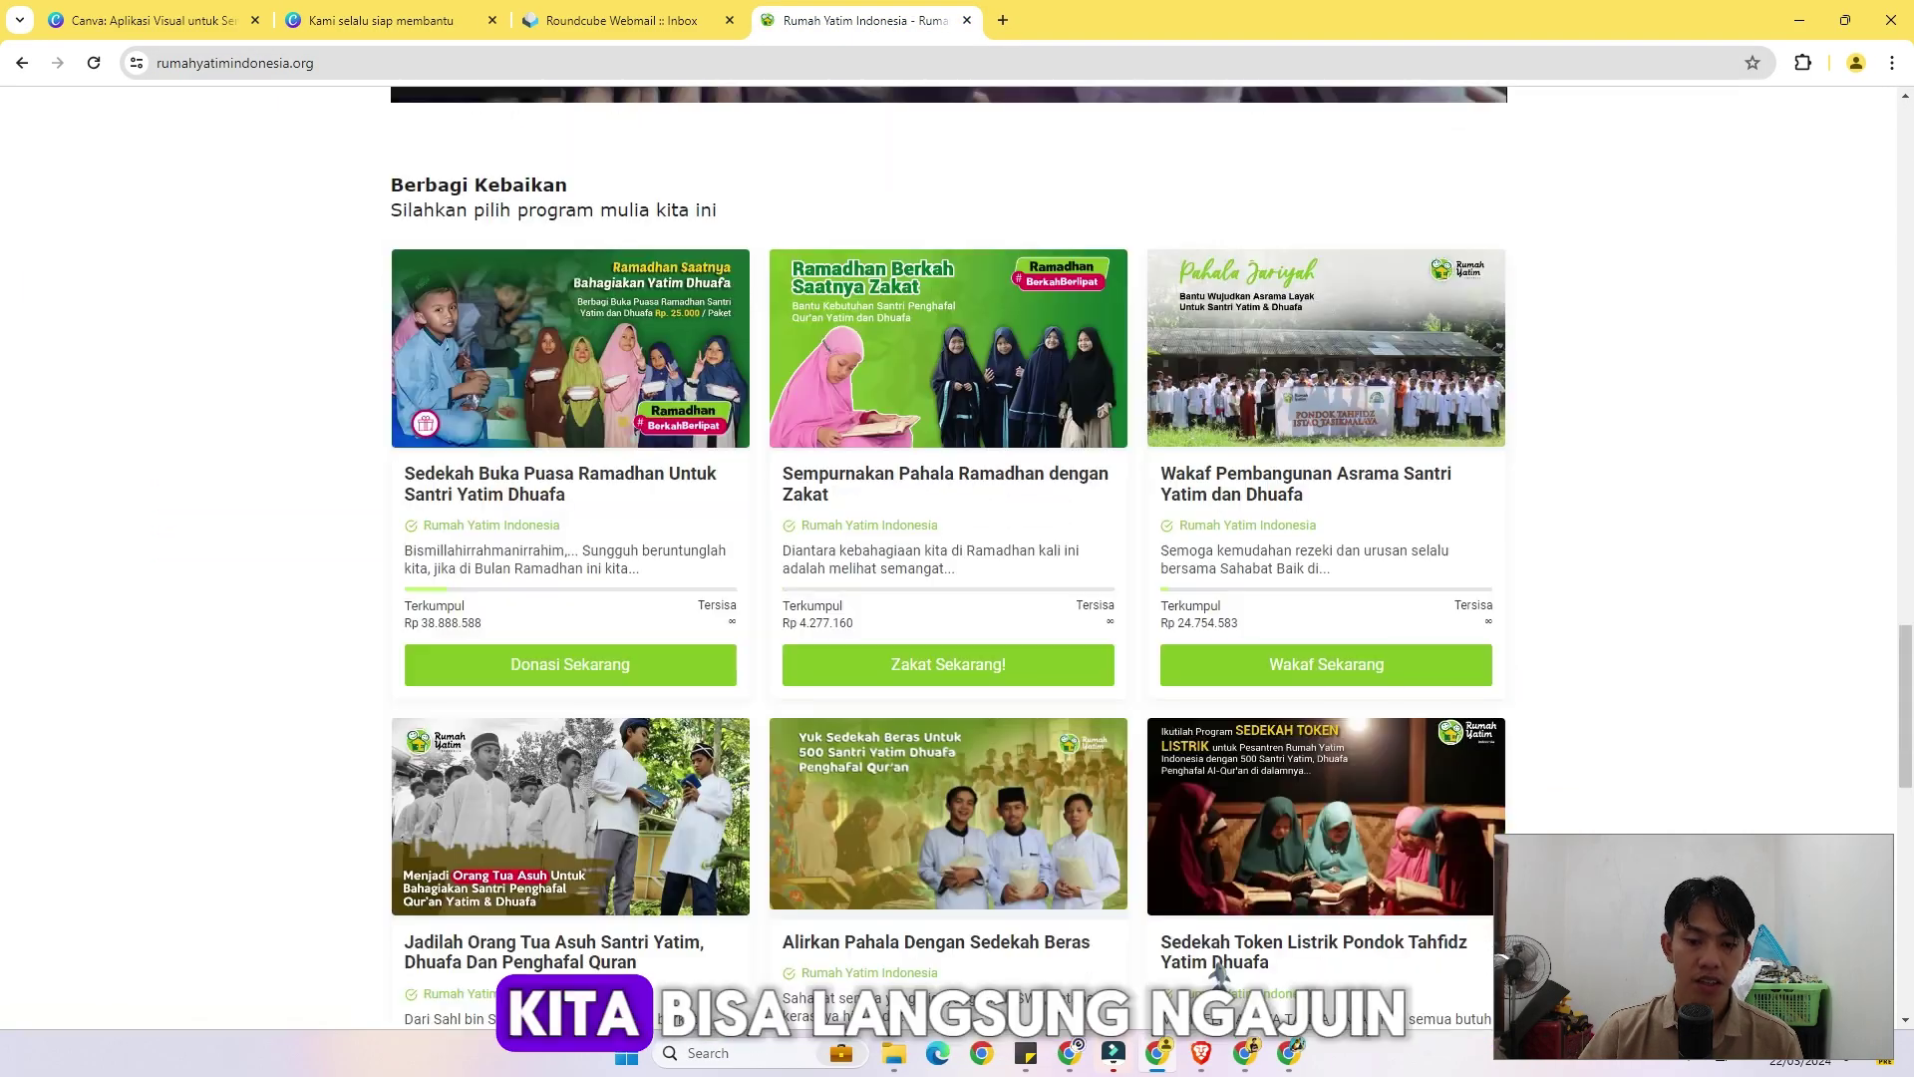
Switch to the CLIENT SUPPORT presentation in Brave and select the Website Aktif requirement on the Syarat Canva Pro slide.
left_click(1201, 1052)
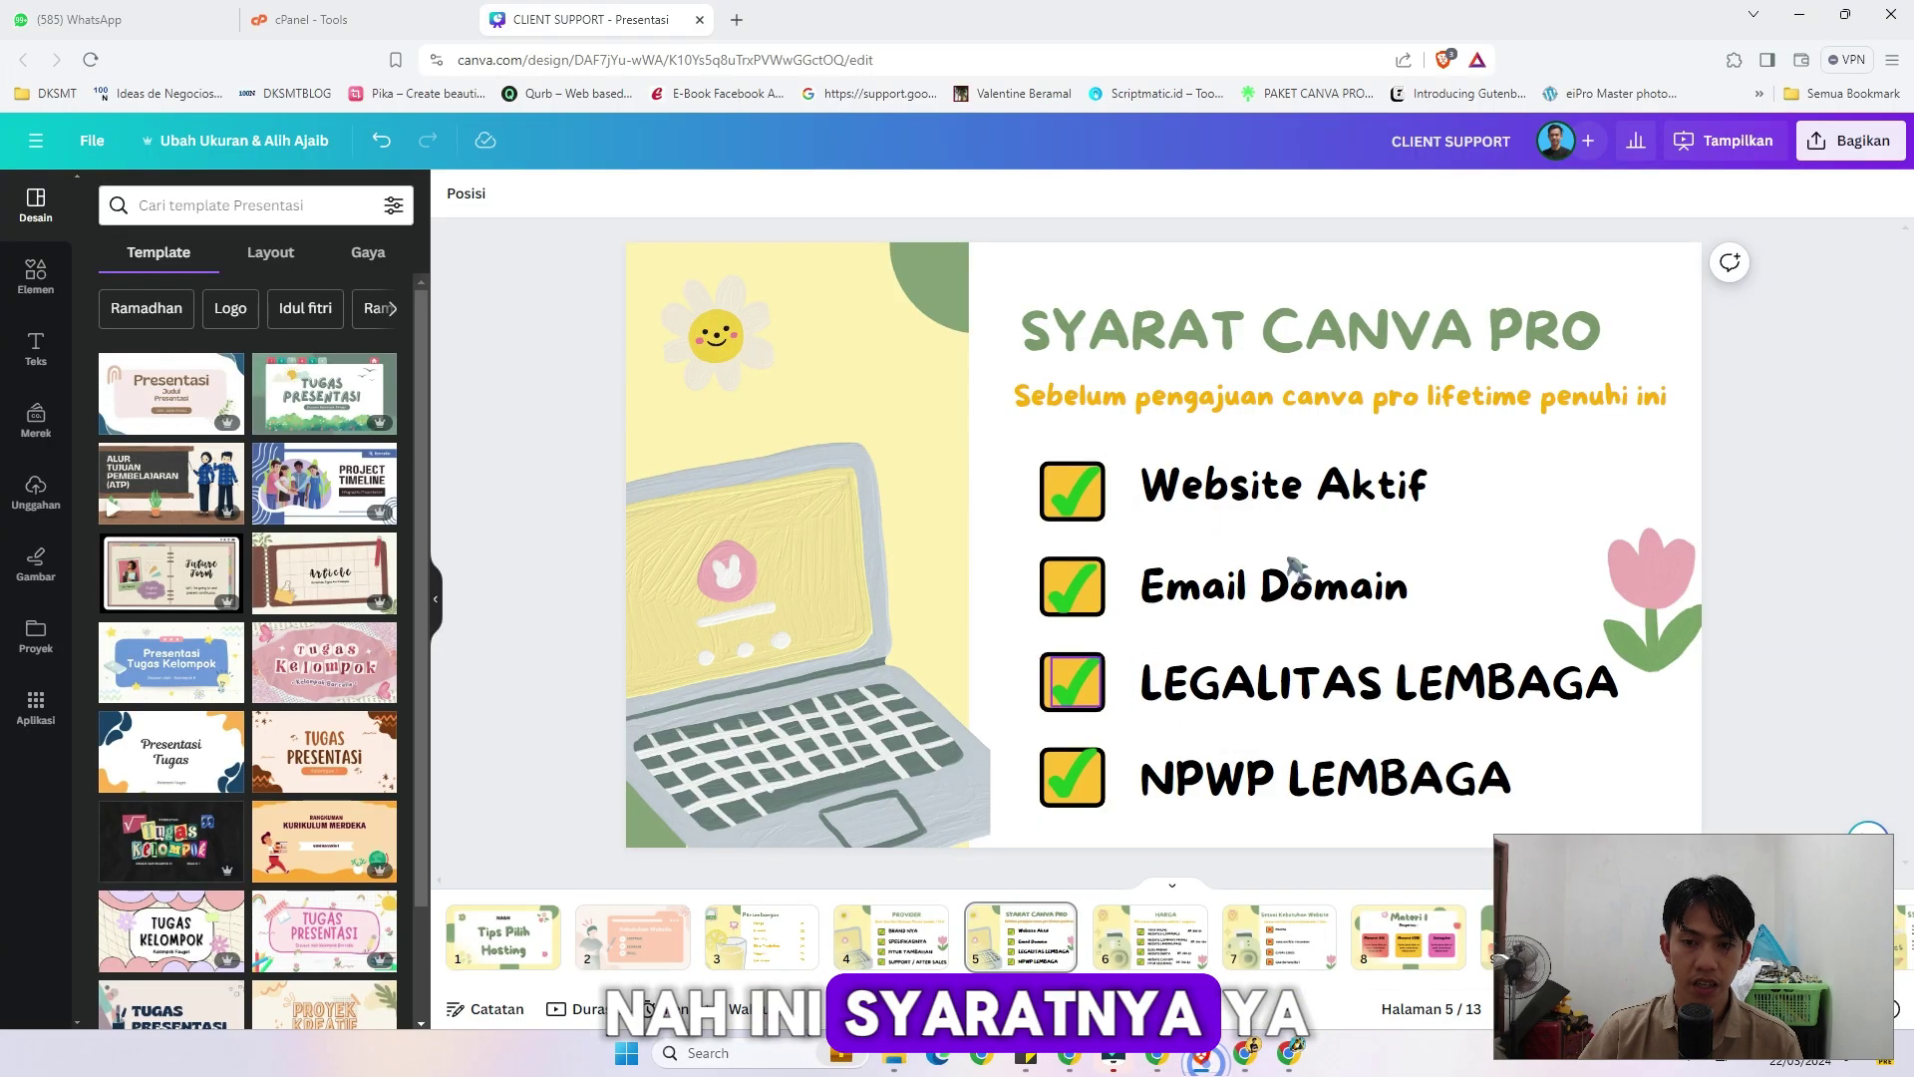
left_click(1261, 504)
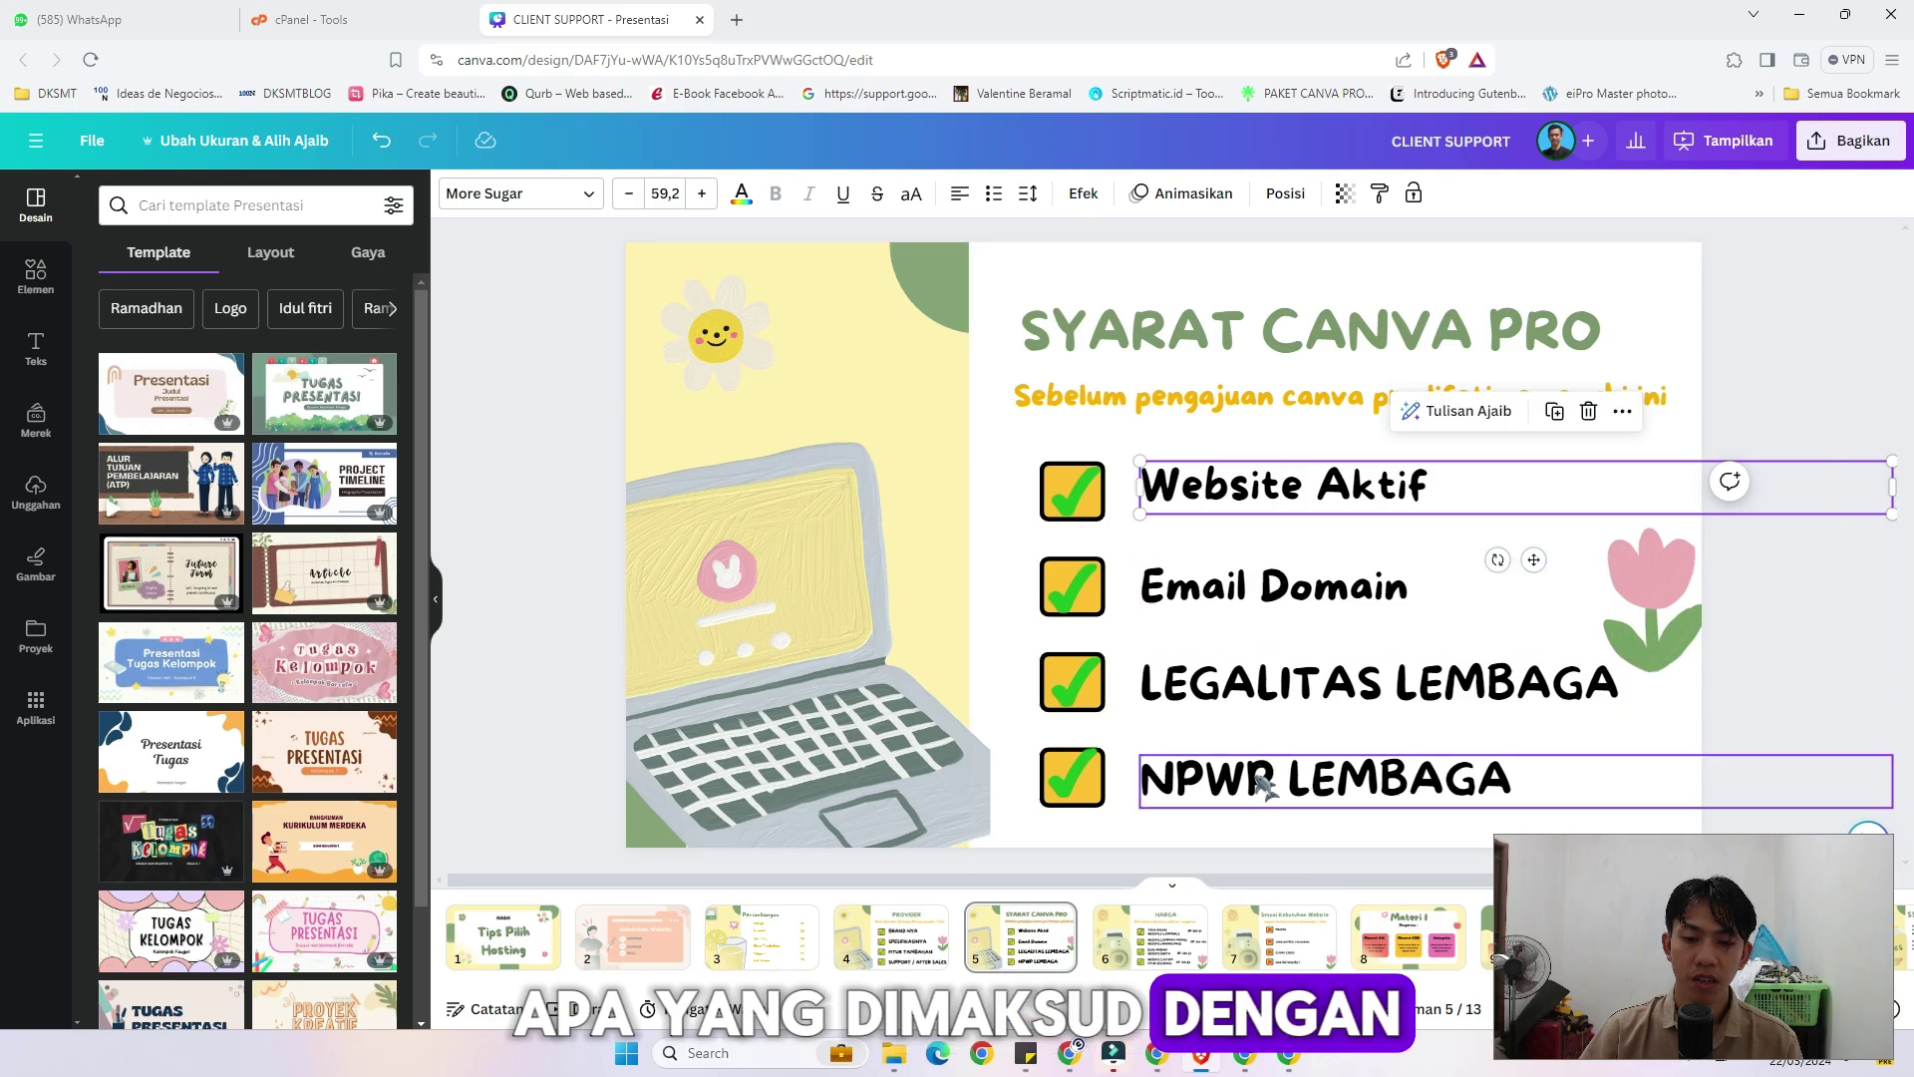
Return to the Rumah Yatim Indonesia site in Chrome and highlight the domain-based e-mail address in the footer's contact details.
left_click(1158, 1053)
scroll(1266, 731, "down", 10)
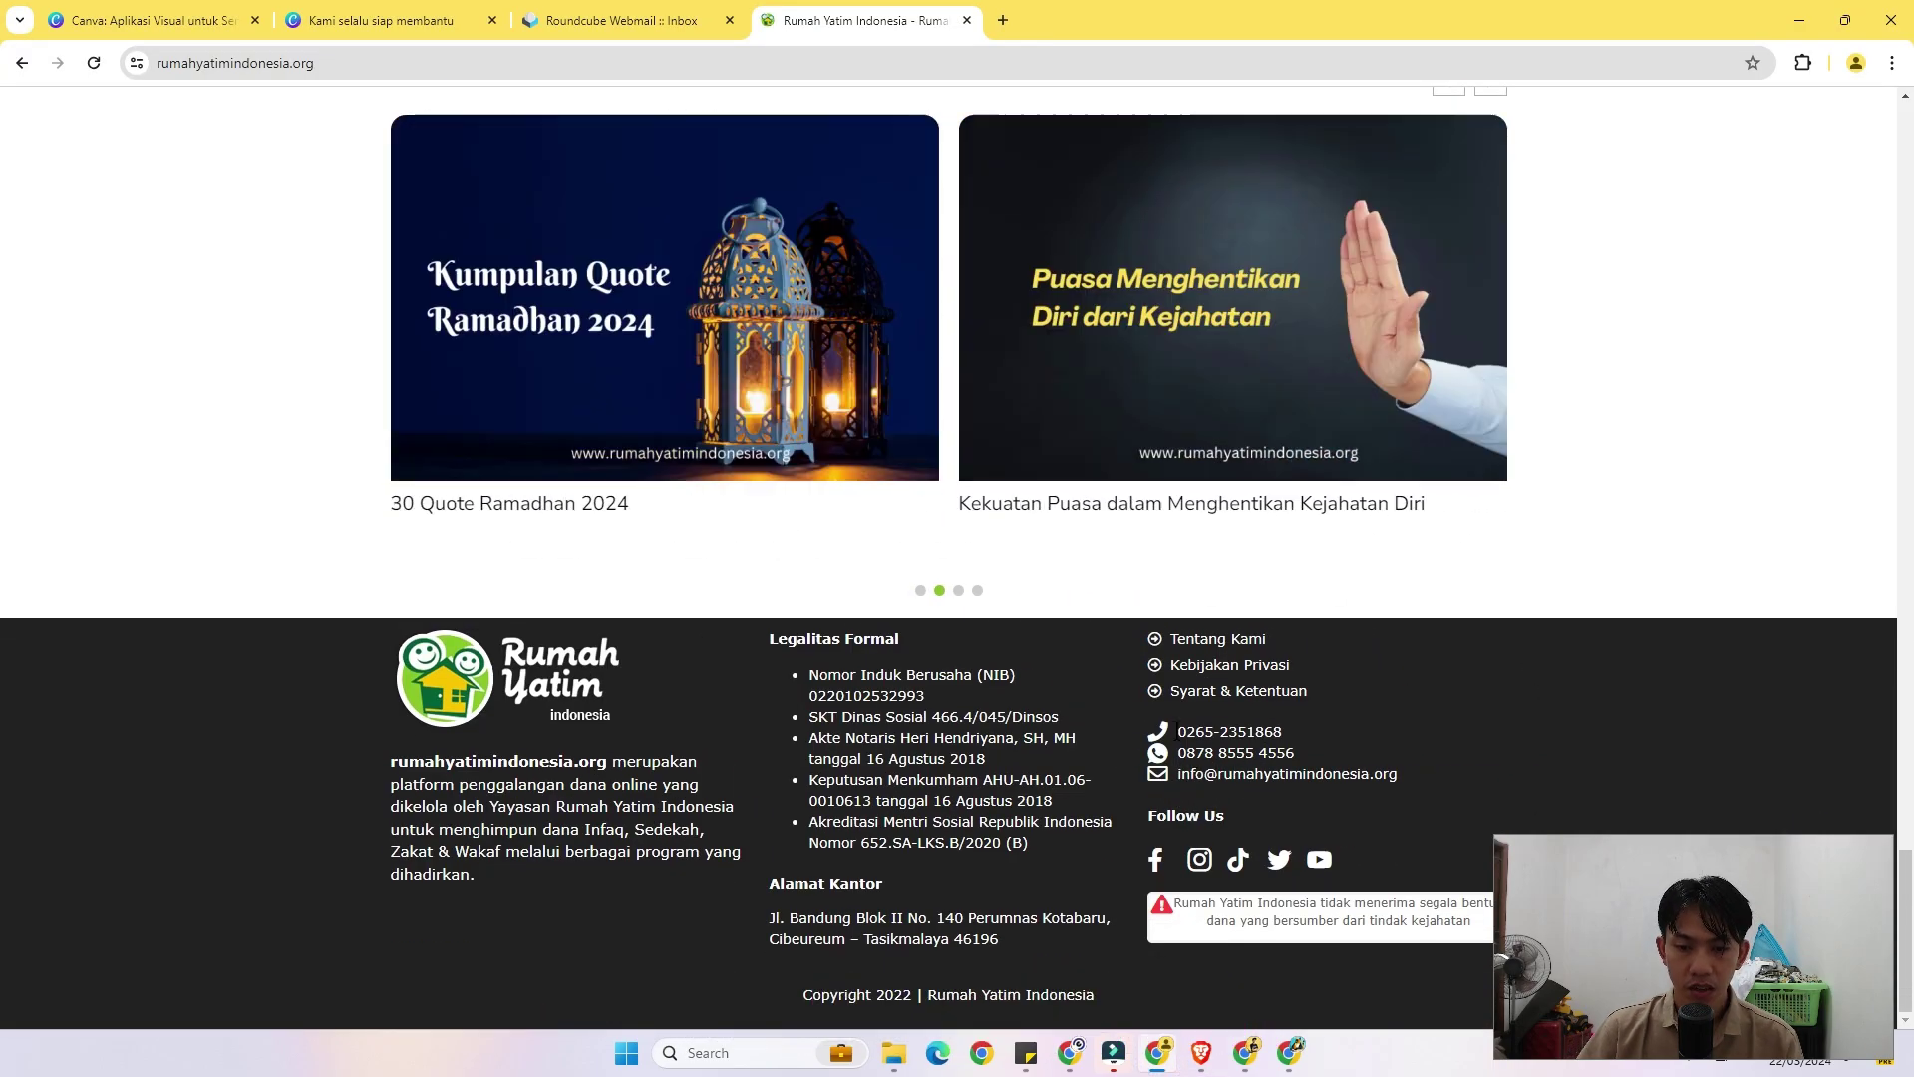
left_click_drag(1176, 730, 1298, 755)
left_click(1374, 765)
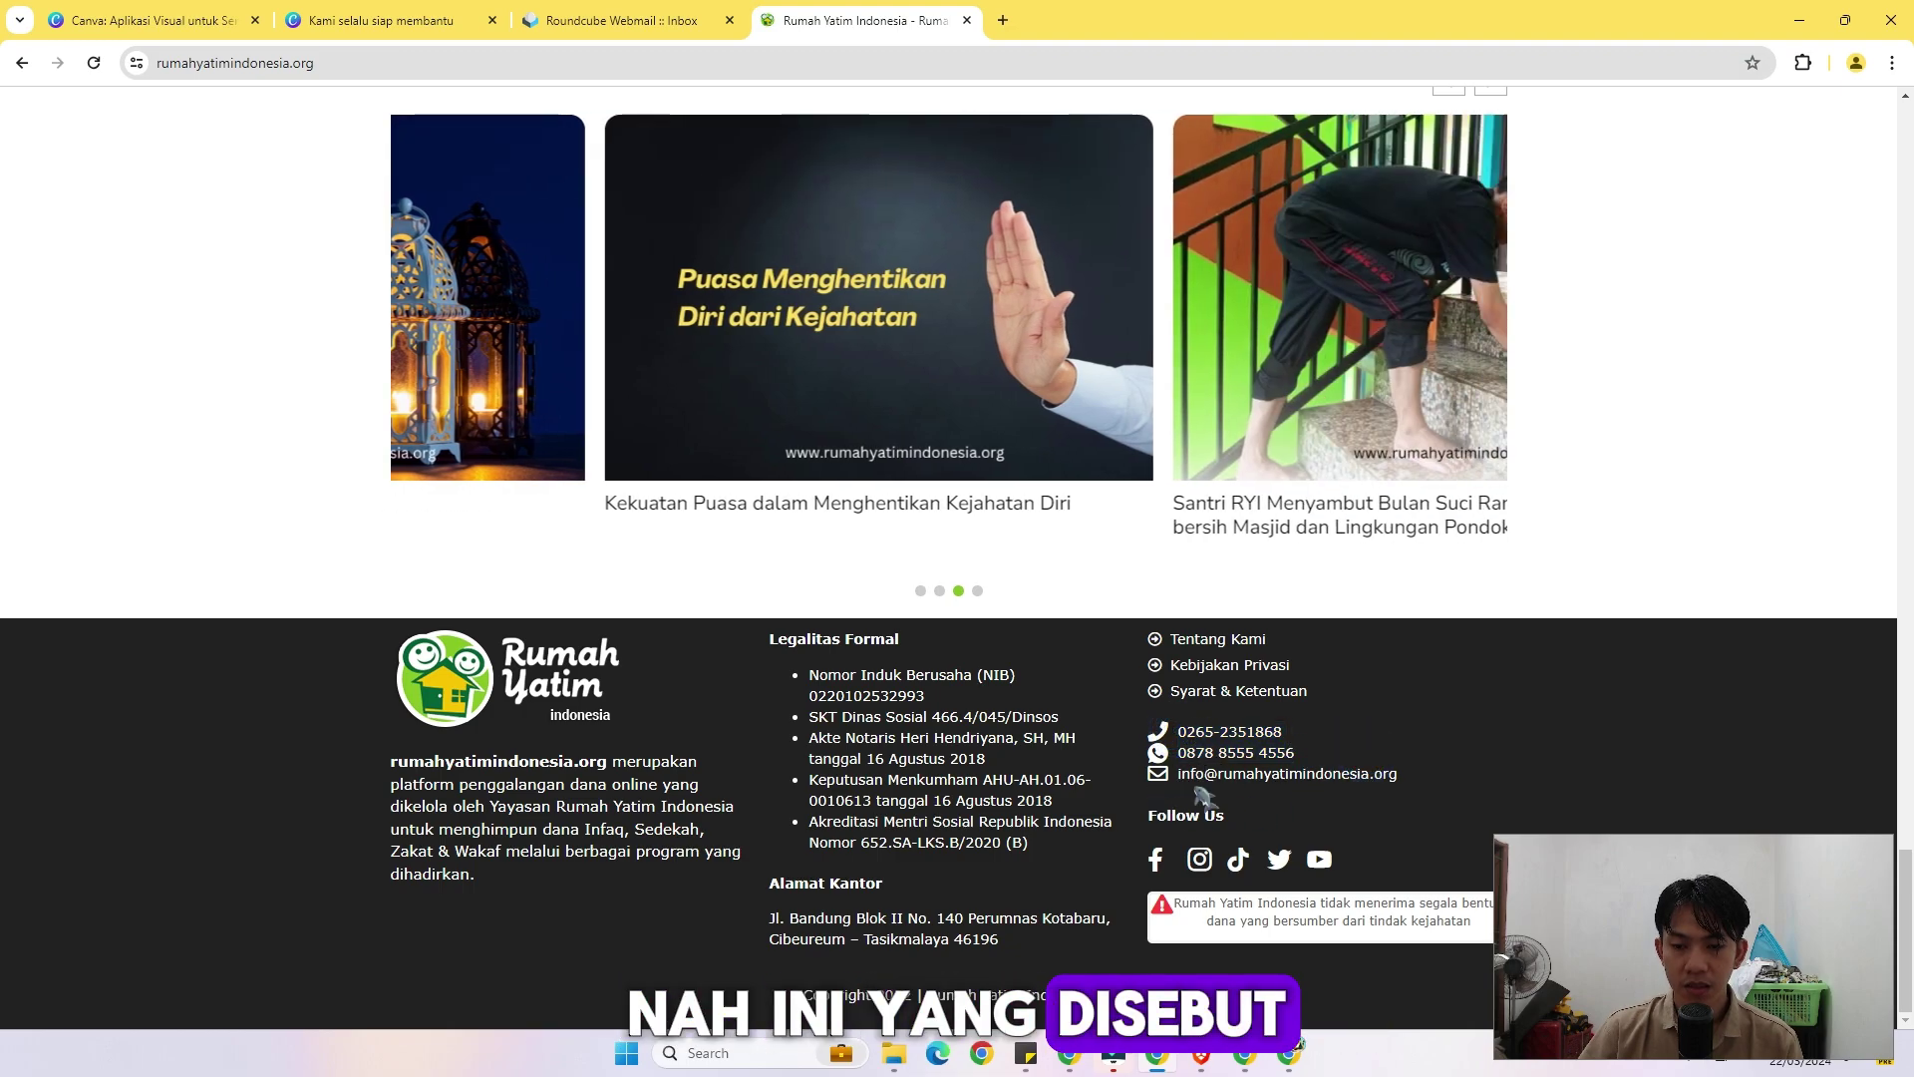
left_click_drag(1179, 775, 1367, 778)
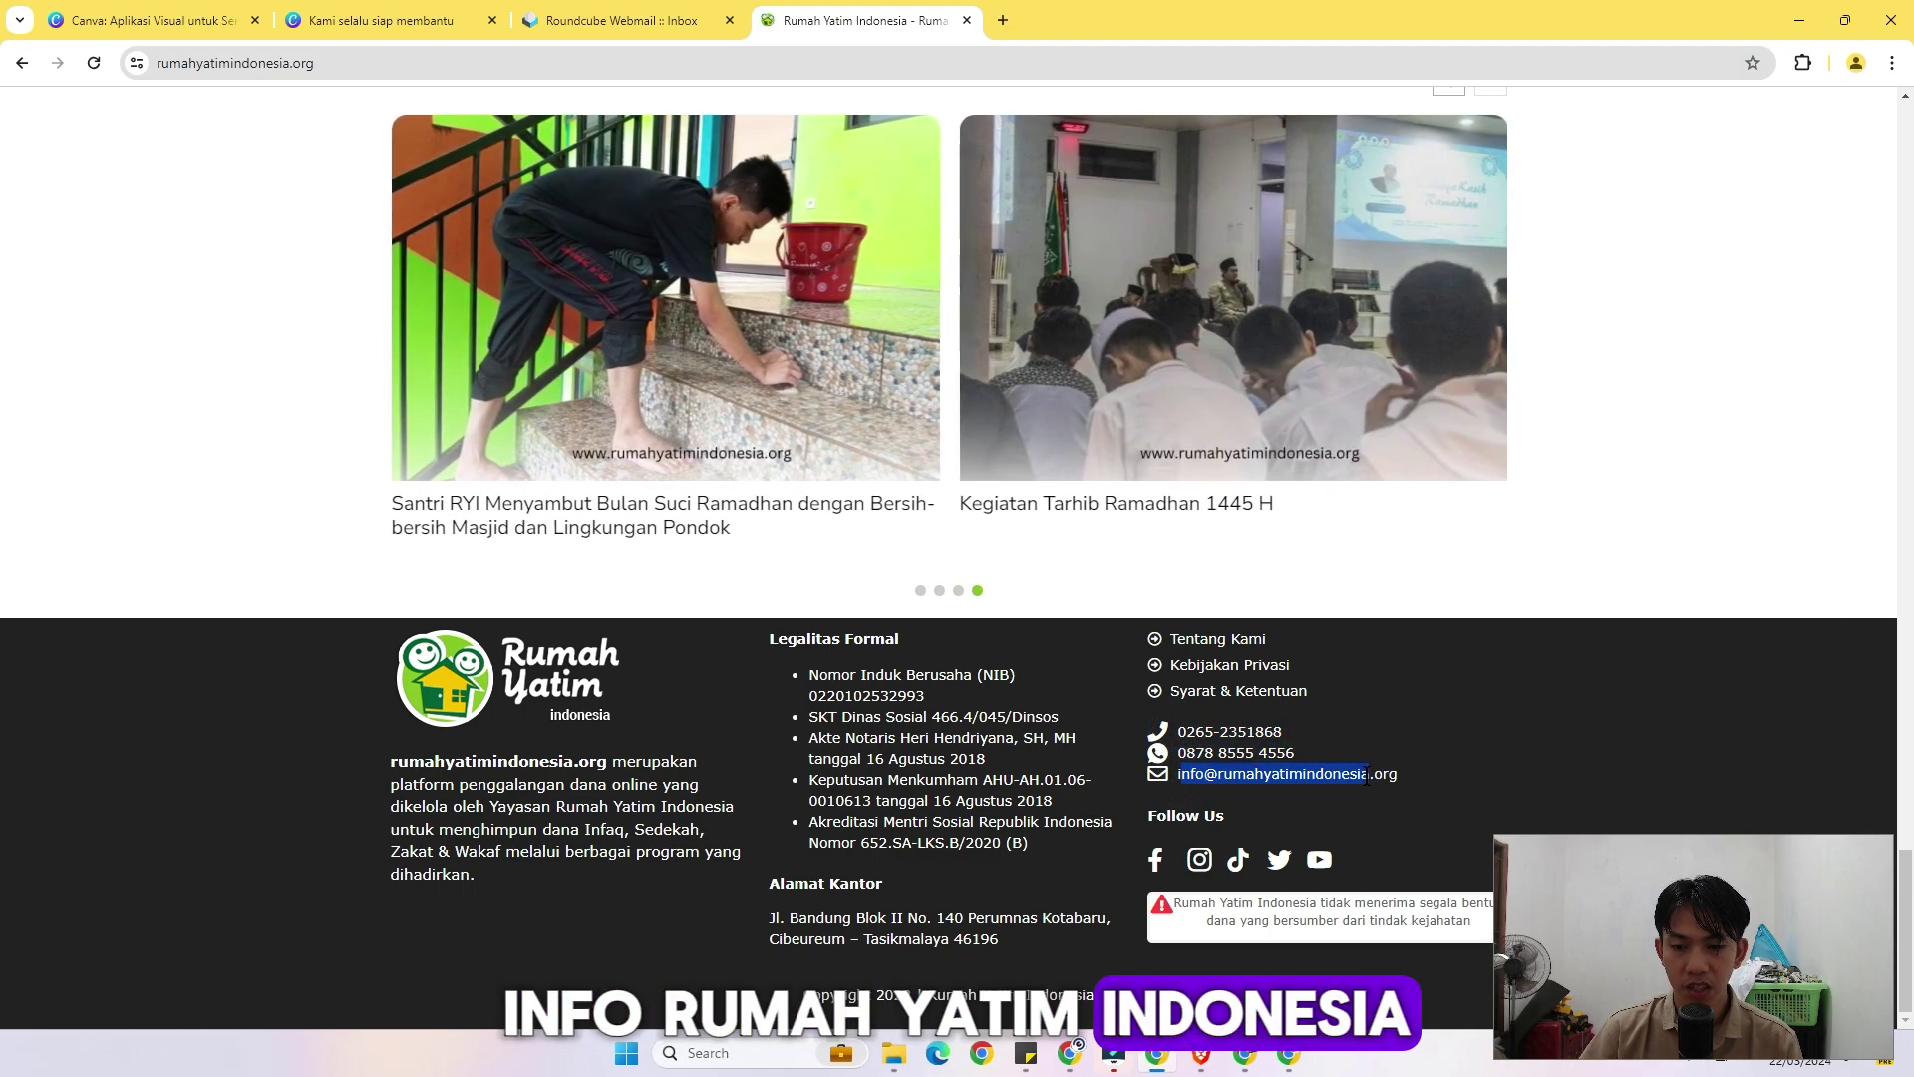
left_click(1431, 777)
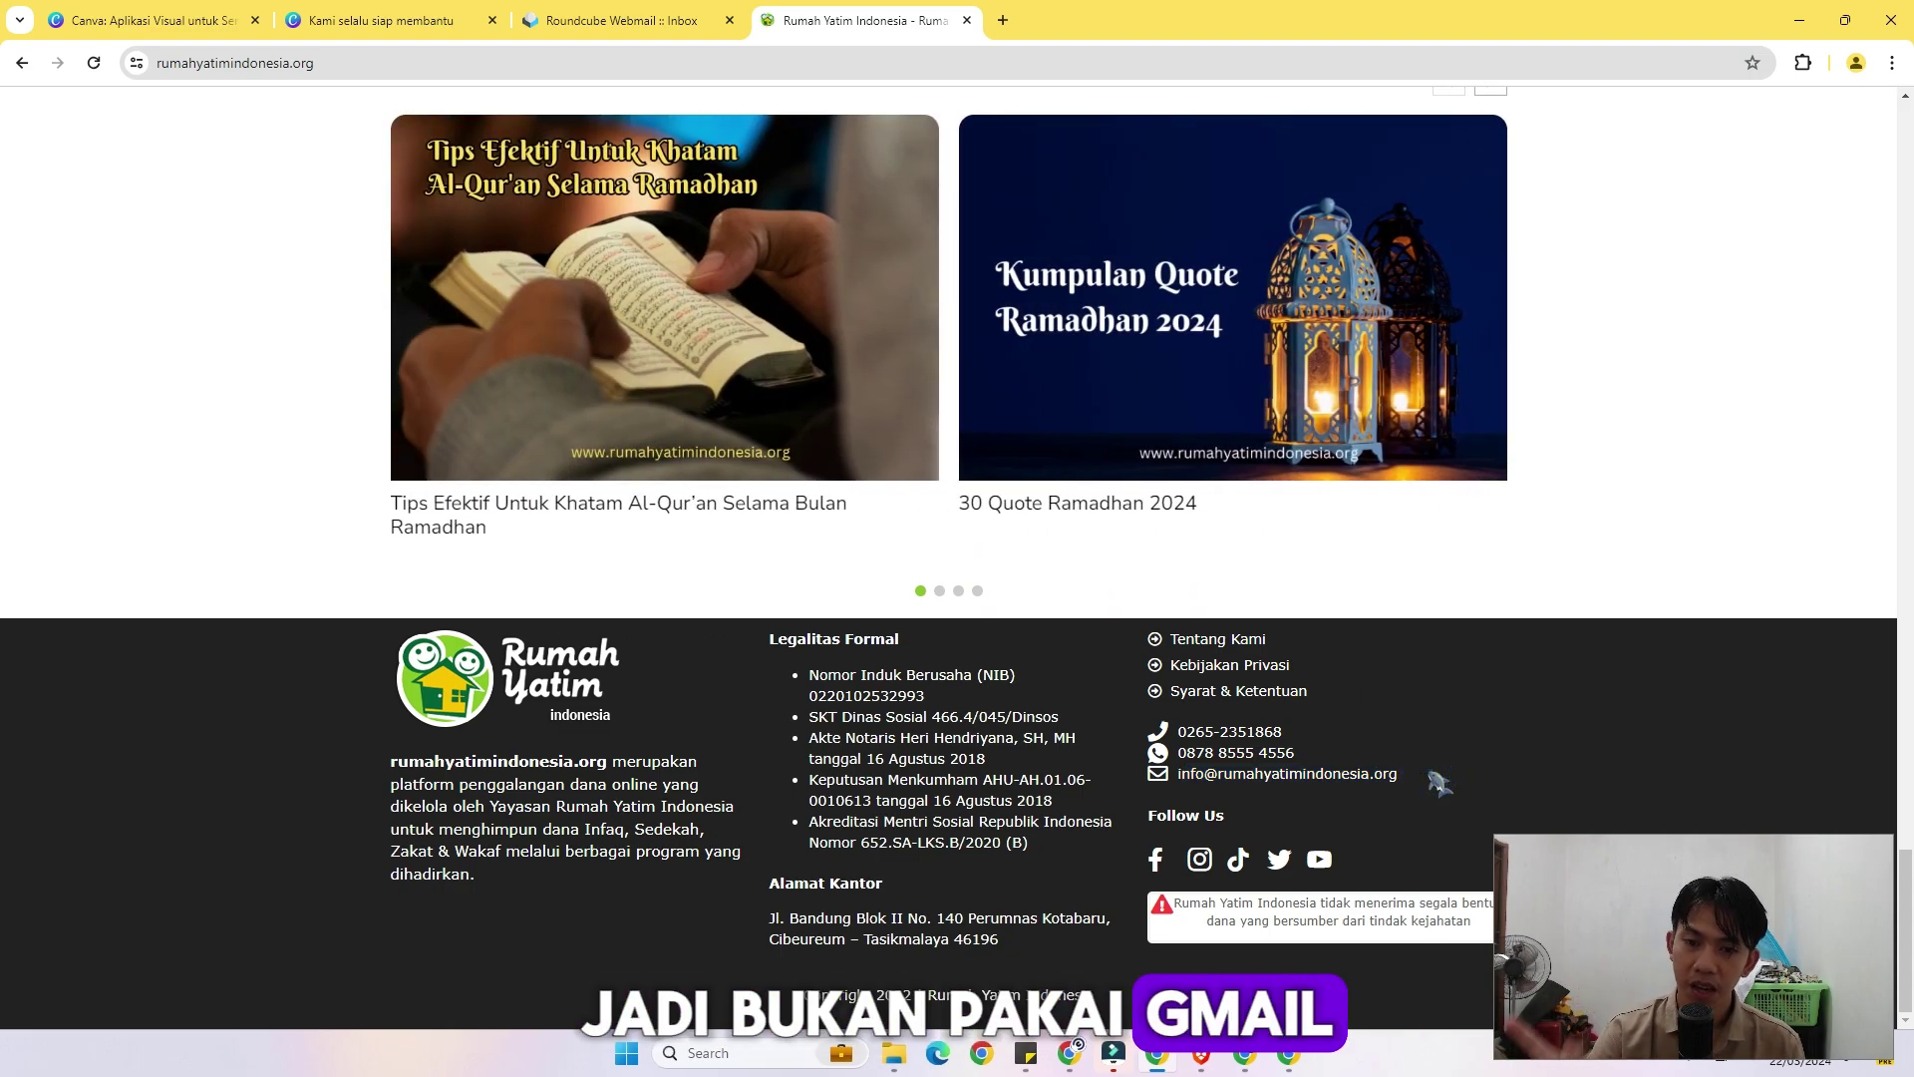
left_click(923, 594)
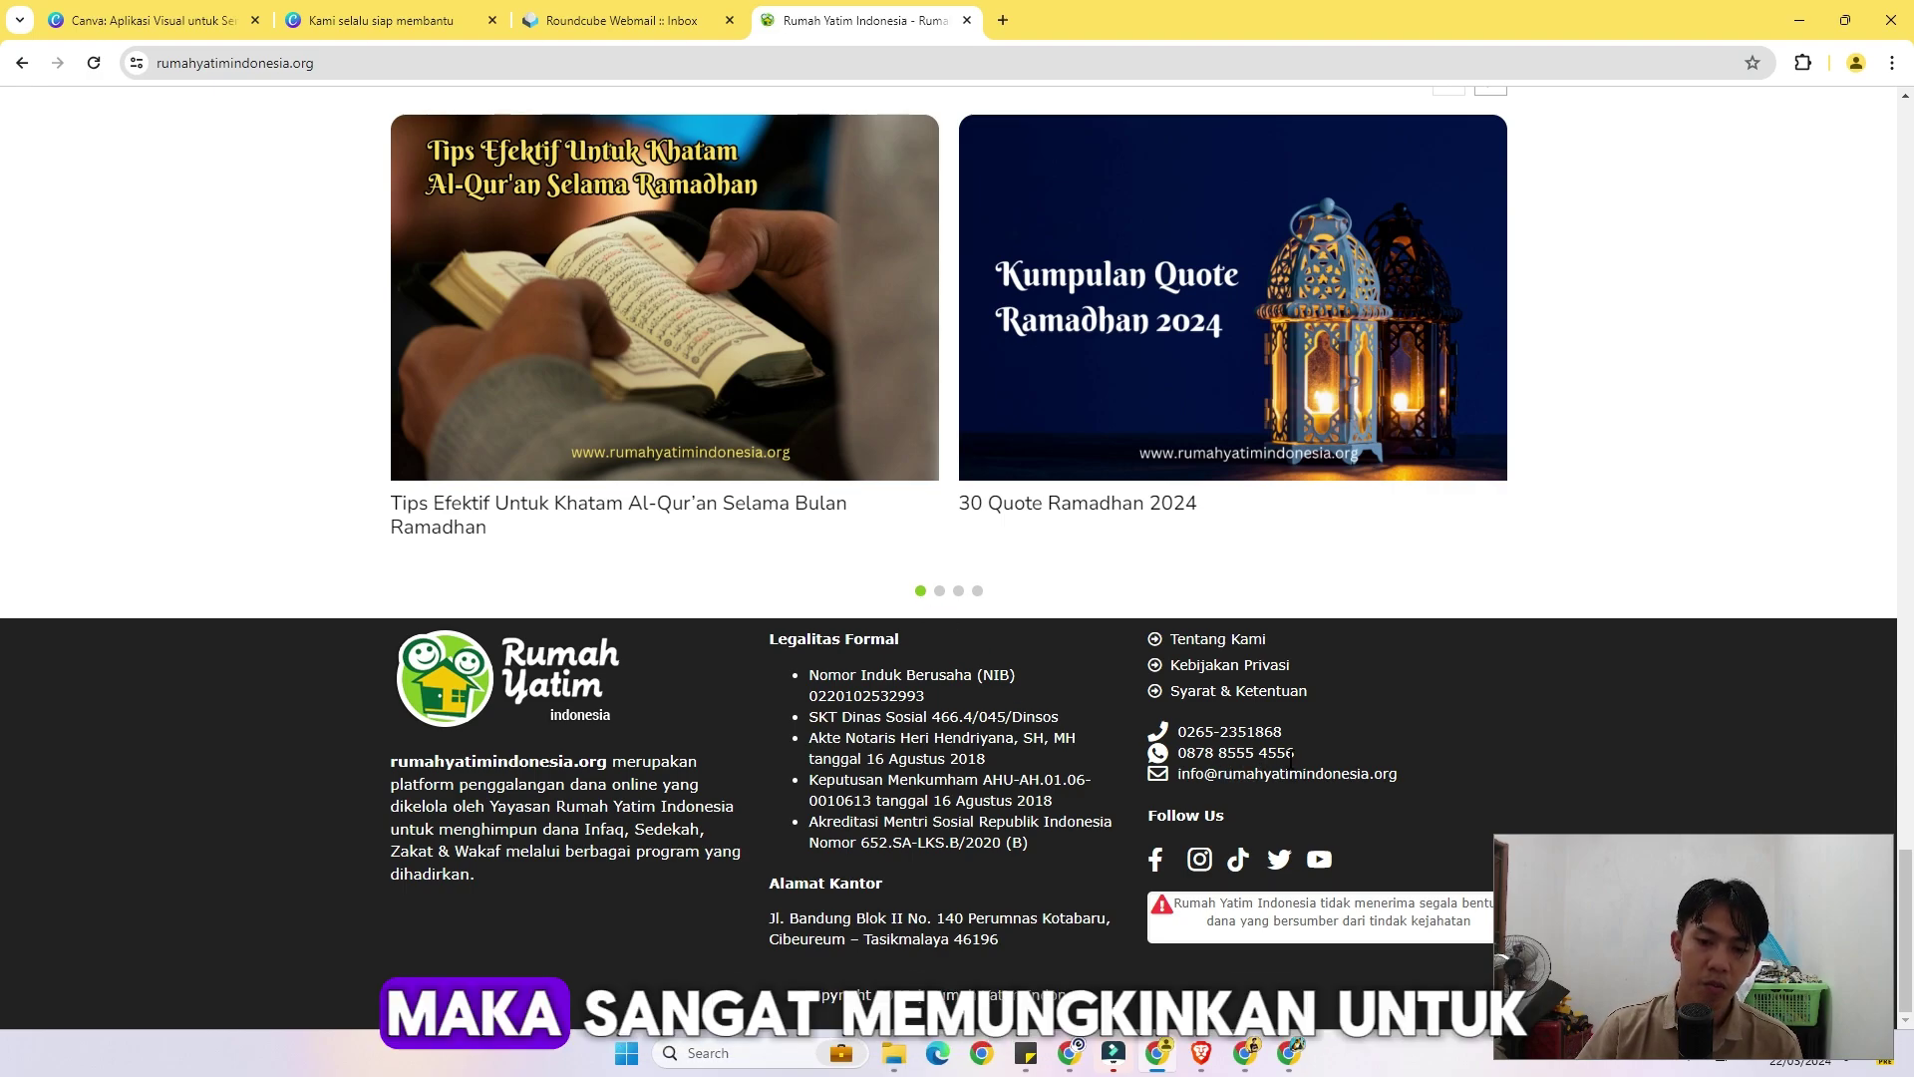
left_click_drag(1405, 775, 1178, 780)
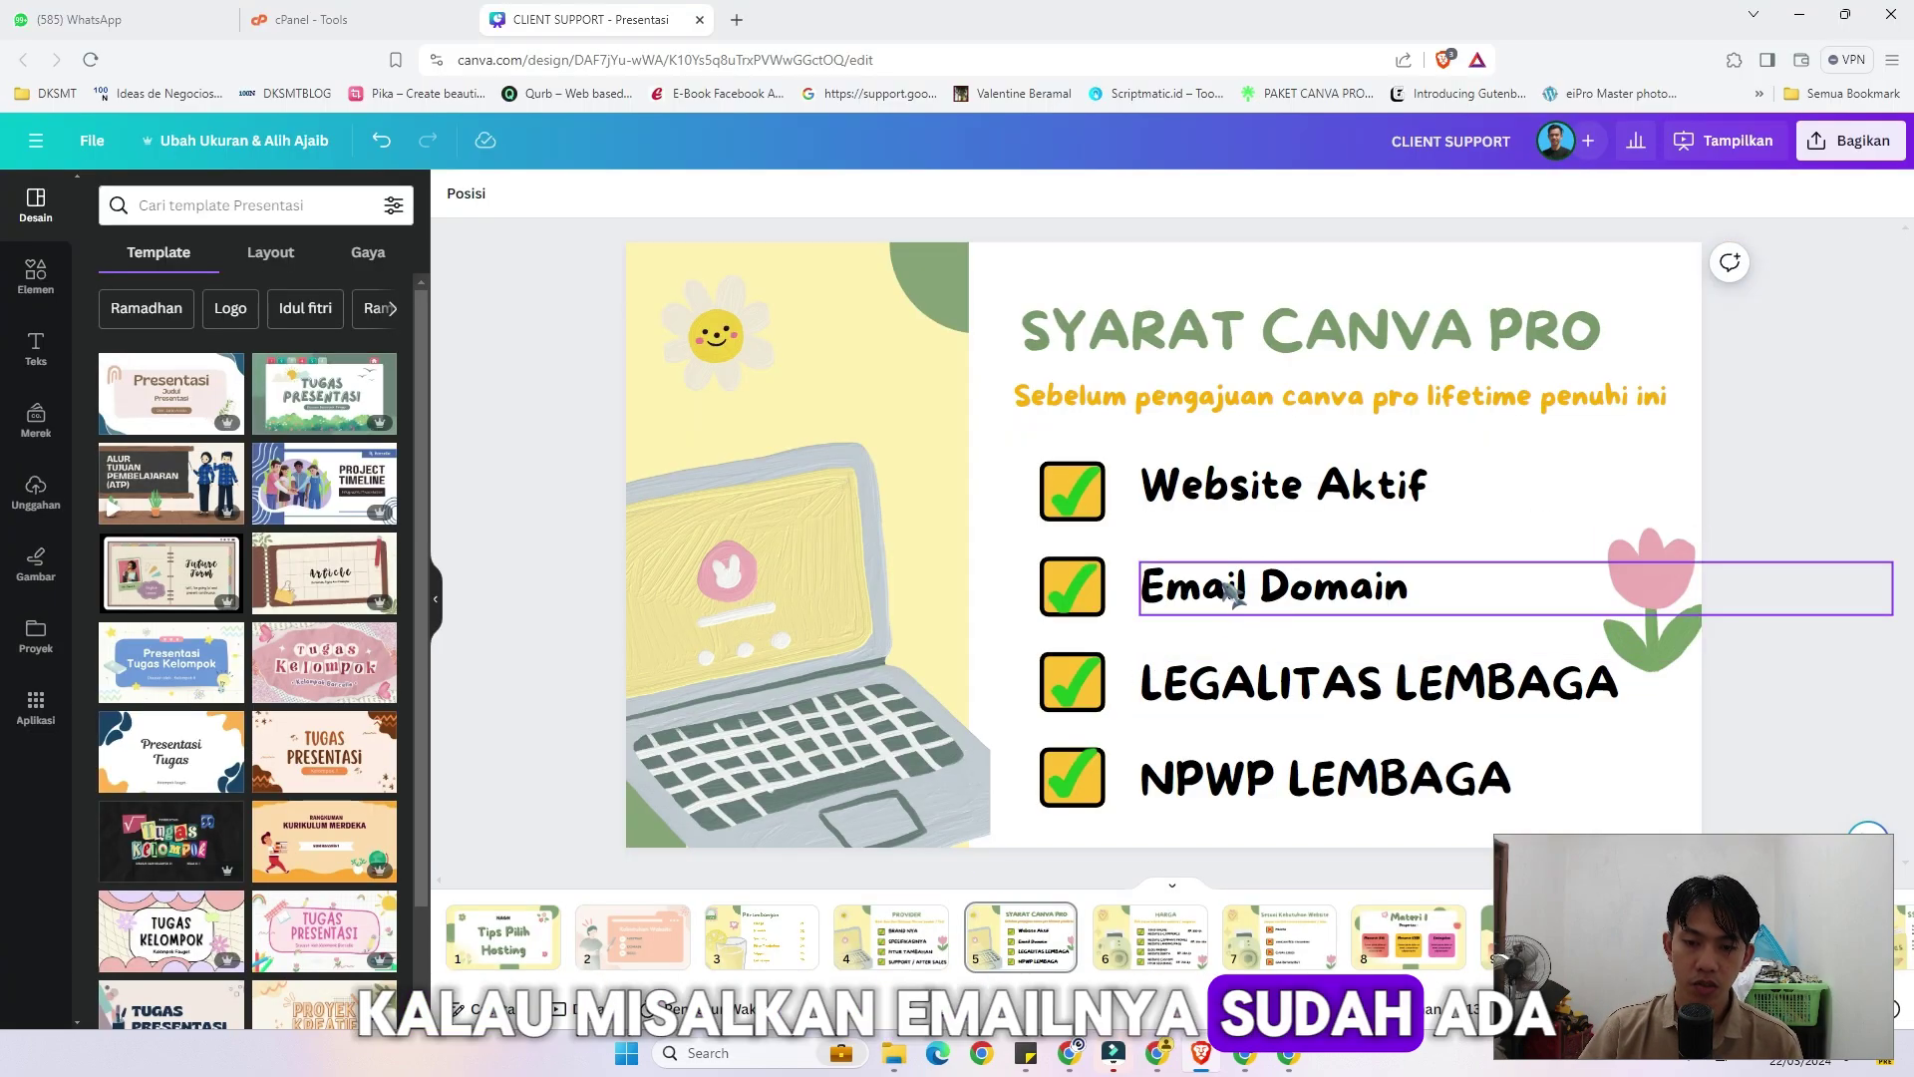
Point out the LEGALITAS LEMBAGA and NPWP LEMBAGA requirements on the Syarat Canva Pro slide and clear the selection.
left_click(1209, 688)
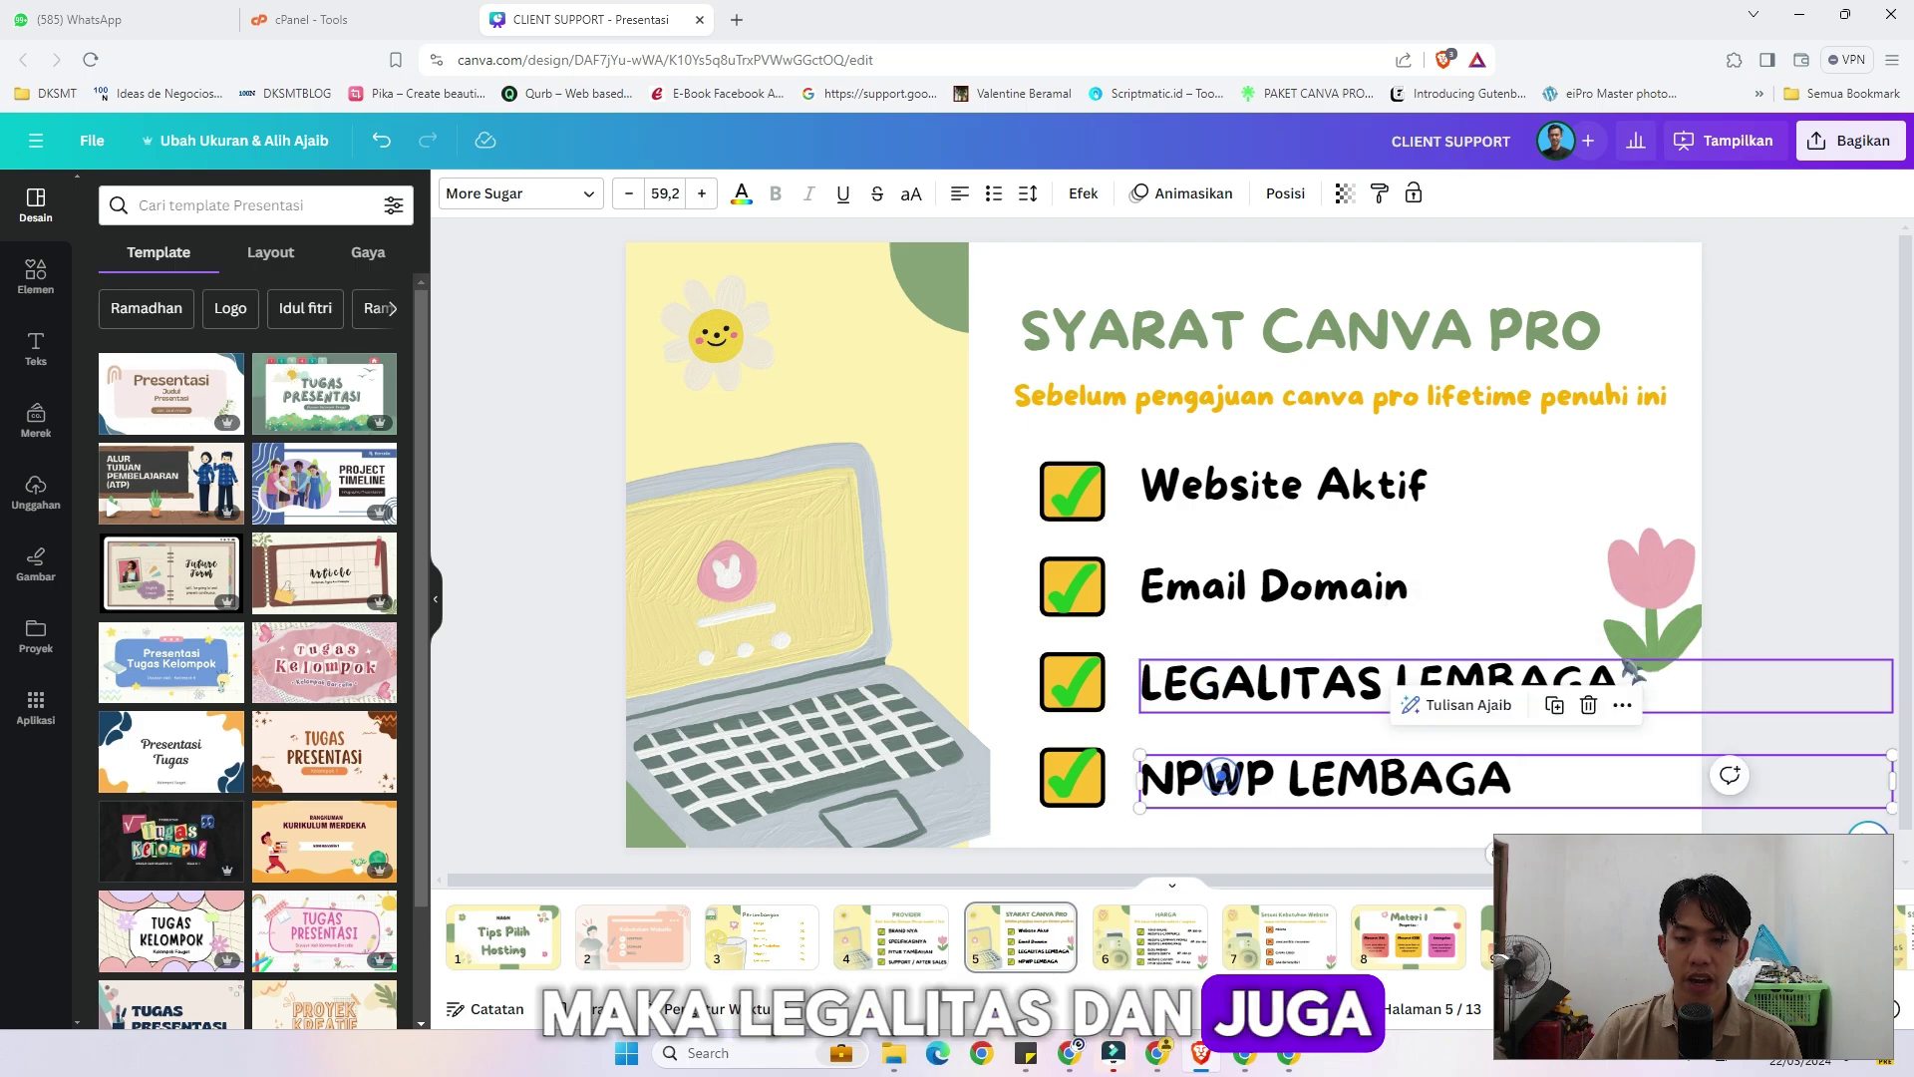
left_click(1806, 495)
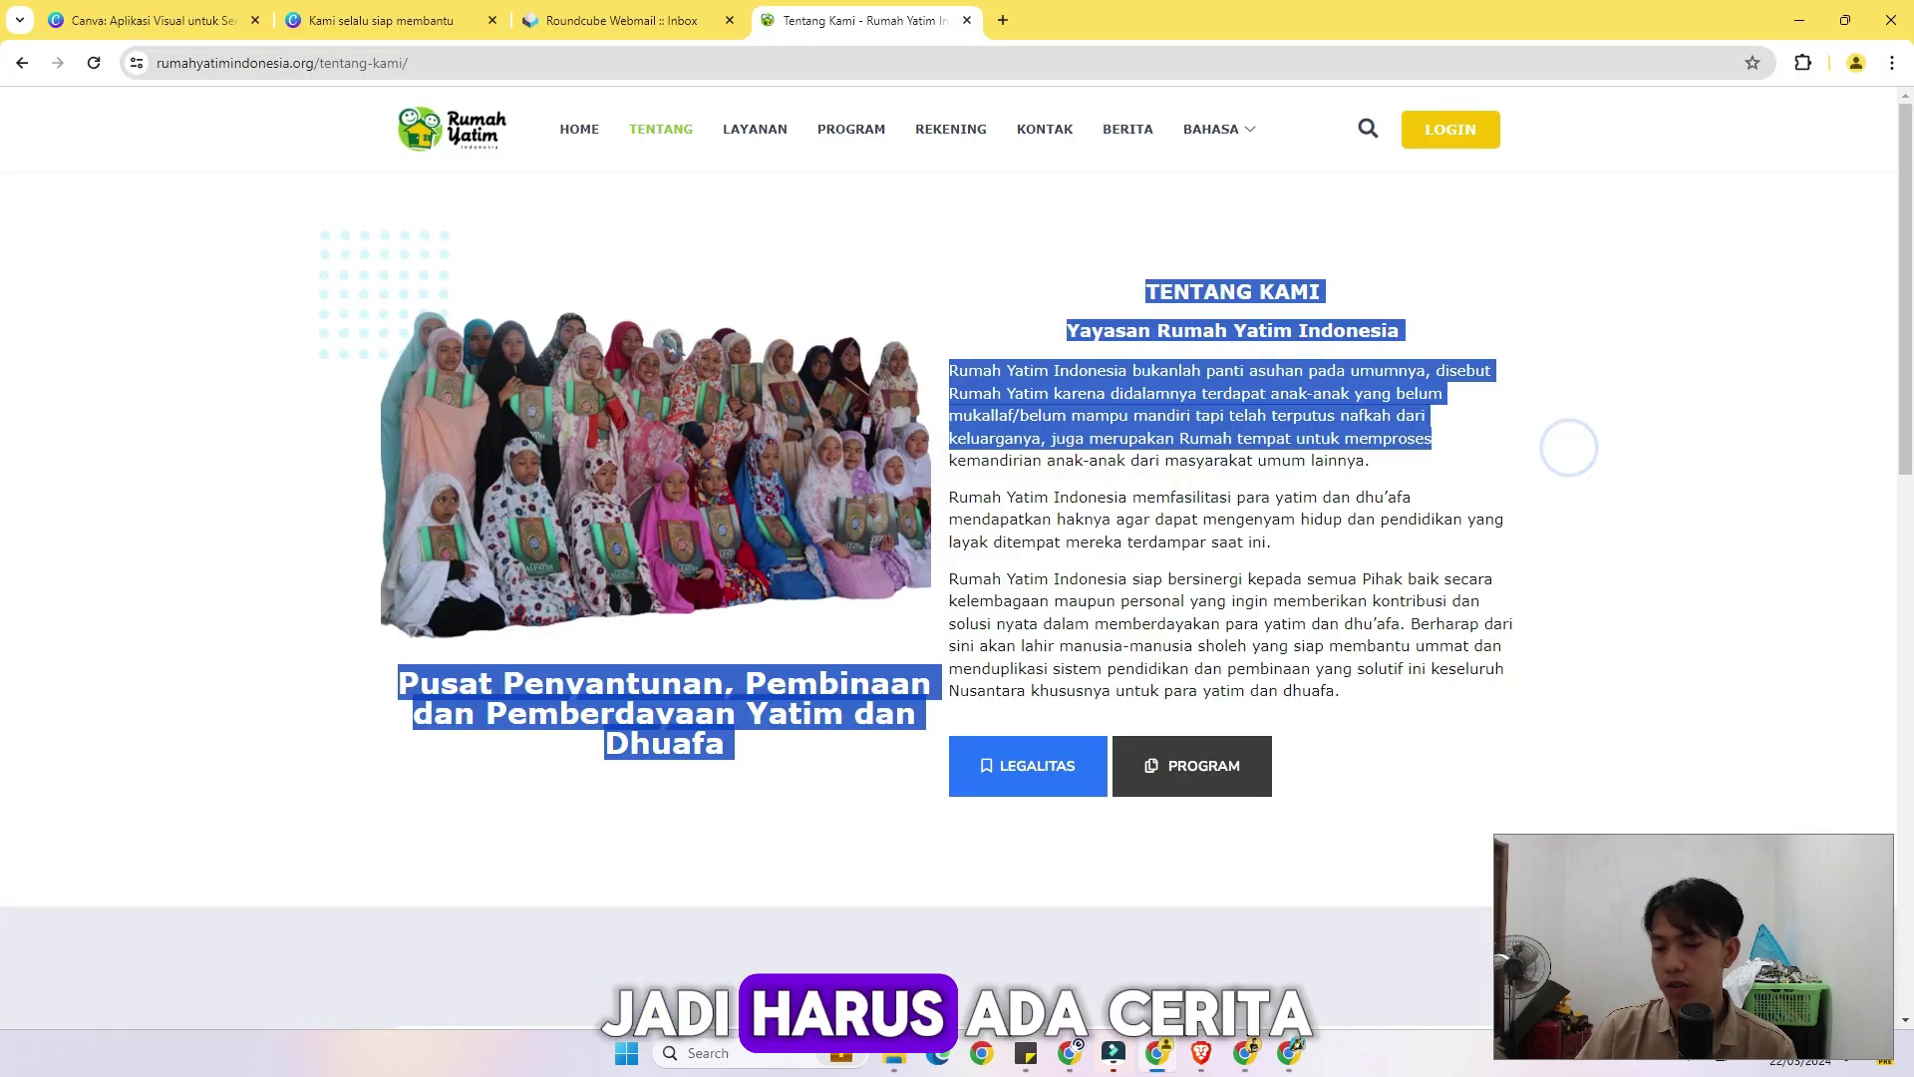
Highlight the foundation's Tentang Kami description and review its Visi, Misi and Legalitas Formal details.
left_click(1071, 284)
left_click_drag(983, 231, 1420, 499)
left_click(1423, 465)
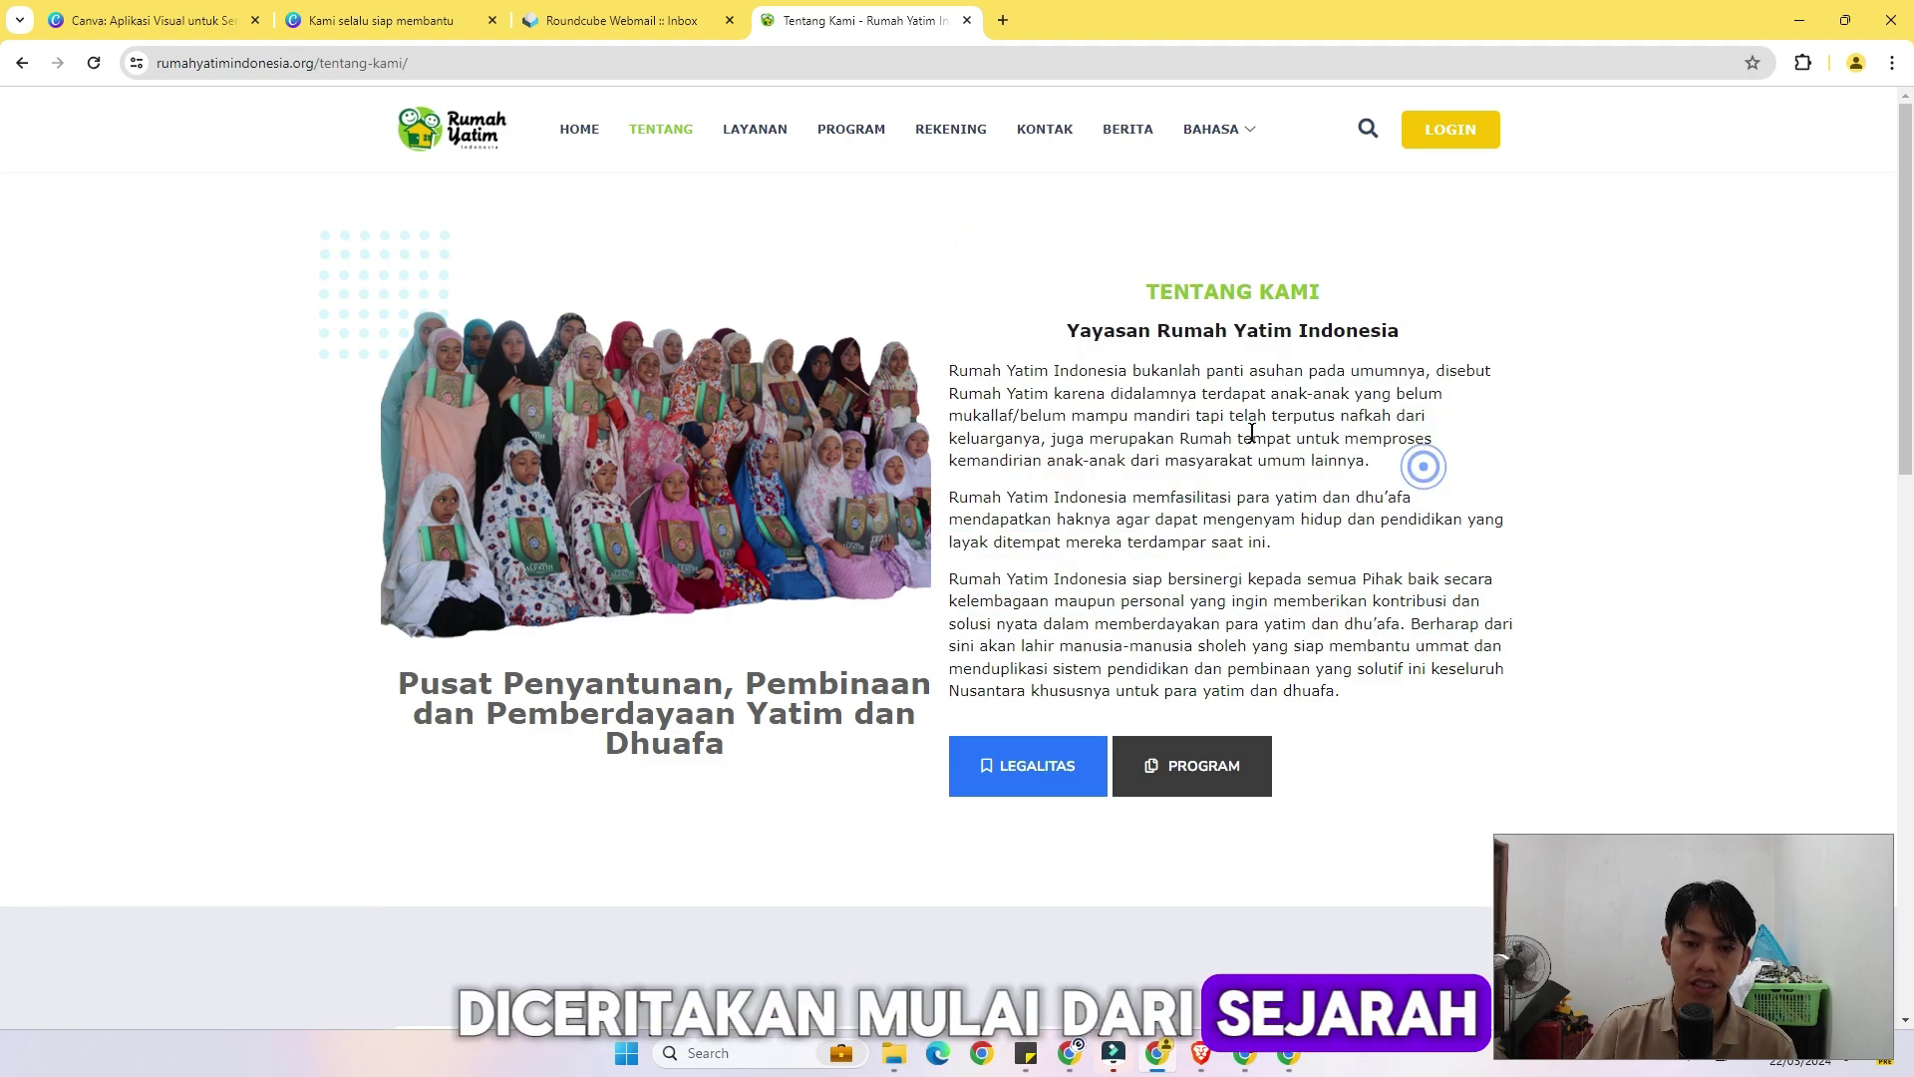
scroll(1252, 432, "down", 4)
scroll(1140, 397, "down", 5)
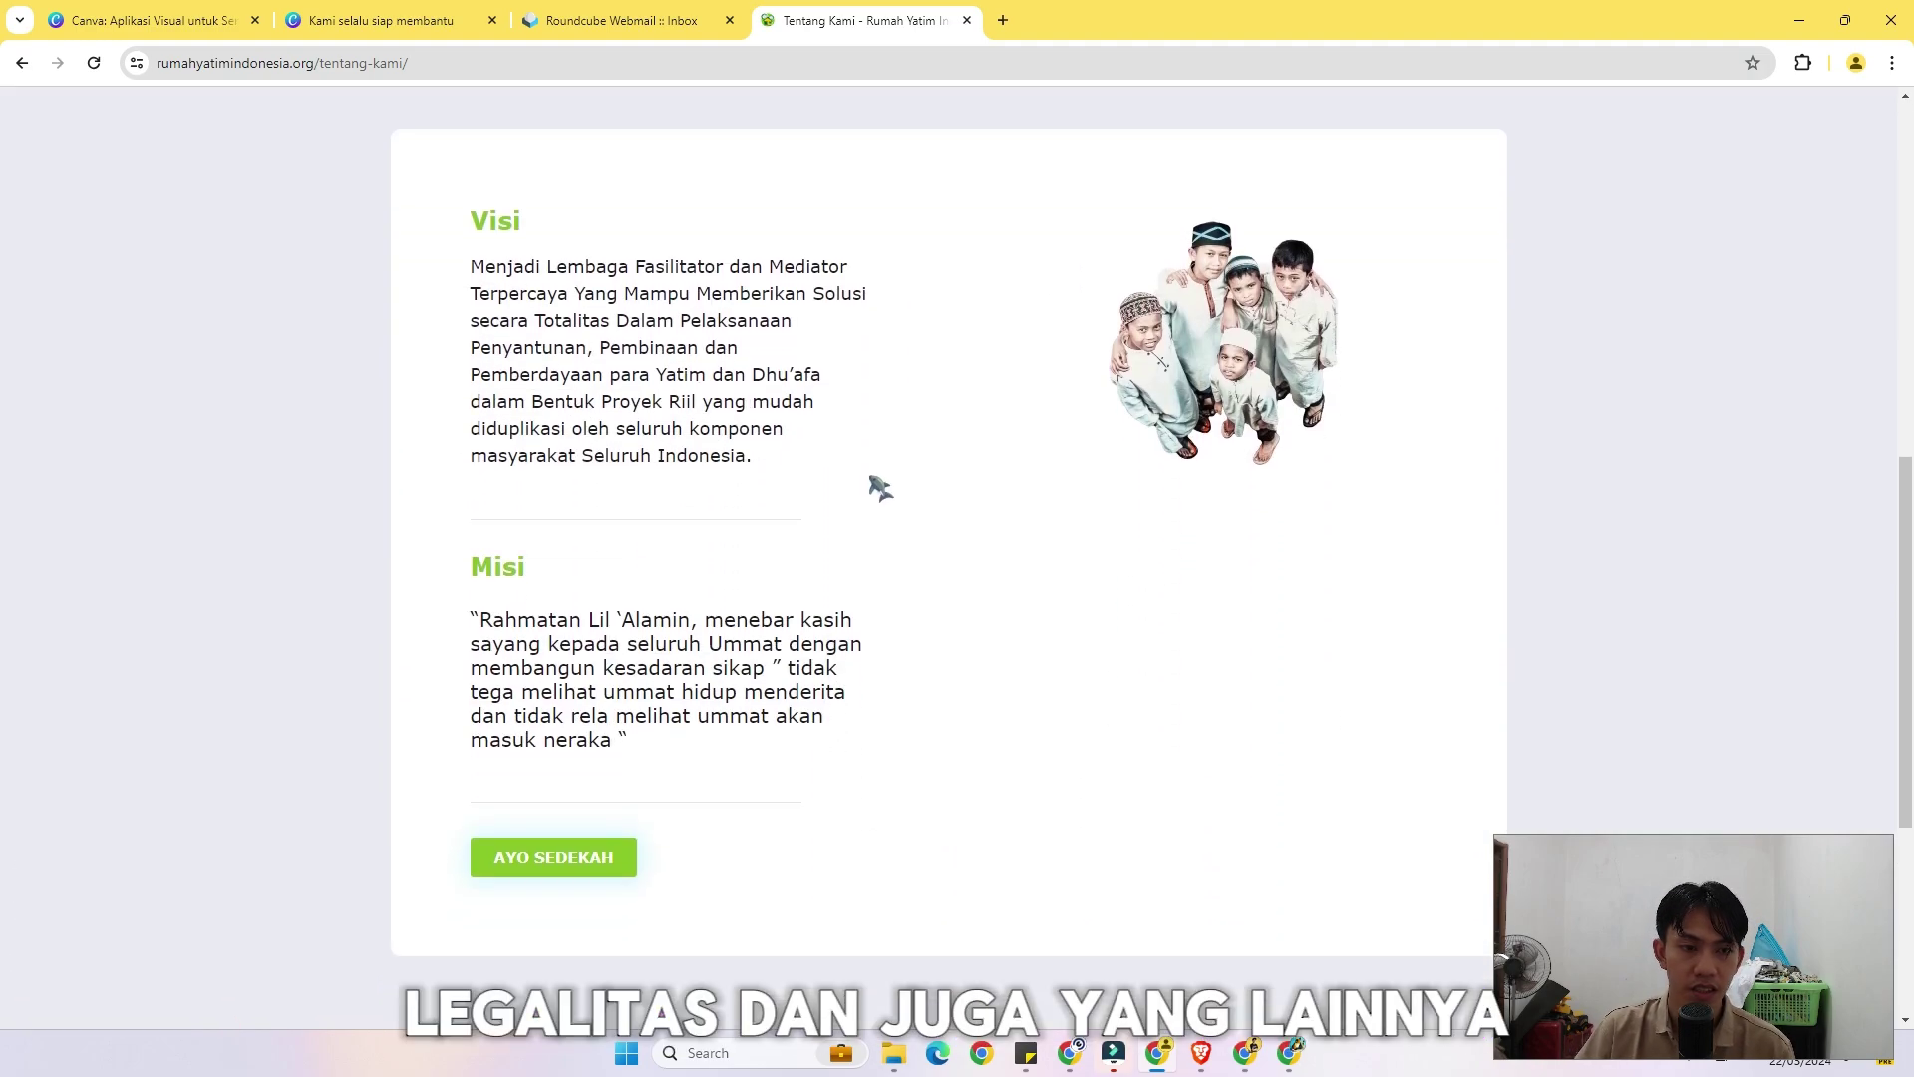
scroll(880, 486, "down", 4)
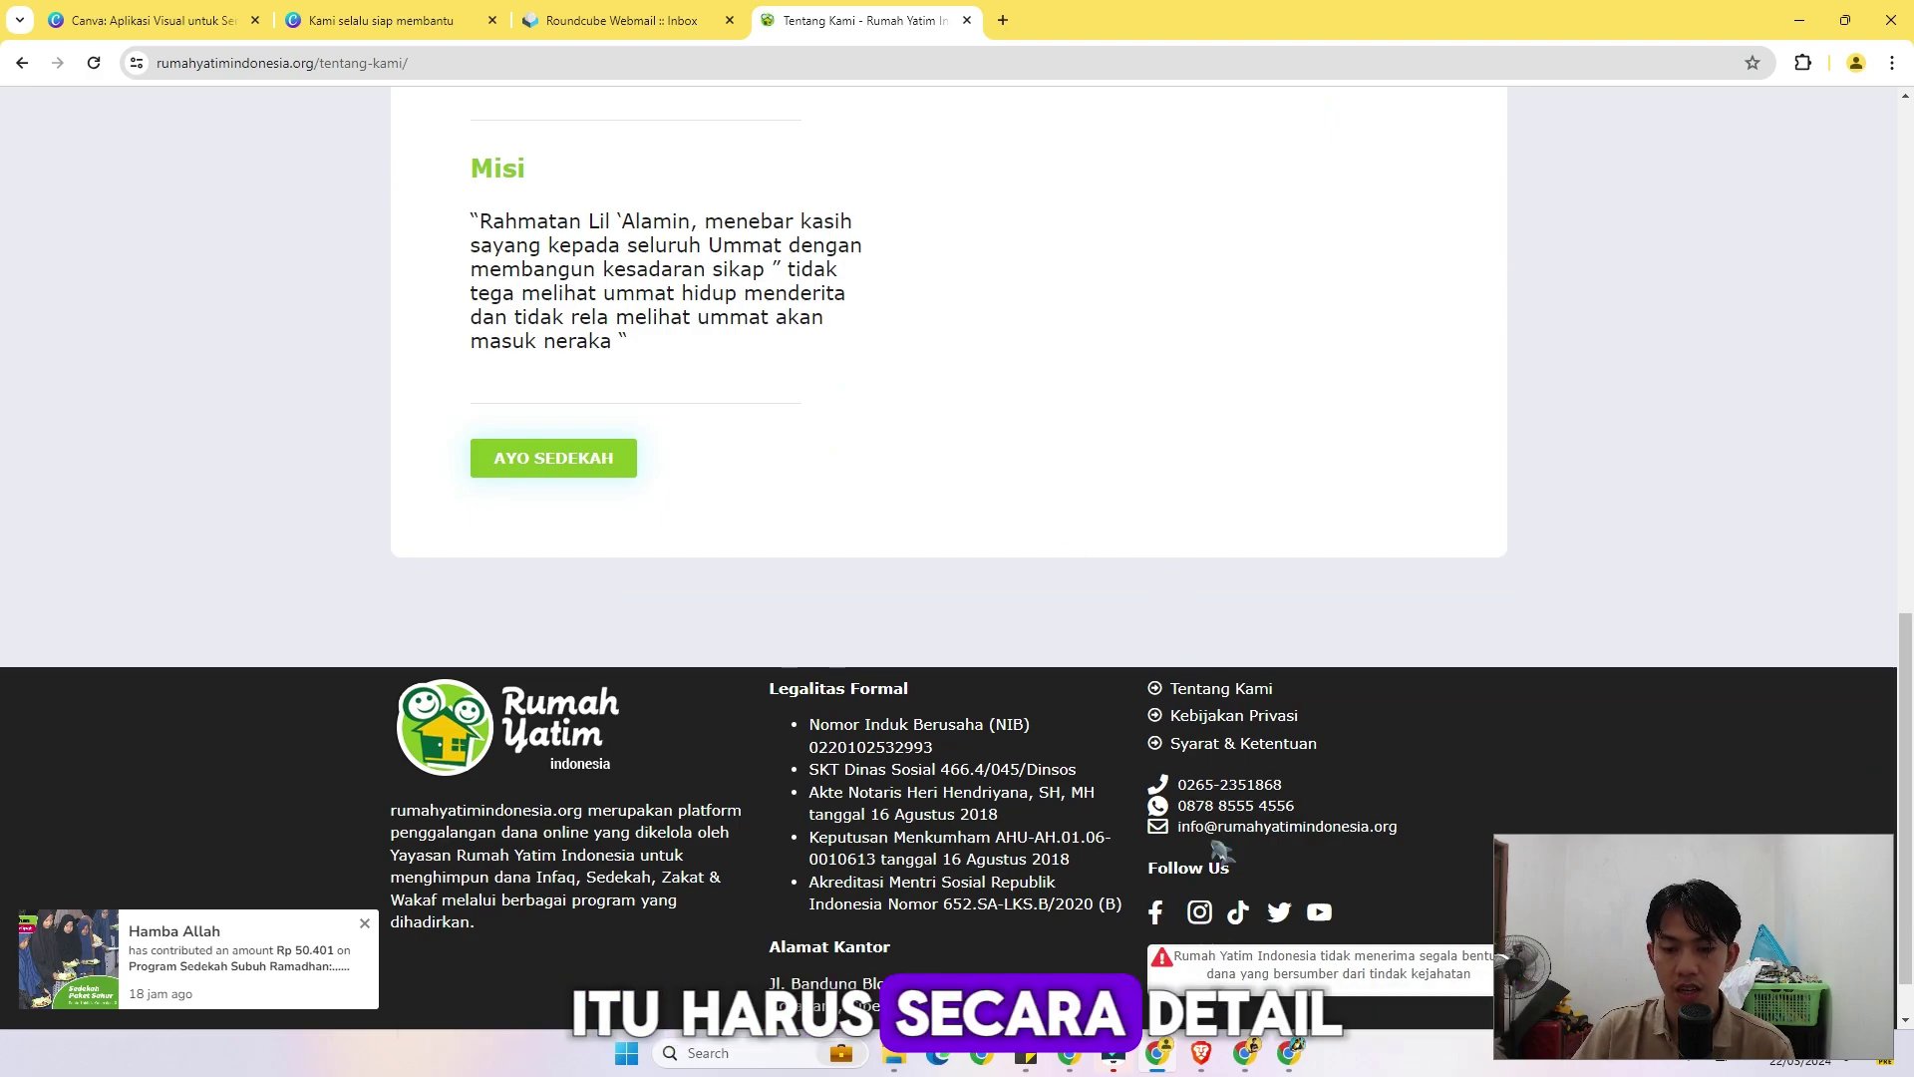
Open the Canva Application e-mail in Gmail and highlight the question "Apa tujuan global organisasi Anda?".
key("alt+Tab")
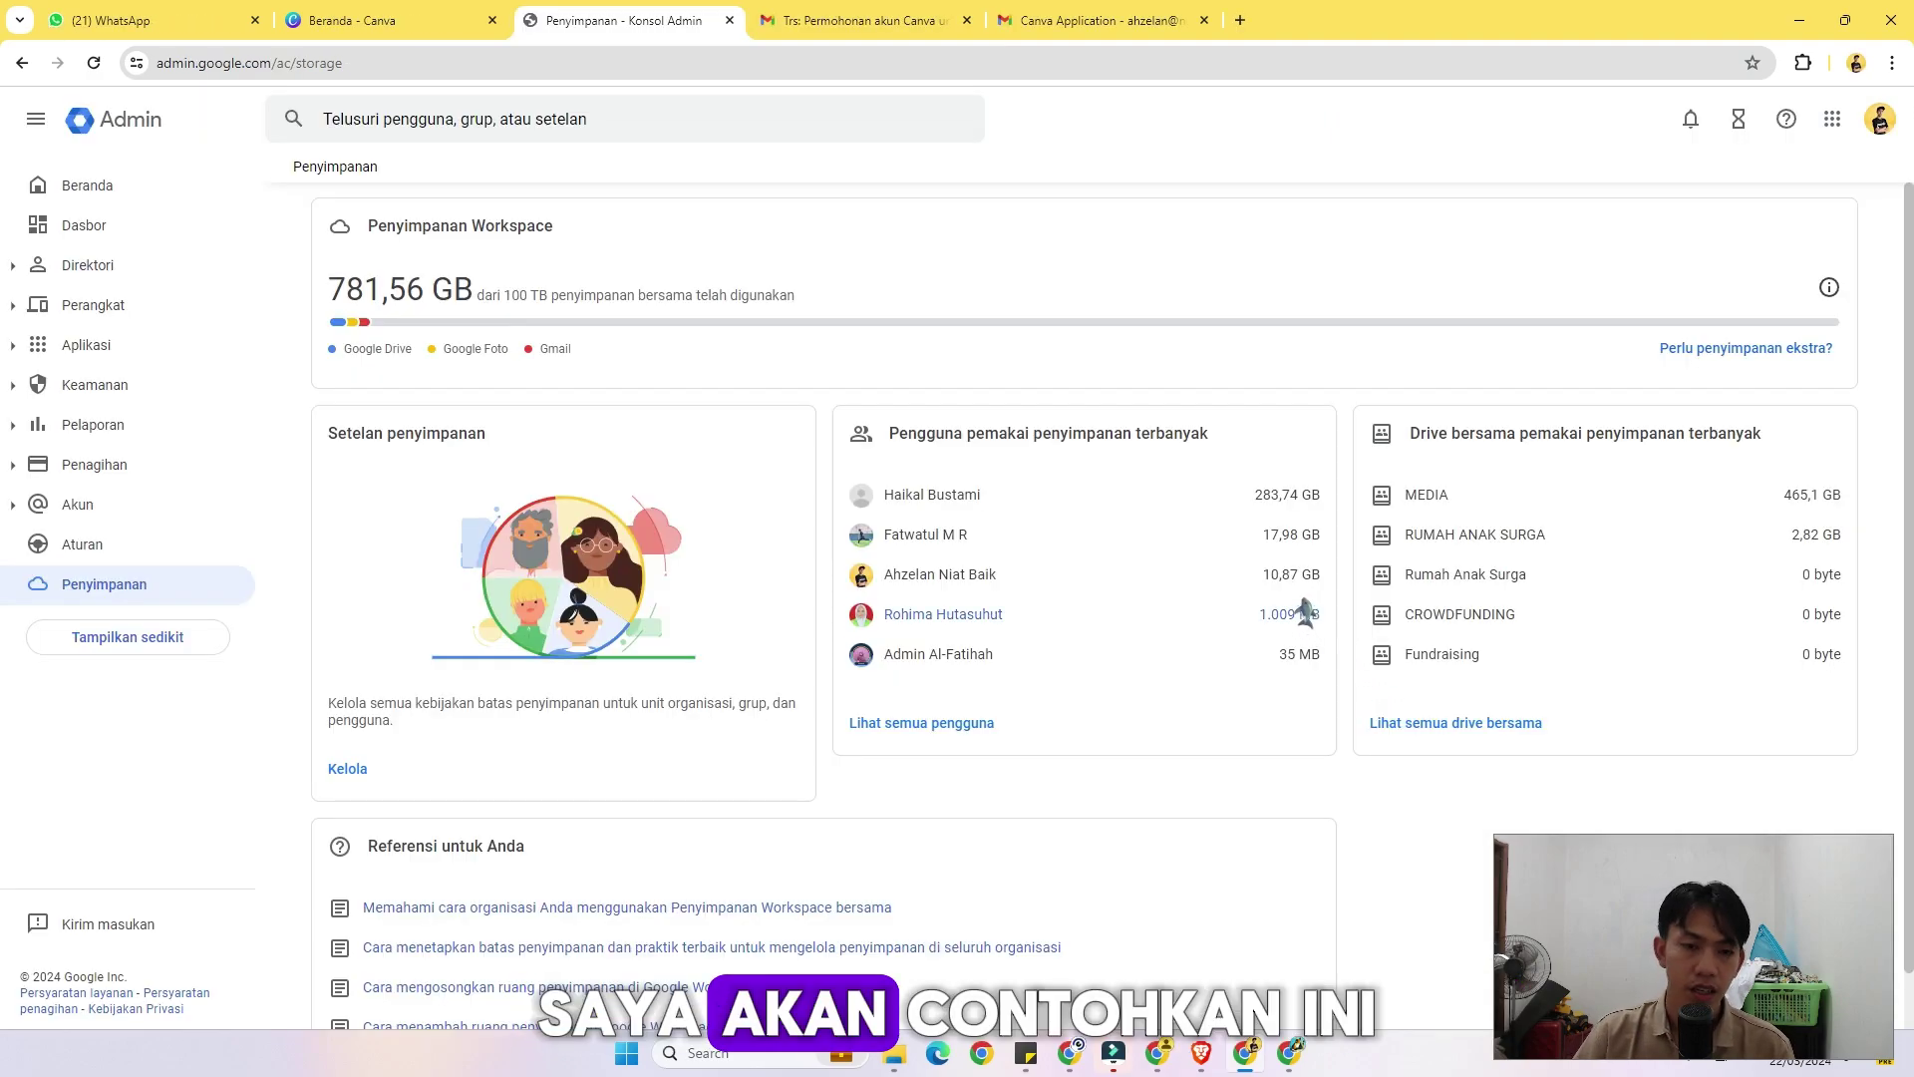
left_click(1115, 28)
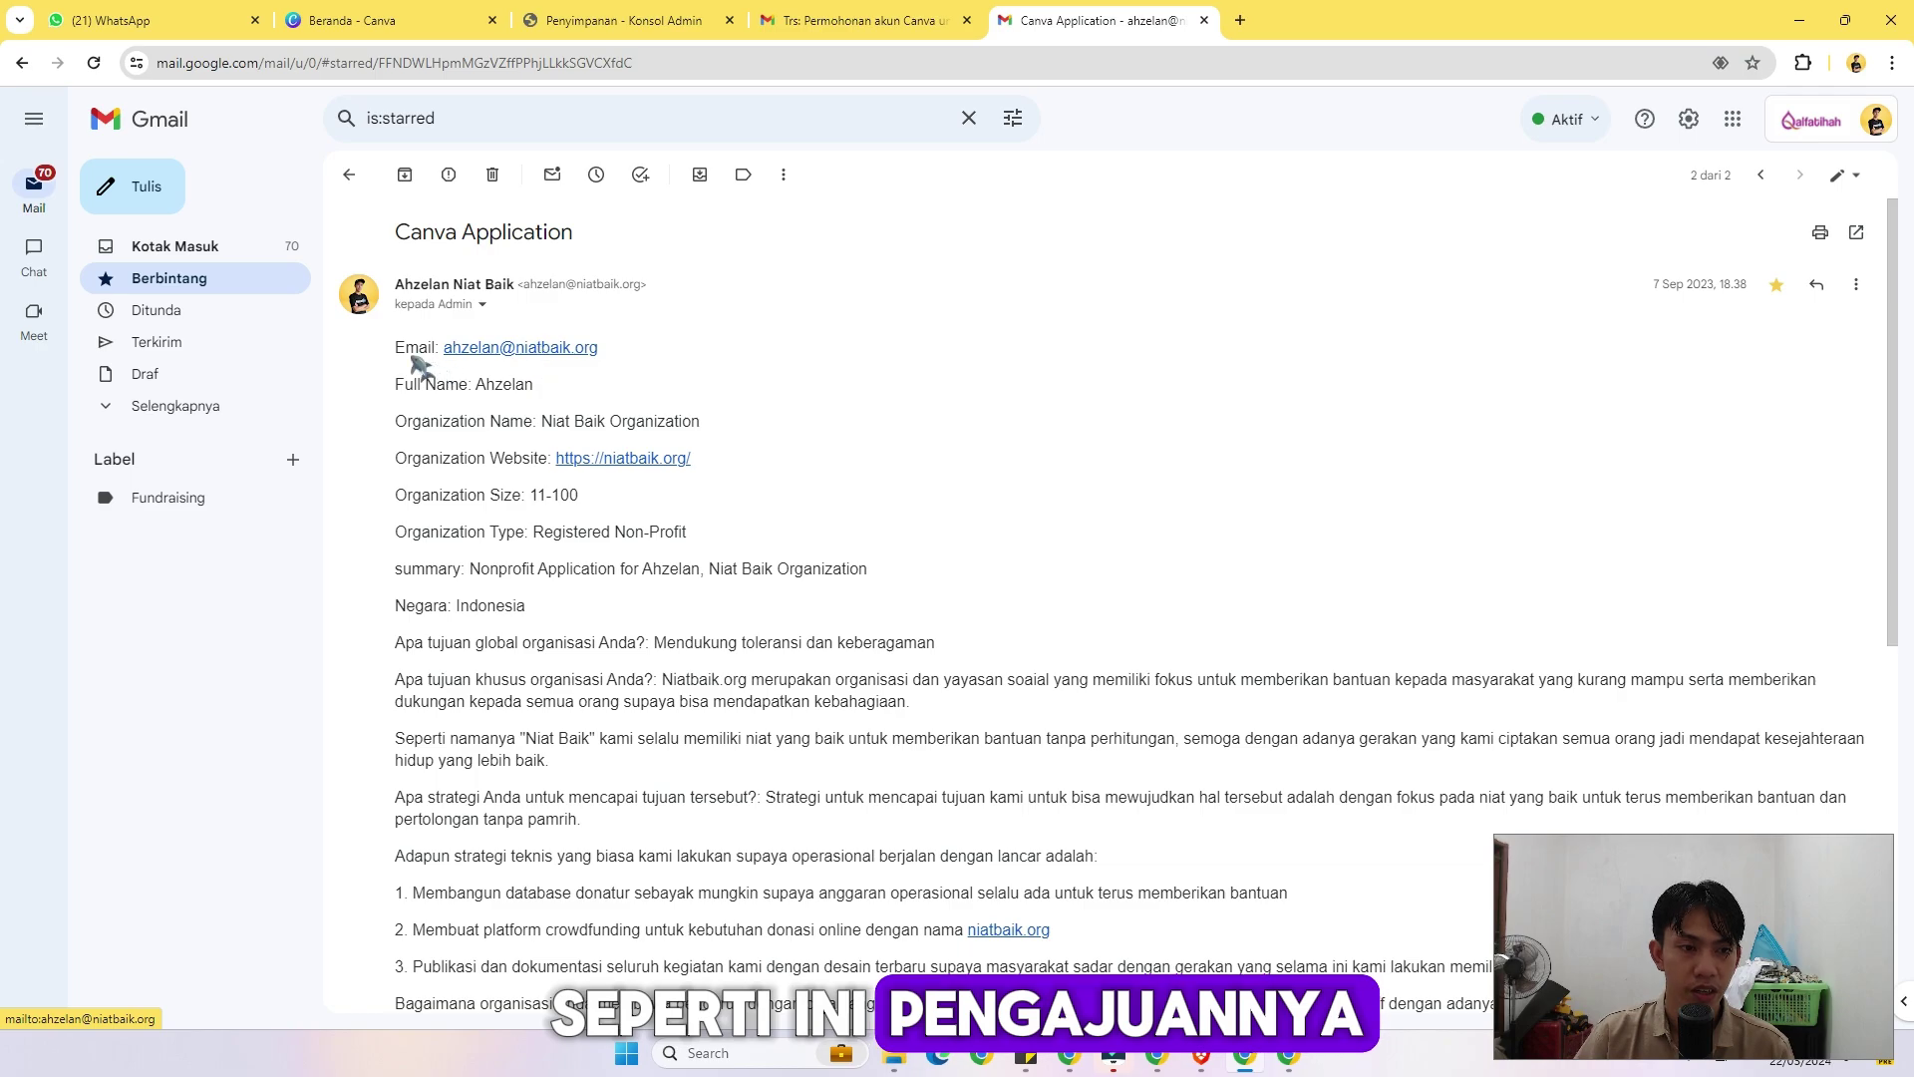
left_click_drag(395, 642, 646, 642)
scroll(795, 418, "down", 3)
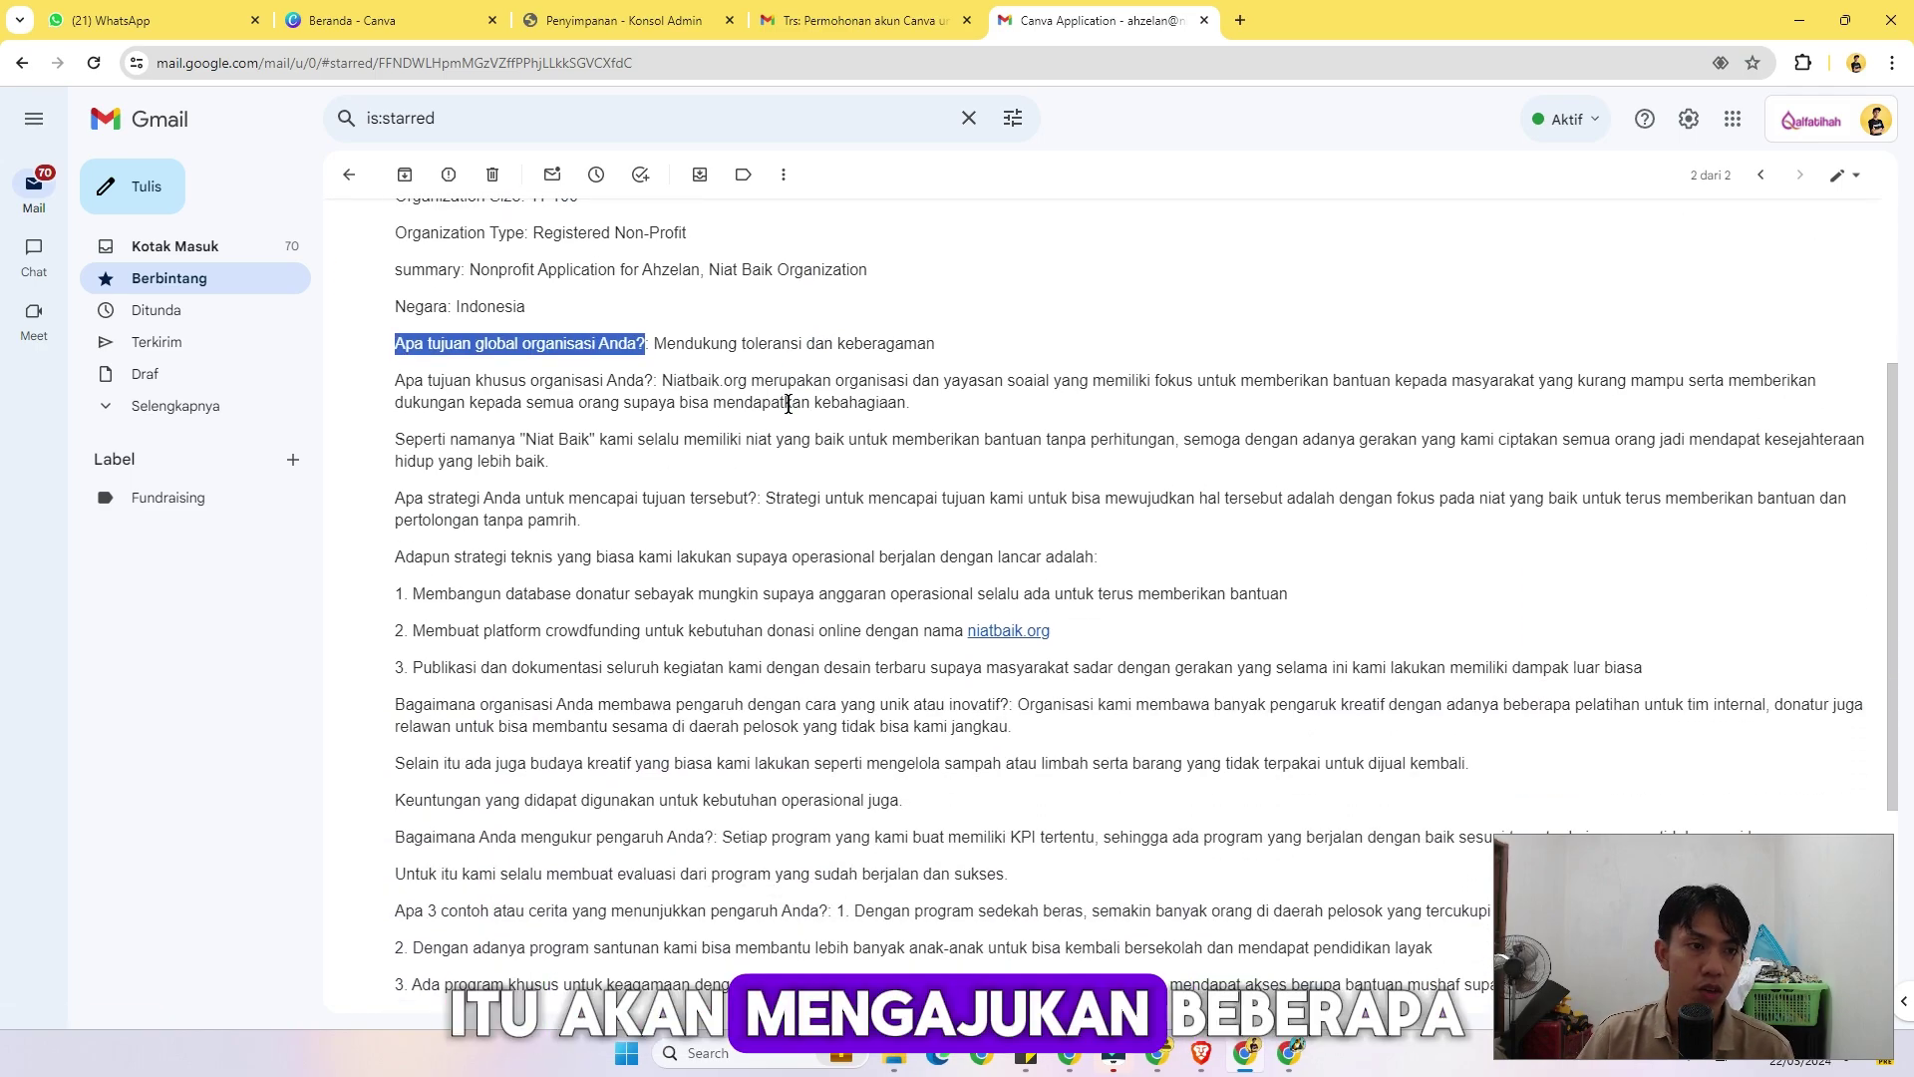
left_click(770, 401)
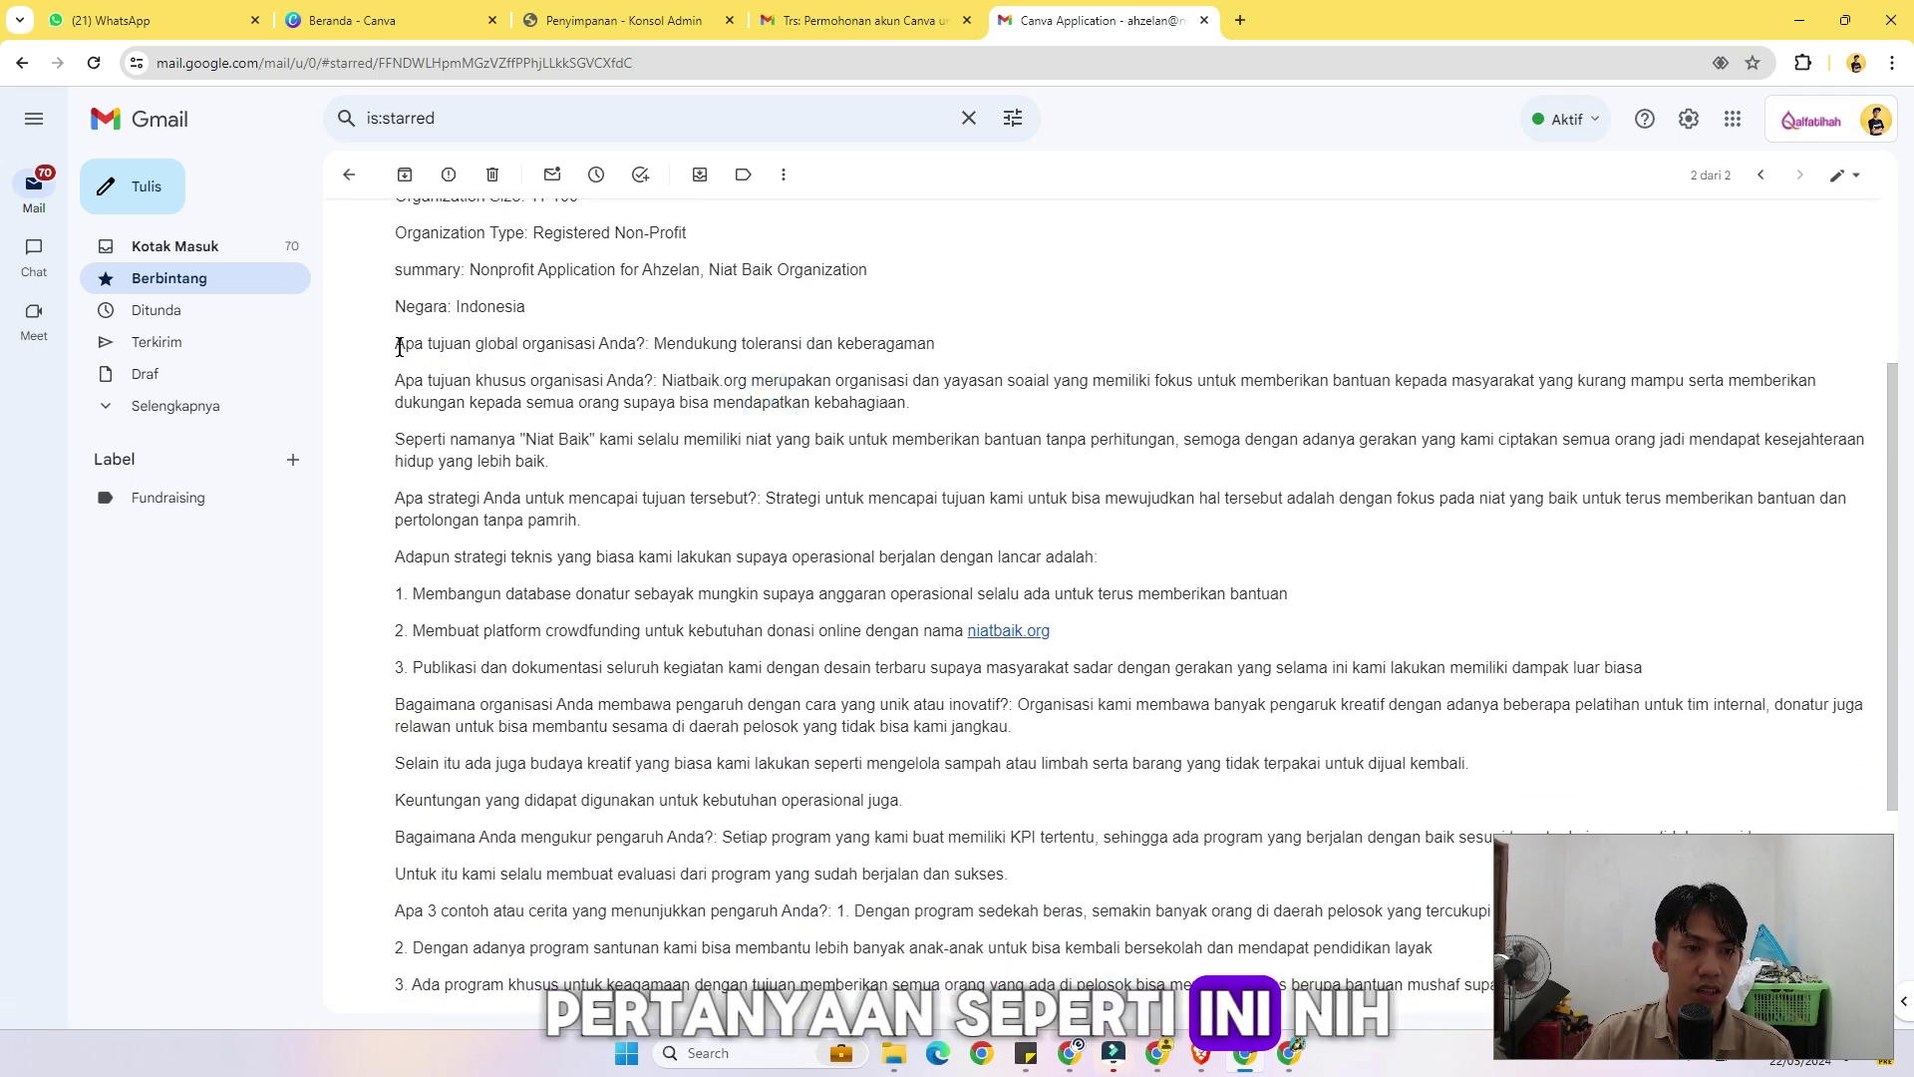
left_click_drag(400, 346, 641, 336)
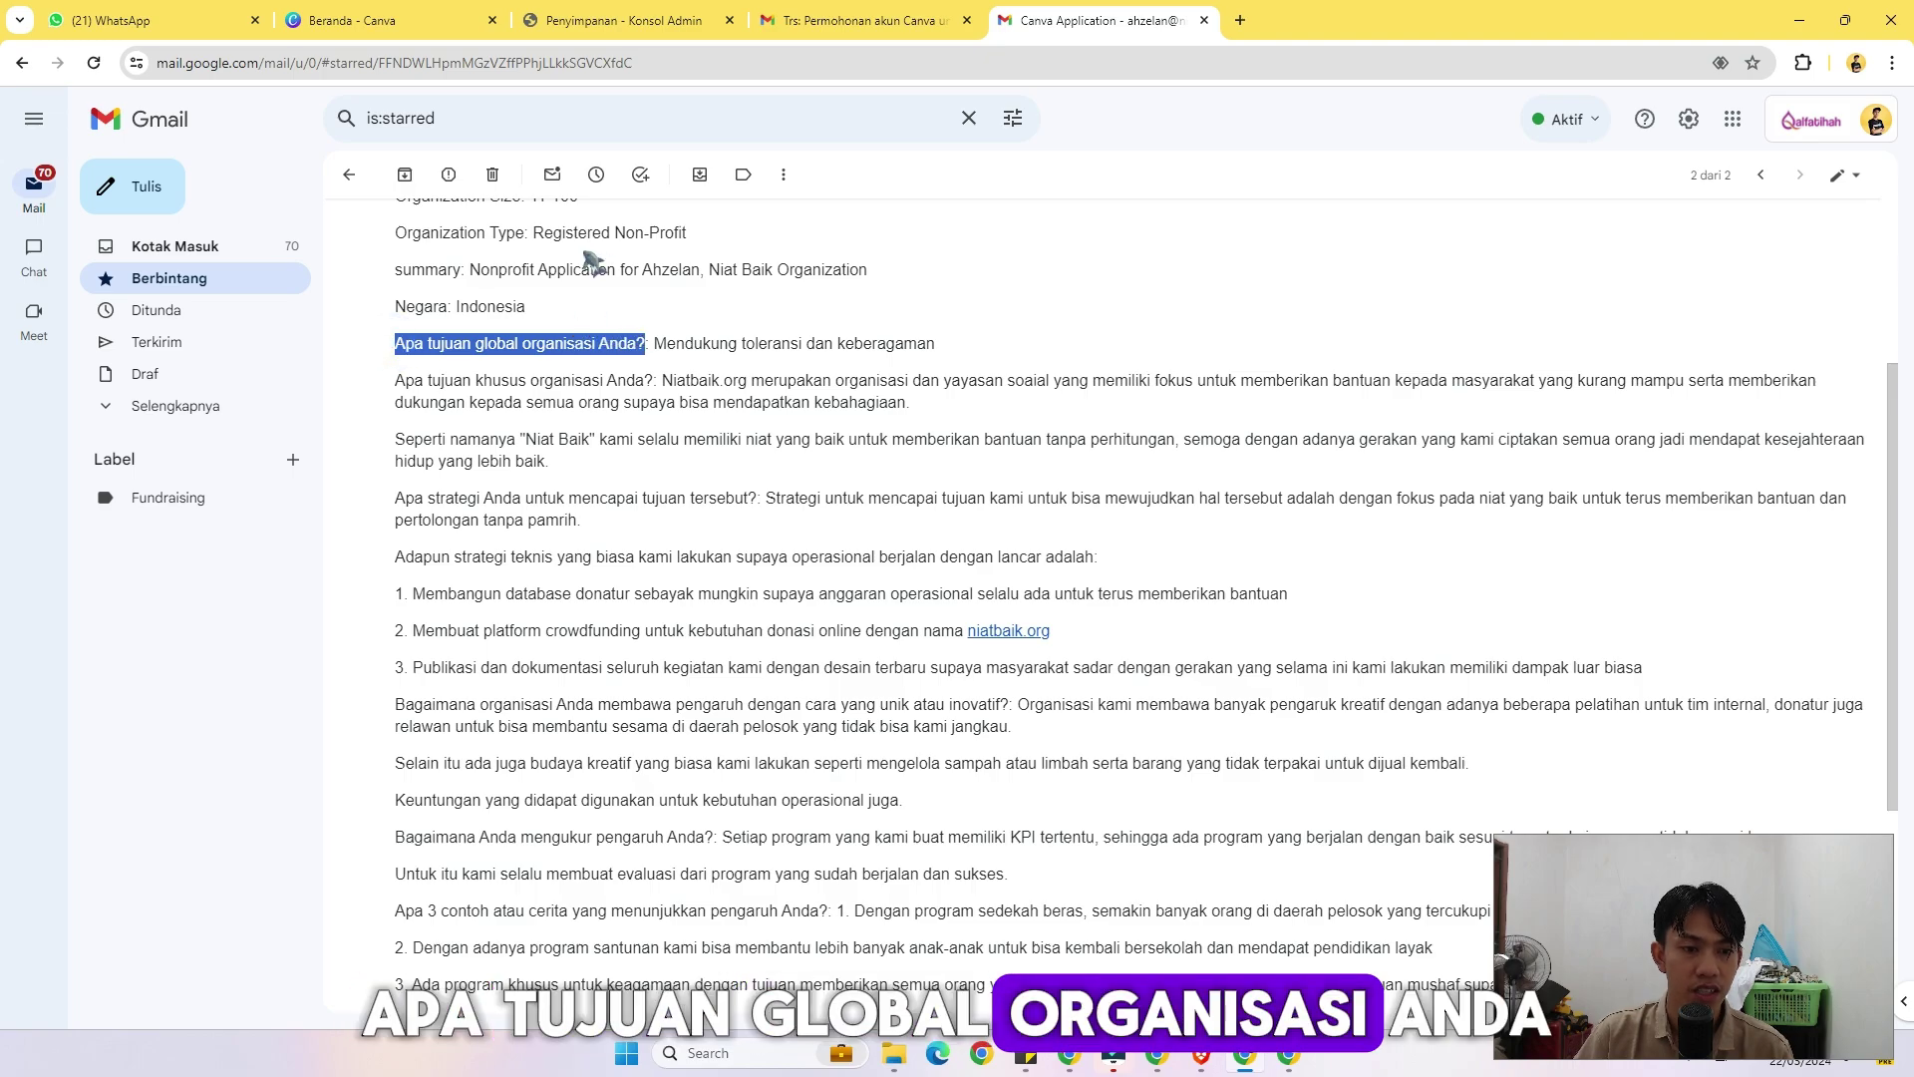
Highlight the application question about bringing influence in a unique or innovative way and review the remaining answers.
scroll(498, 299, "down", 3)
left_click_drag(395, 336, 1018, 334)
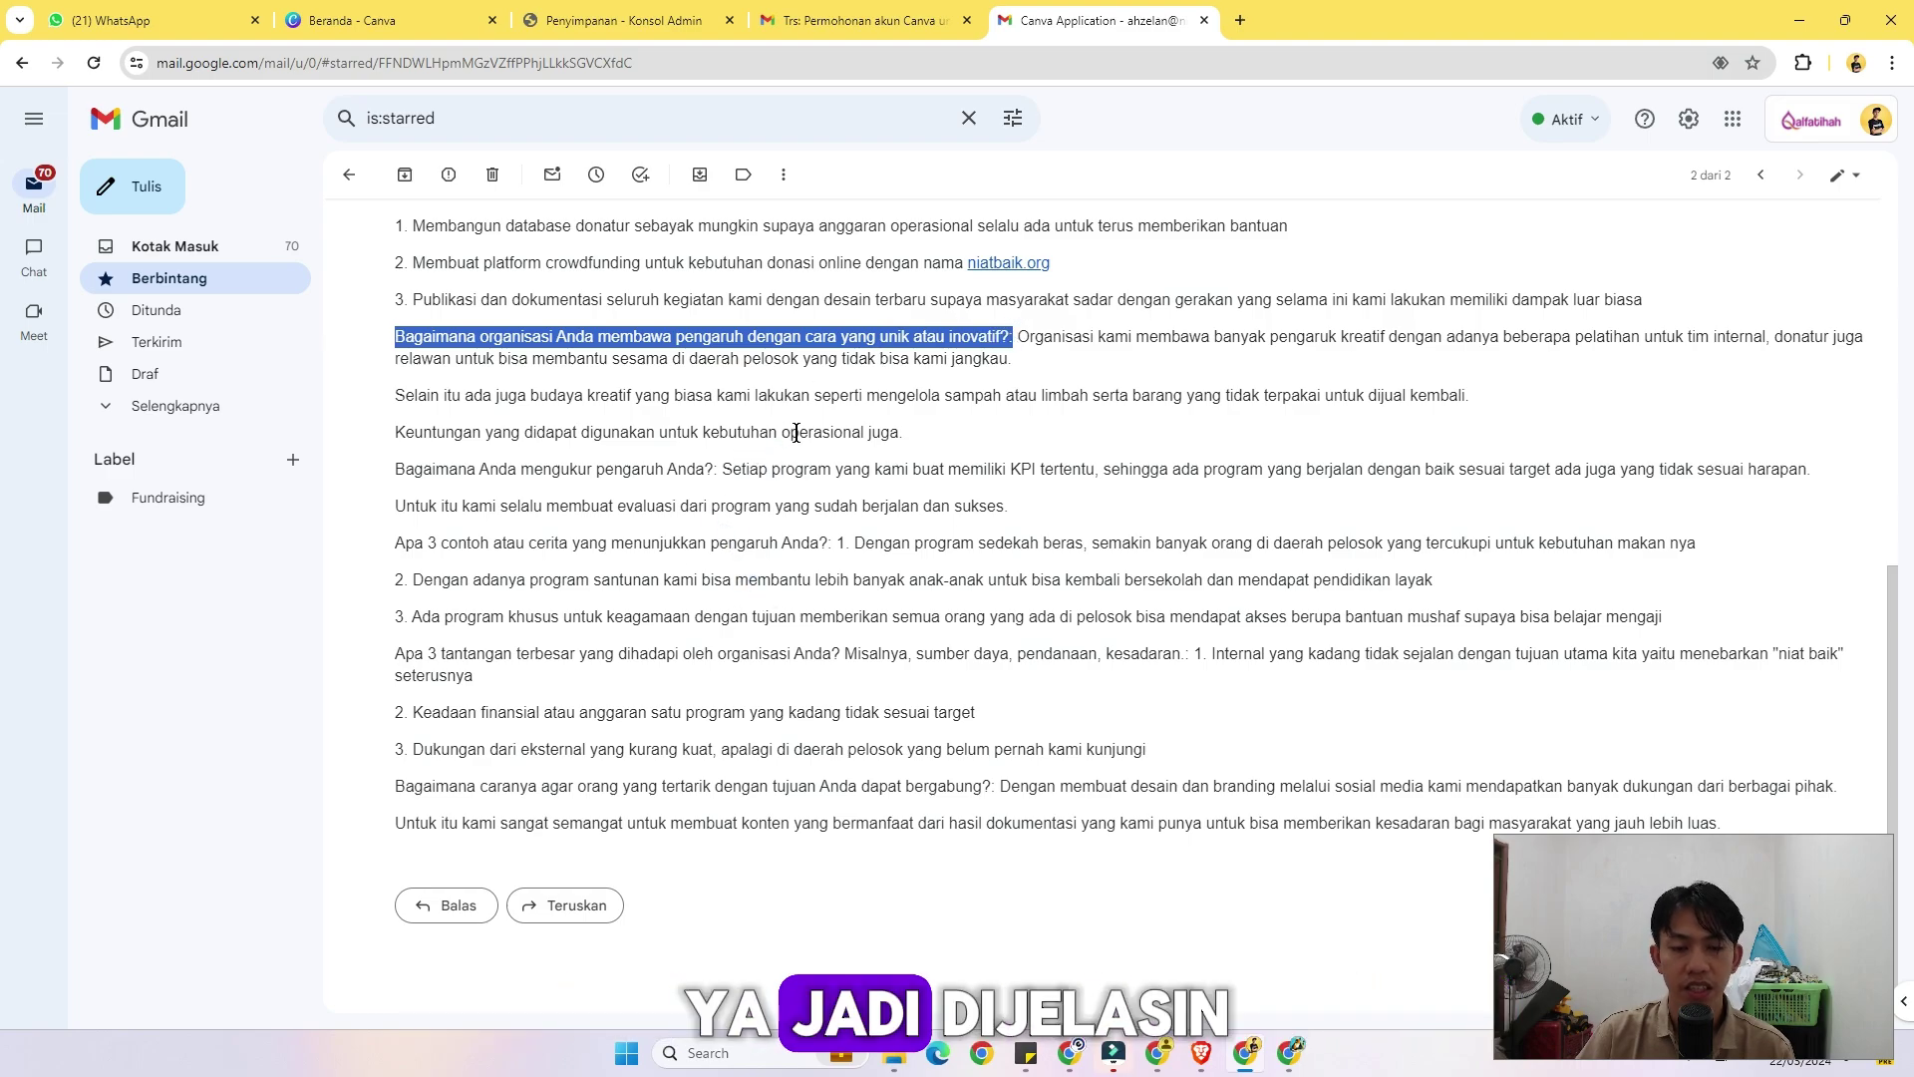
scroll(796, 432, "up", 3)
scroll(878, 498, "down", 3)
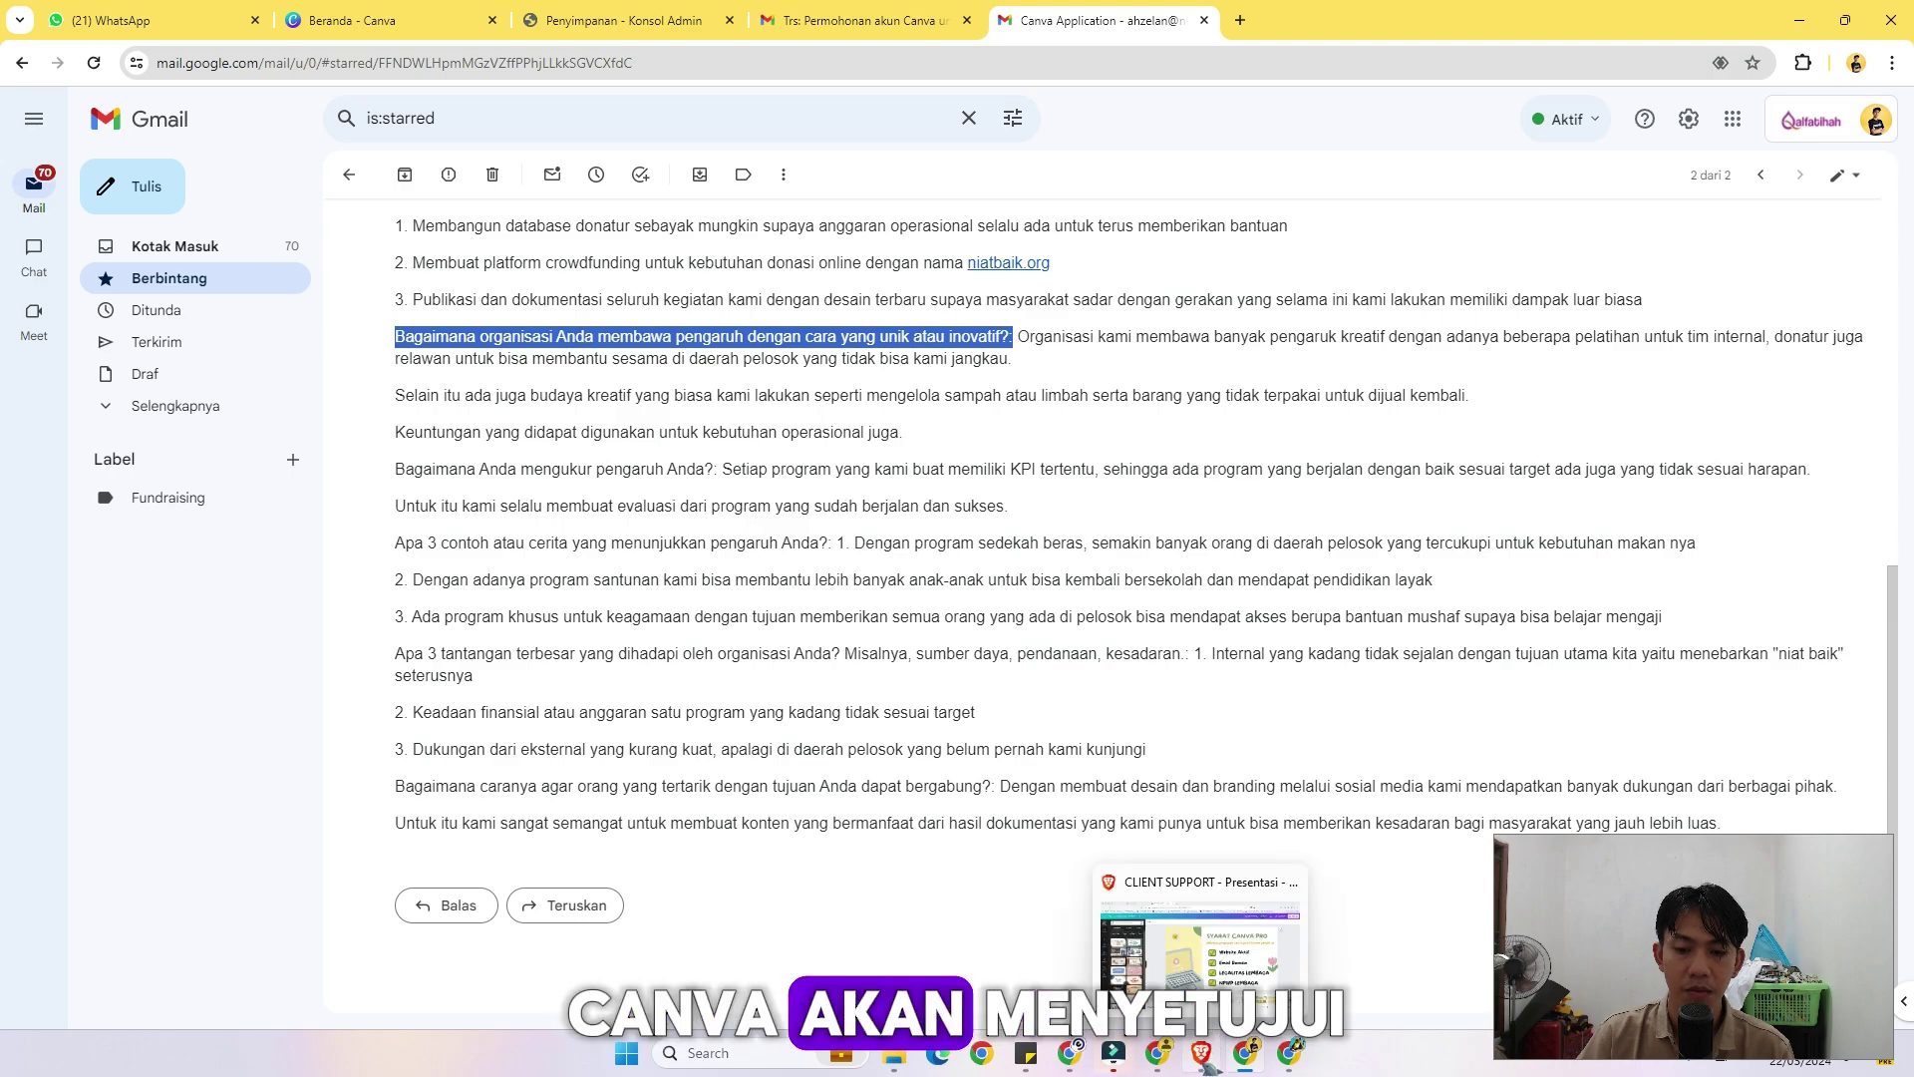
Show Canva's nonprofit application confirmation e-mail and highlight its submission notice and the "7 sampai 10 hari" waiting time.
mouse_move(1244, 1057)
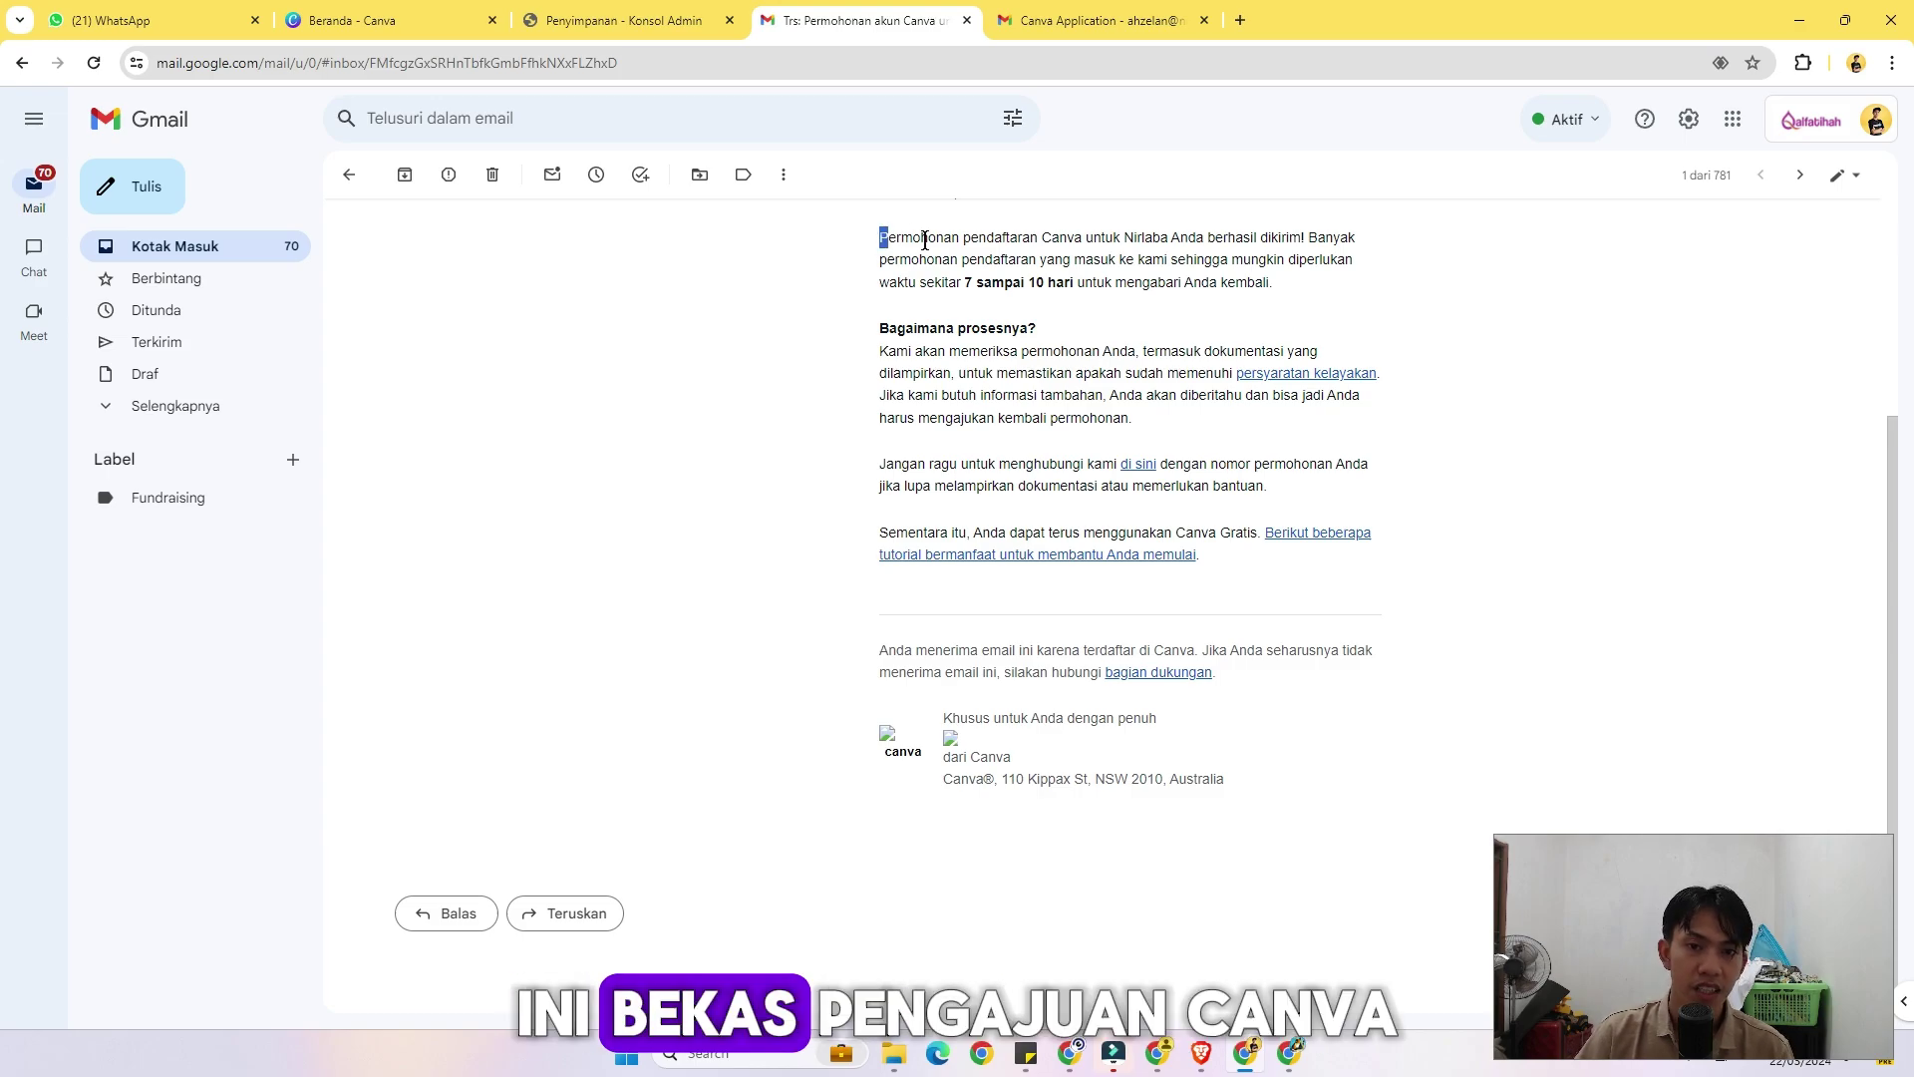
left_click_drag(882, 235, 1174, 237)
left_click(966, 296)
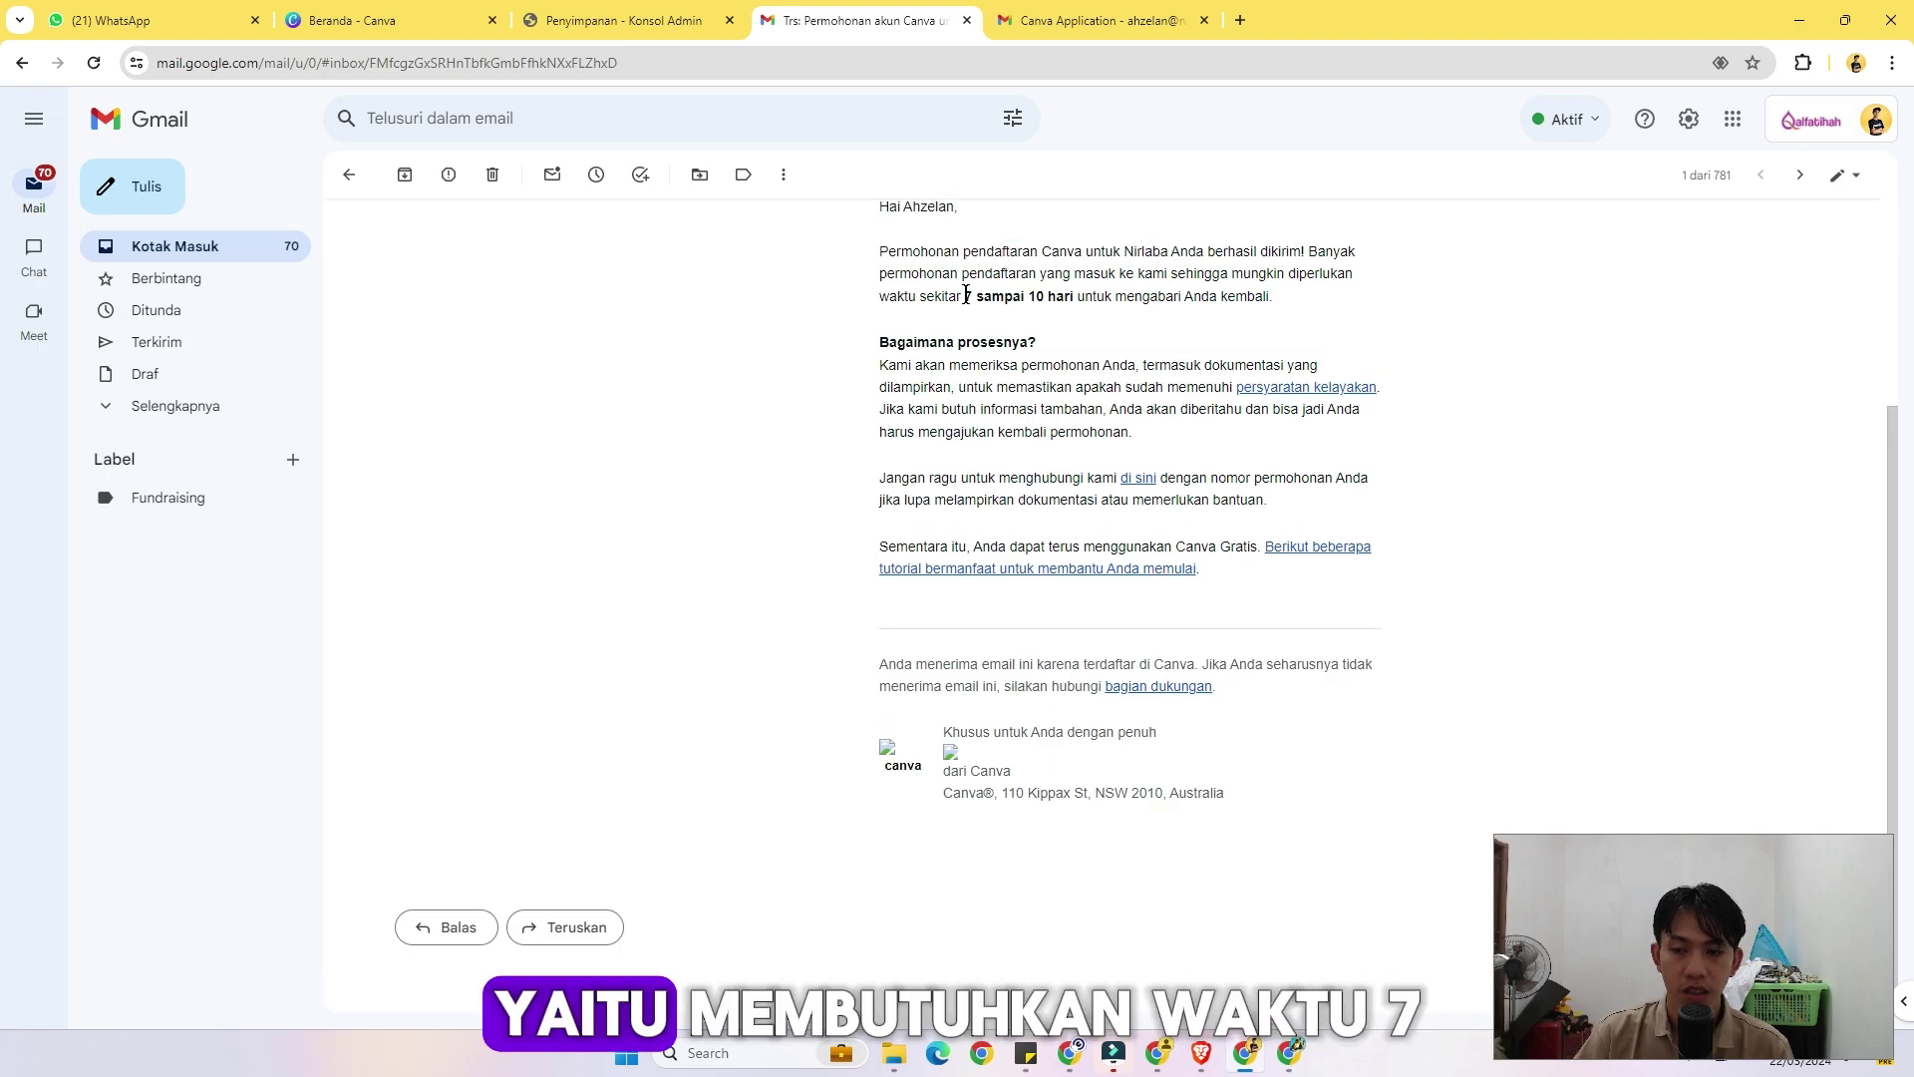
left_click_drag(965, 296, 1074, 290)
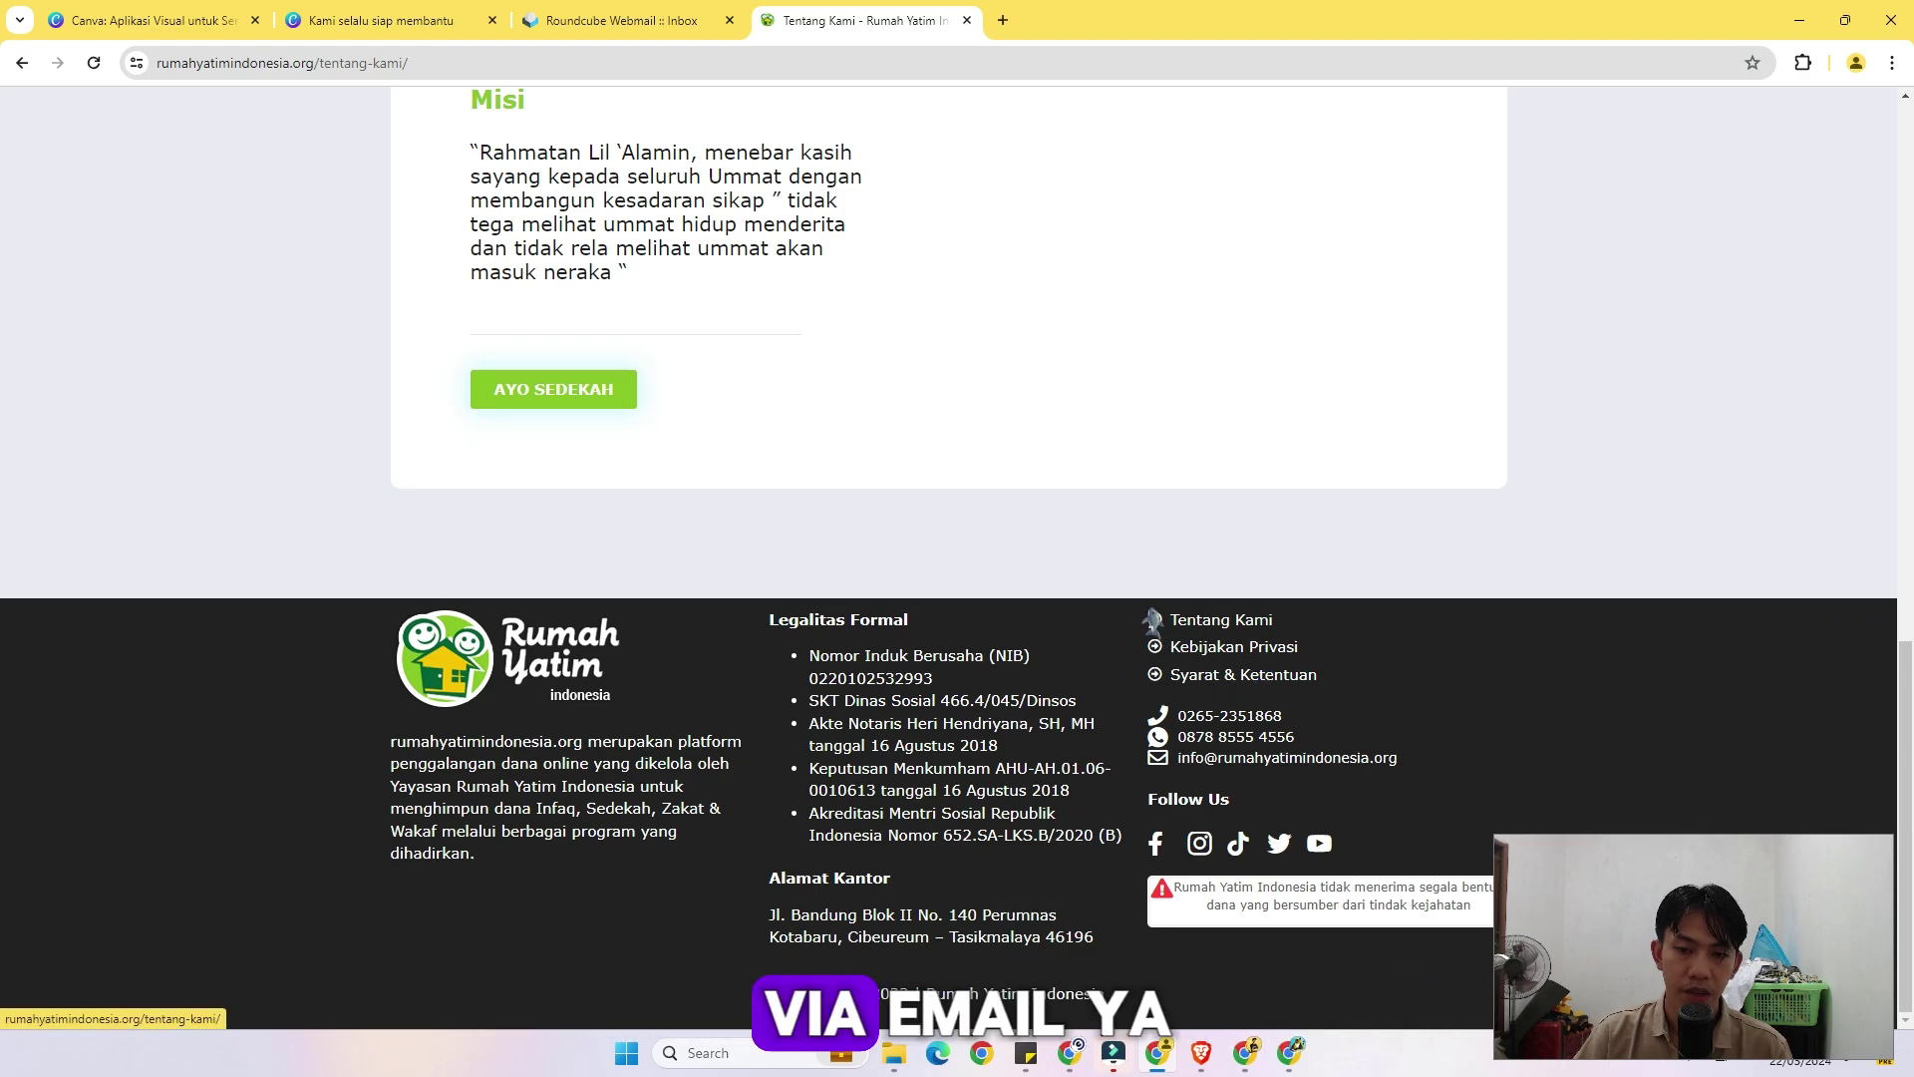
Highlight the foundation's contact e-mail on its website and review the Percent verification e-mail about confirming the applicant's association in Gmail.
left_click_drag(1195, 766, 1432, 767)
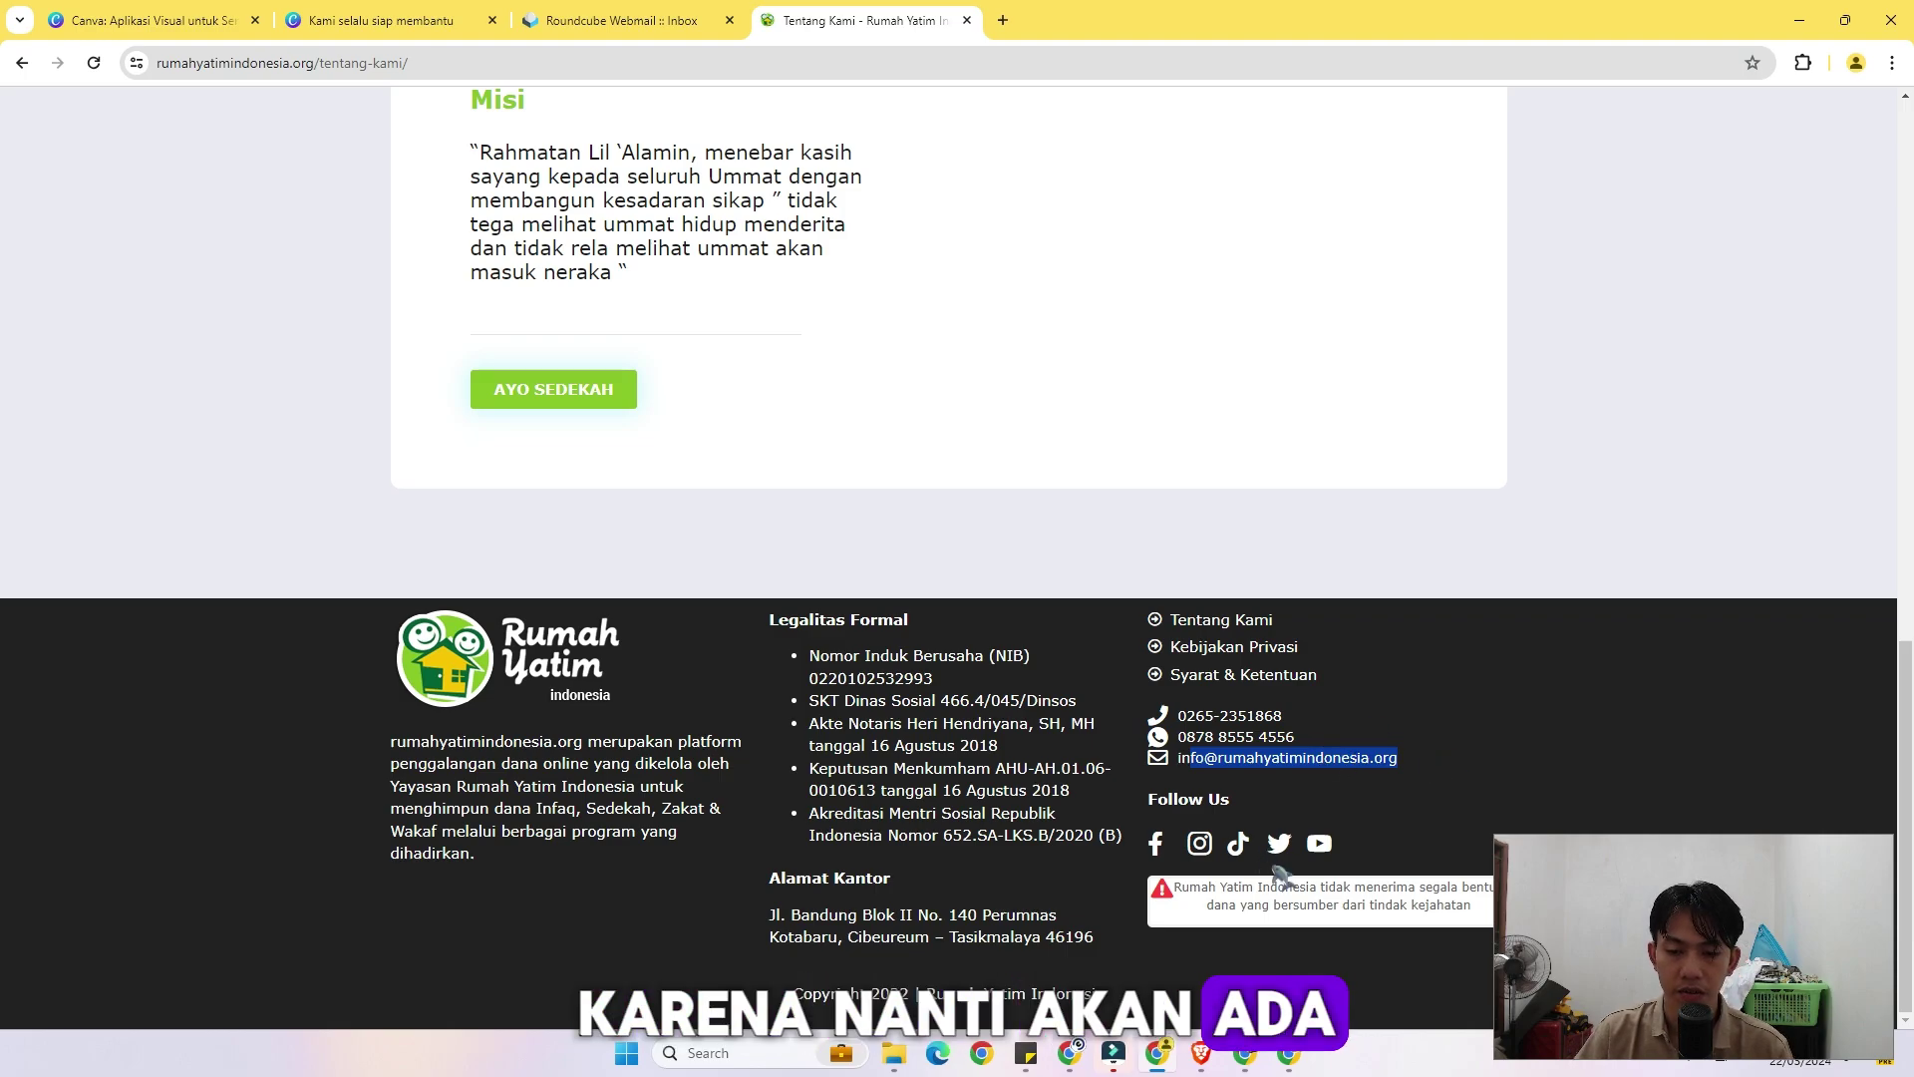
mouse_move(1248, 1055)
left_click(1286, 932)
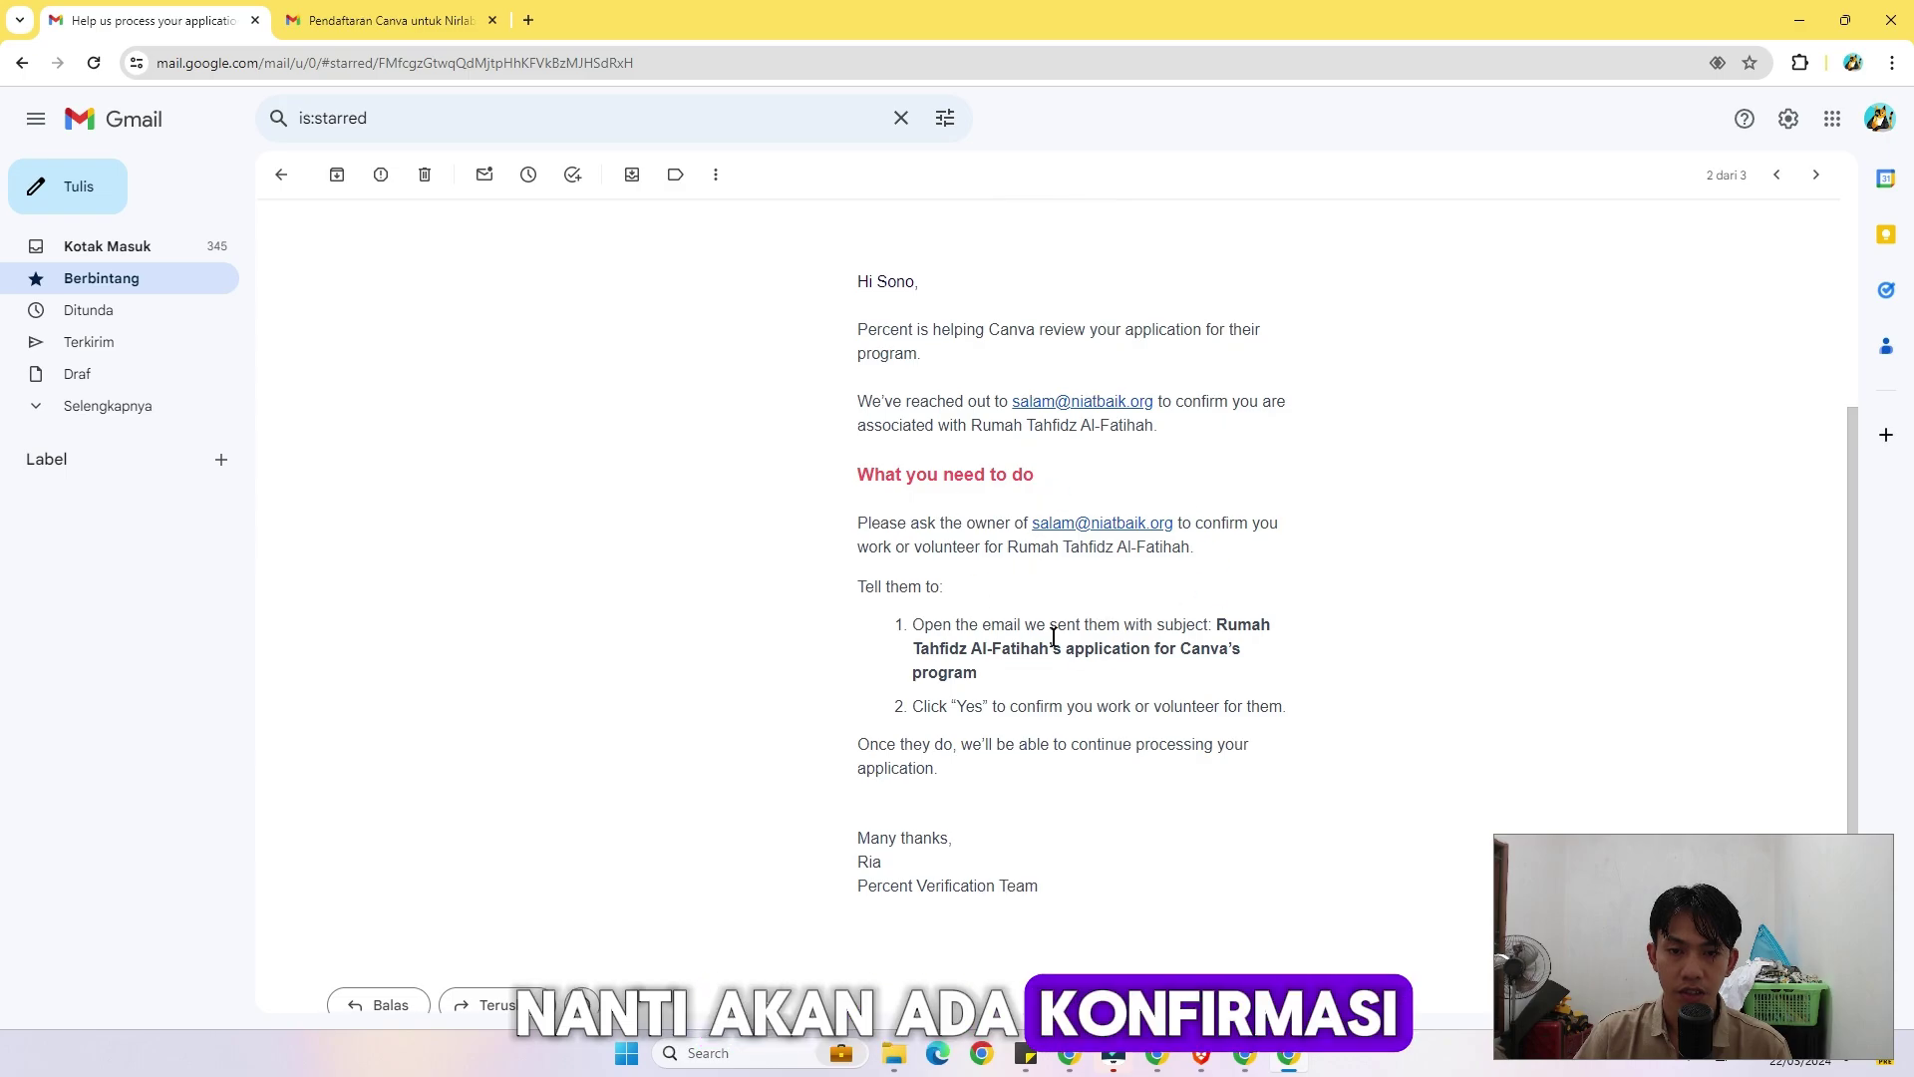
left_click(1246, 1053)
left_click(1291, 935)
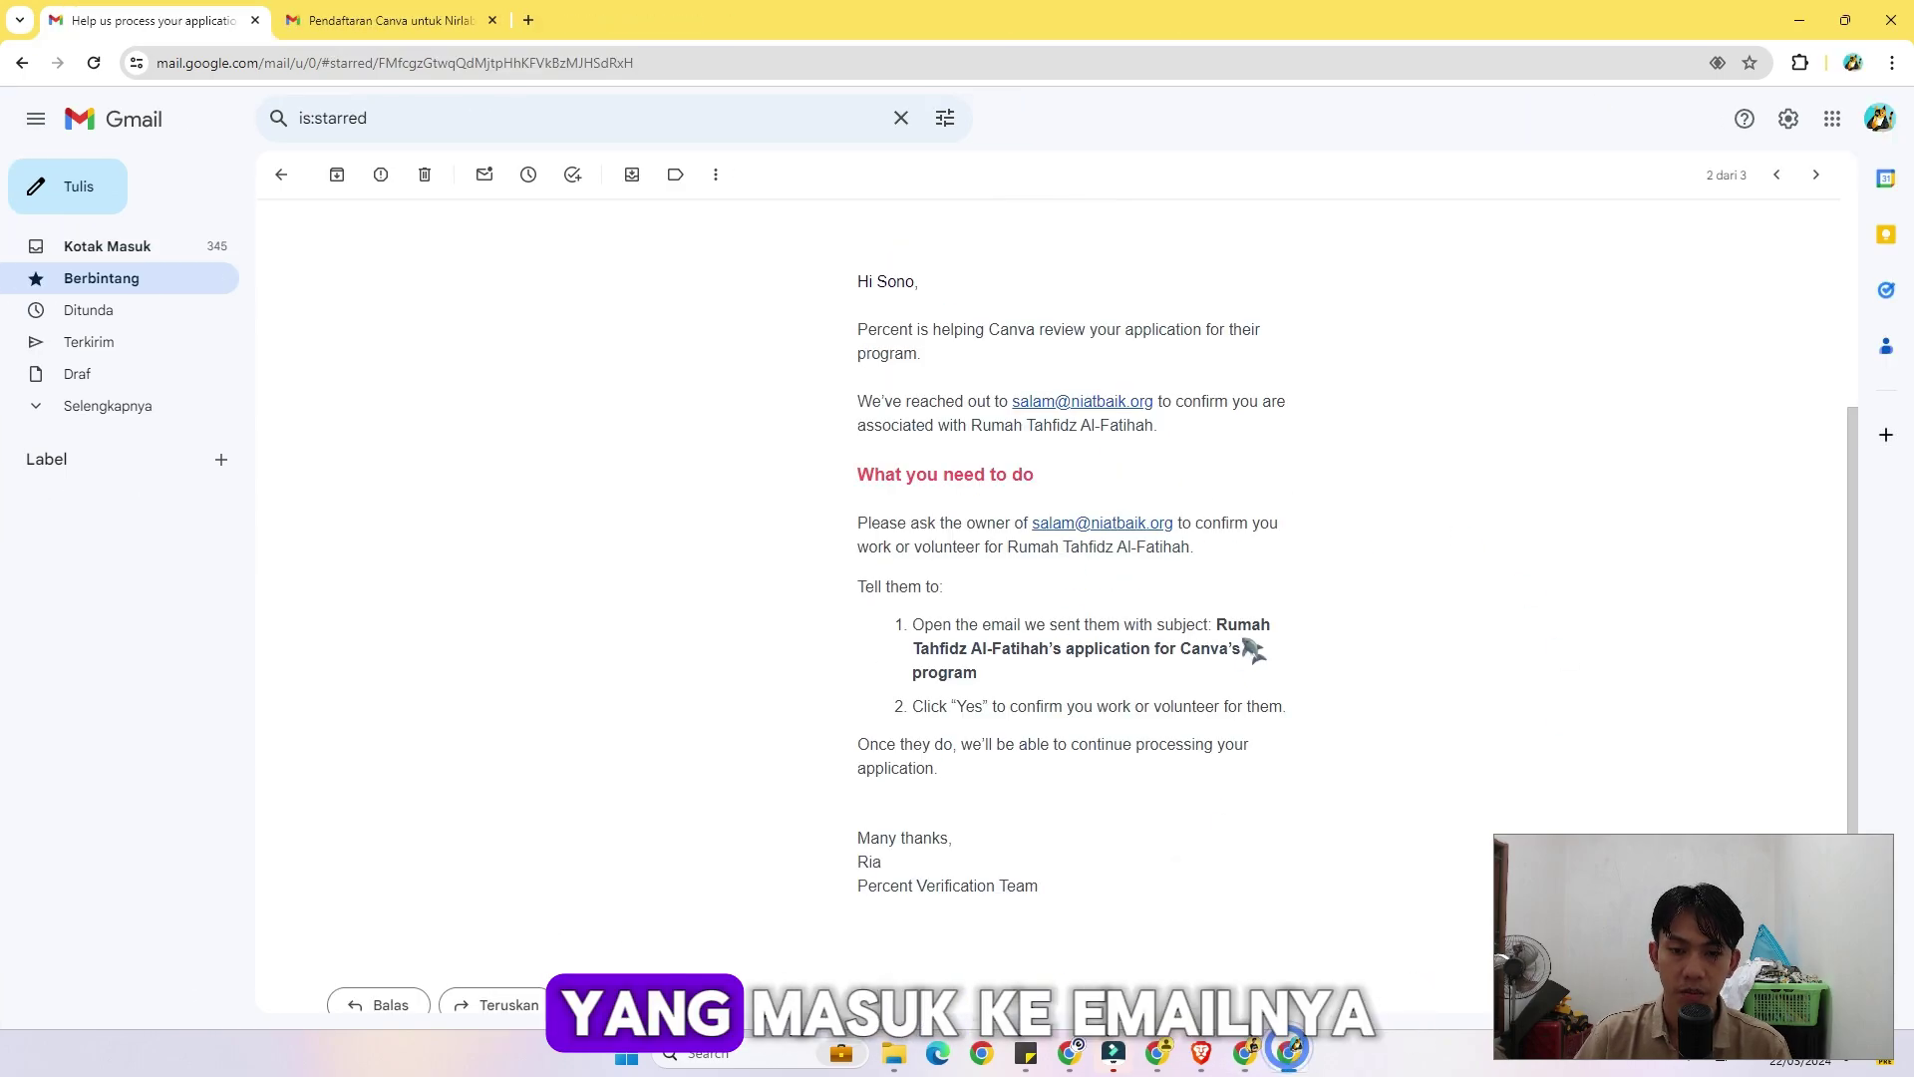
left_click(1246, 1053)
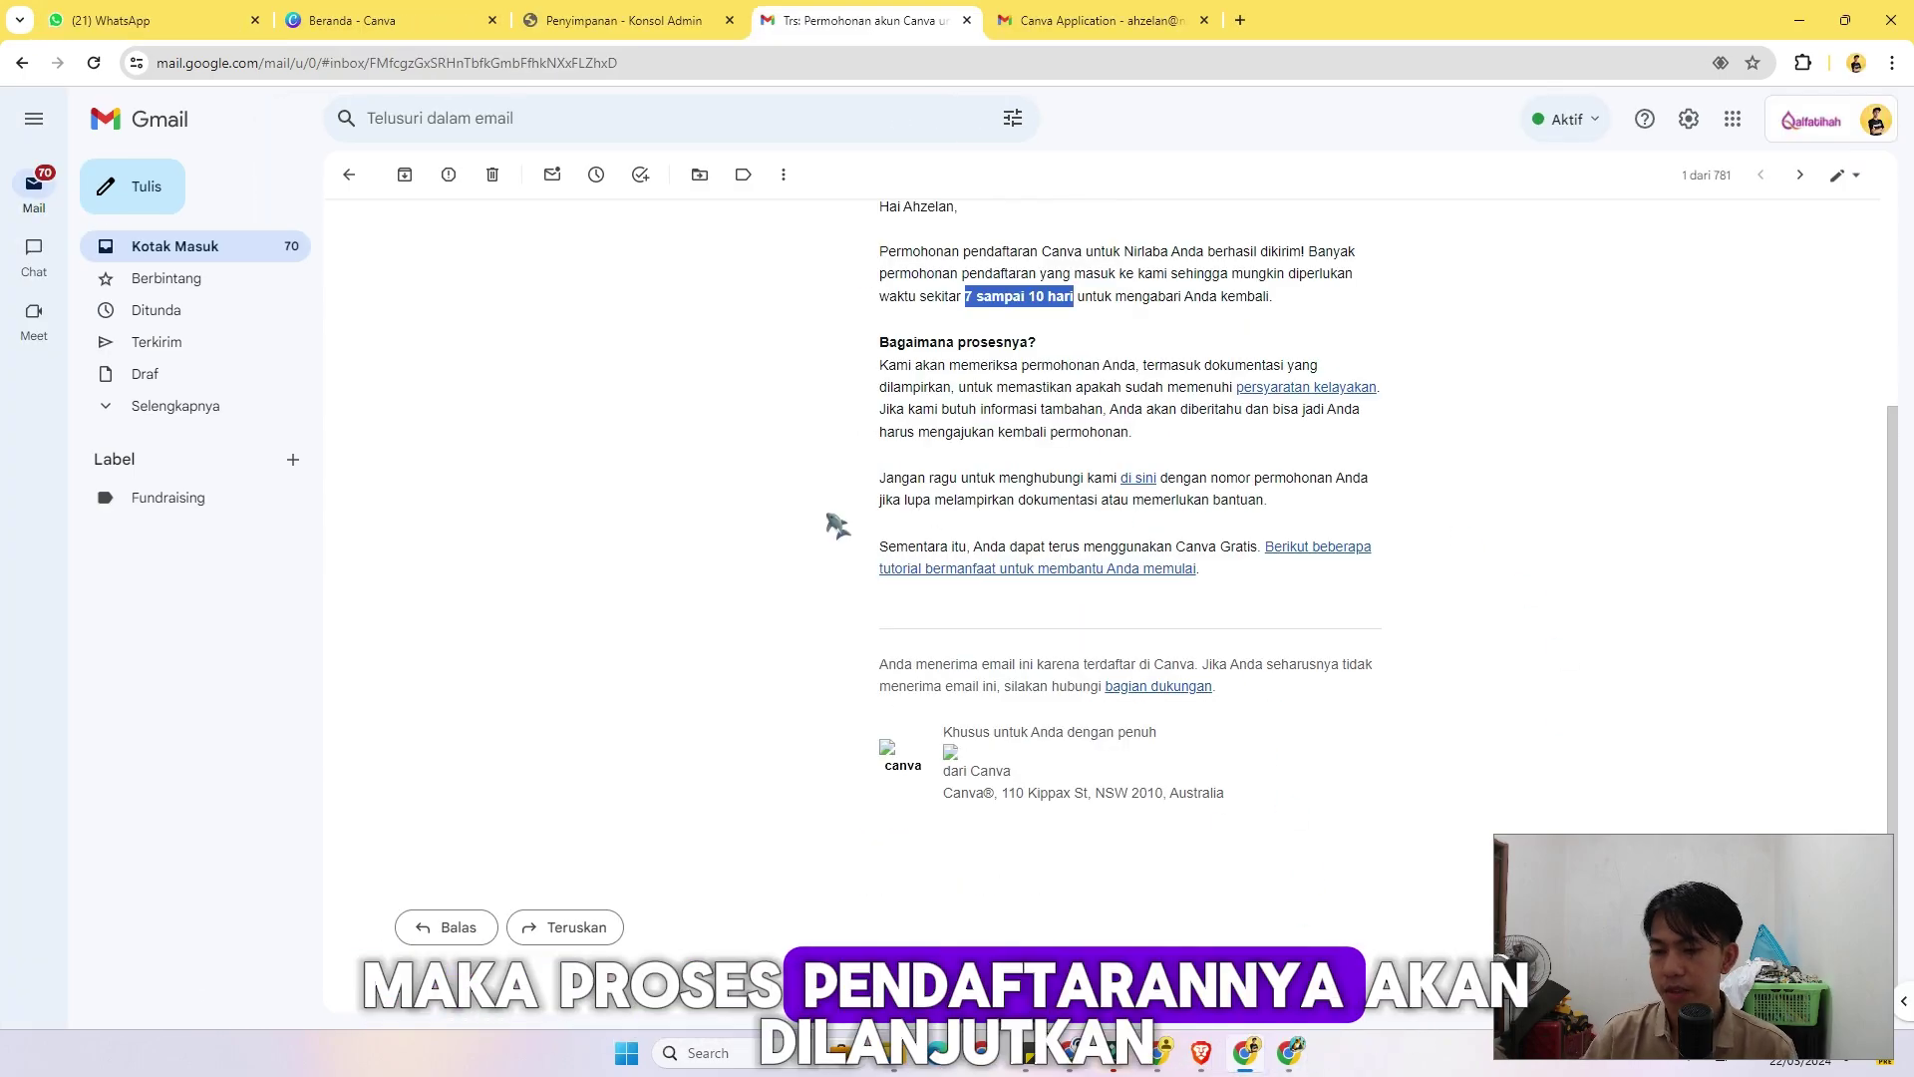
left_click(966, 20)
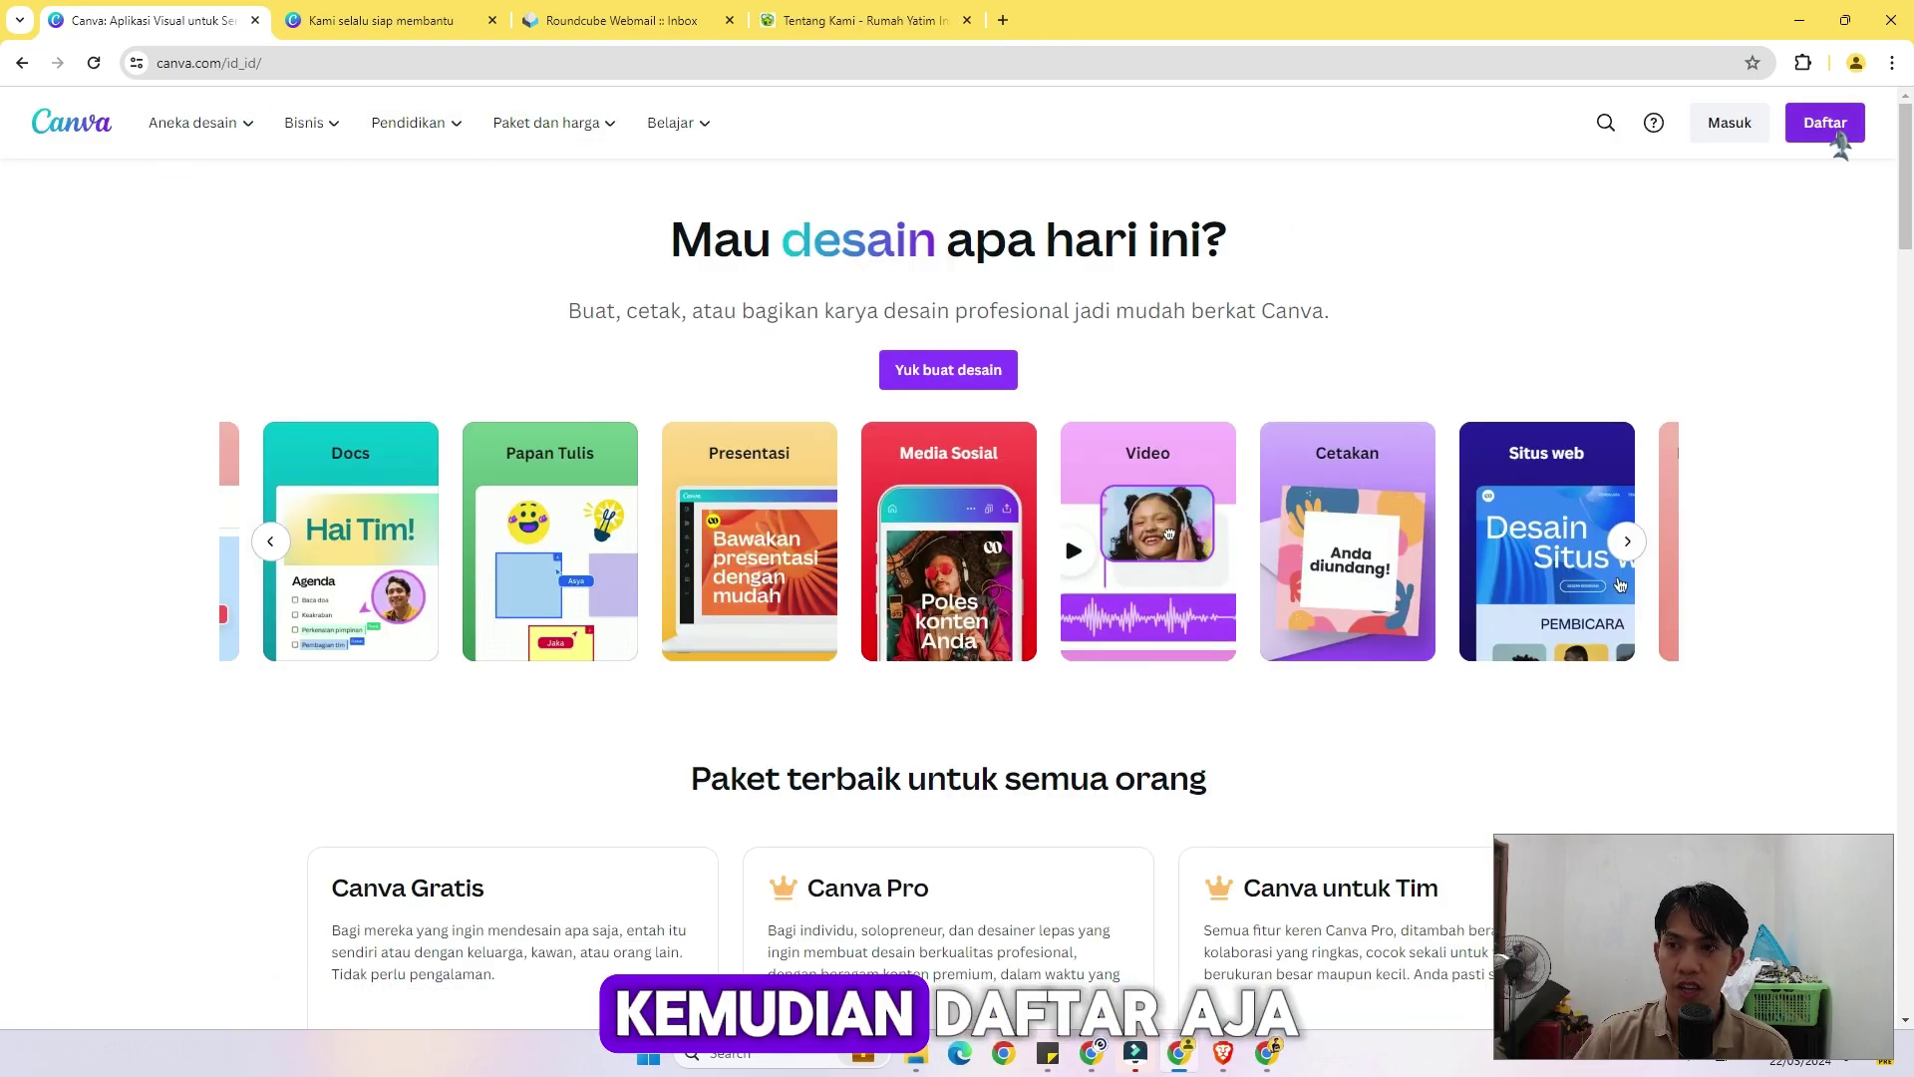
Sign up for a Canva account with the foundation's e-mail address and the name "Rumah Yatim Indonesia".
left_click(862, 20)
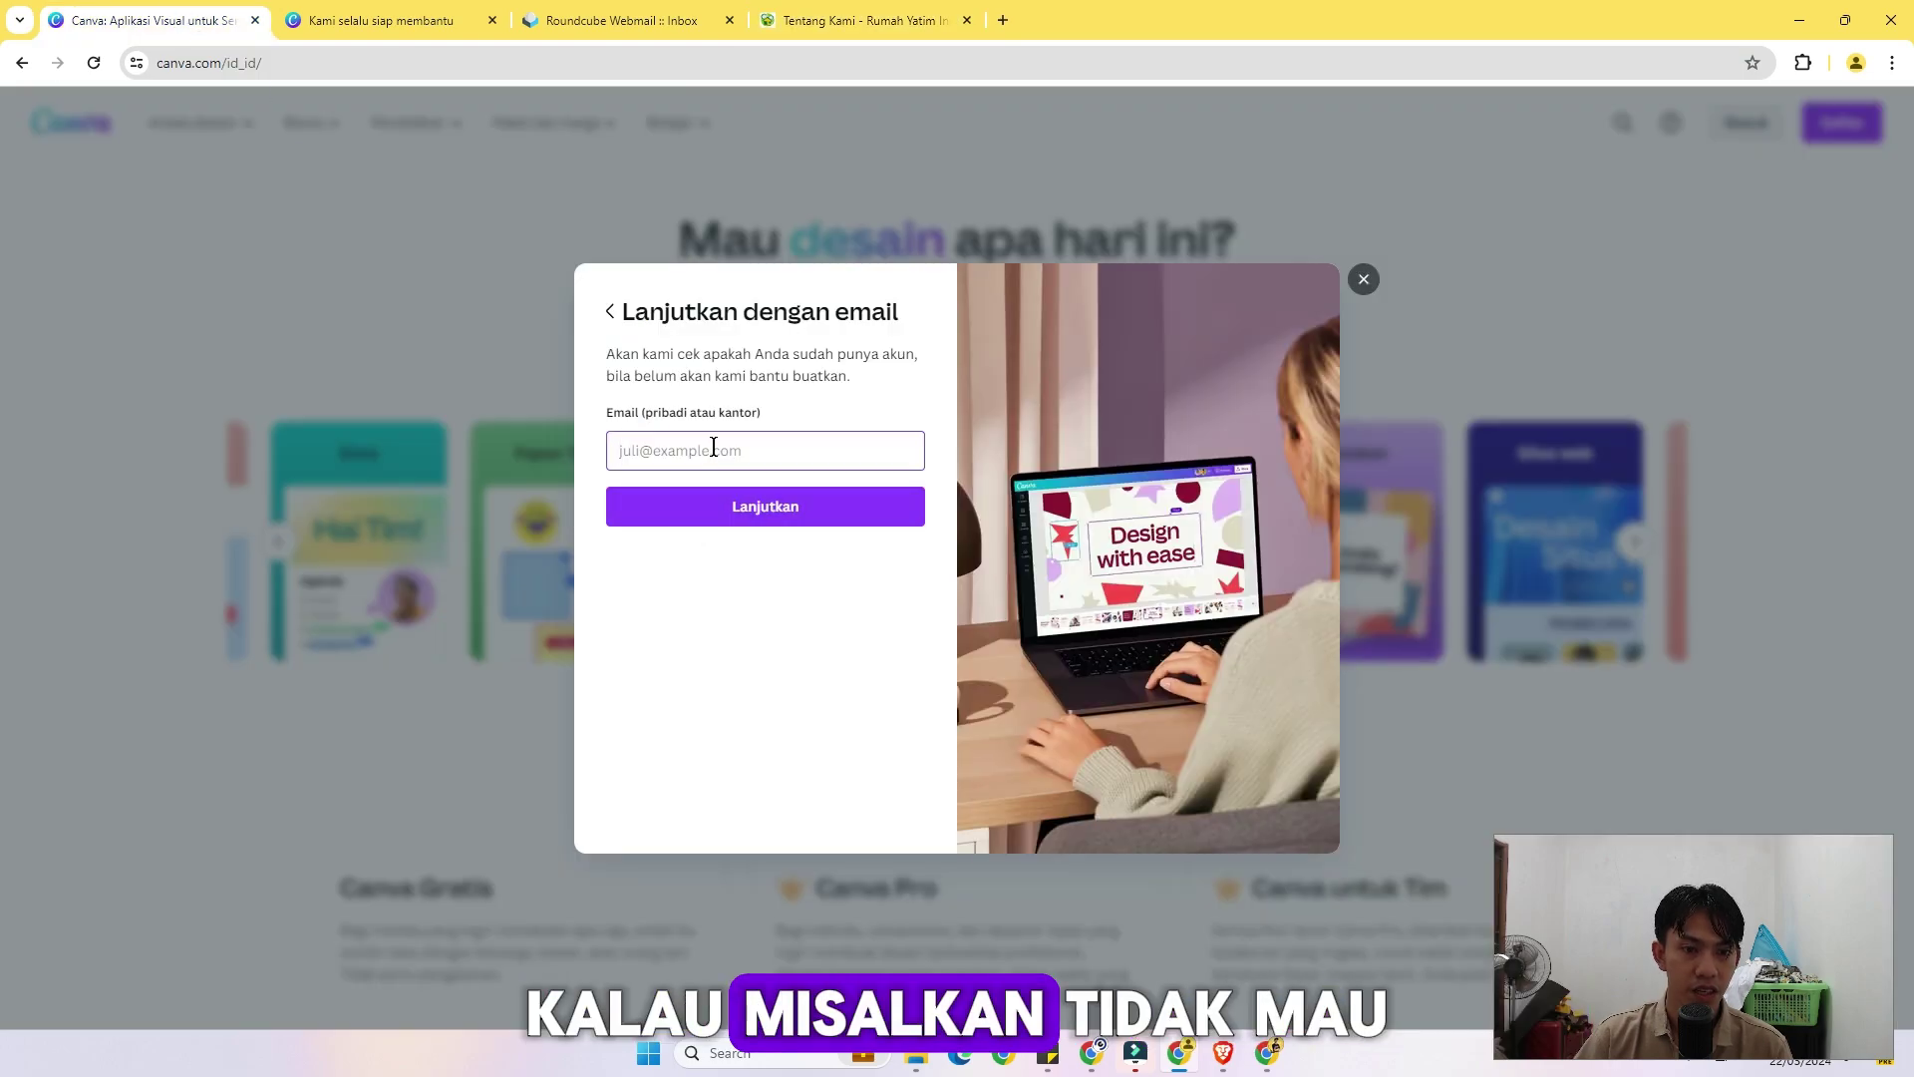
left_click(714, 443)
key("ctrl+v")
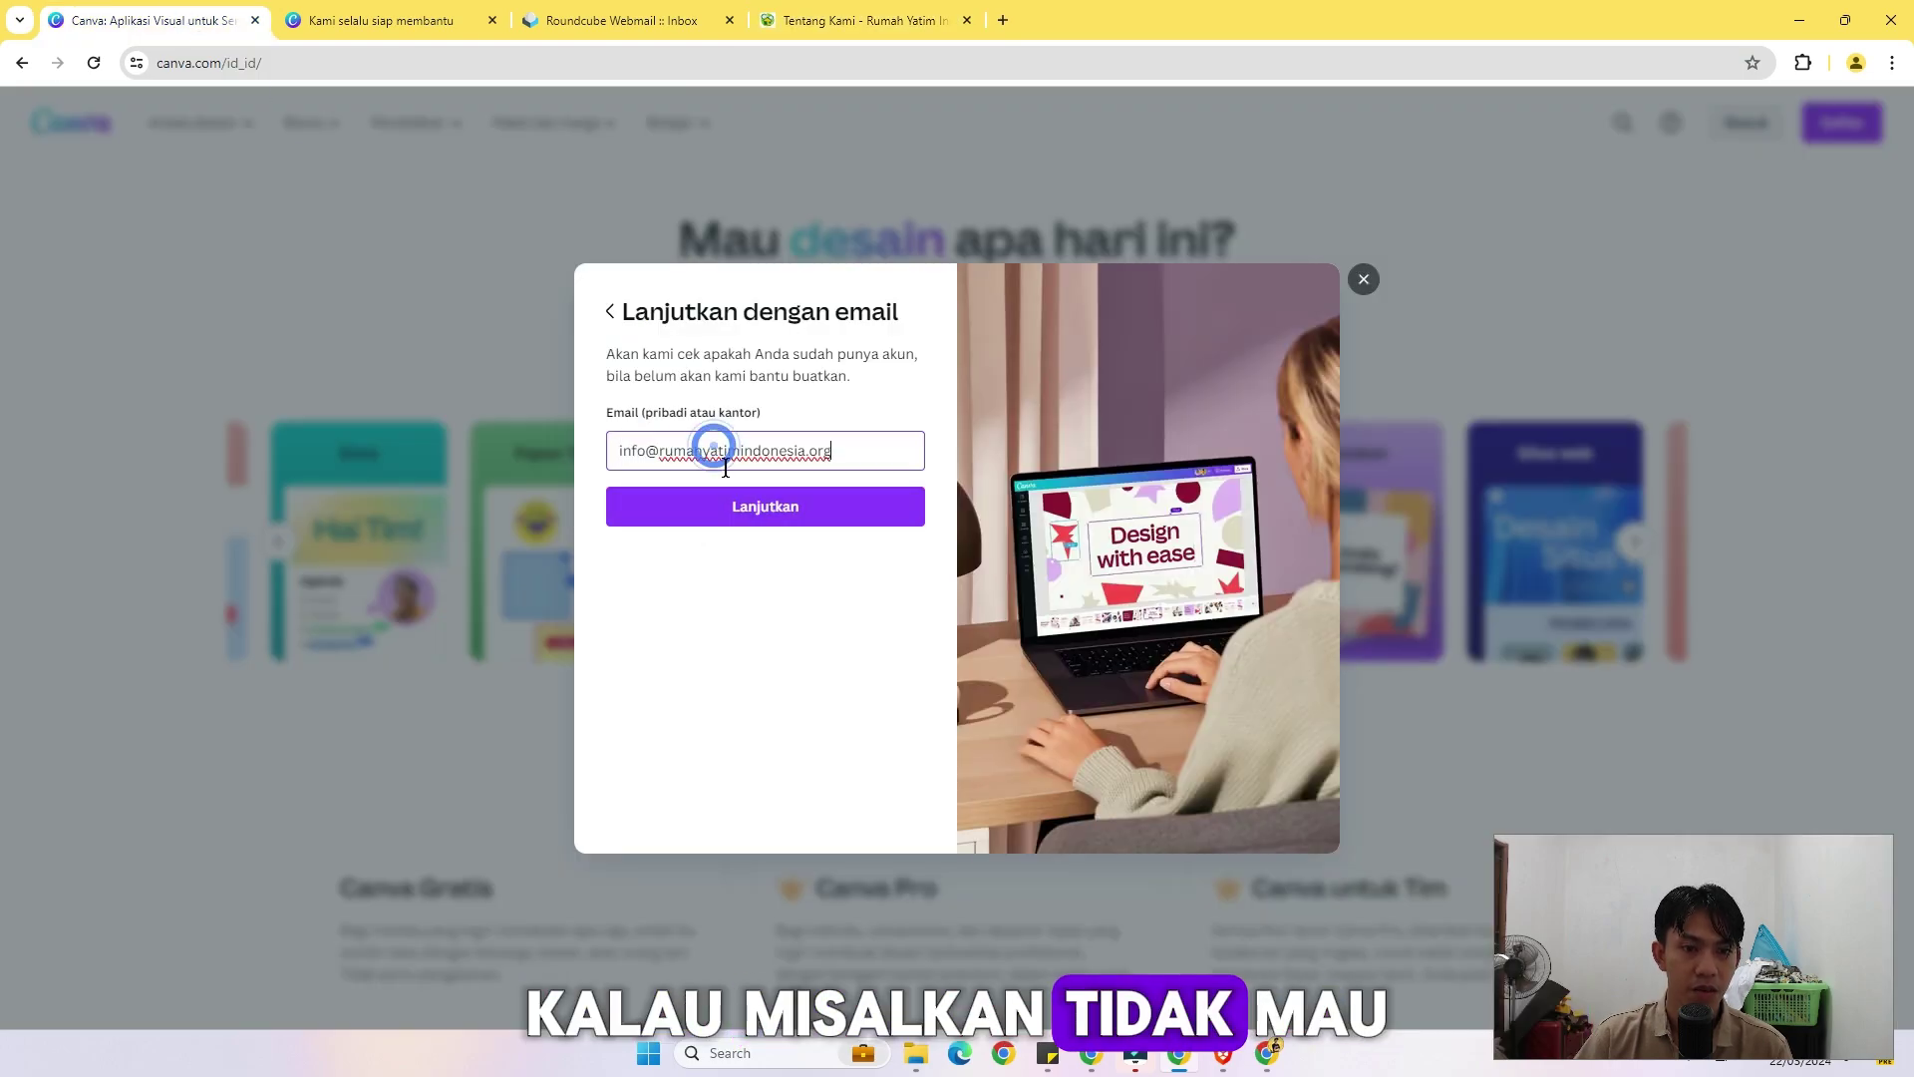
left_click(706, 519)
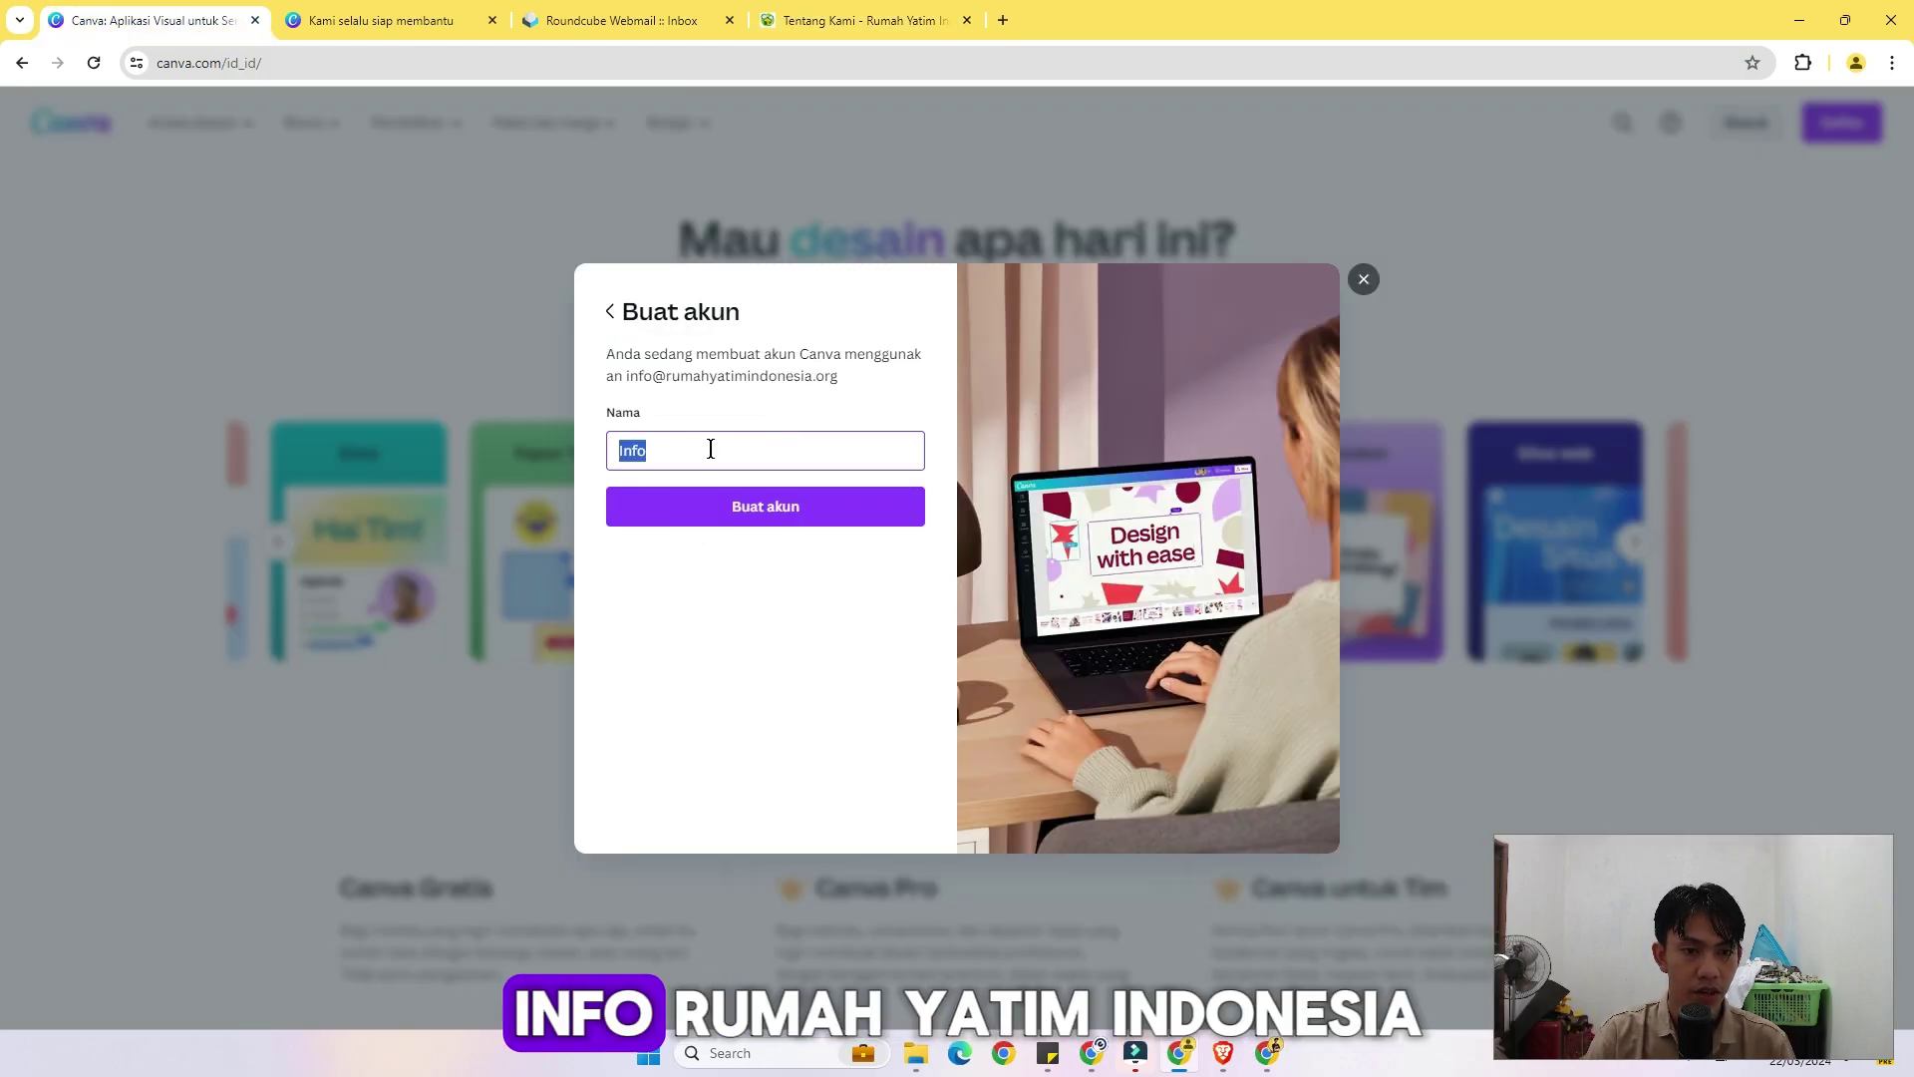
type("Rumah Yatim Indonesia")
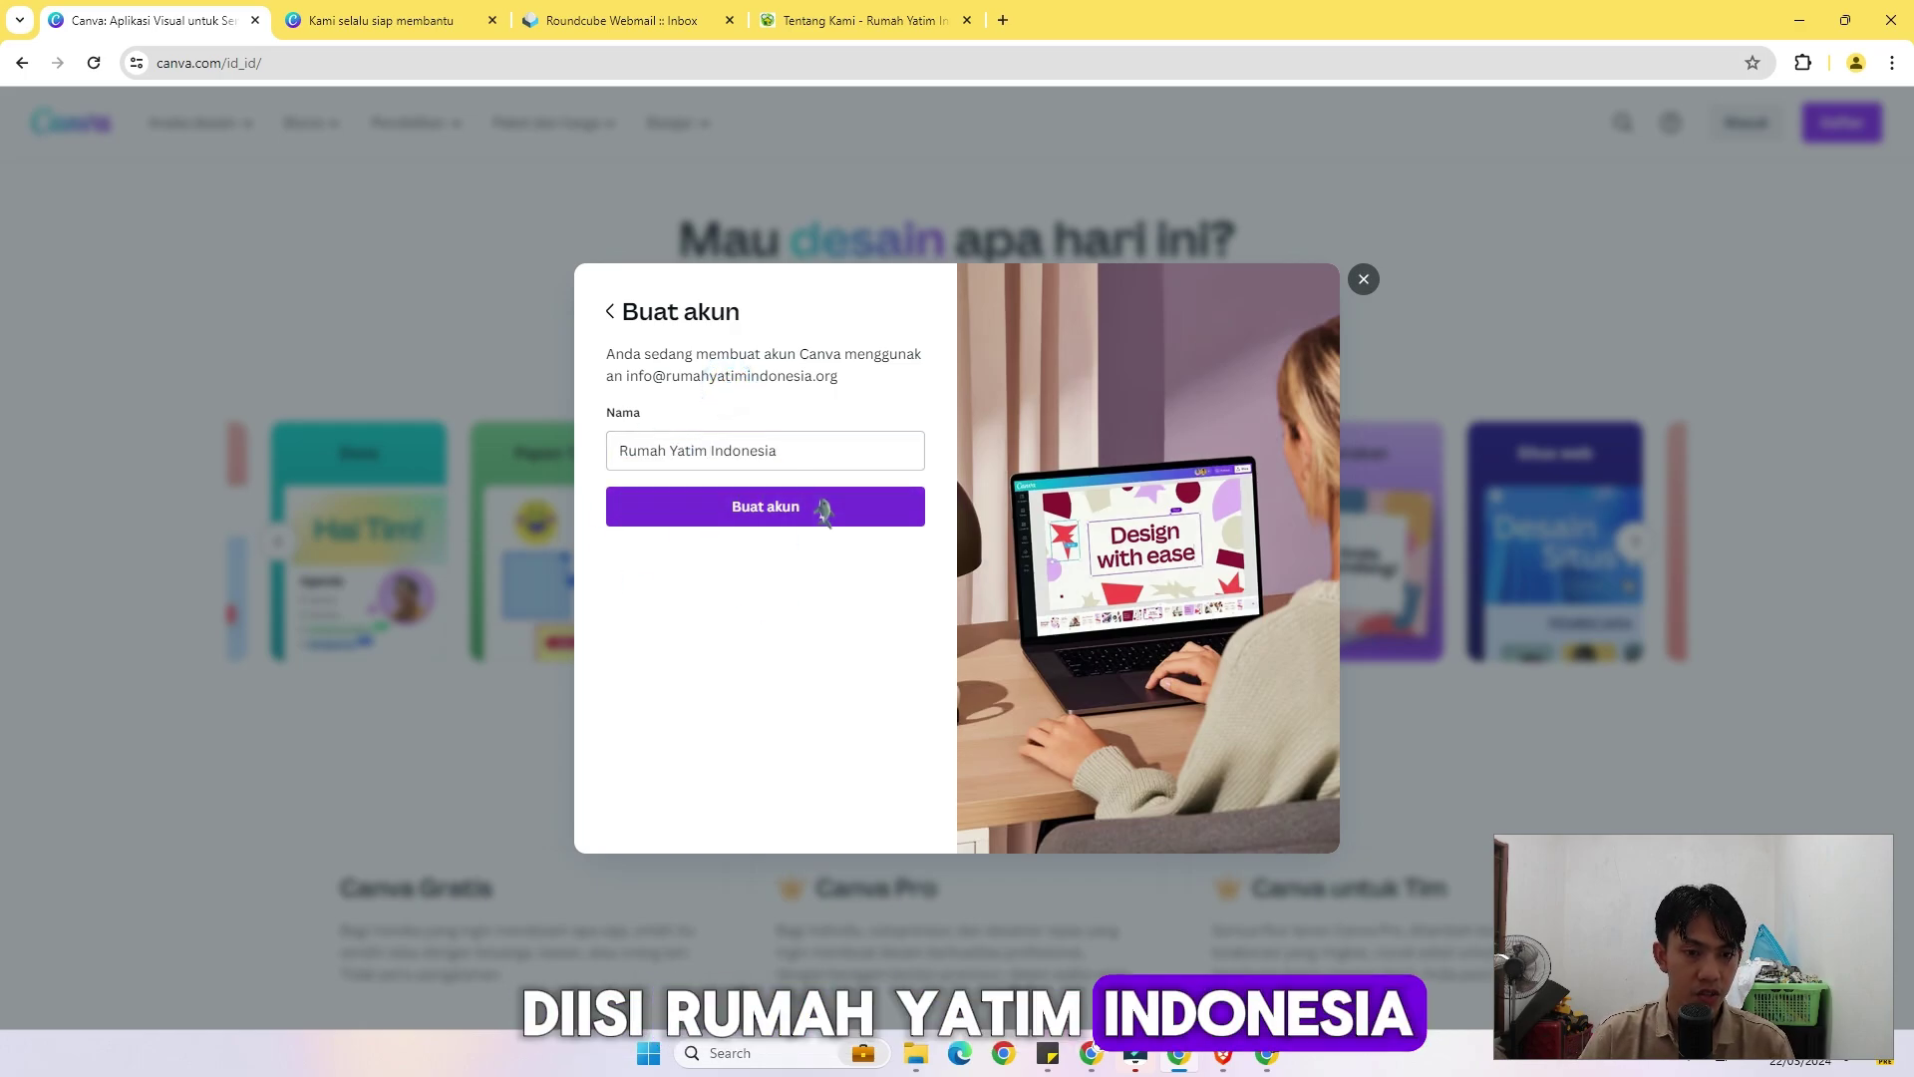
left_click(794, 520)
Highlight the sign-up code instructions, refresh the Roundcube Webmail inbox and copy the verification code from Canva's e-mail.
mouse_move(626, 296)
left_mouse_down()
mouse_move(841, 333)
mouse_move(845, 438)
left_mouse_up()
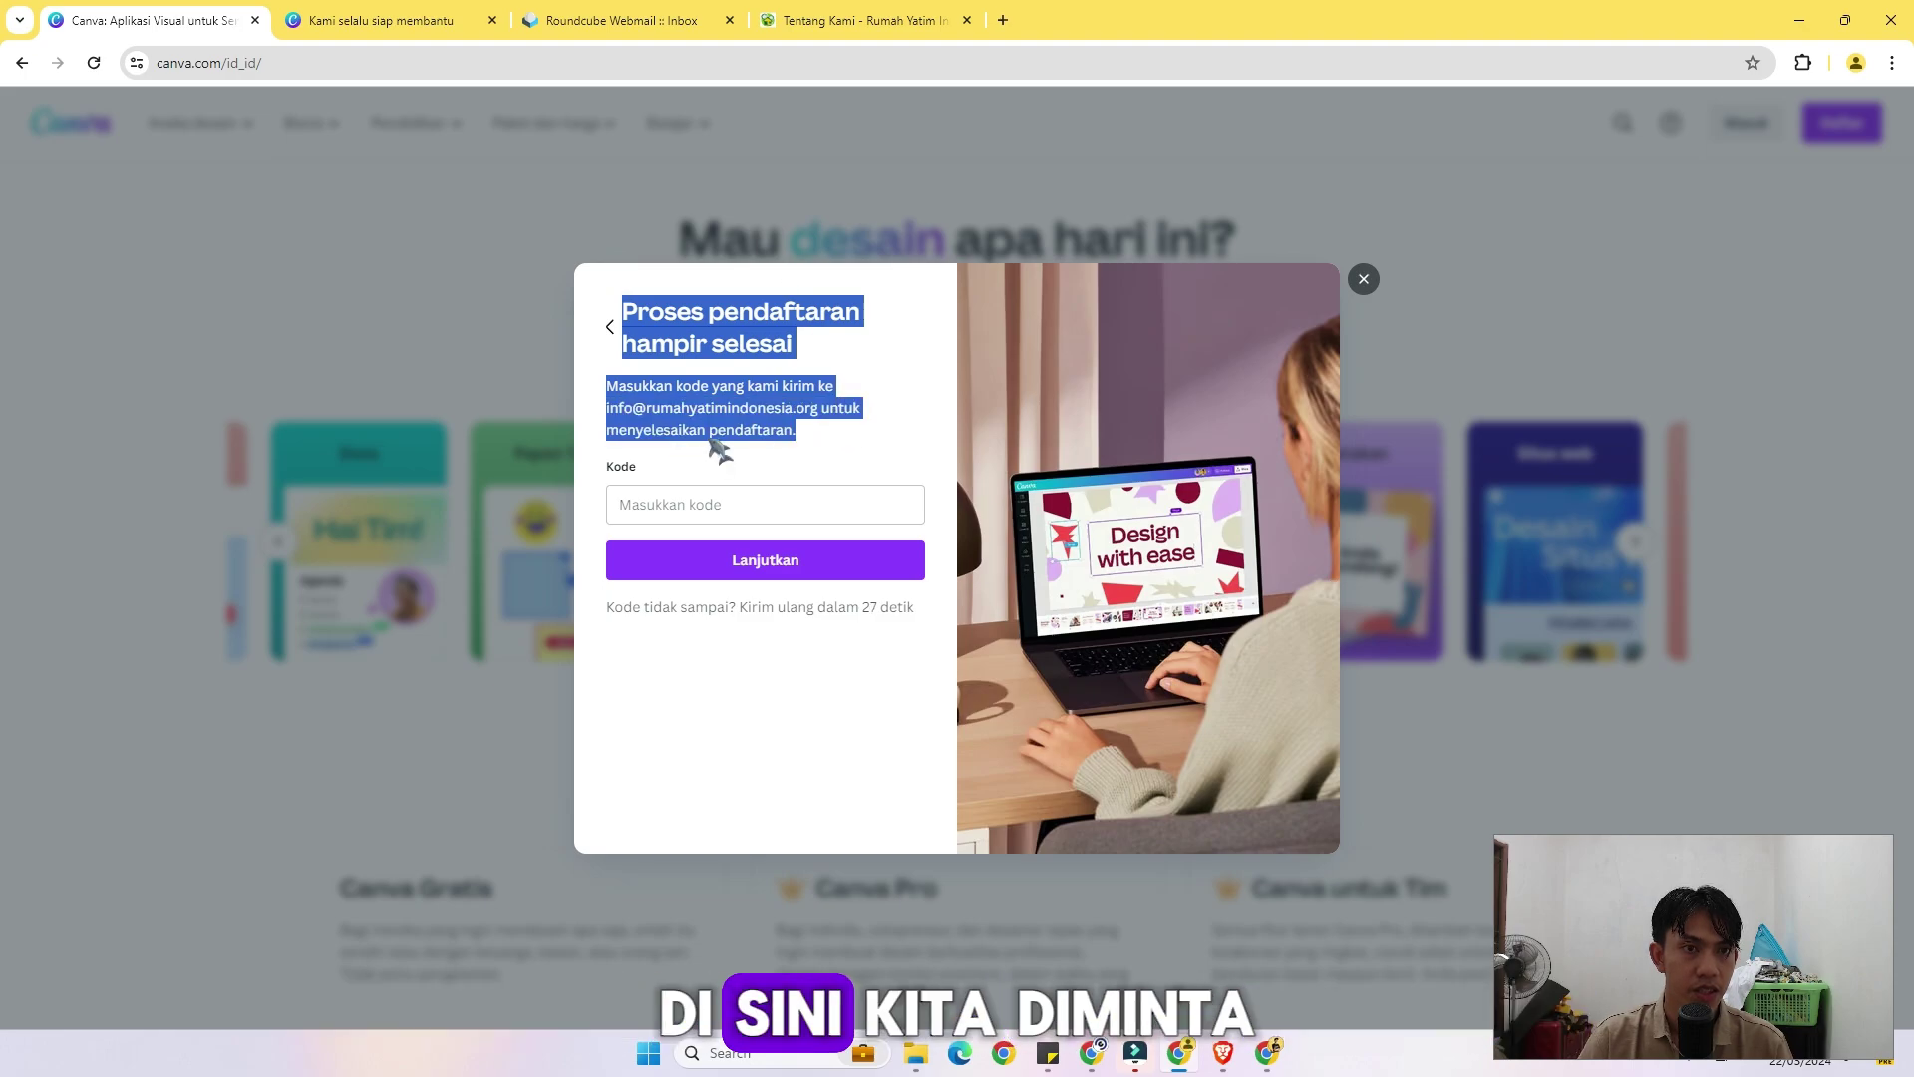
left_click(838, 452)
left_click(726, 501)
left_click(618, 20)
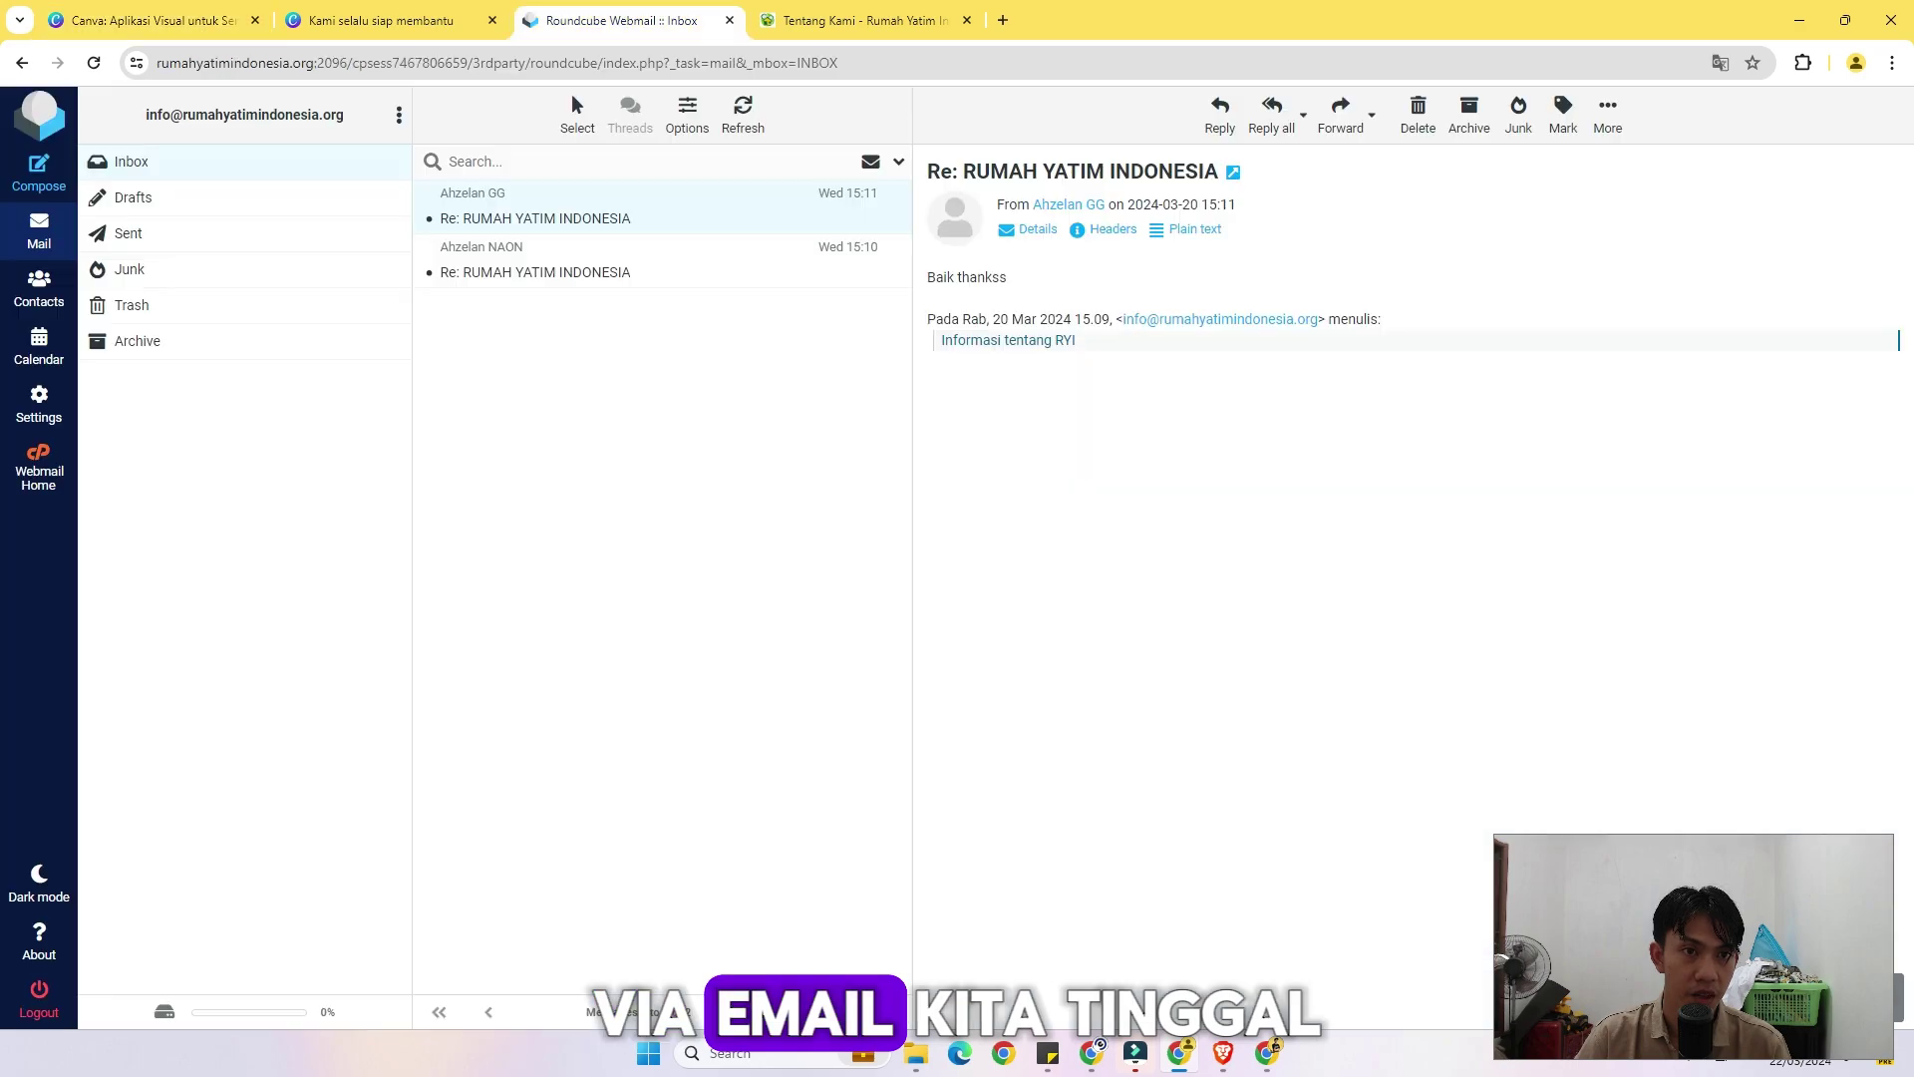
left_click(746, 117)
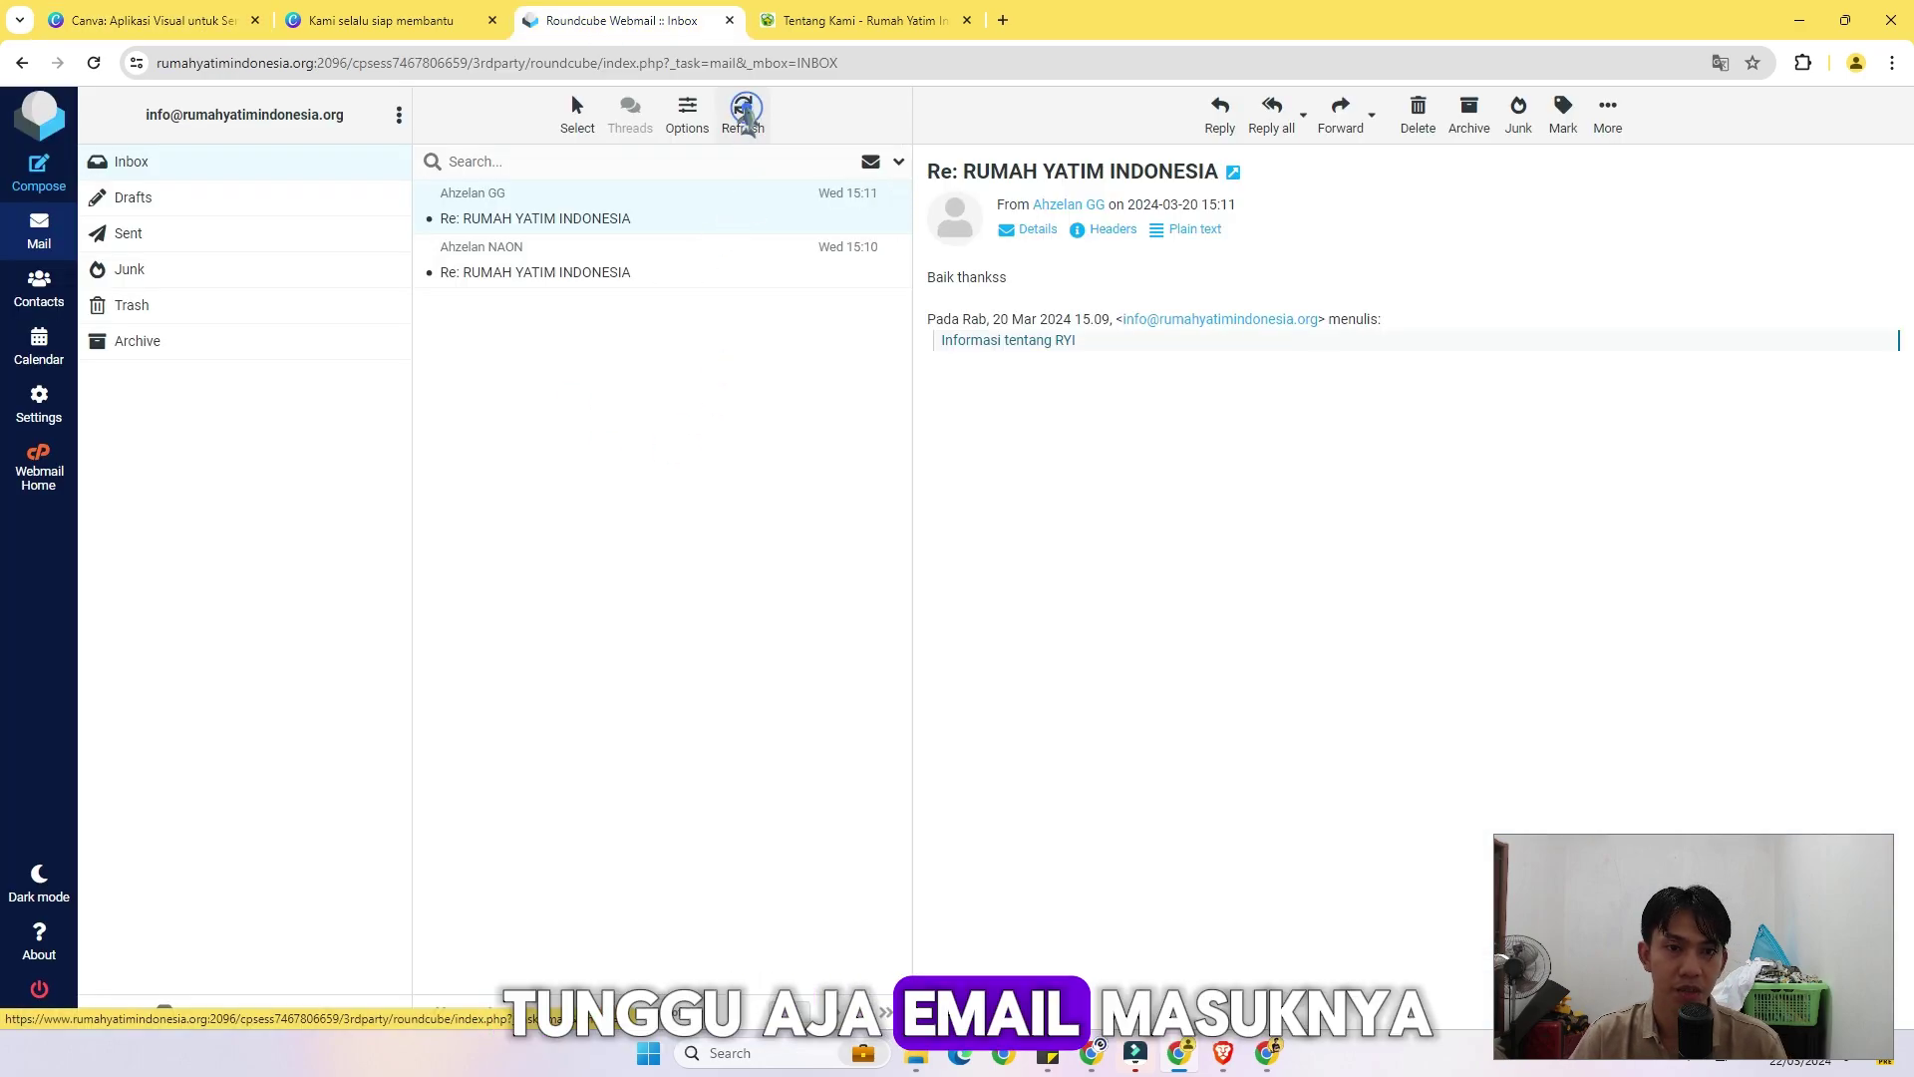
left_click(529, 219)
double_click(1421, 503)
key("ctrl+c")
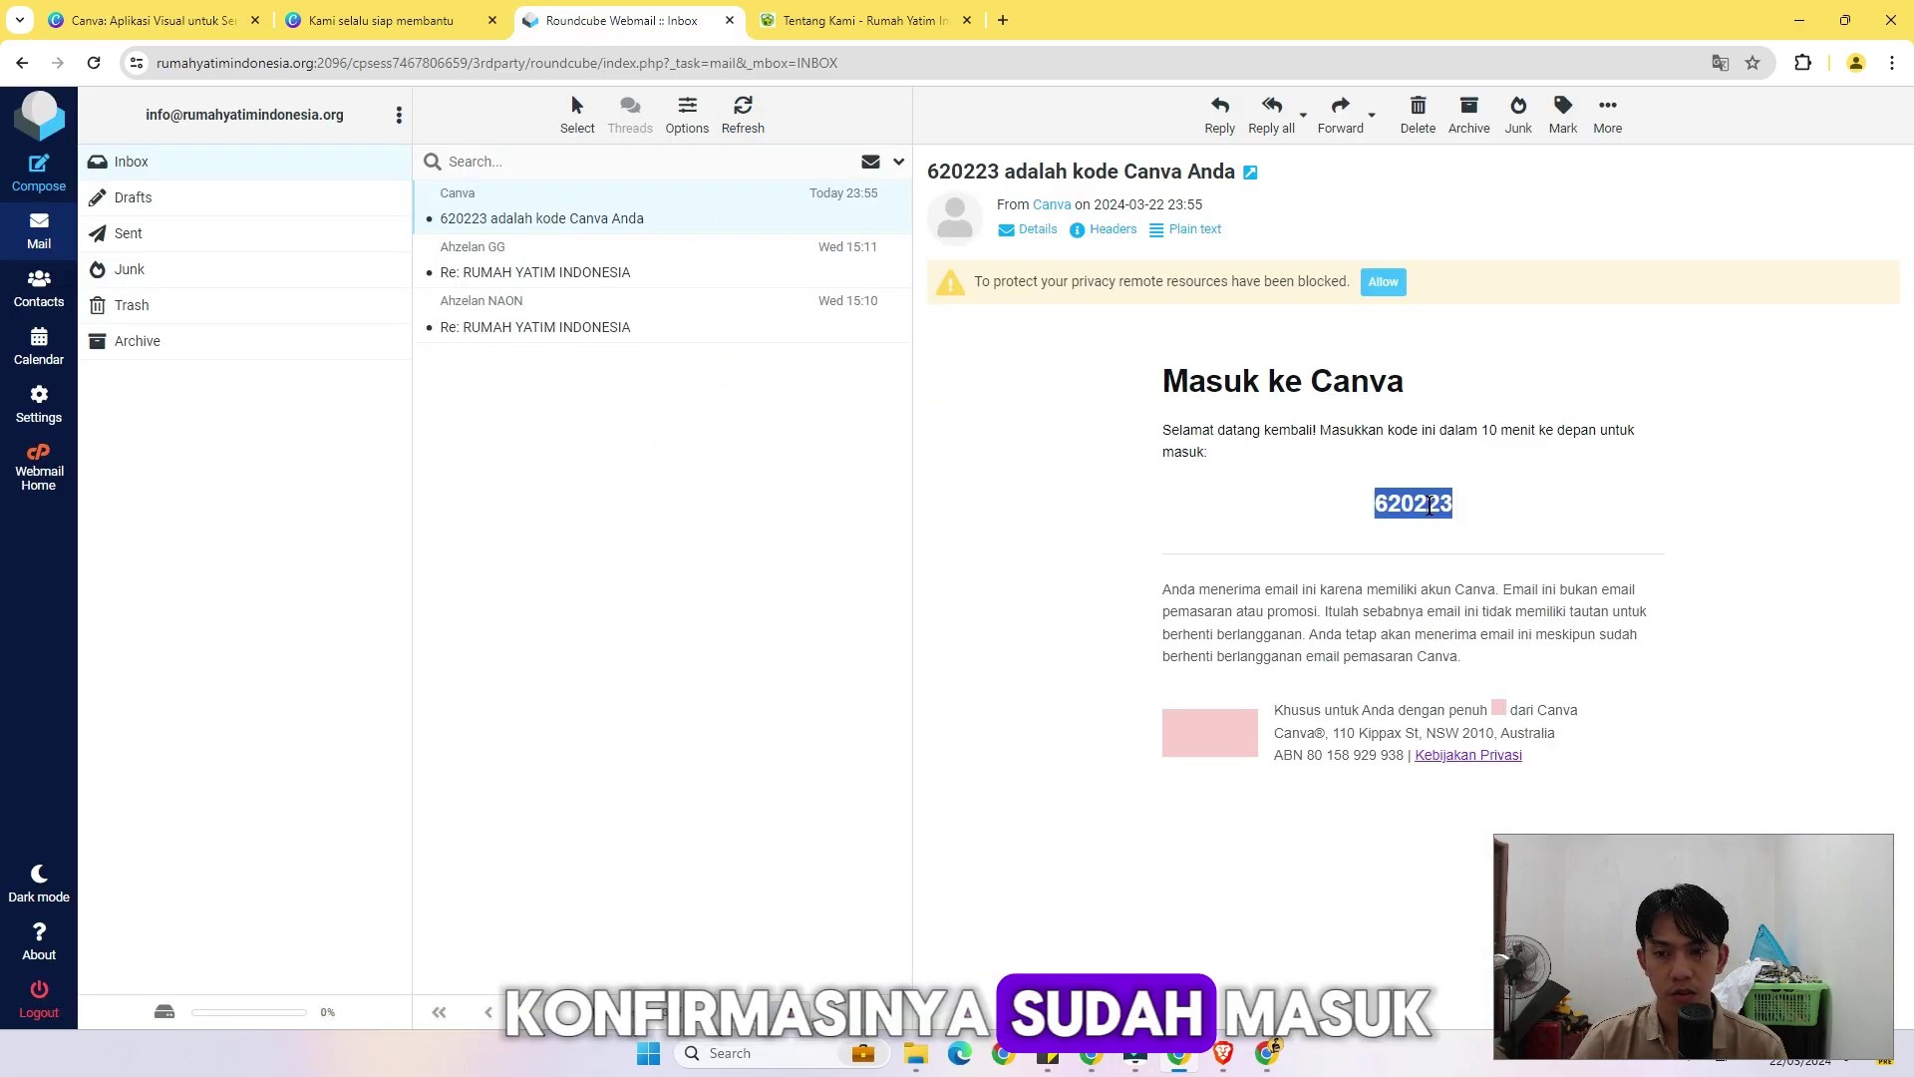
Return to the Canva sign-up form and paste the verification code into the Kode field.
left_click(329, 20)
left_click(154, 20)
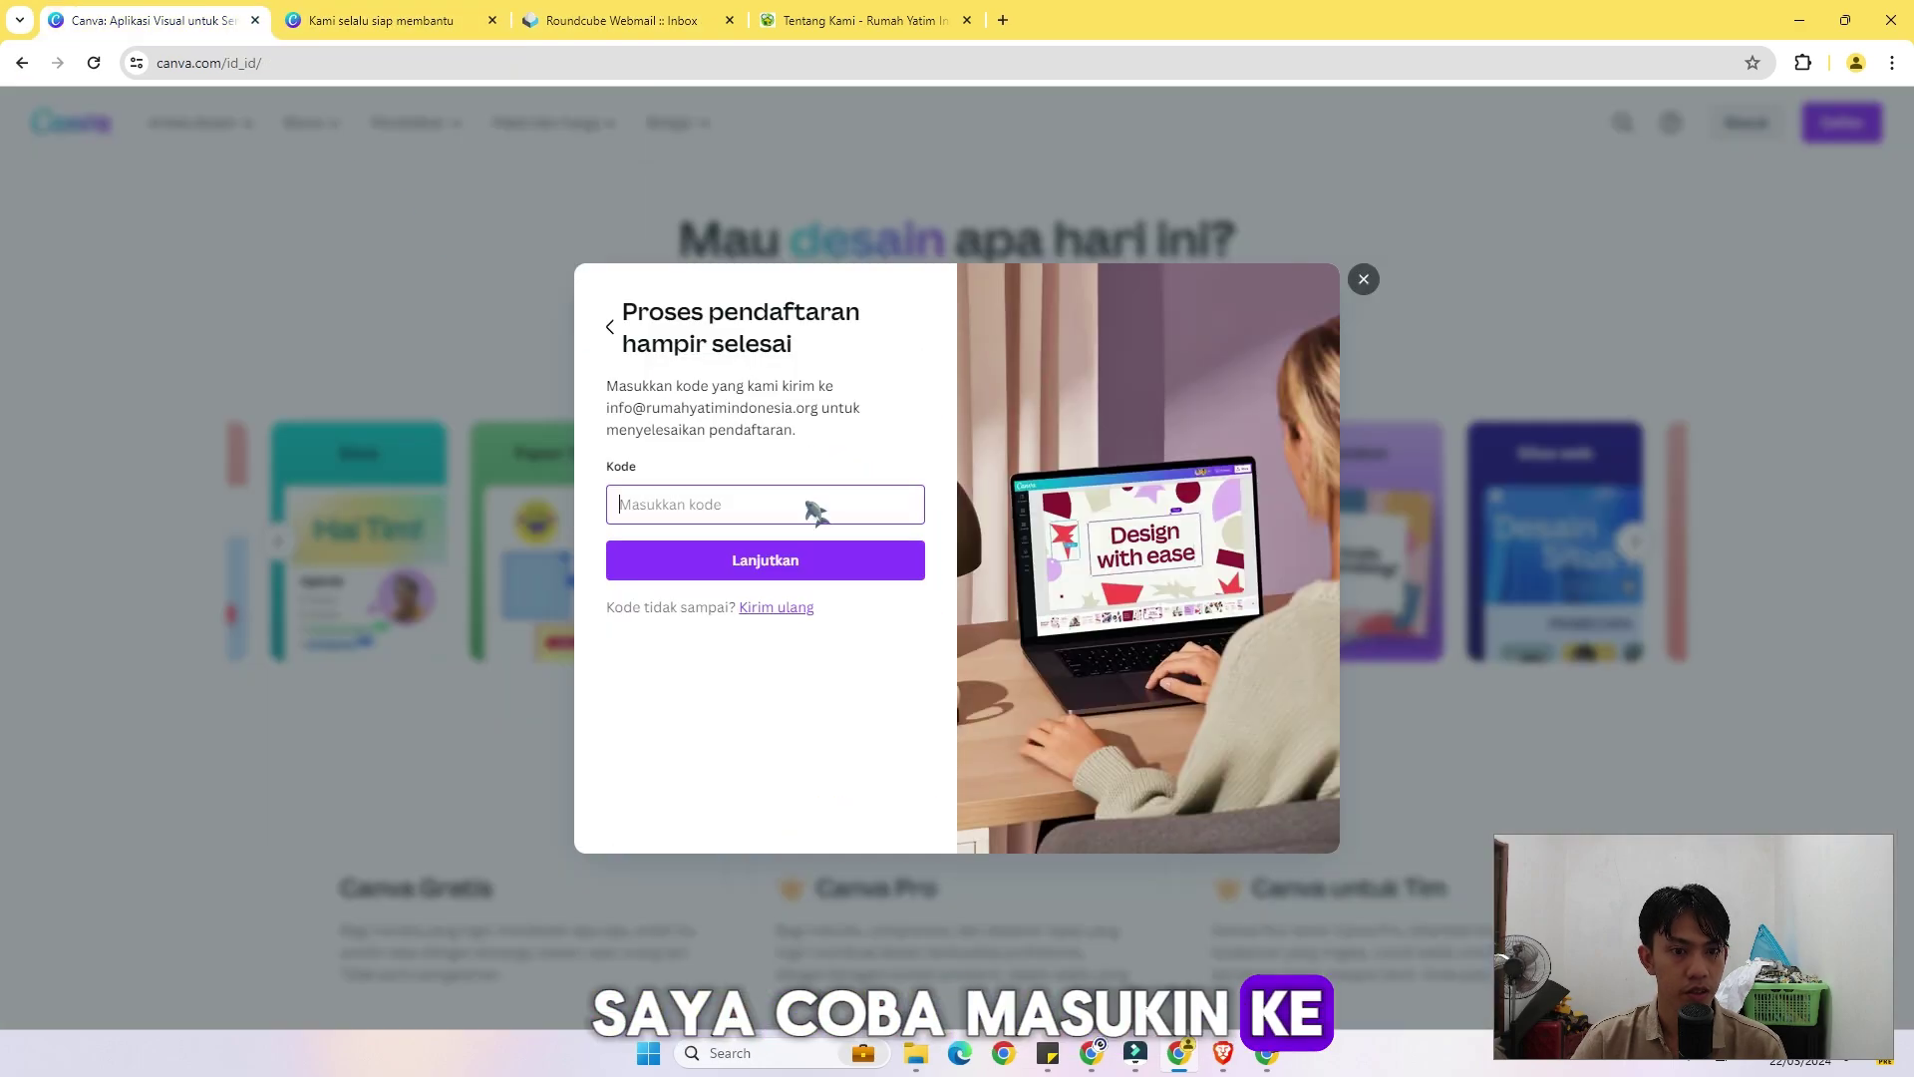
left_click(757, 498)
key("ctrl+v")
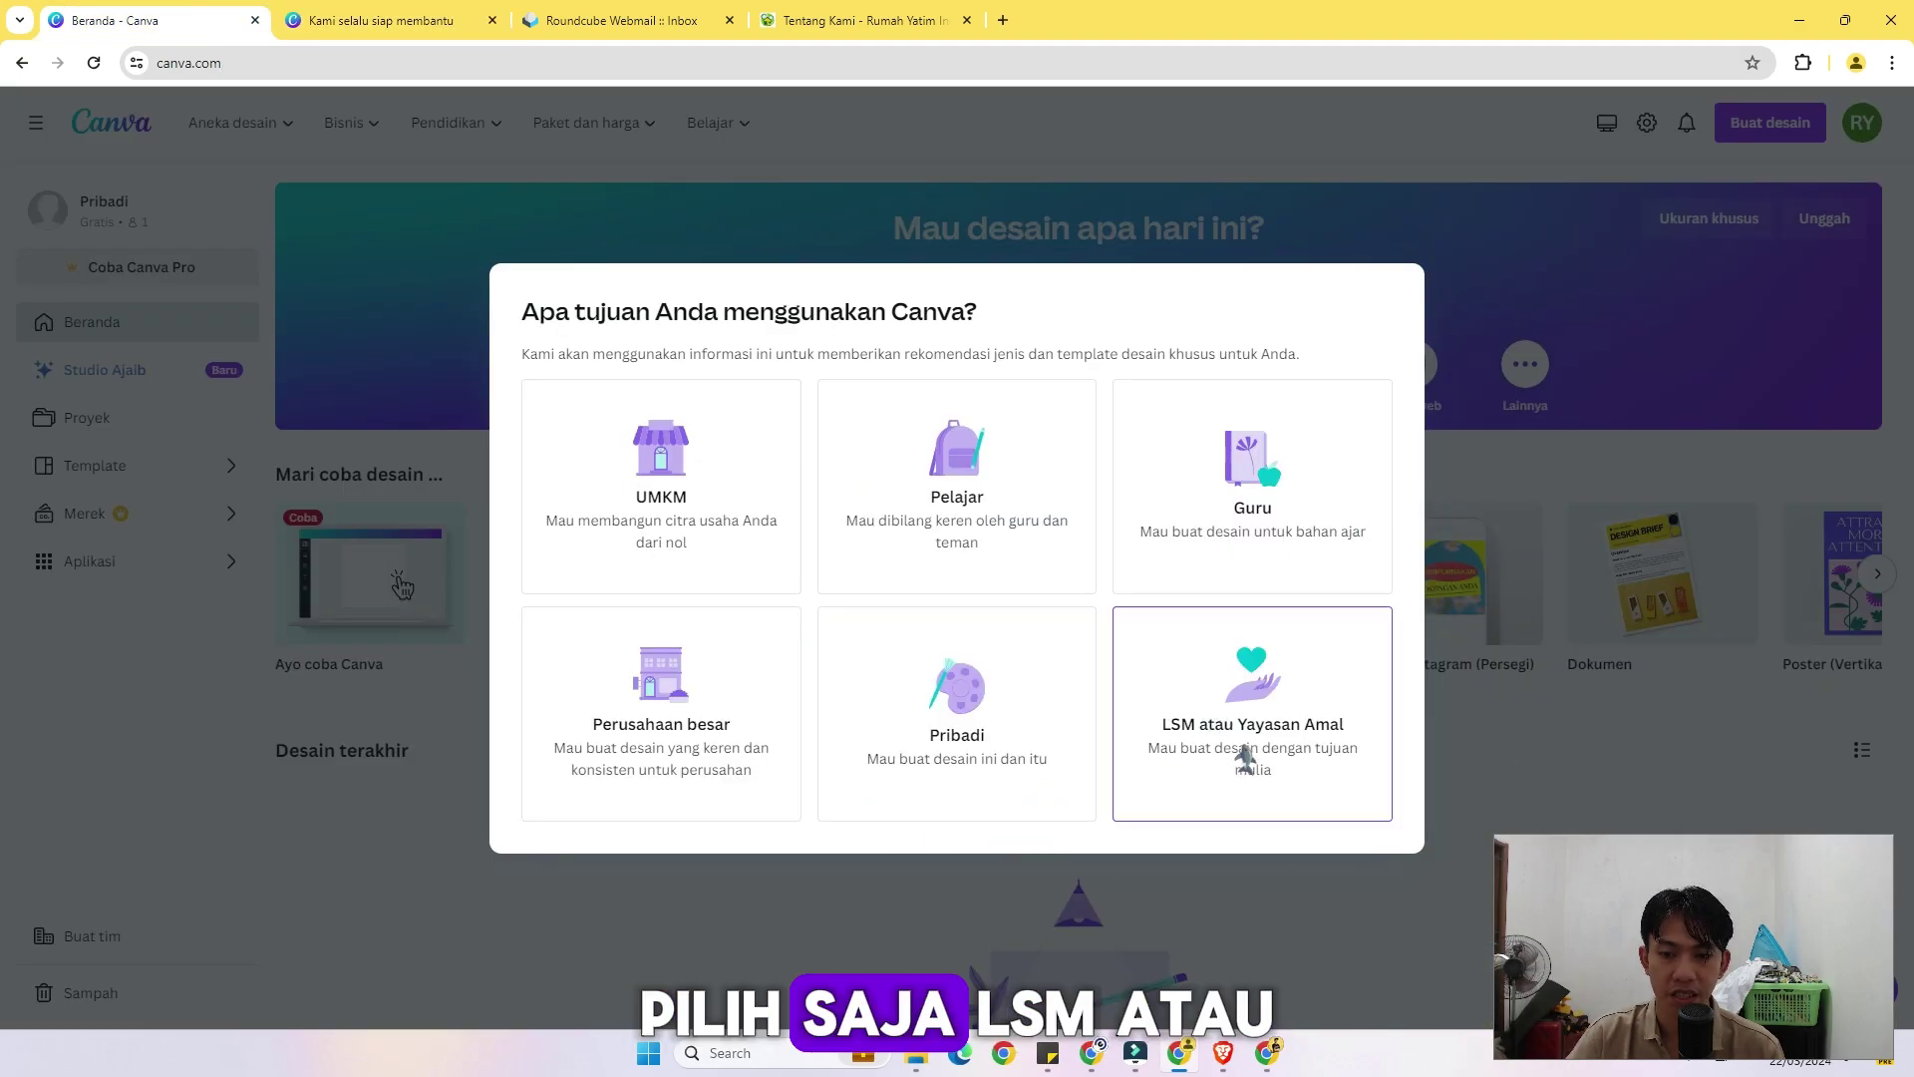
Choose "LSM atau Yayasan Amal" as the purpose for using Canva and start the free nonprofit application.
left_click(1258, 690)
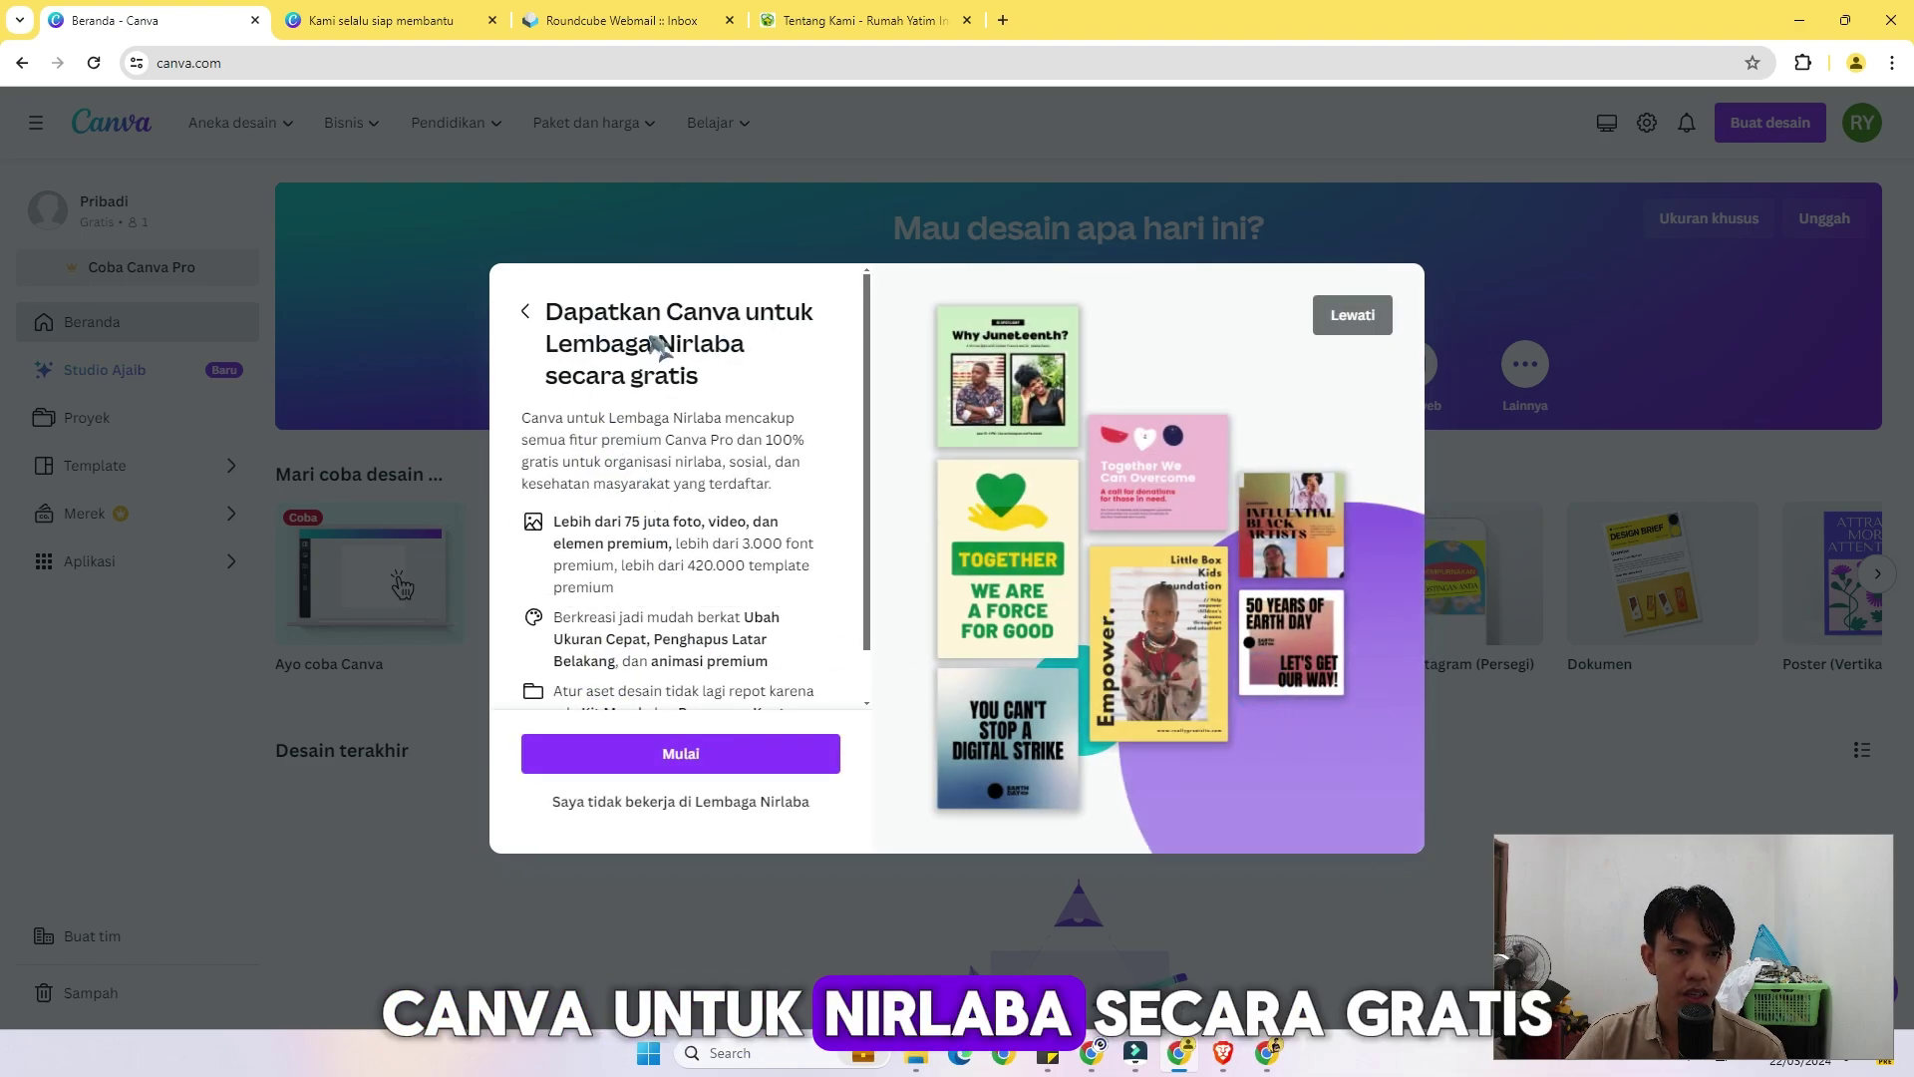
scroll(686, 419, "down", 1)
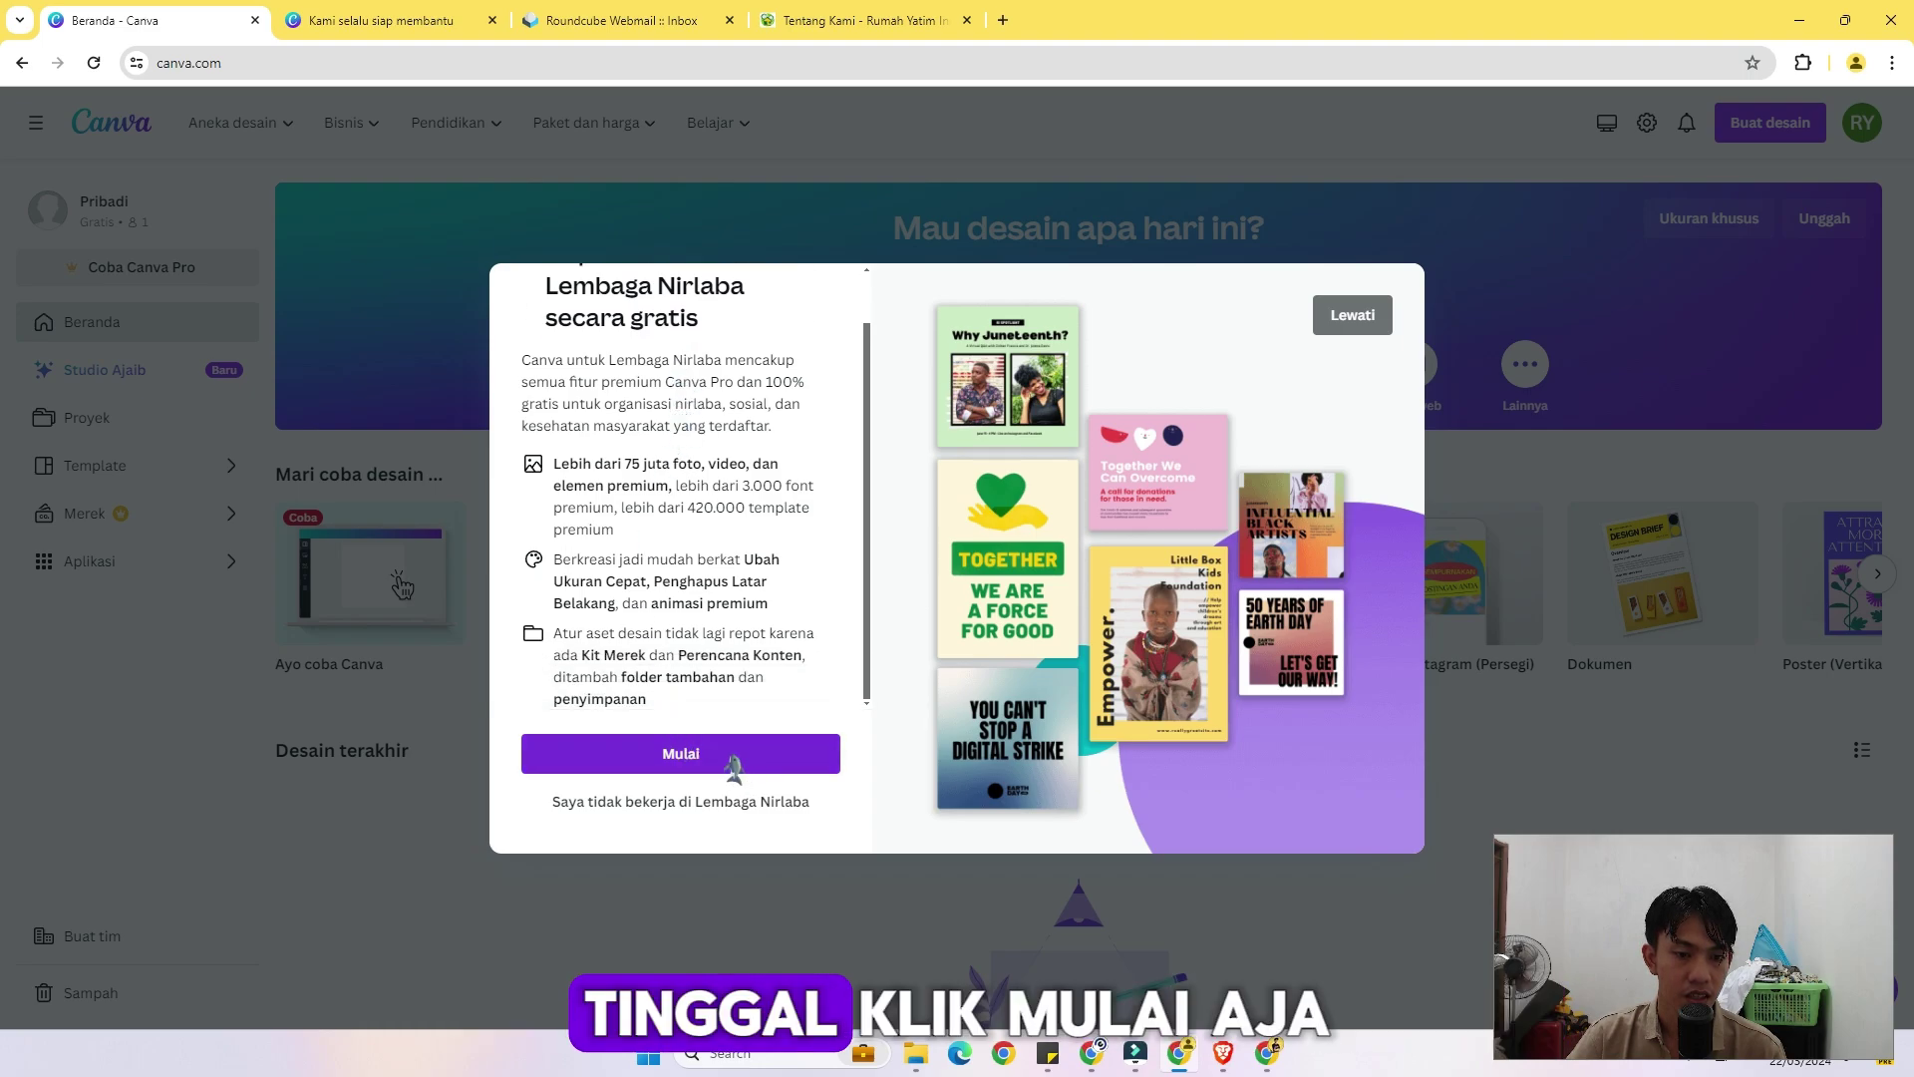
left_click(695, 755)
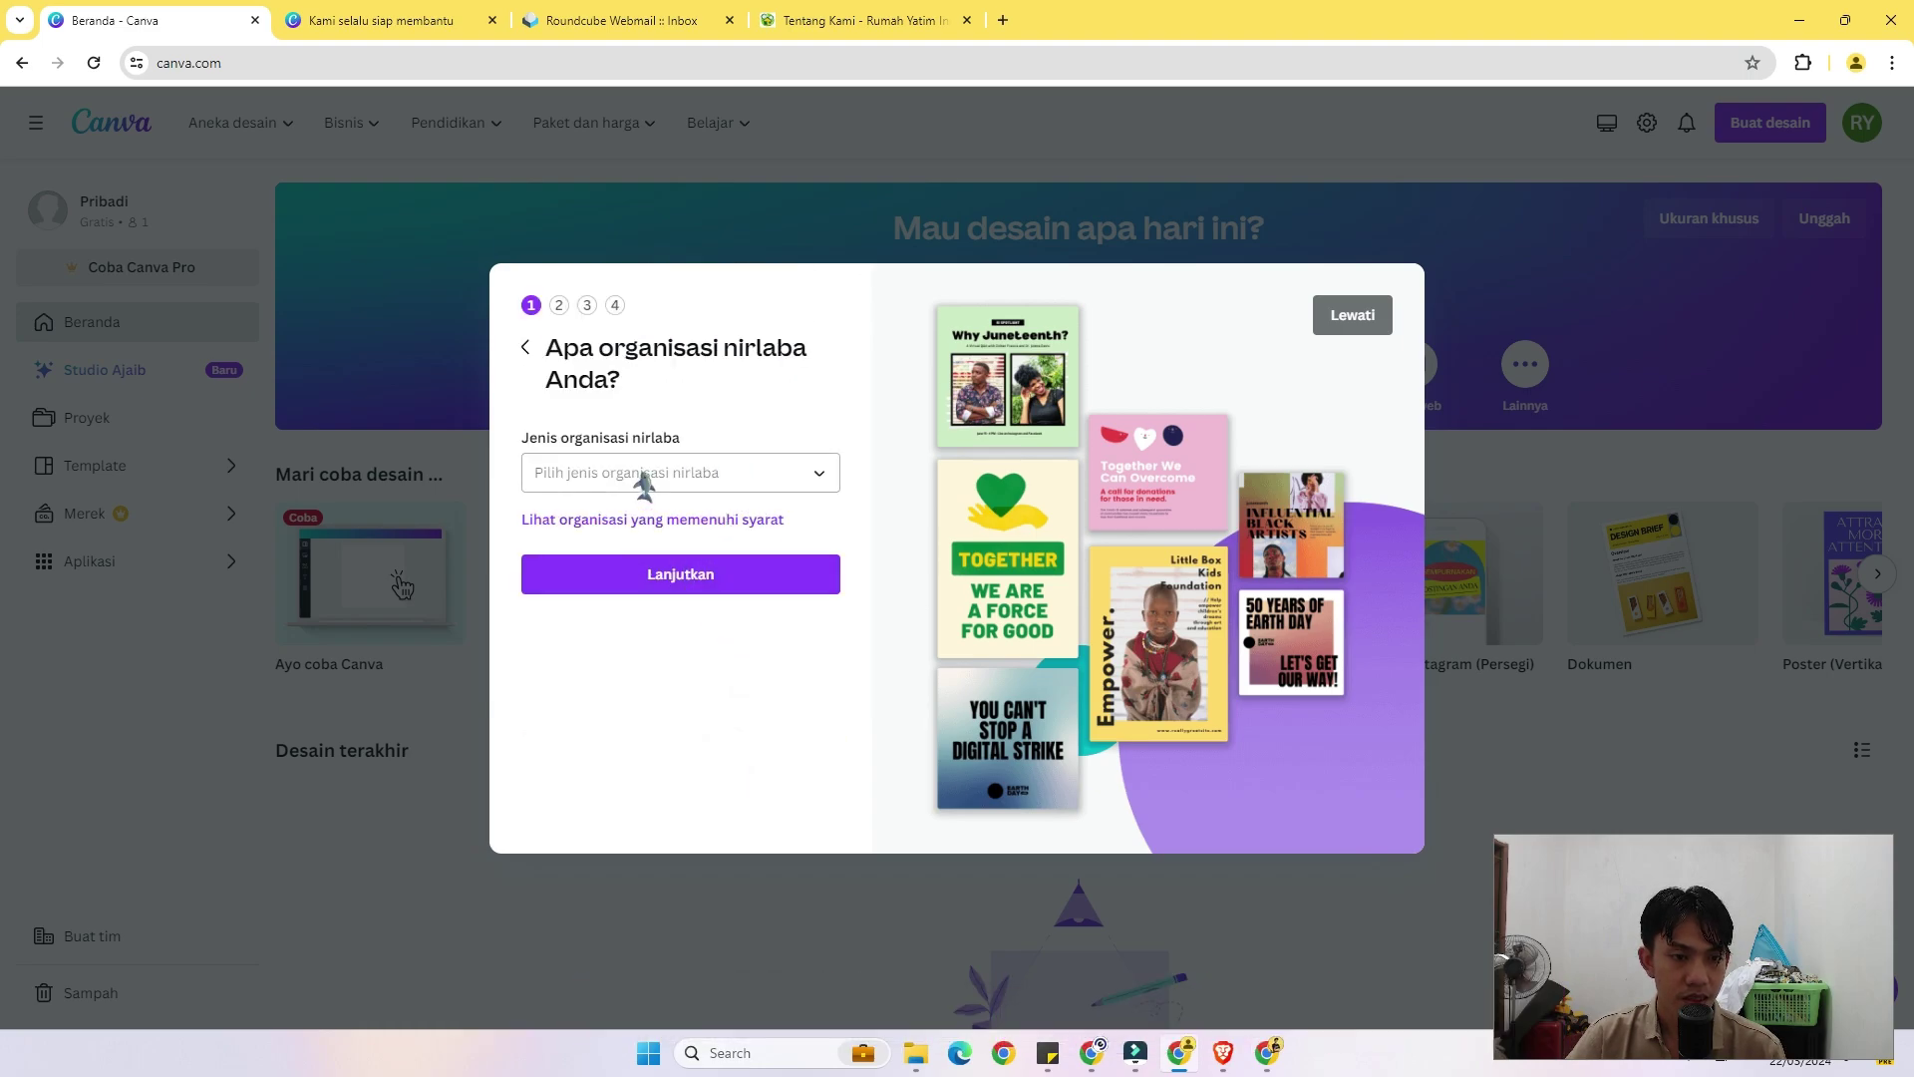
Set the nonprofit type to "Organisasi nirlaba terdaftar" and search the organisation list for "kita bisa".
left_click(765, 486)
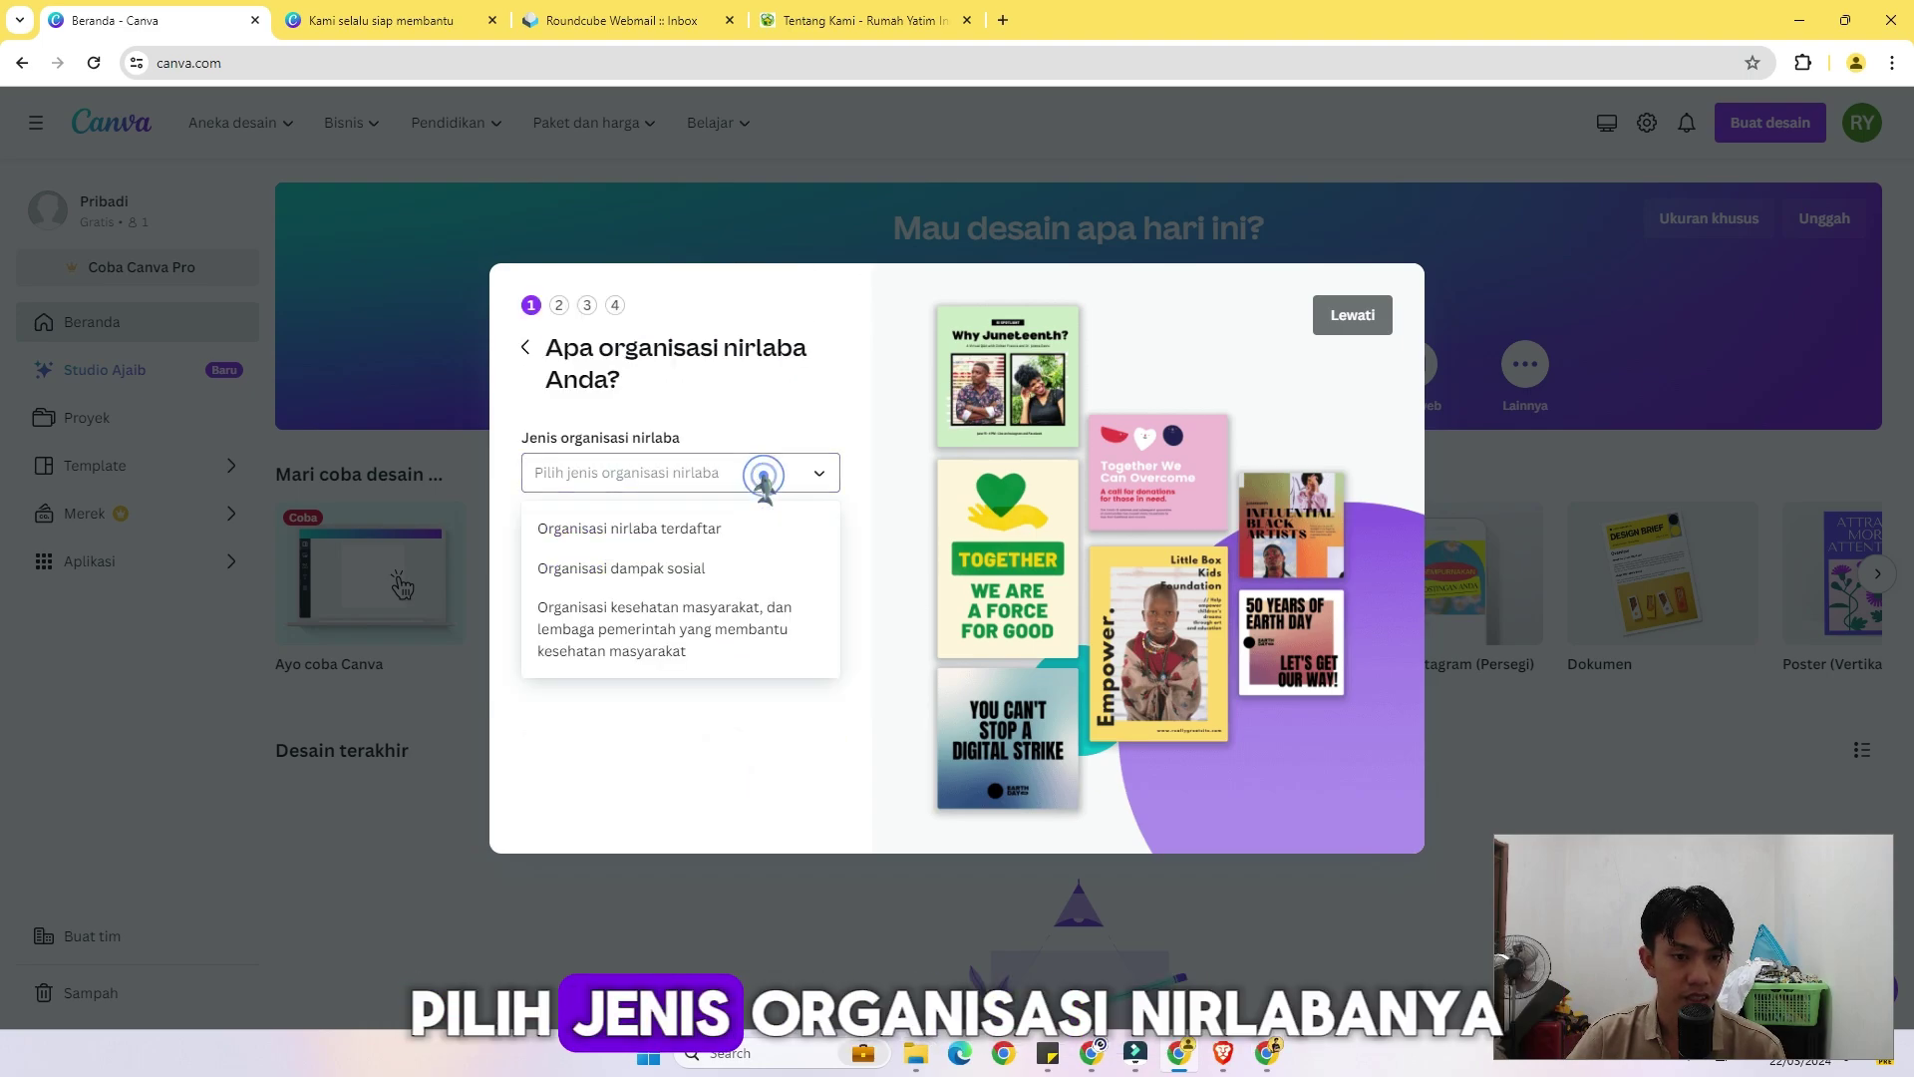
left_click(695, 536)
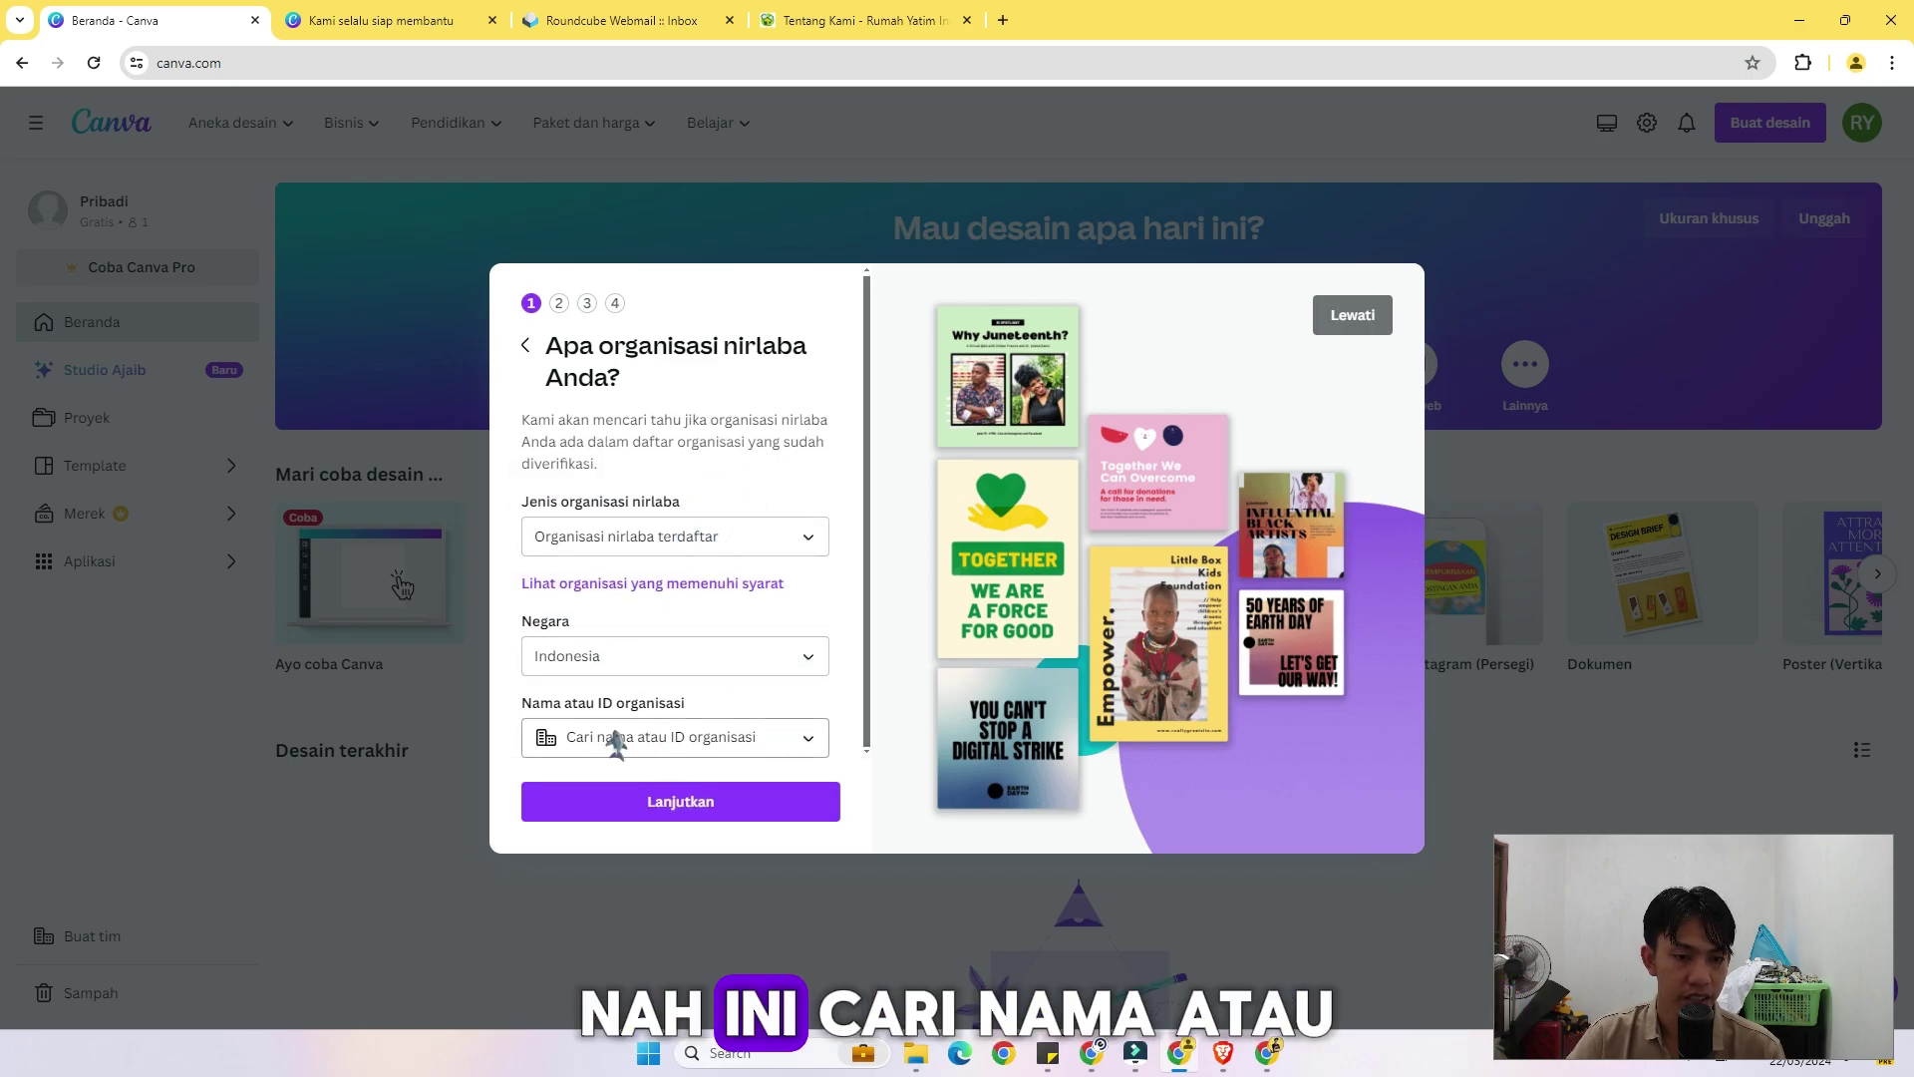
left_click(735, 738)
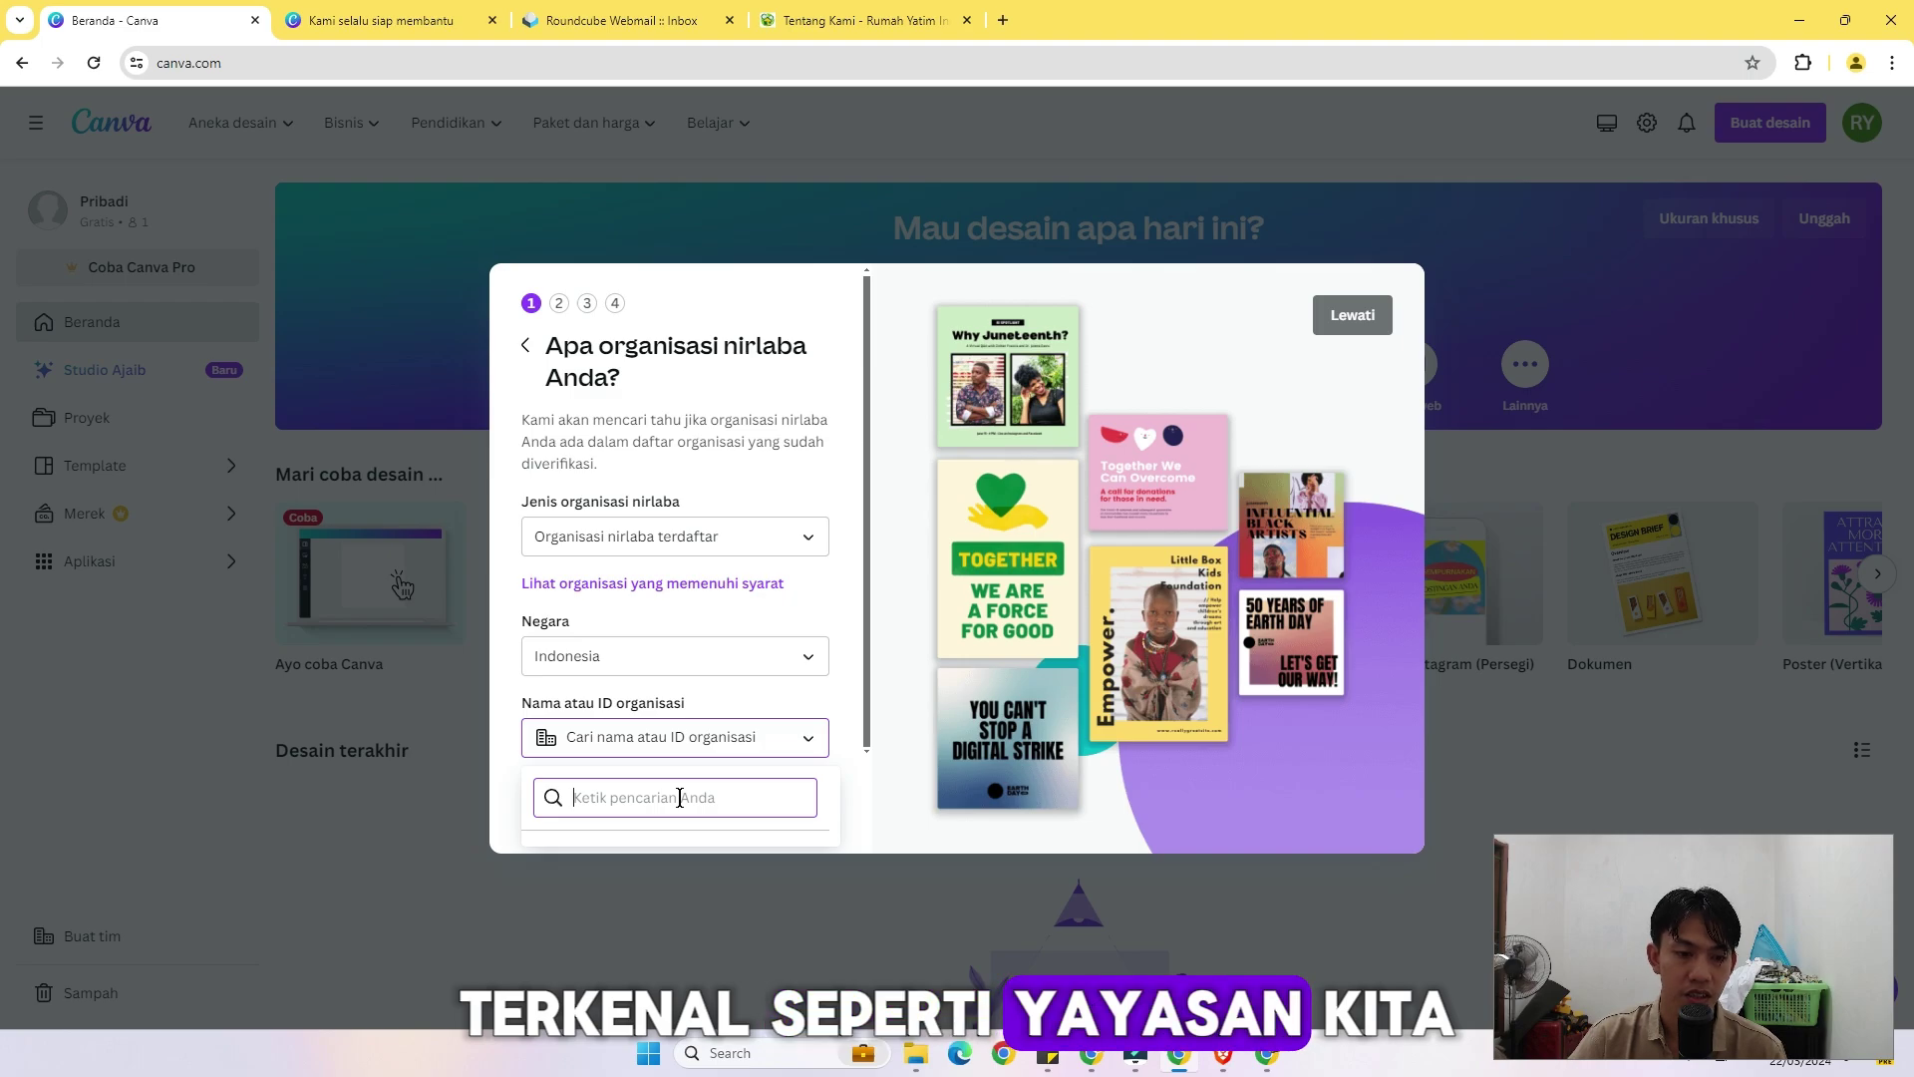
type("kita bisa")
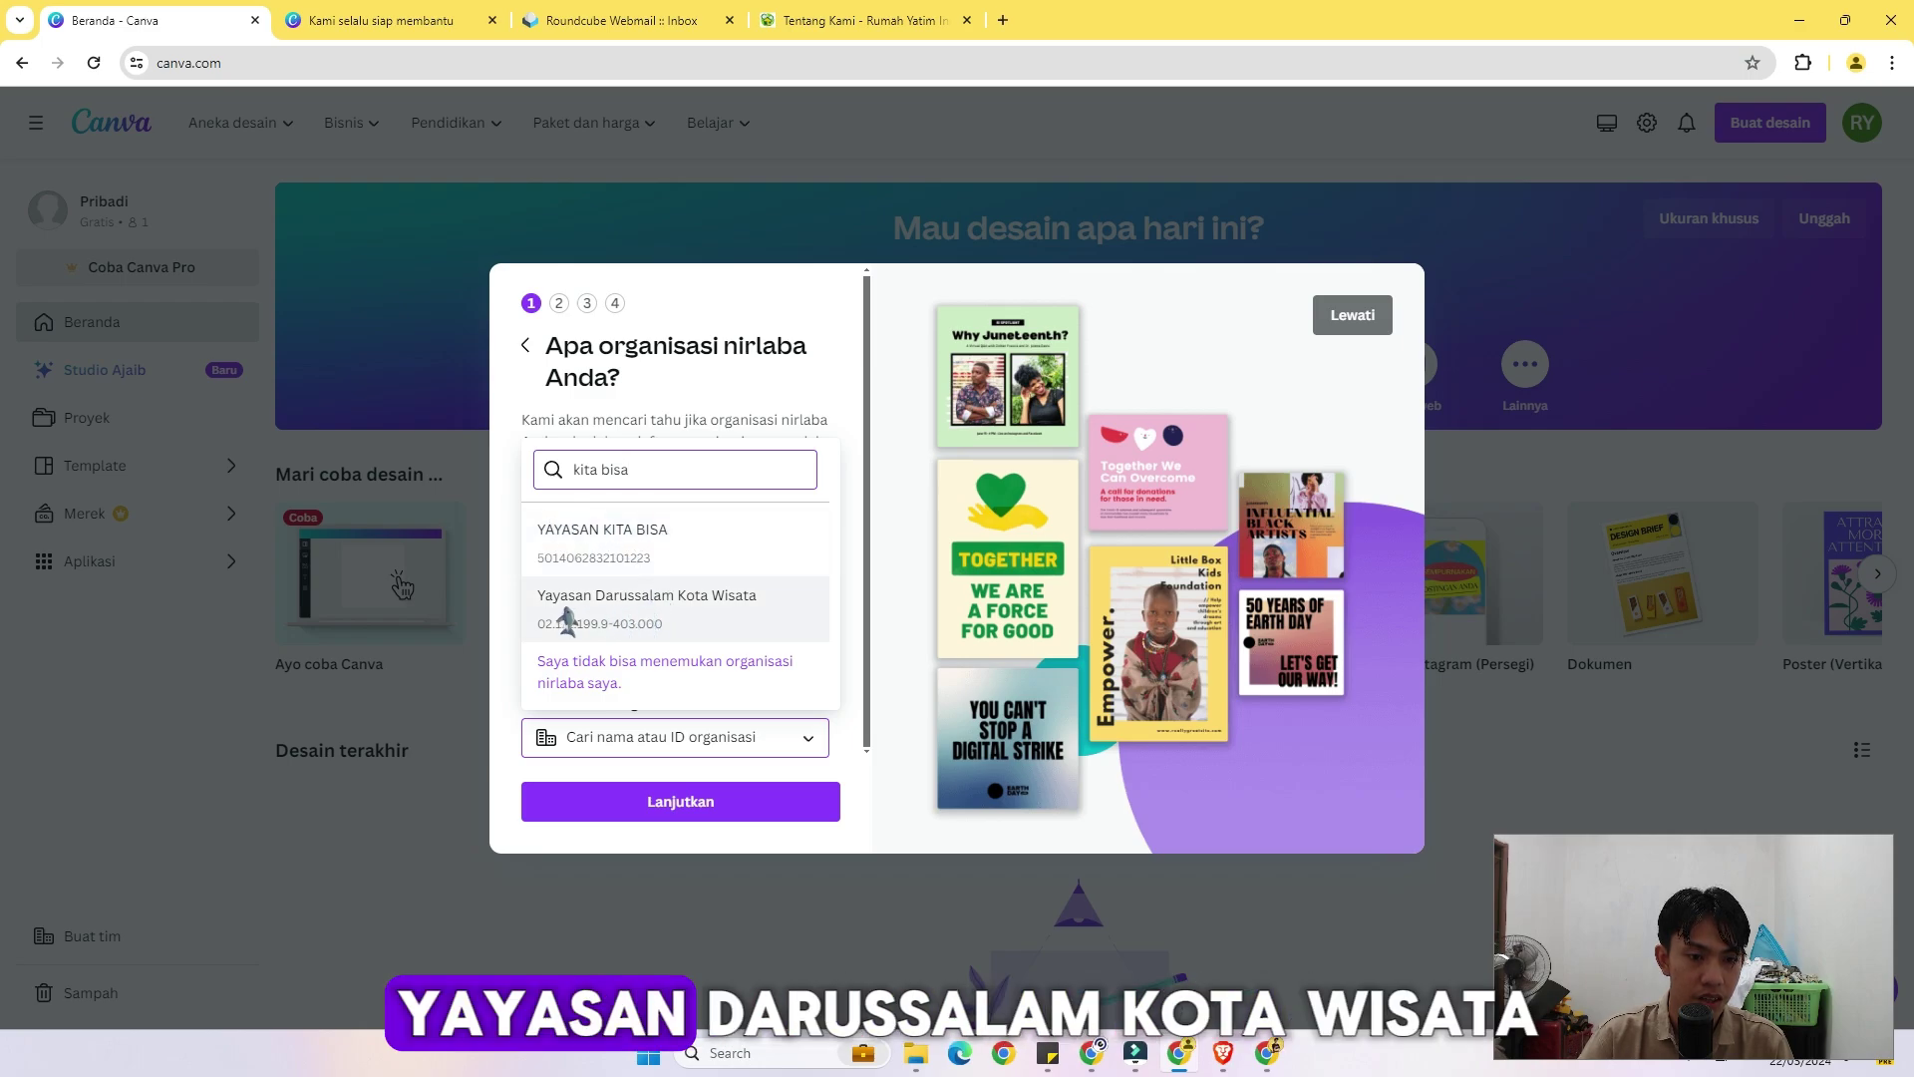
Search for "yayasan rumah yatim", check the registered name in Akta Kemenkumham.jpg and choose "Saya tidak bisa menemukan organisasi nirlaba saya".
triple_click(697, 473)
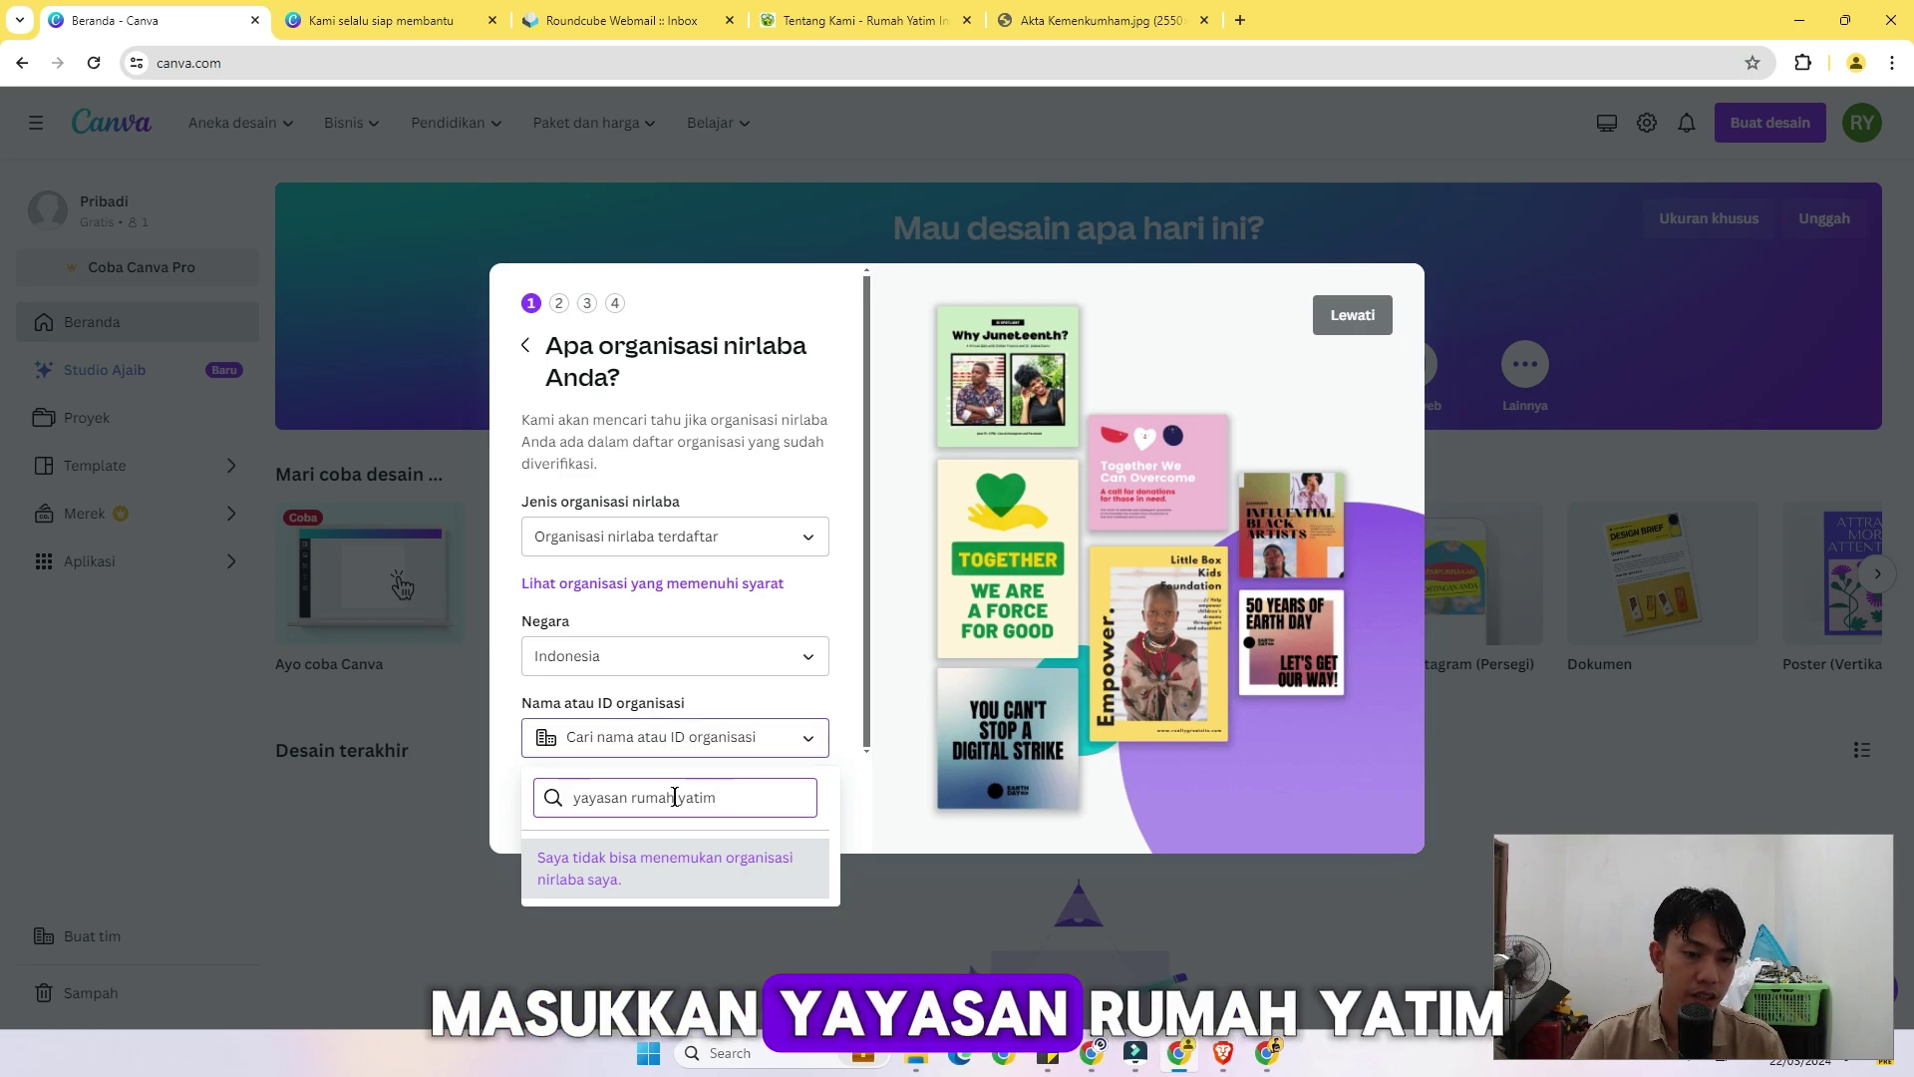
left_click(1132, 20)
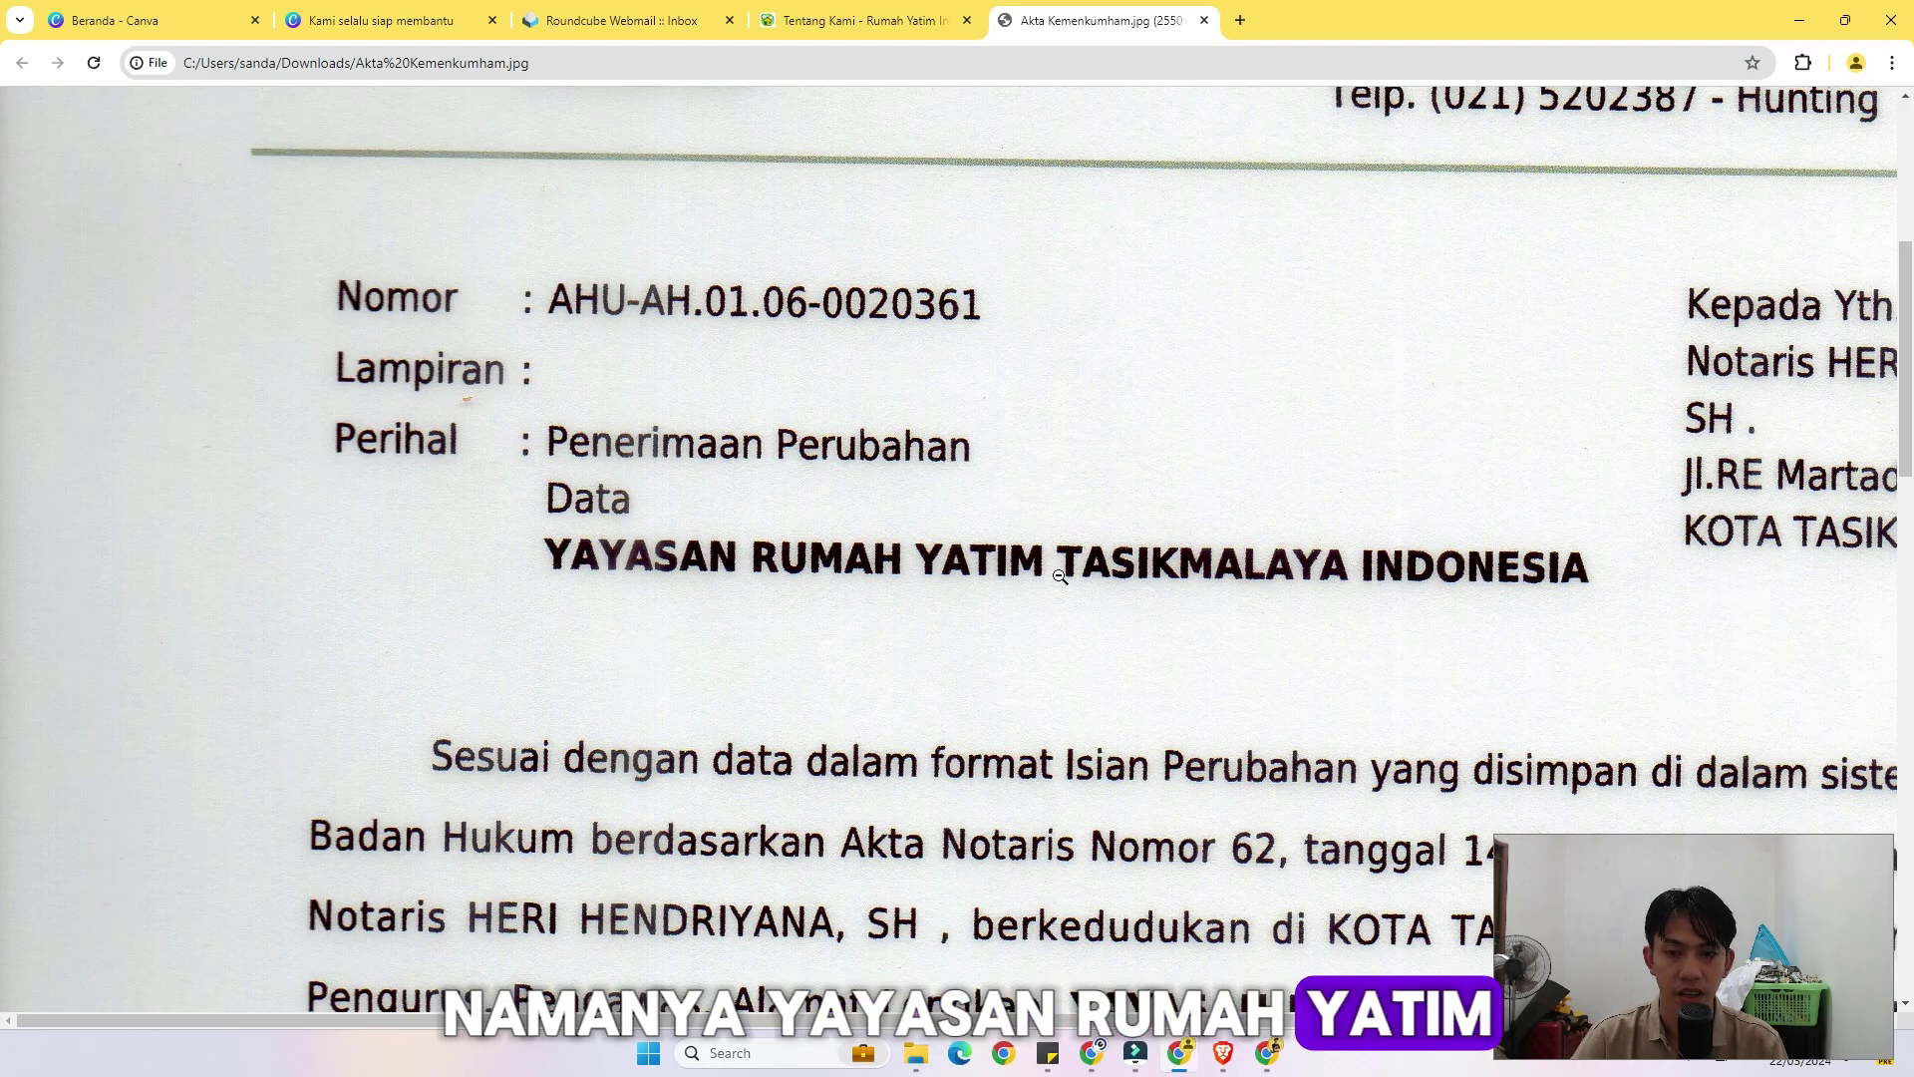
left_click(169, 24)
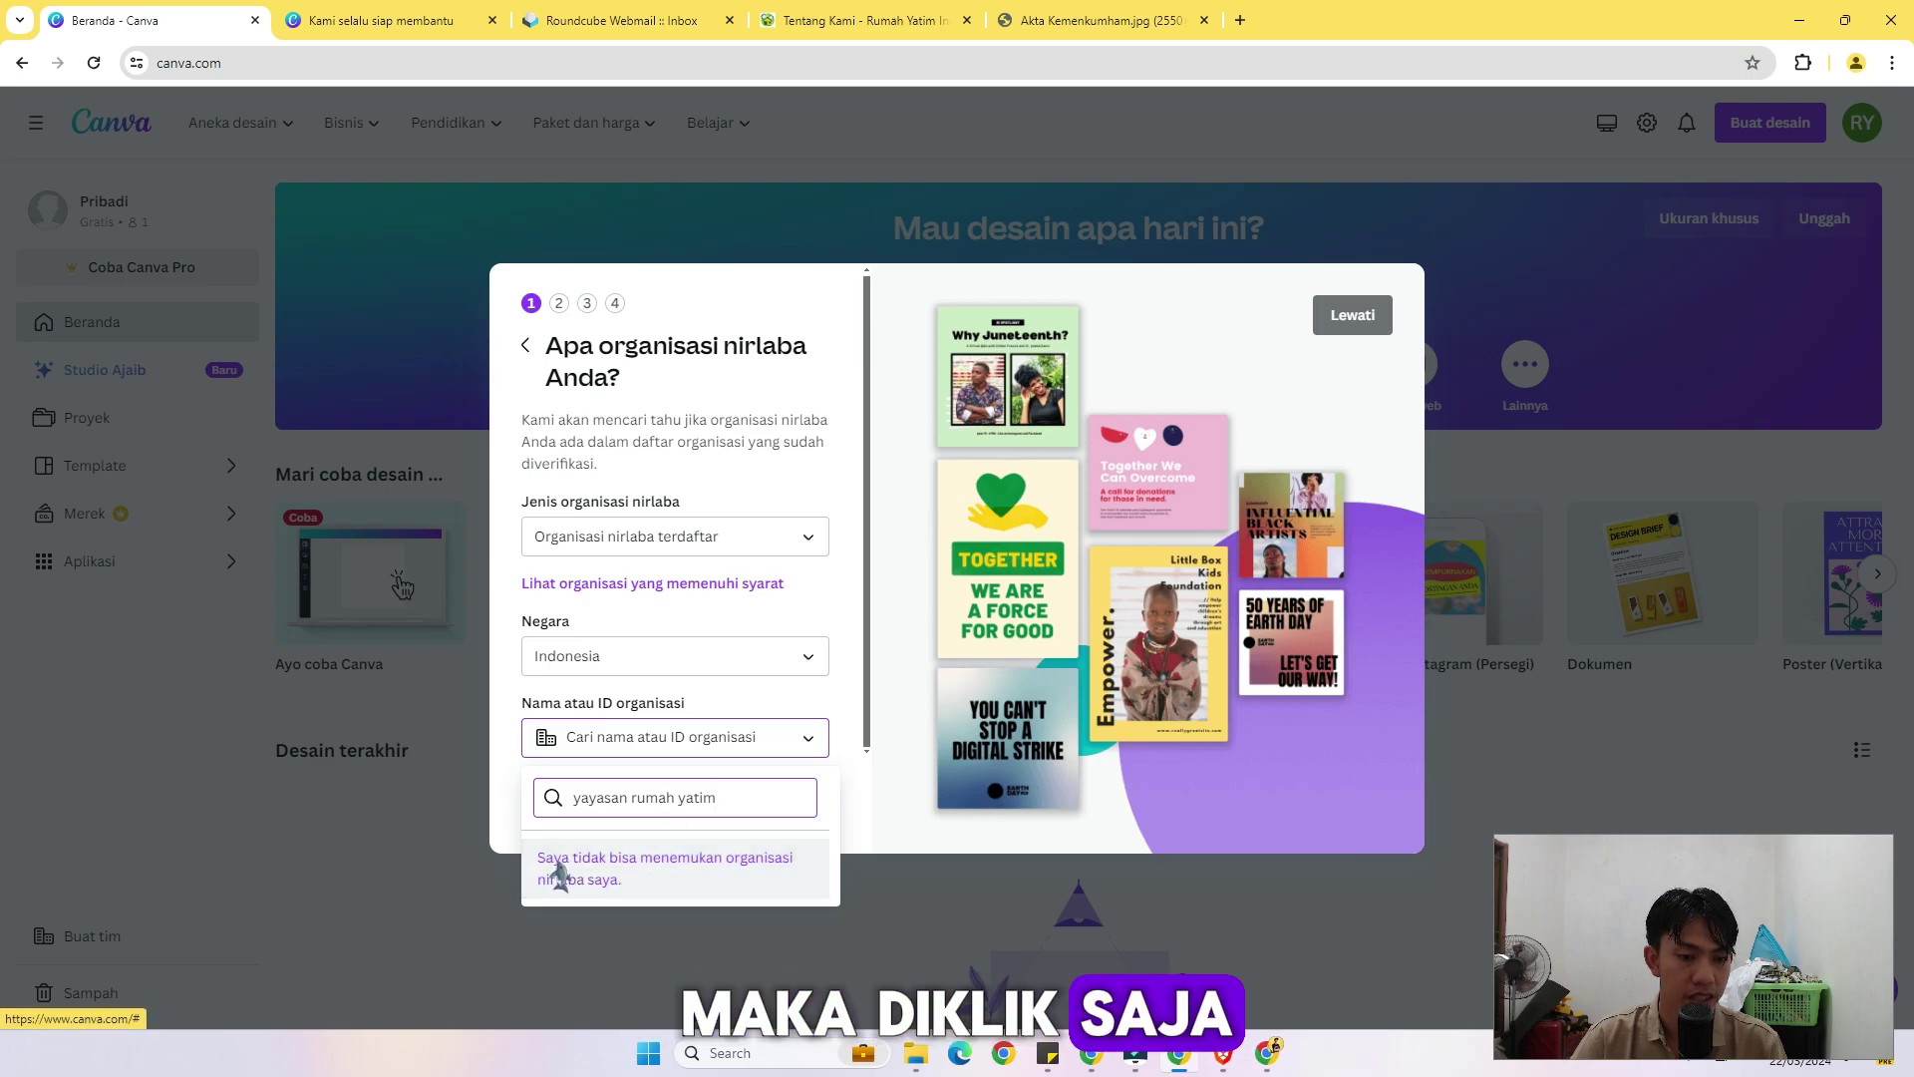
left_click(625, 869)
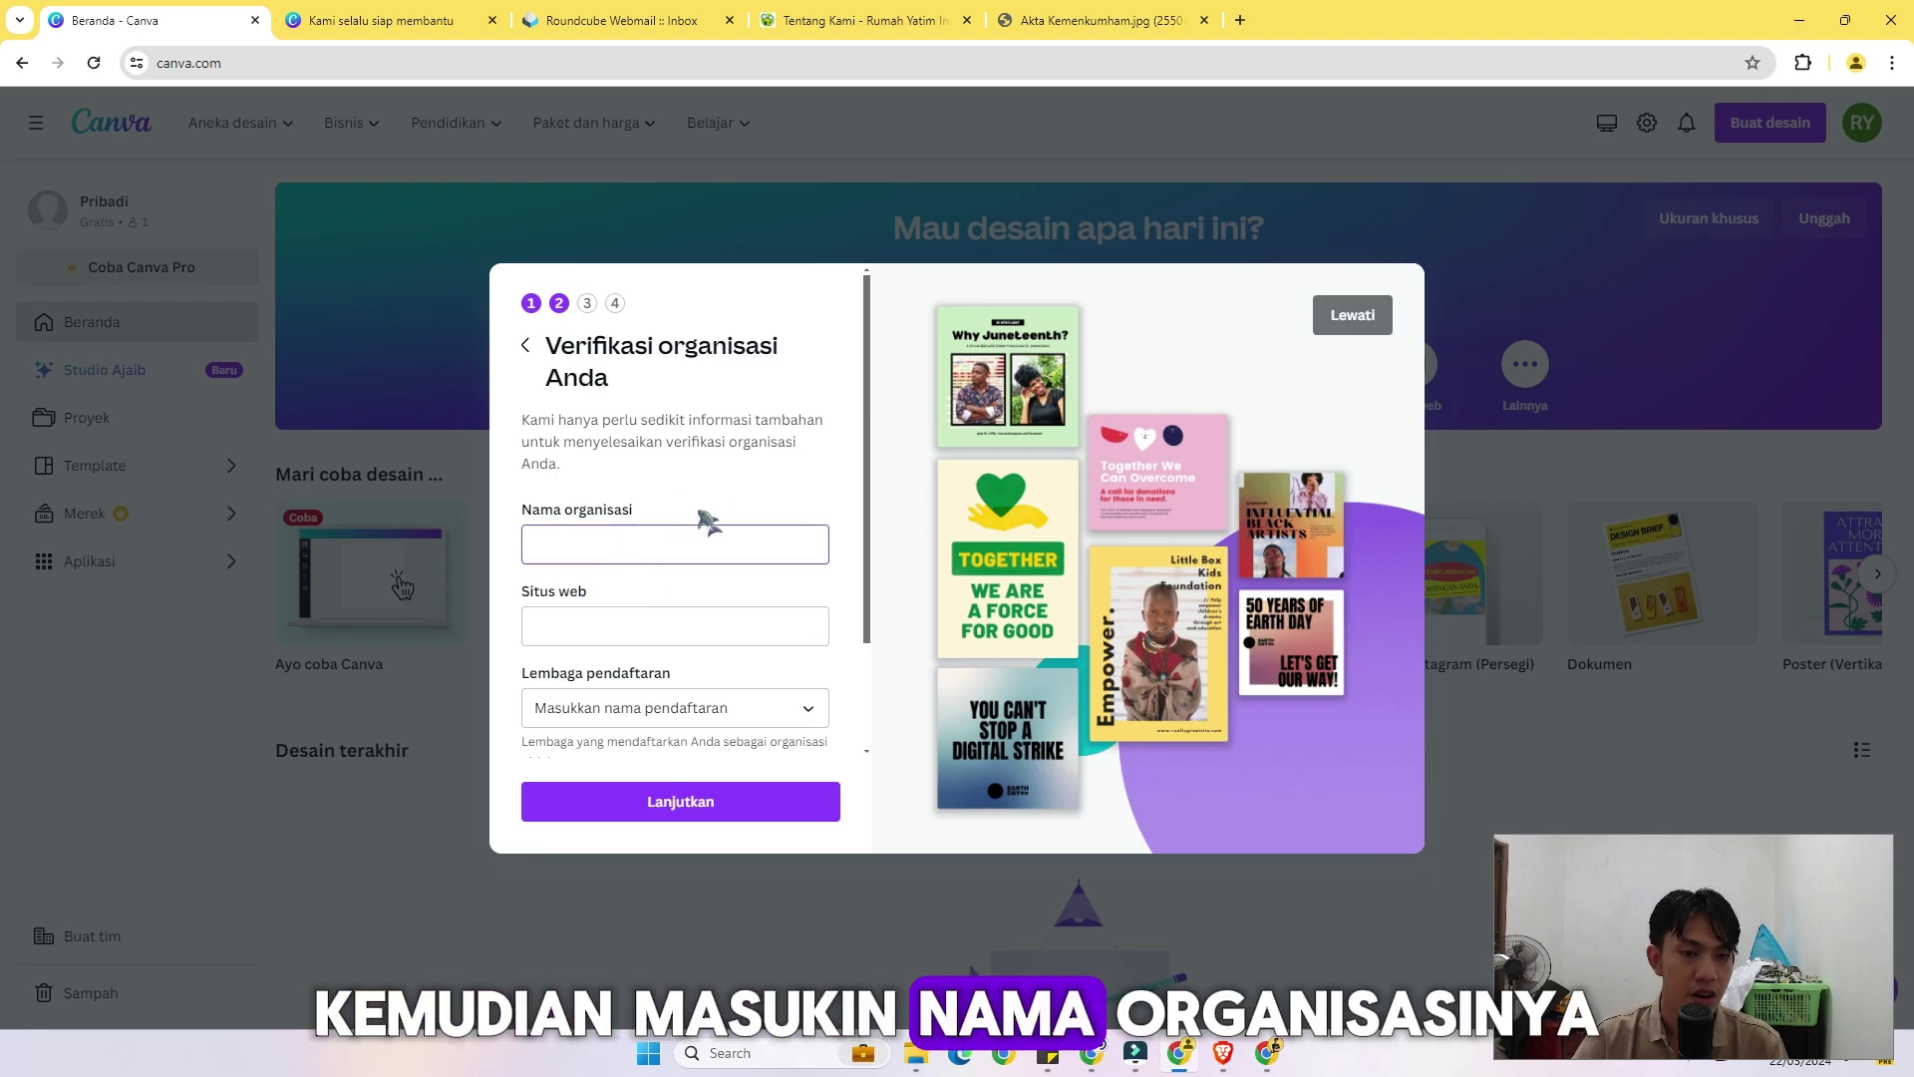
Enter the organisation name "Yayasan Rumah Yatim Tasikmalaya Indonesia" and compare it with the name on the Akta Kemenkumham document.
left_click(1096, 20)
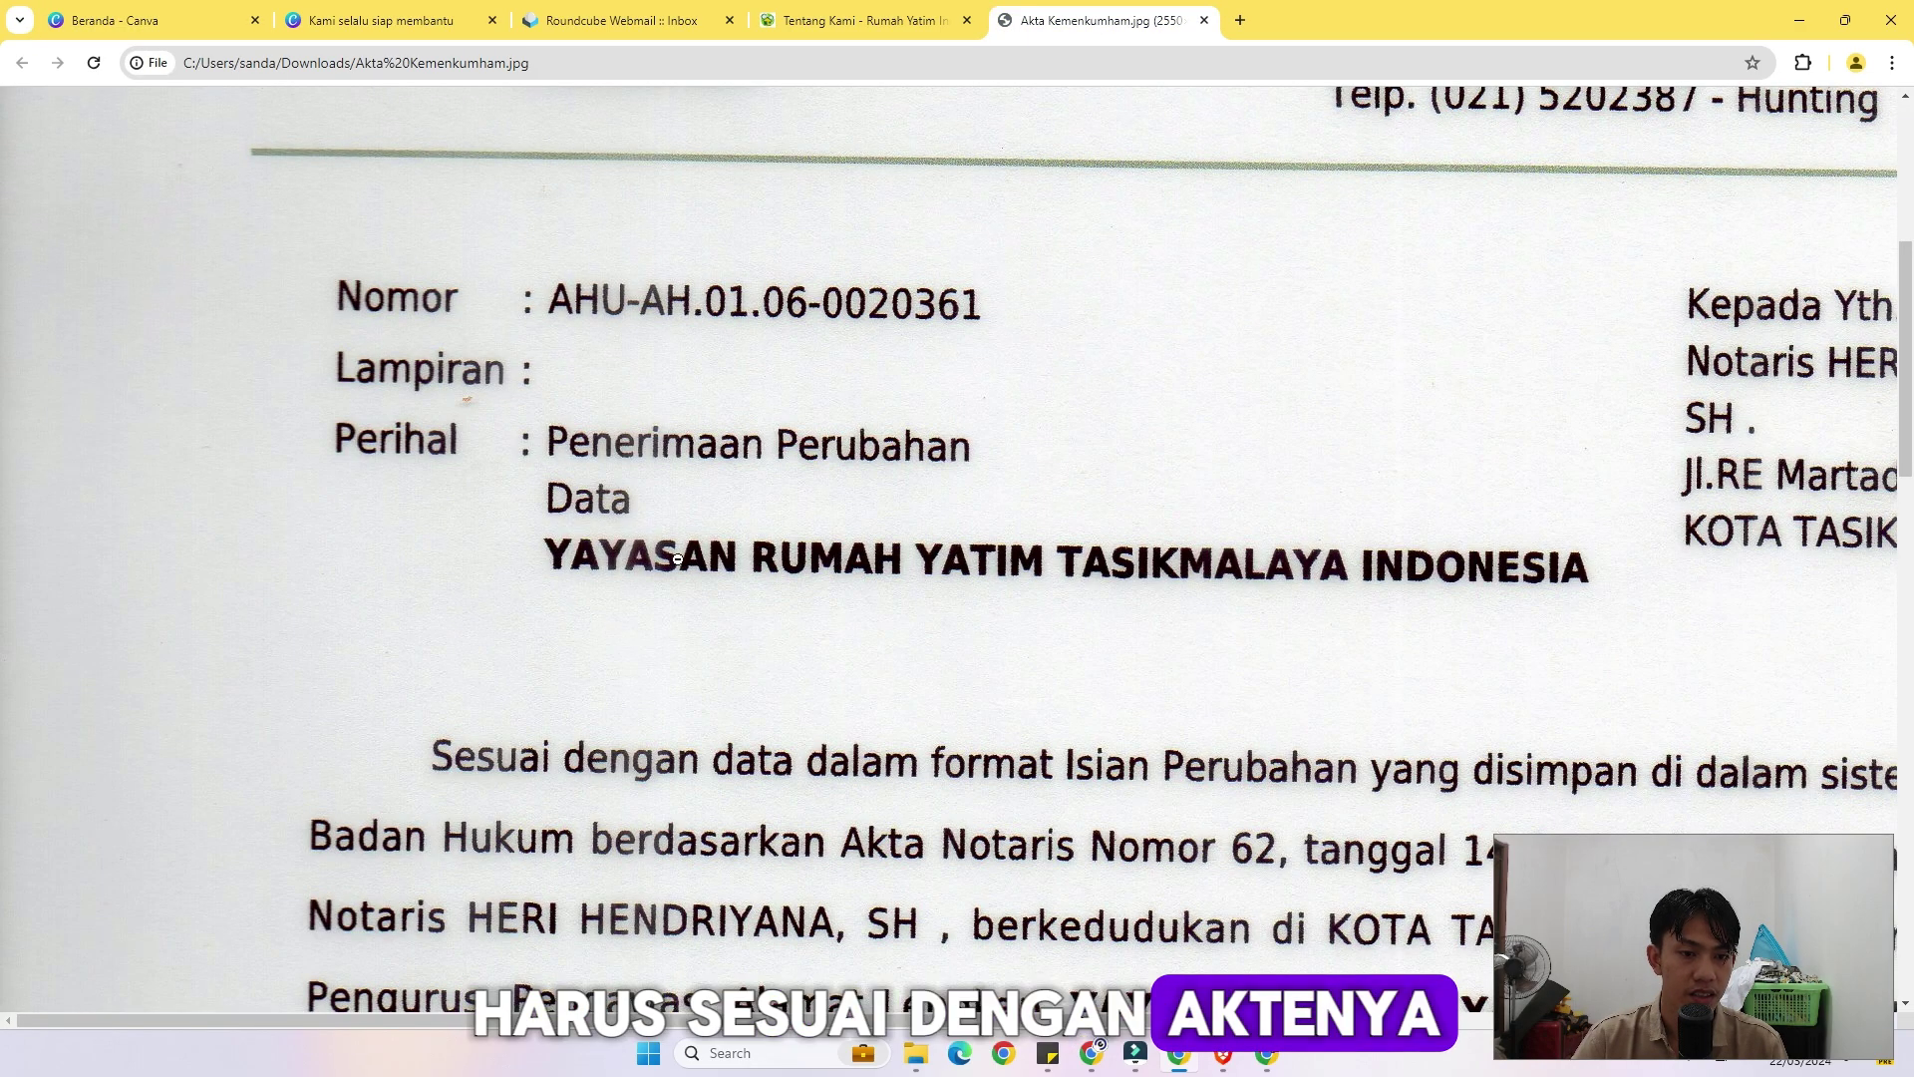
key("ctrl+1")
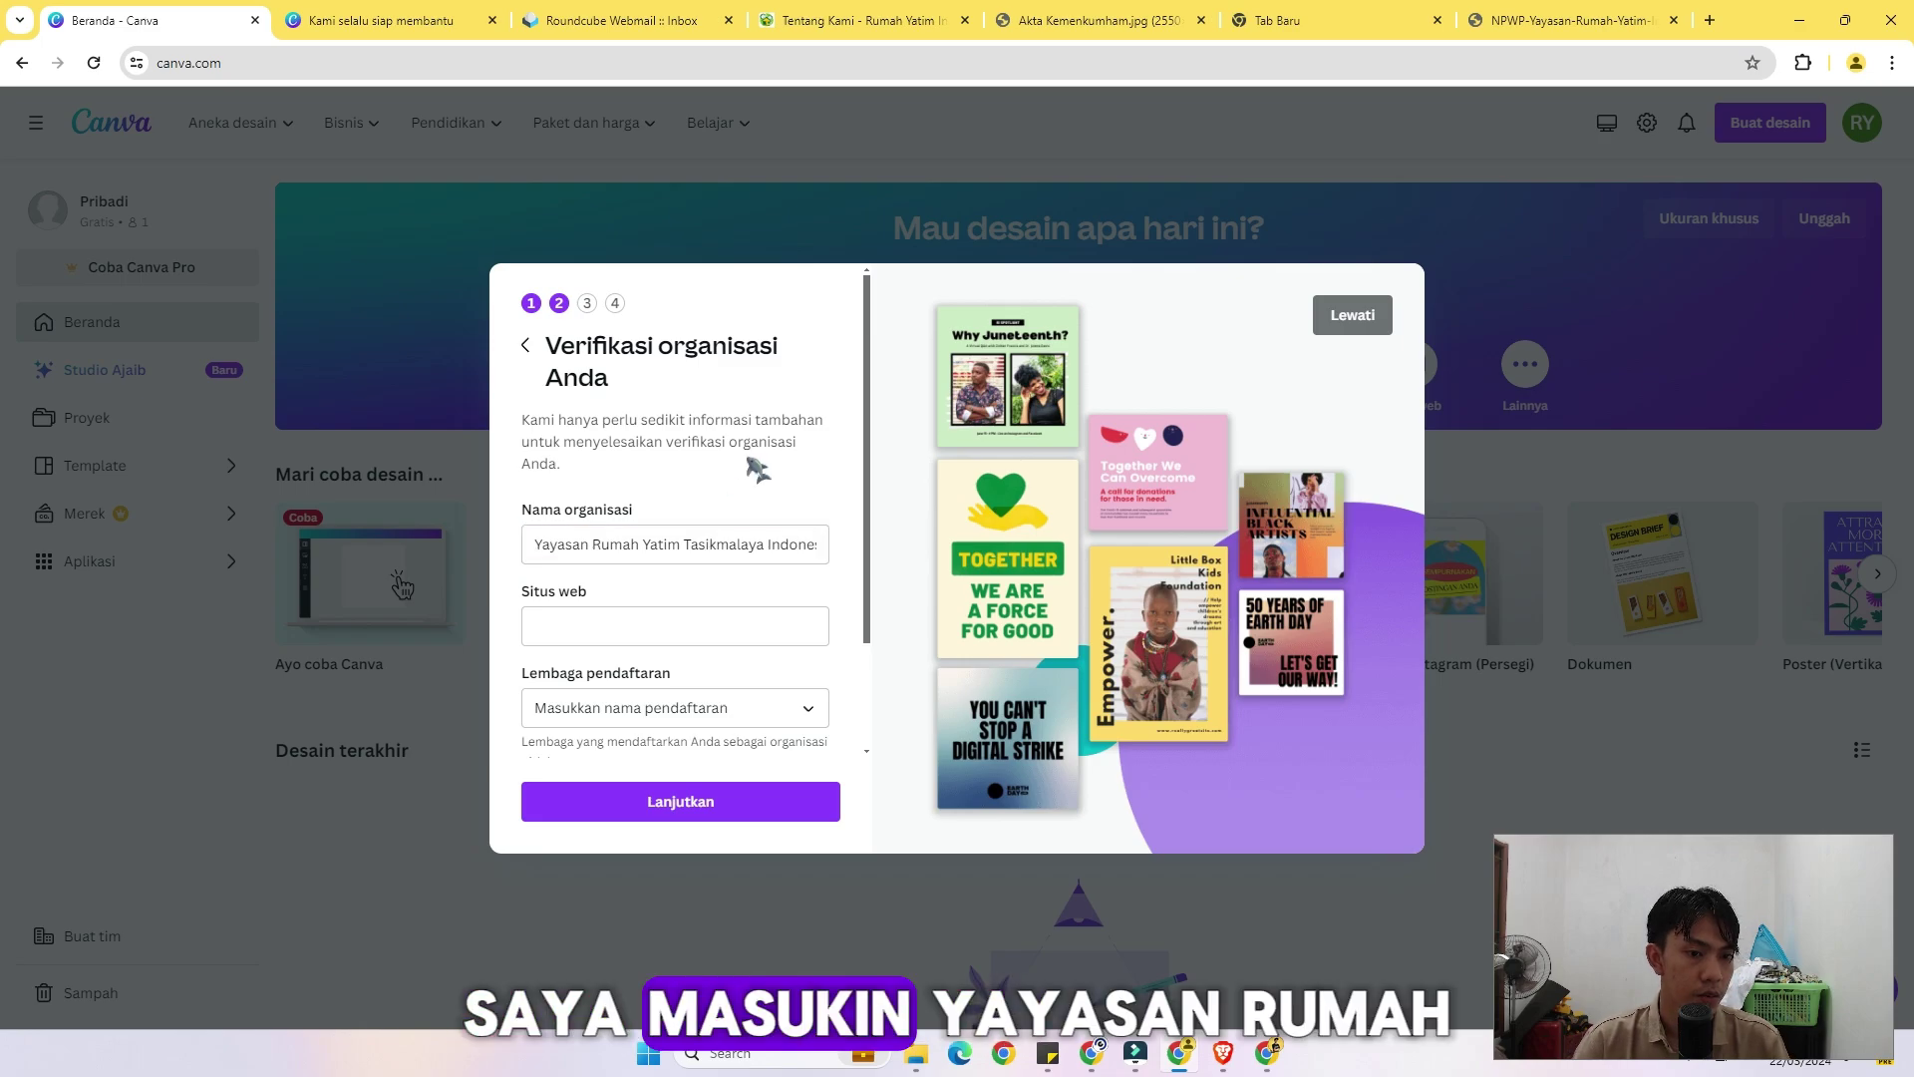
left_click_drag(580, 543, 865, 556)
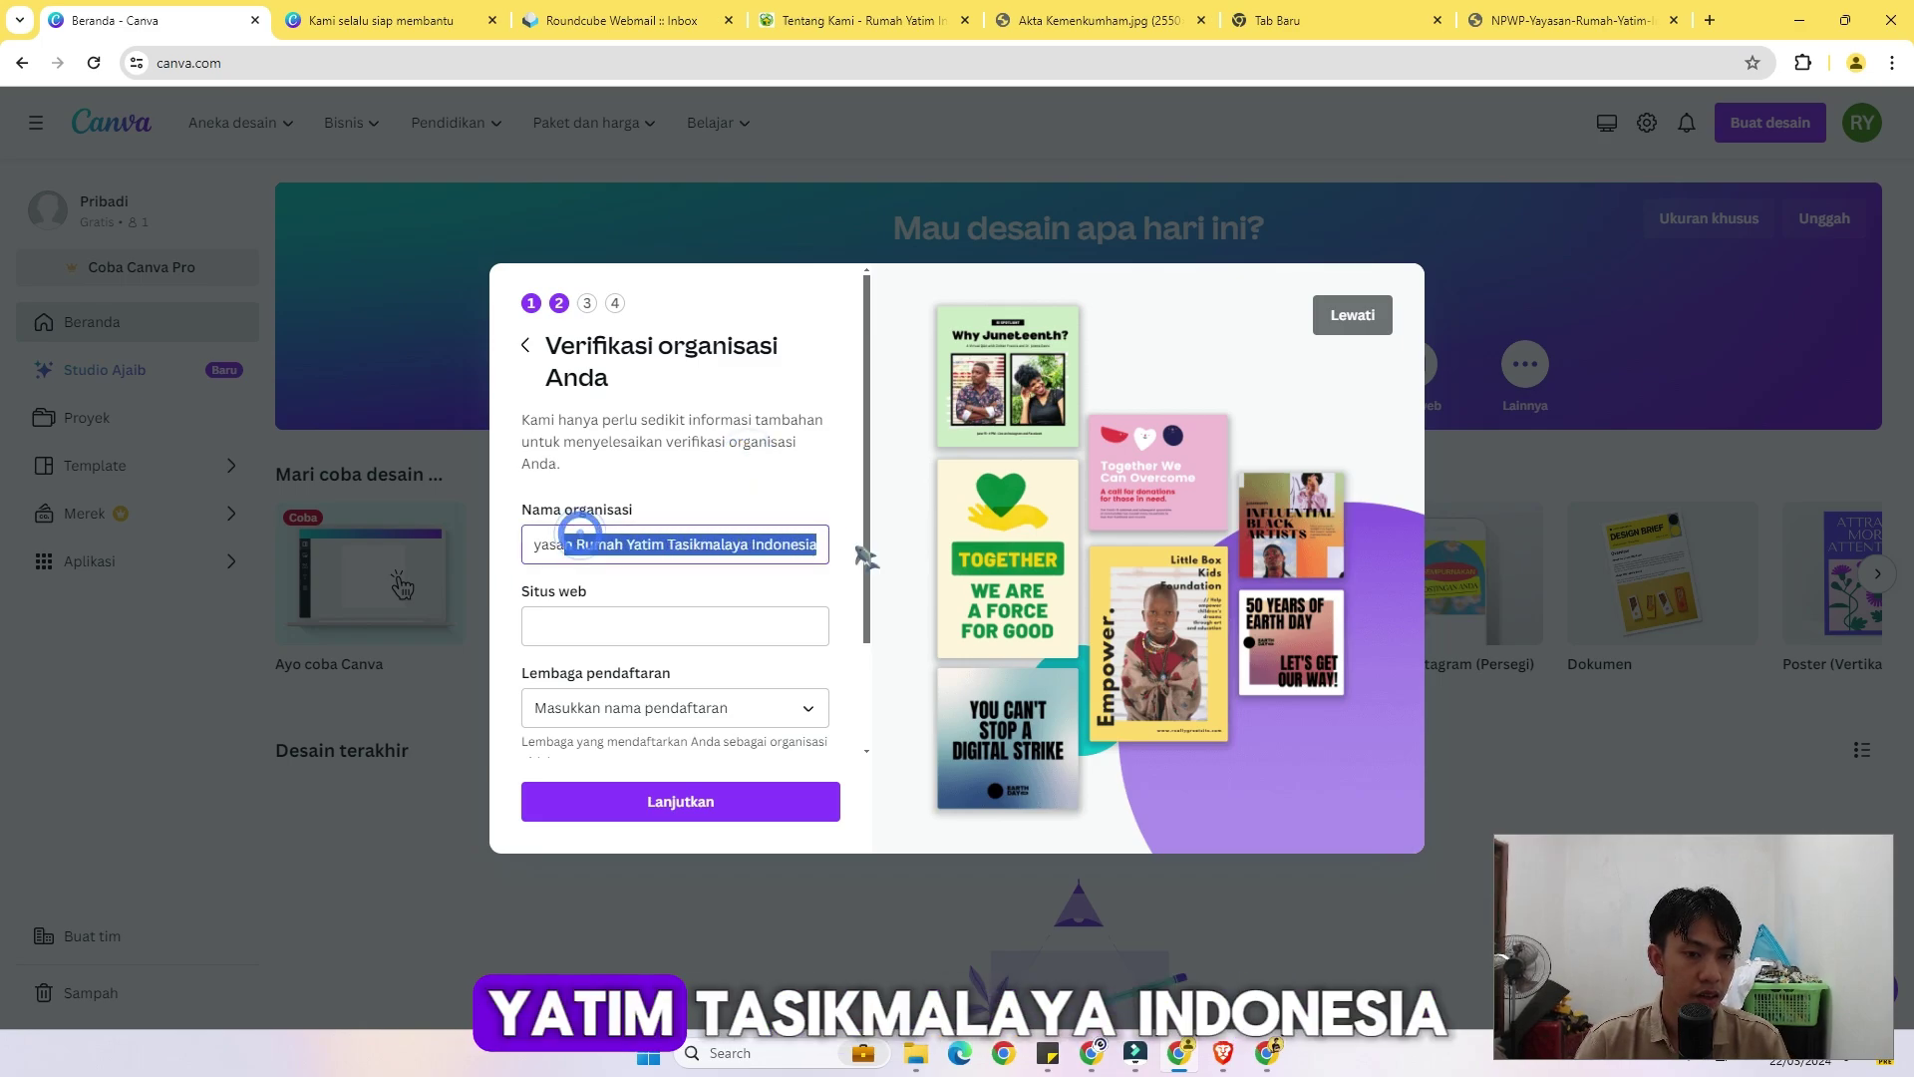
left_click(722, 488)
key("ctrl+5")
left_click(1034, 593)
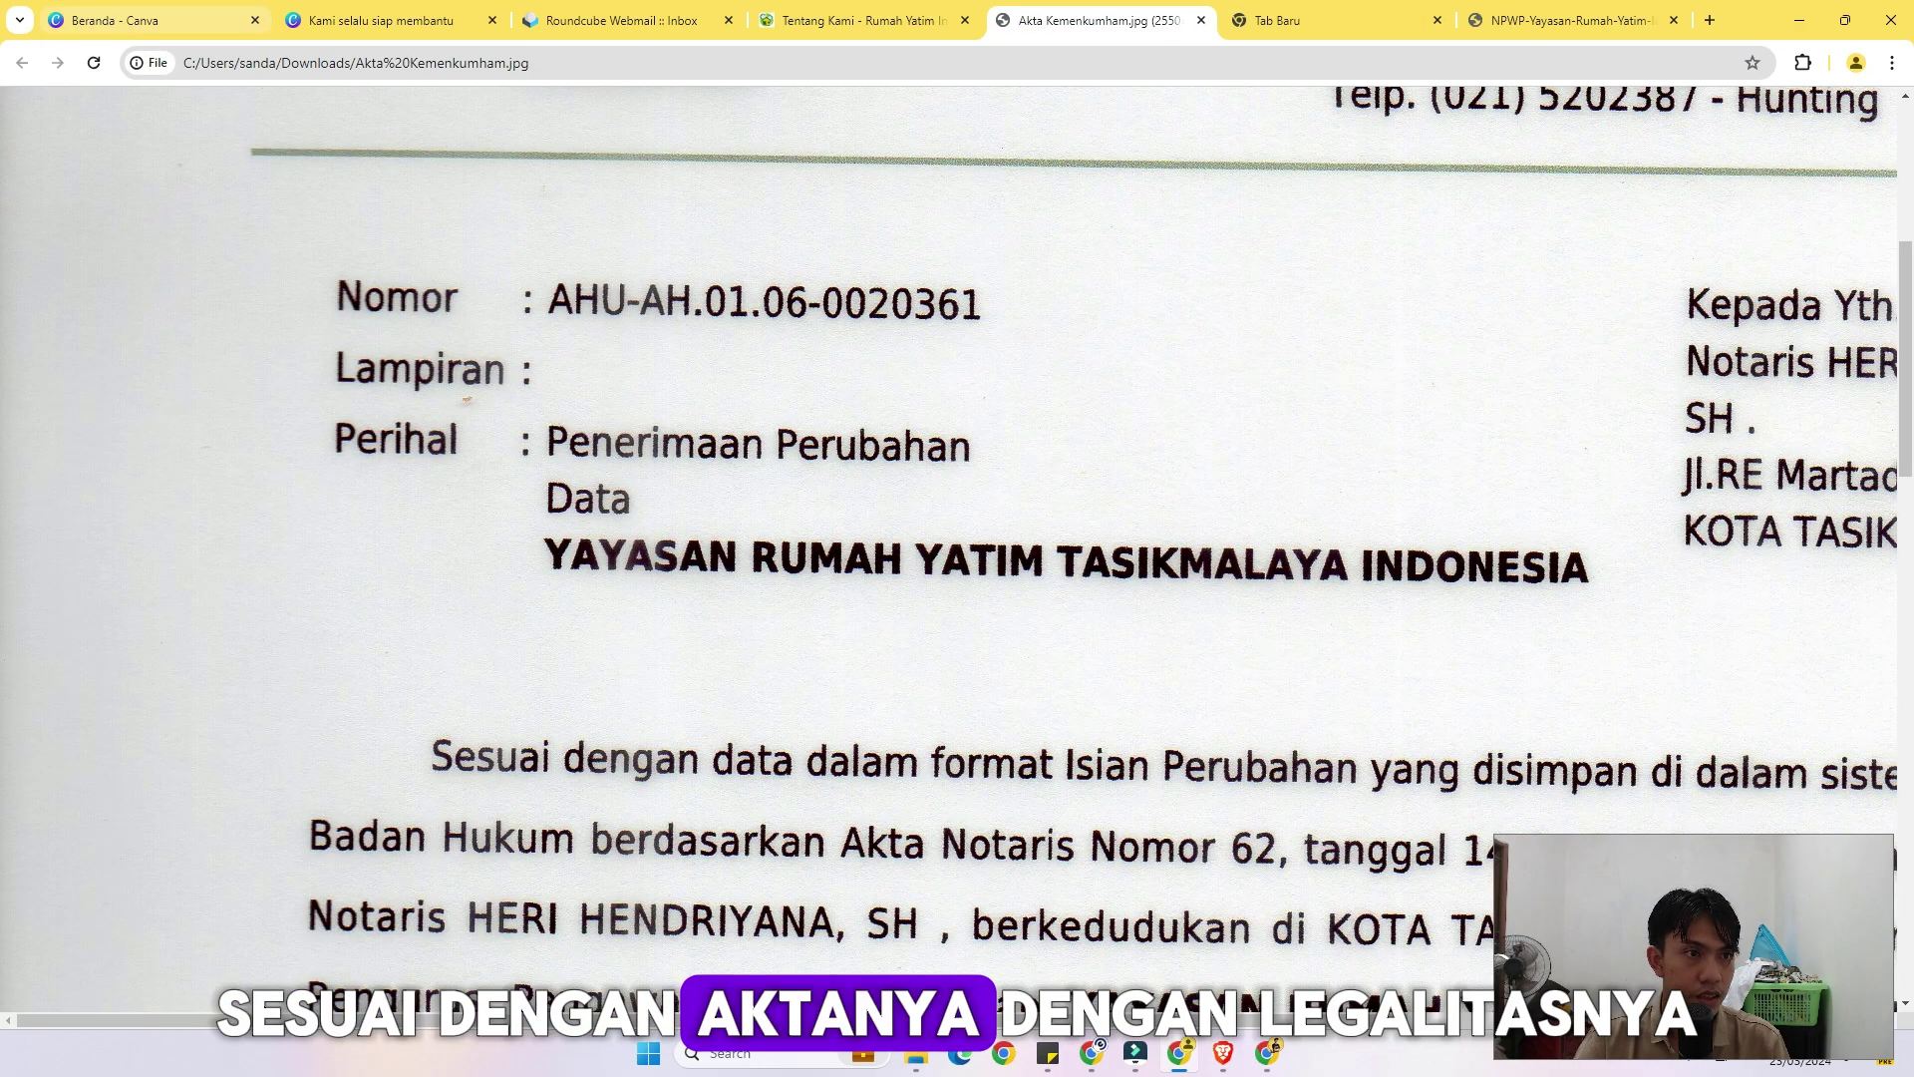
key("ctrl+1")
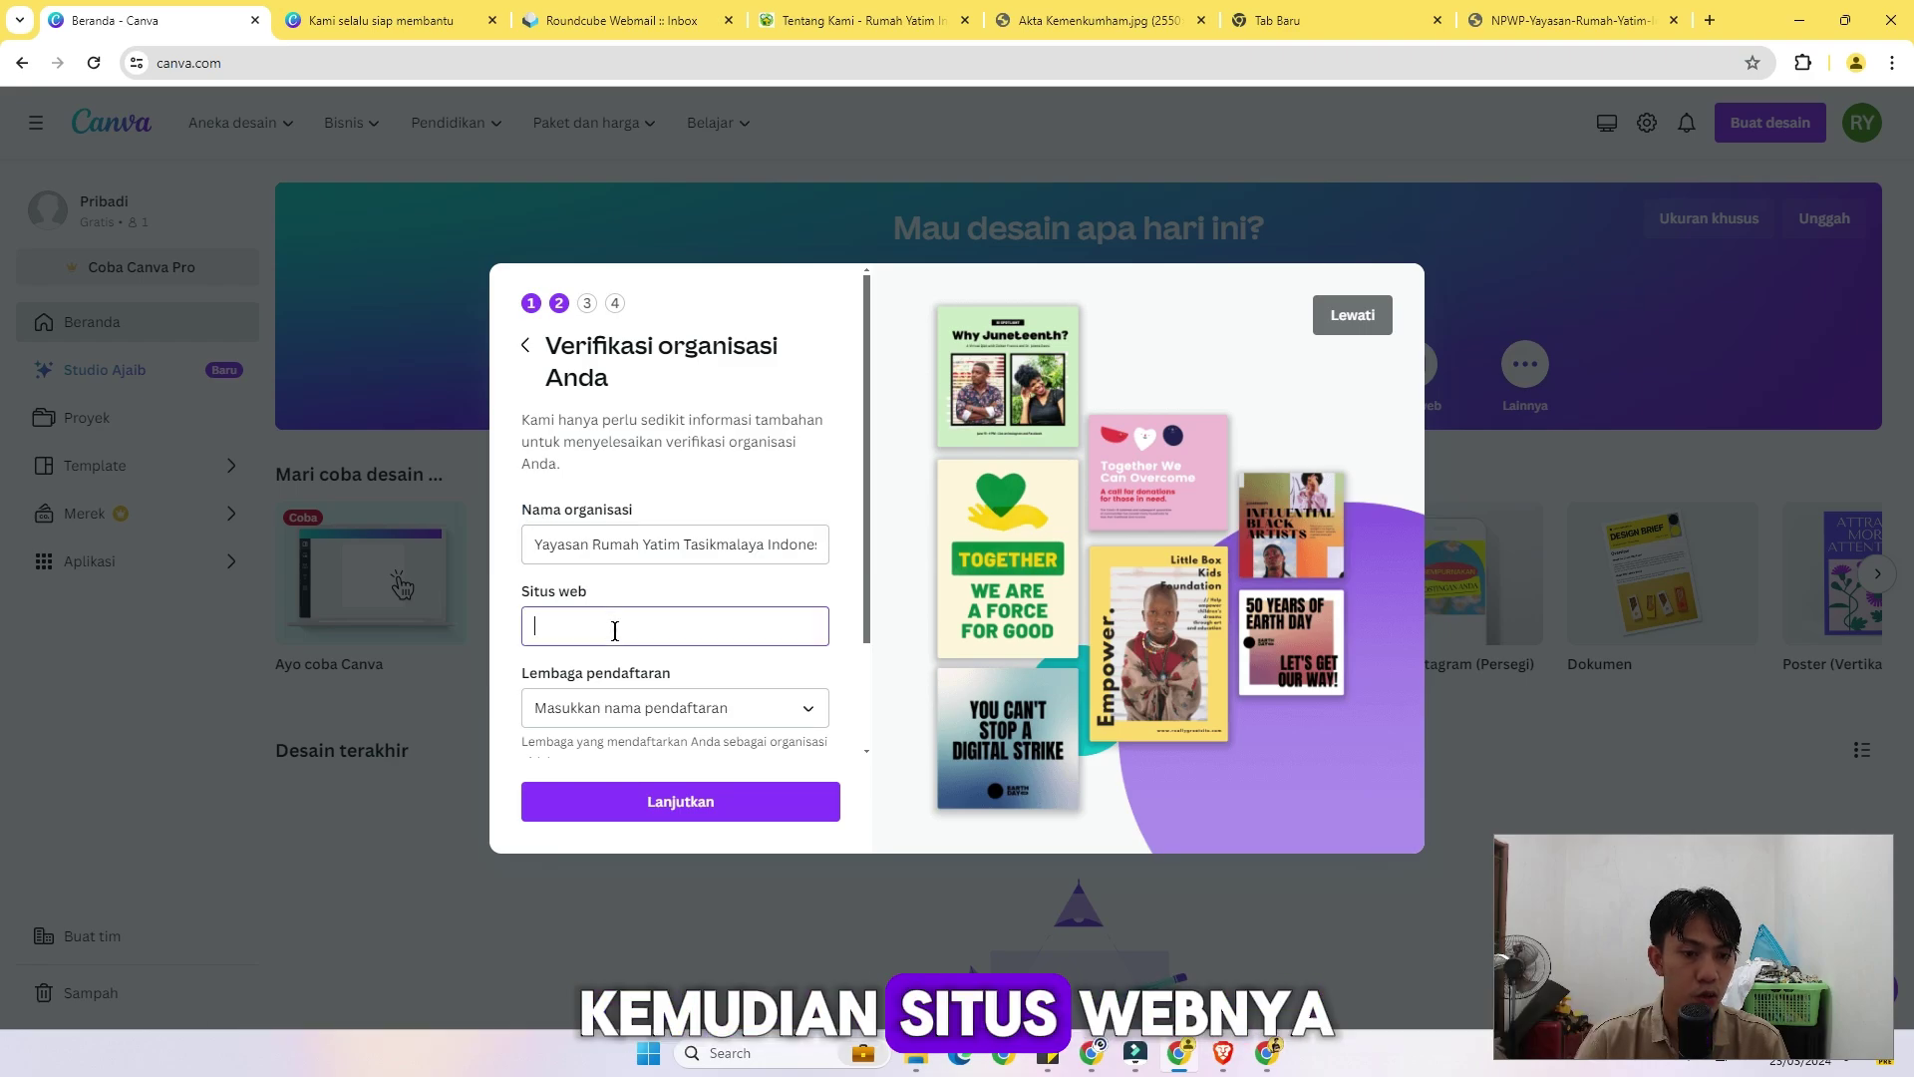
left_click(615, 630)
key("ctrl+4")
scroll(412, 197, "up", 5)
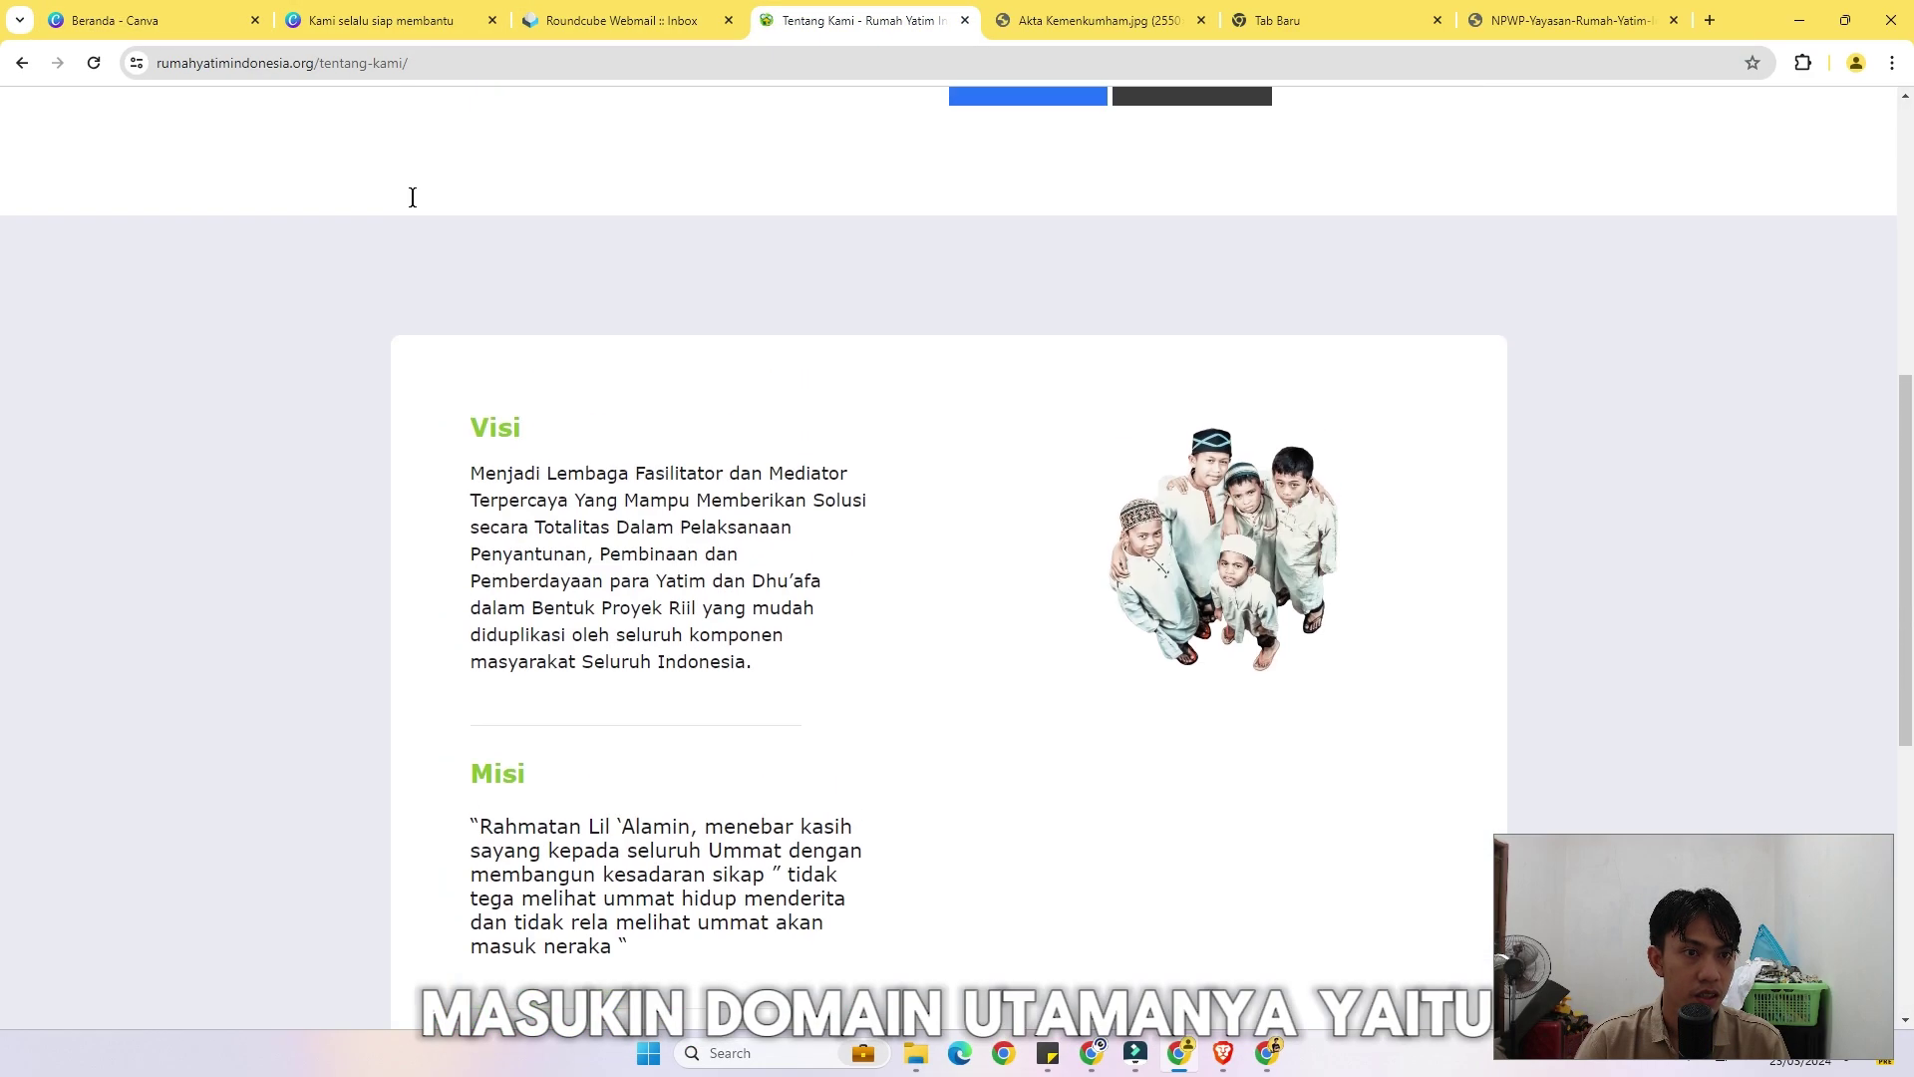
scroll(413, 197, "up", 6)
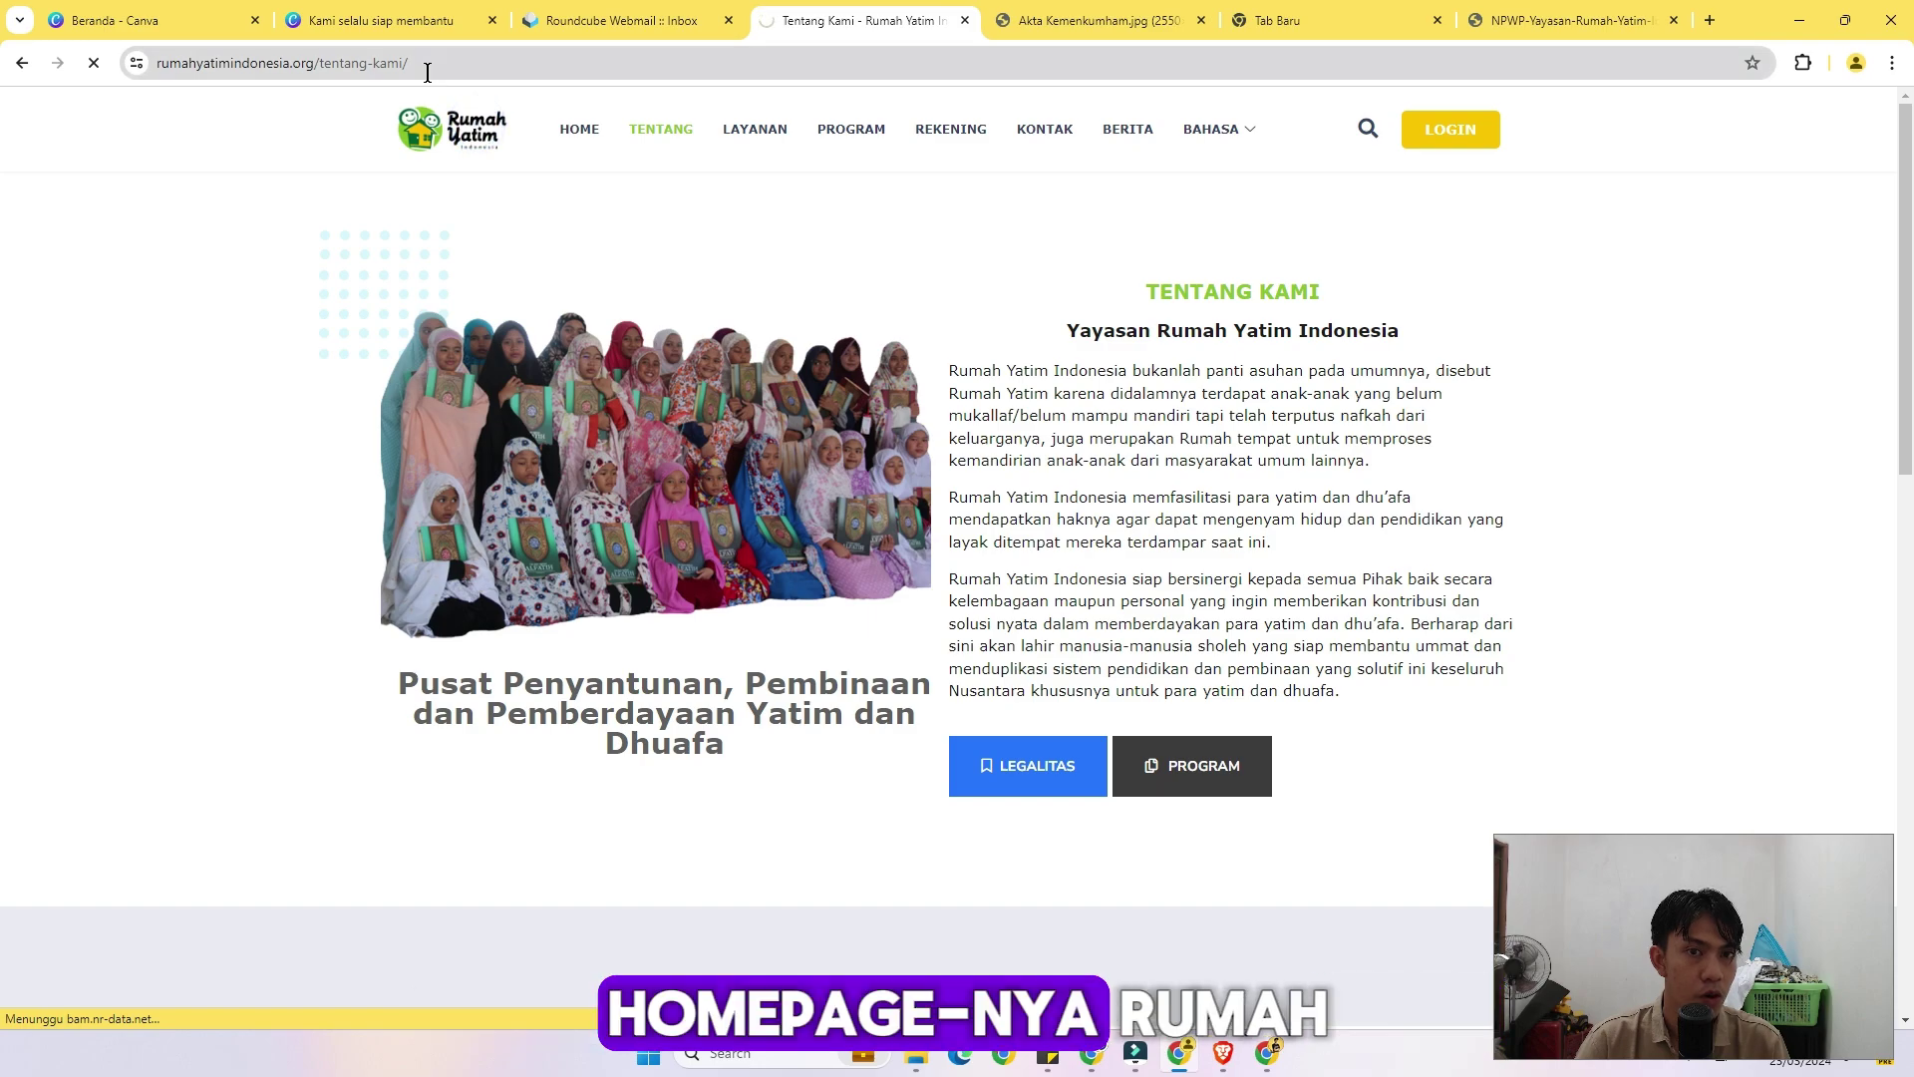
left_click(385, 64)
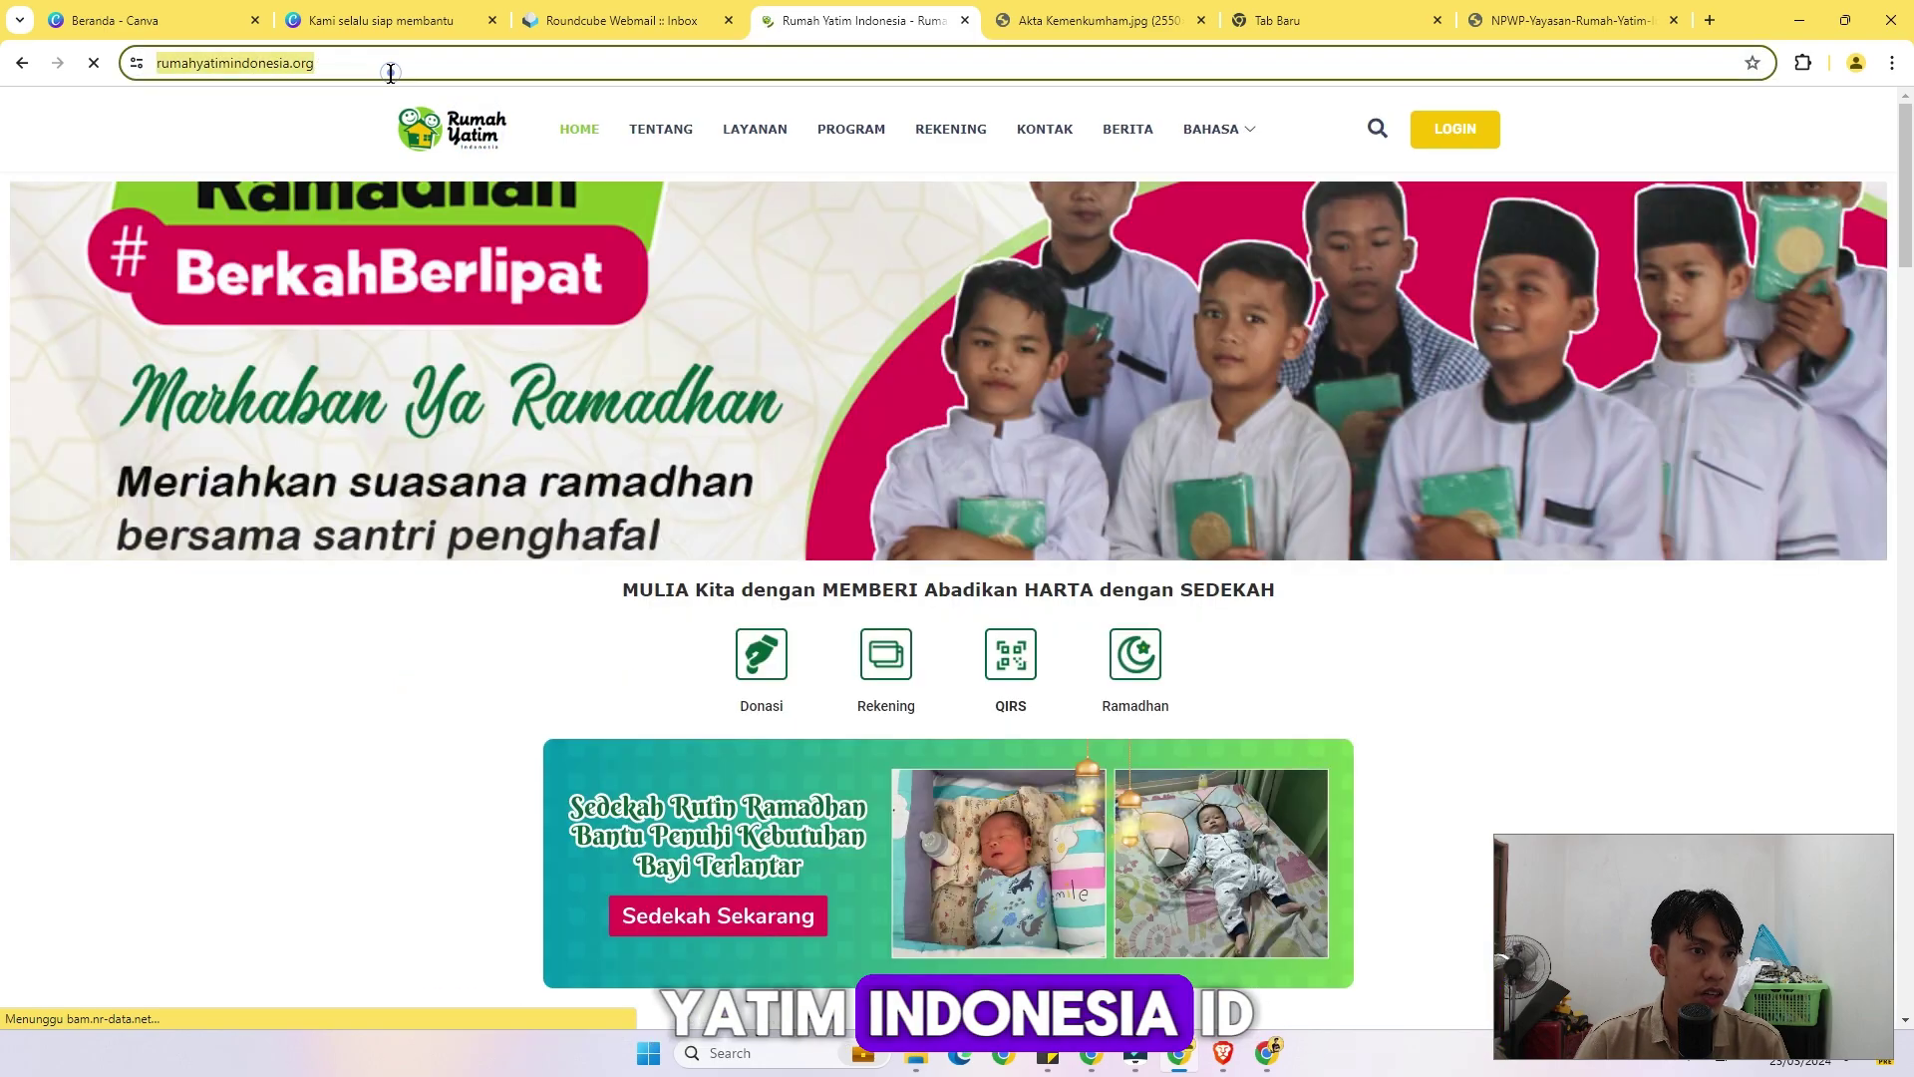
key("ctrl+x")
key("ctrl+1")
key("ctrl+v")
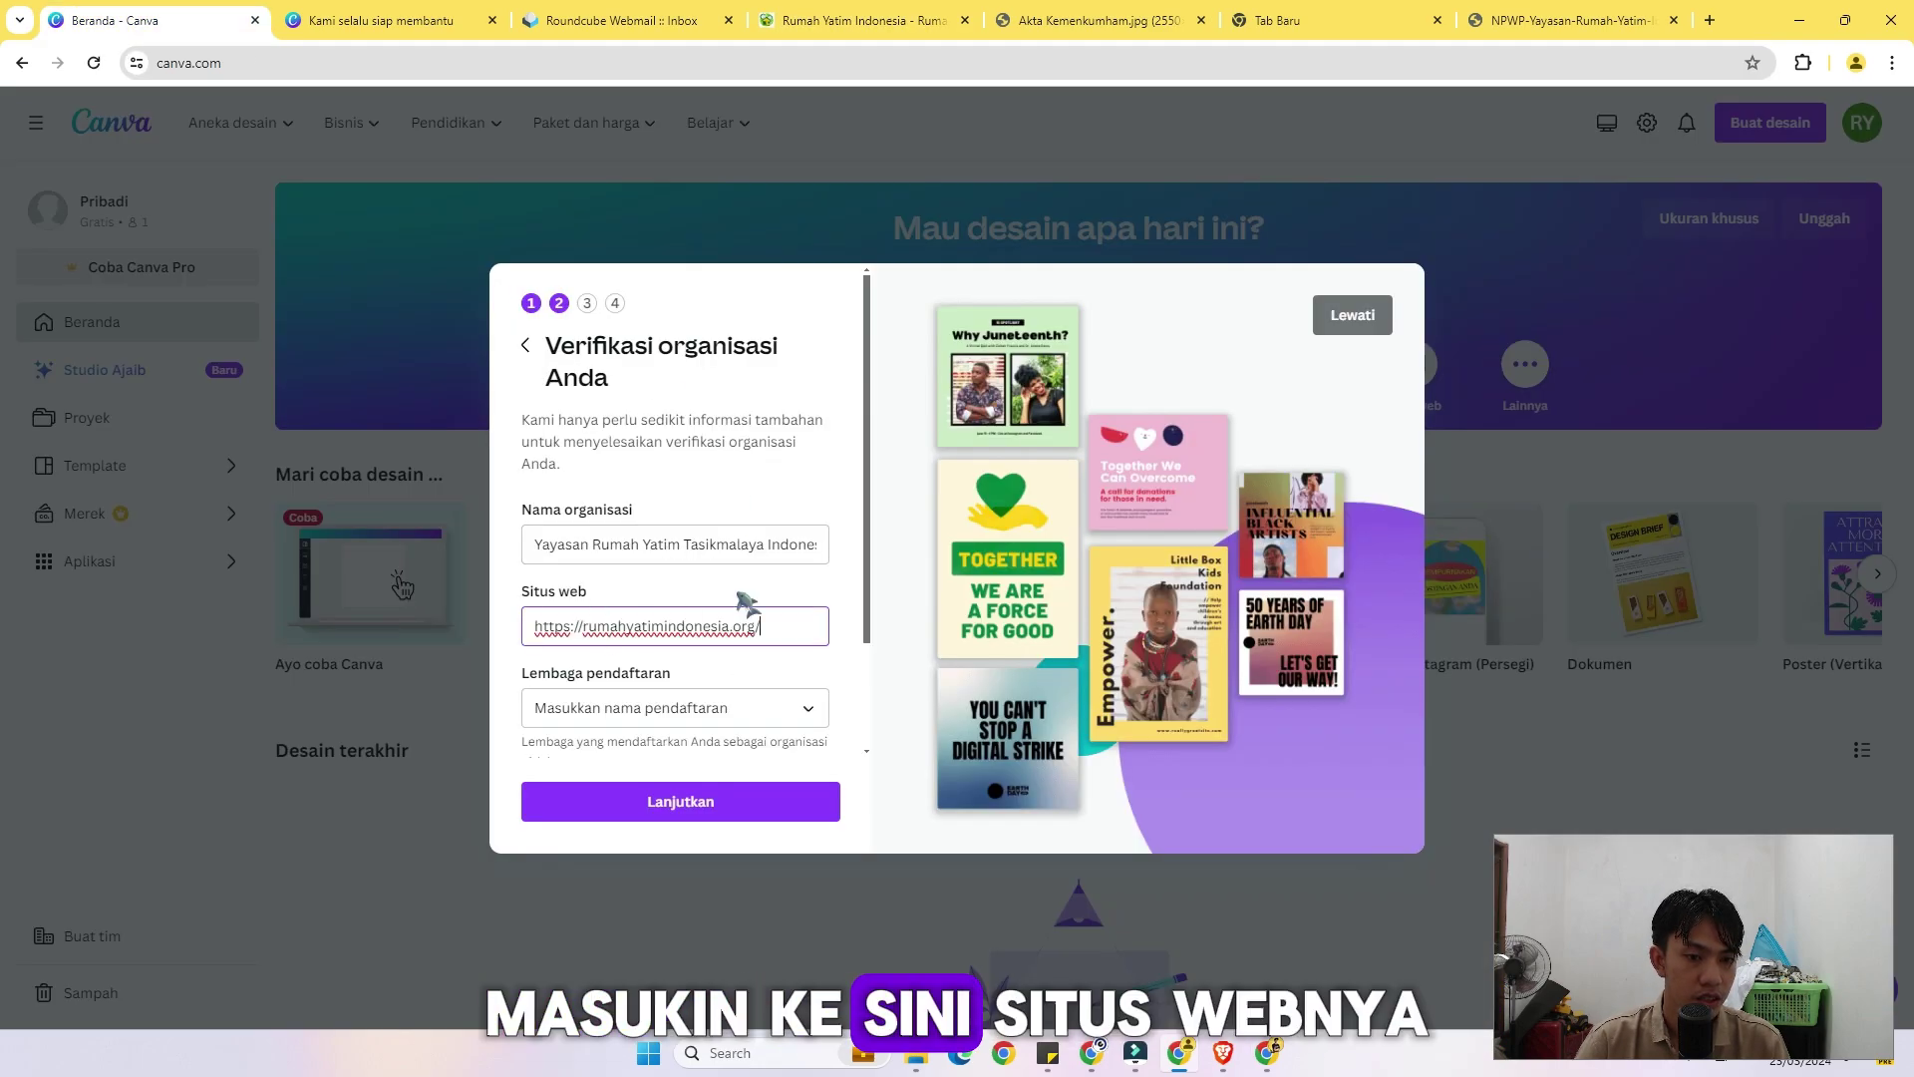
Set Lembaga pendaftaran to "Kementerian Hukum dan Hak Asasi Manusia" and continue to the applicant detail confirmation.
scroll(750, 694, "down", 2)
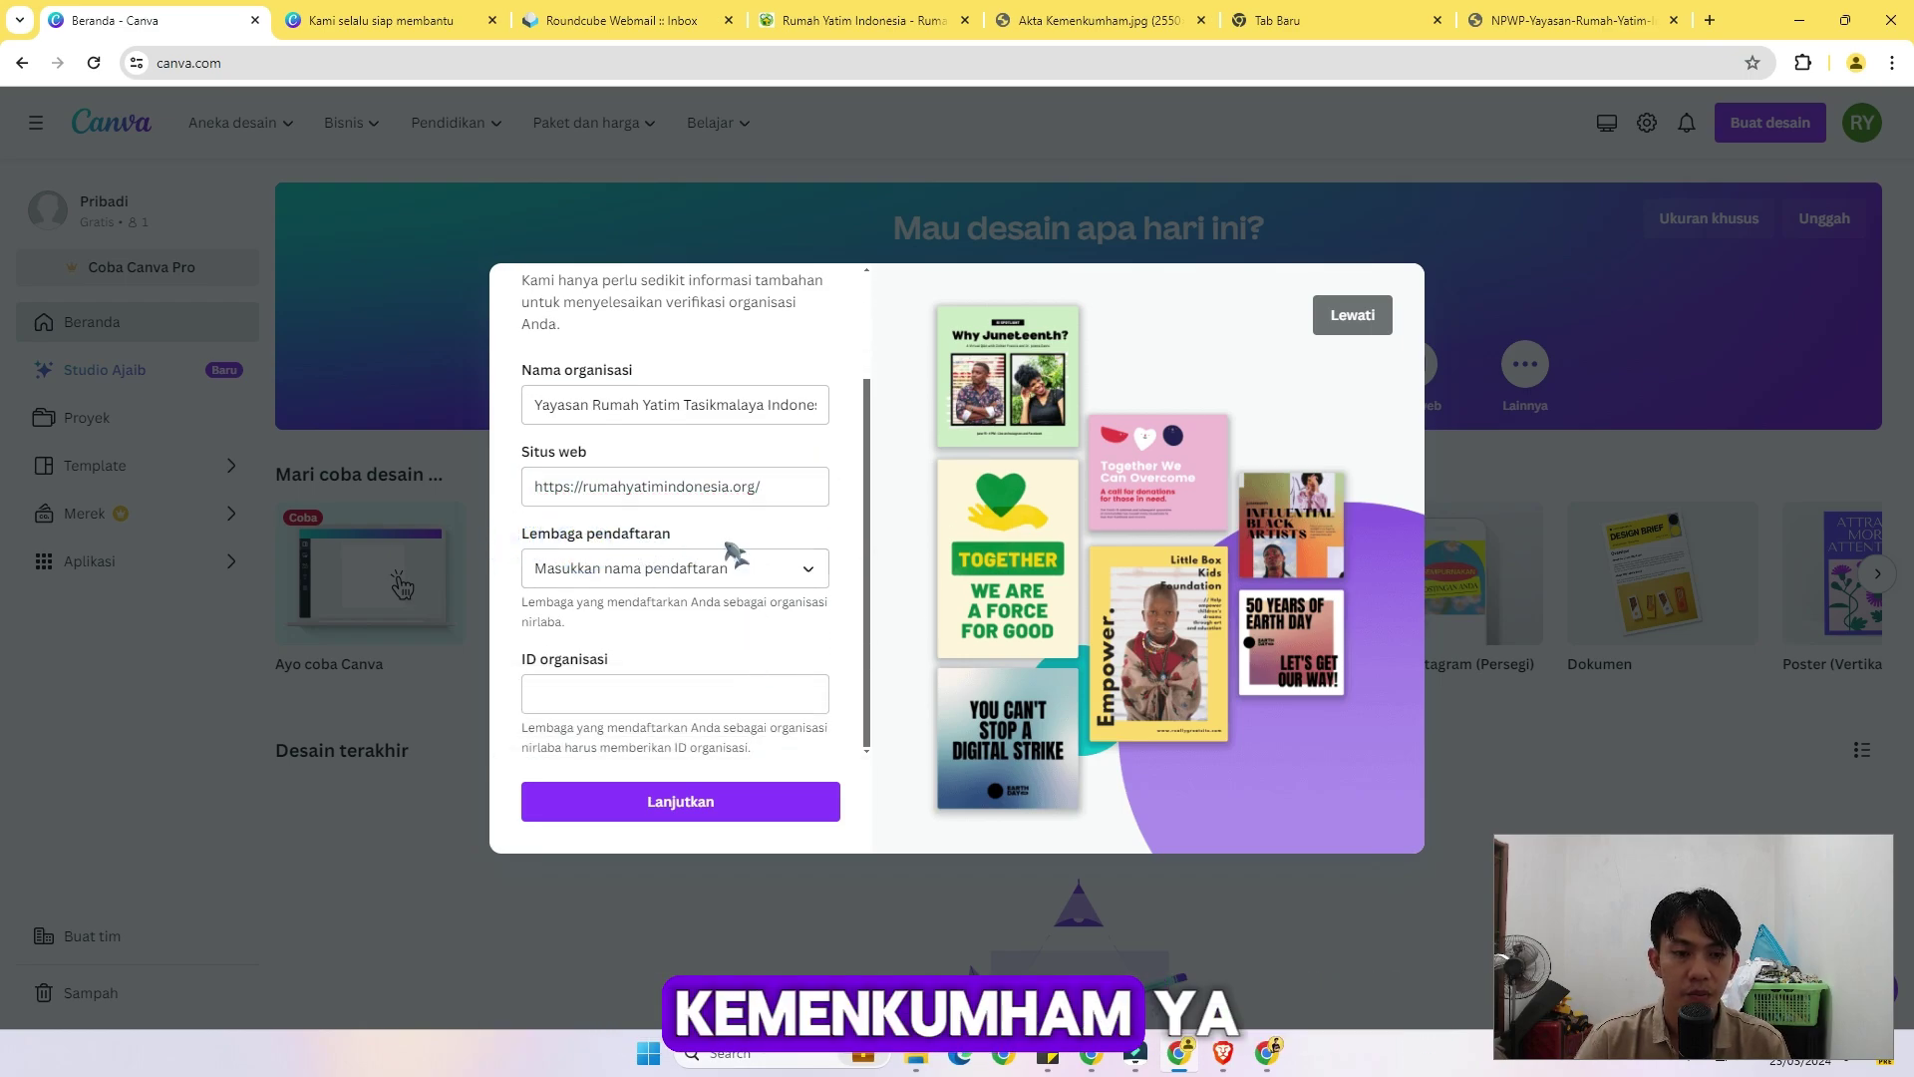
left_click(666, 581)
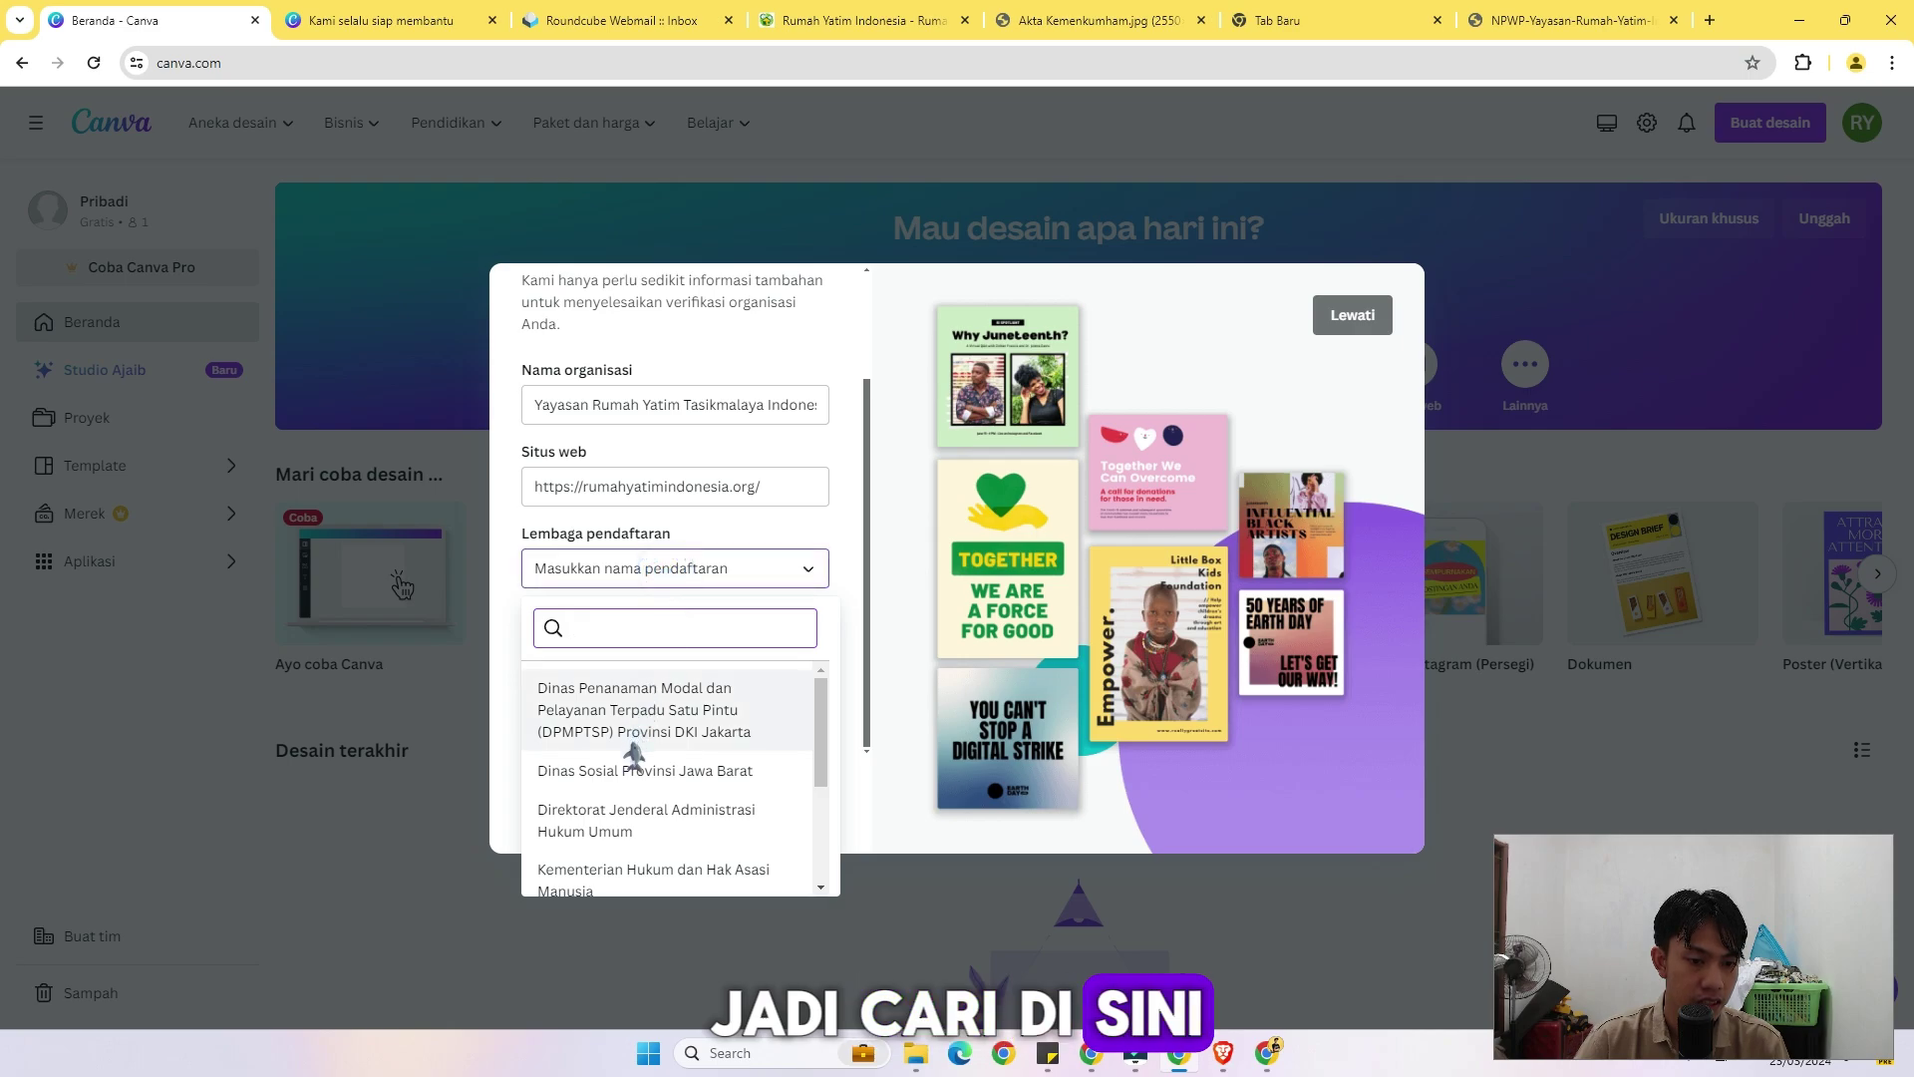
scroll(662, 736, "down", 1)
scroll(698, 782, "down", 1)
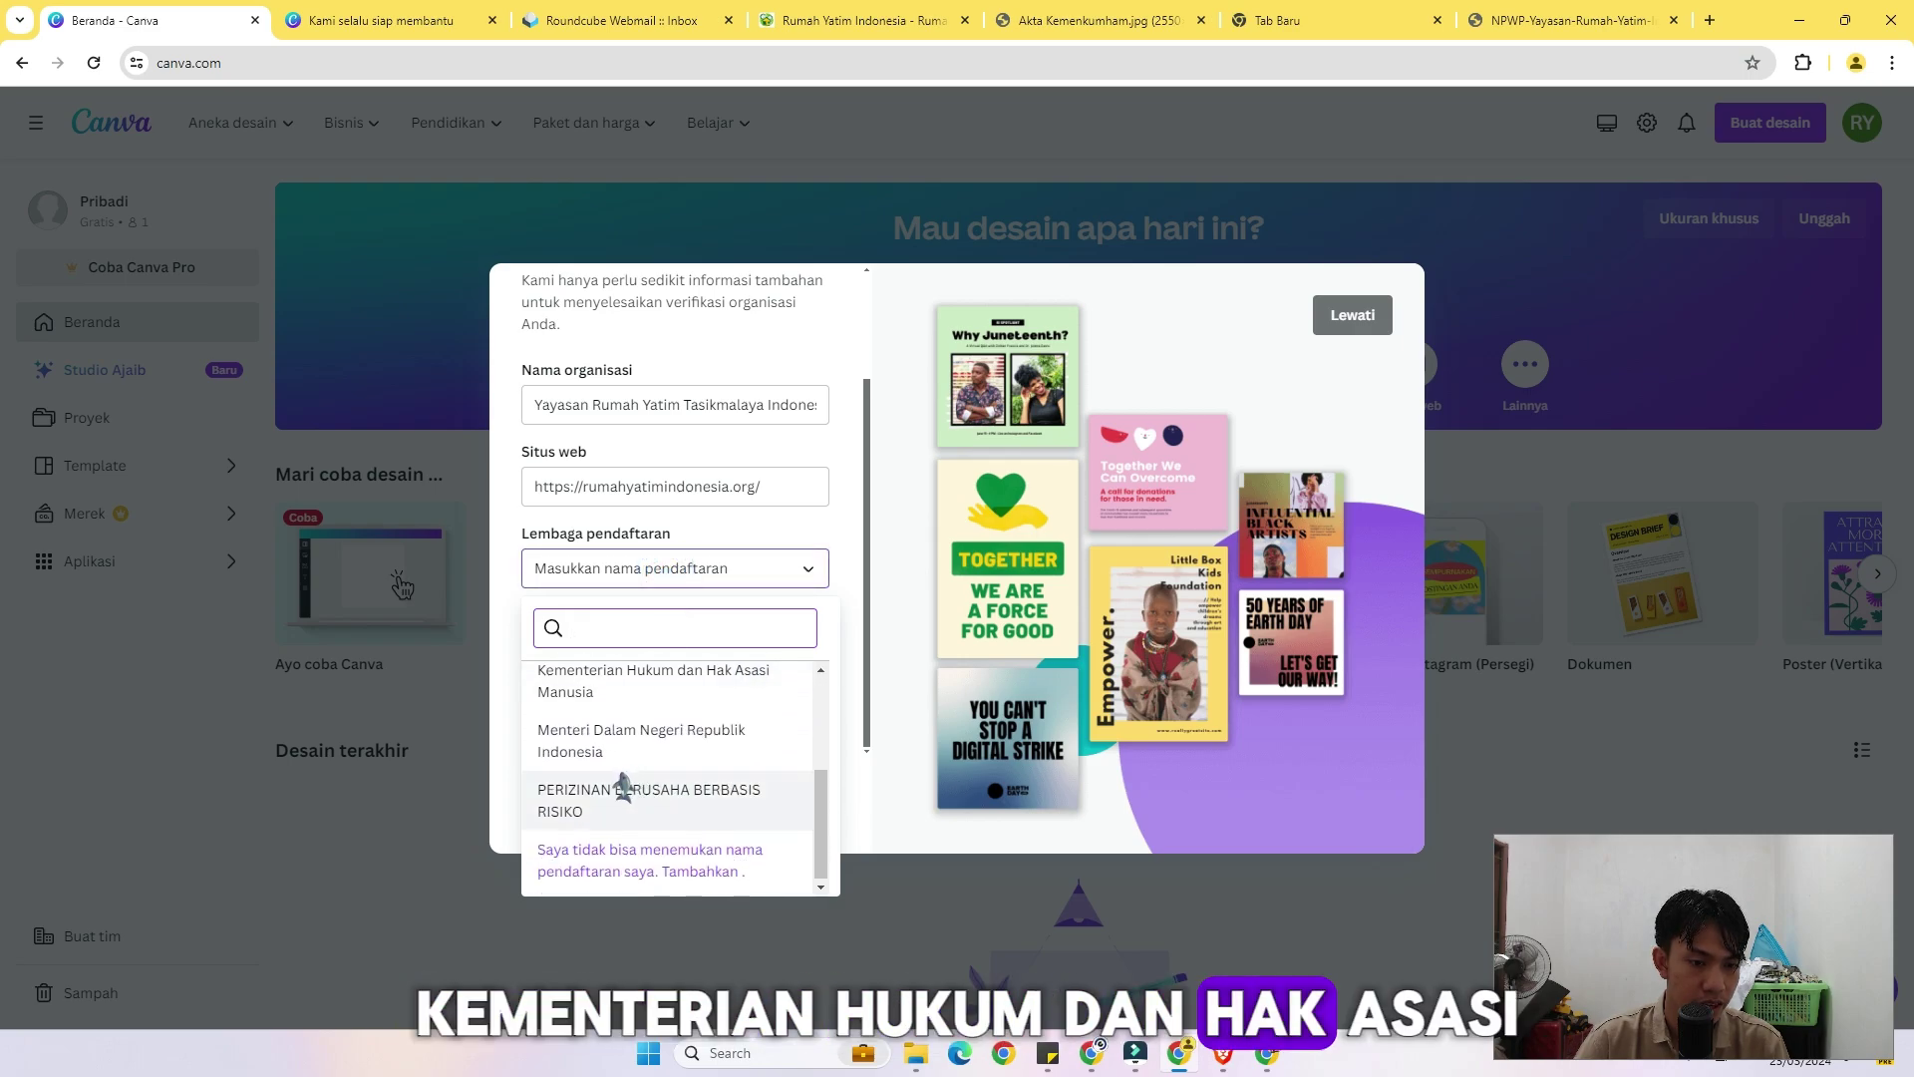
scroll(648, 771, "up", 1)
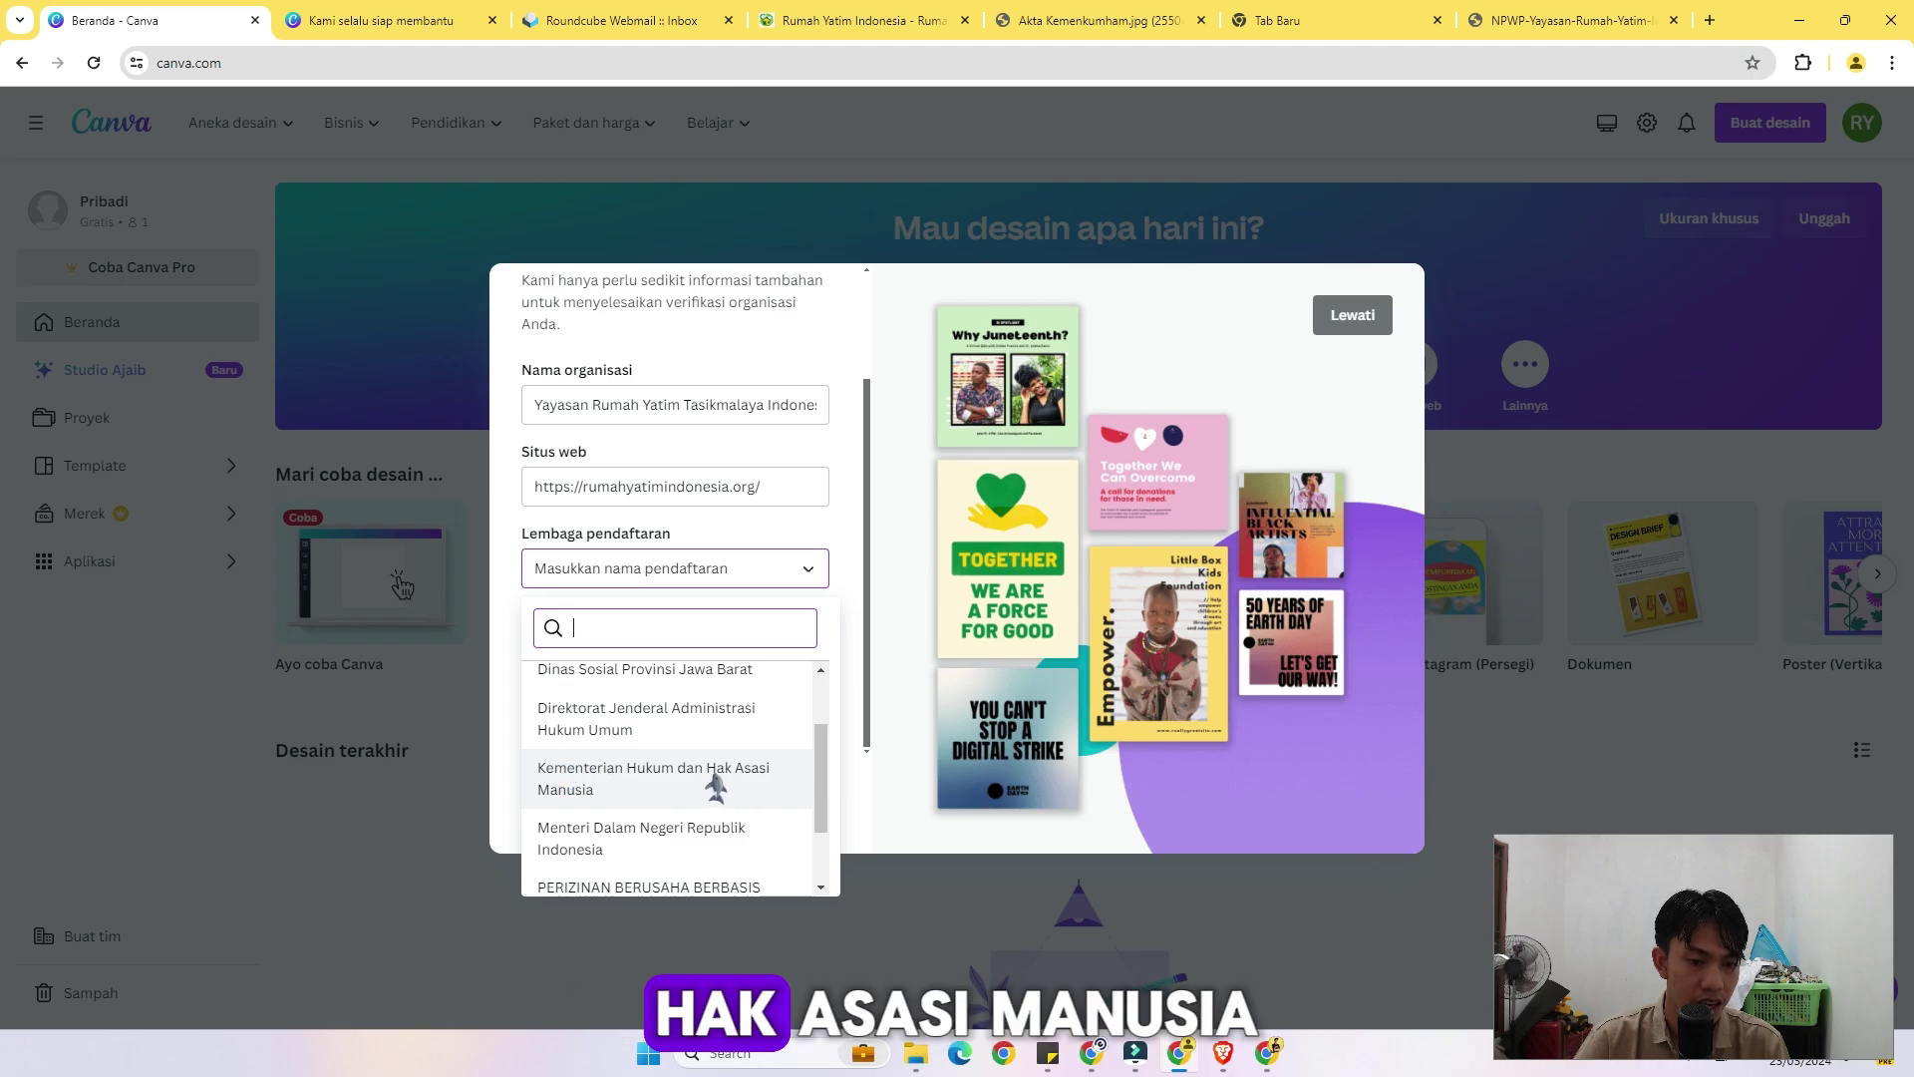
left_click(670, 787)
left_click(648, 692)
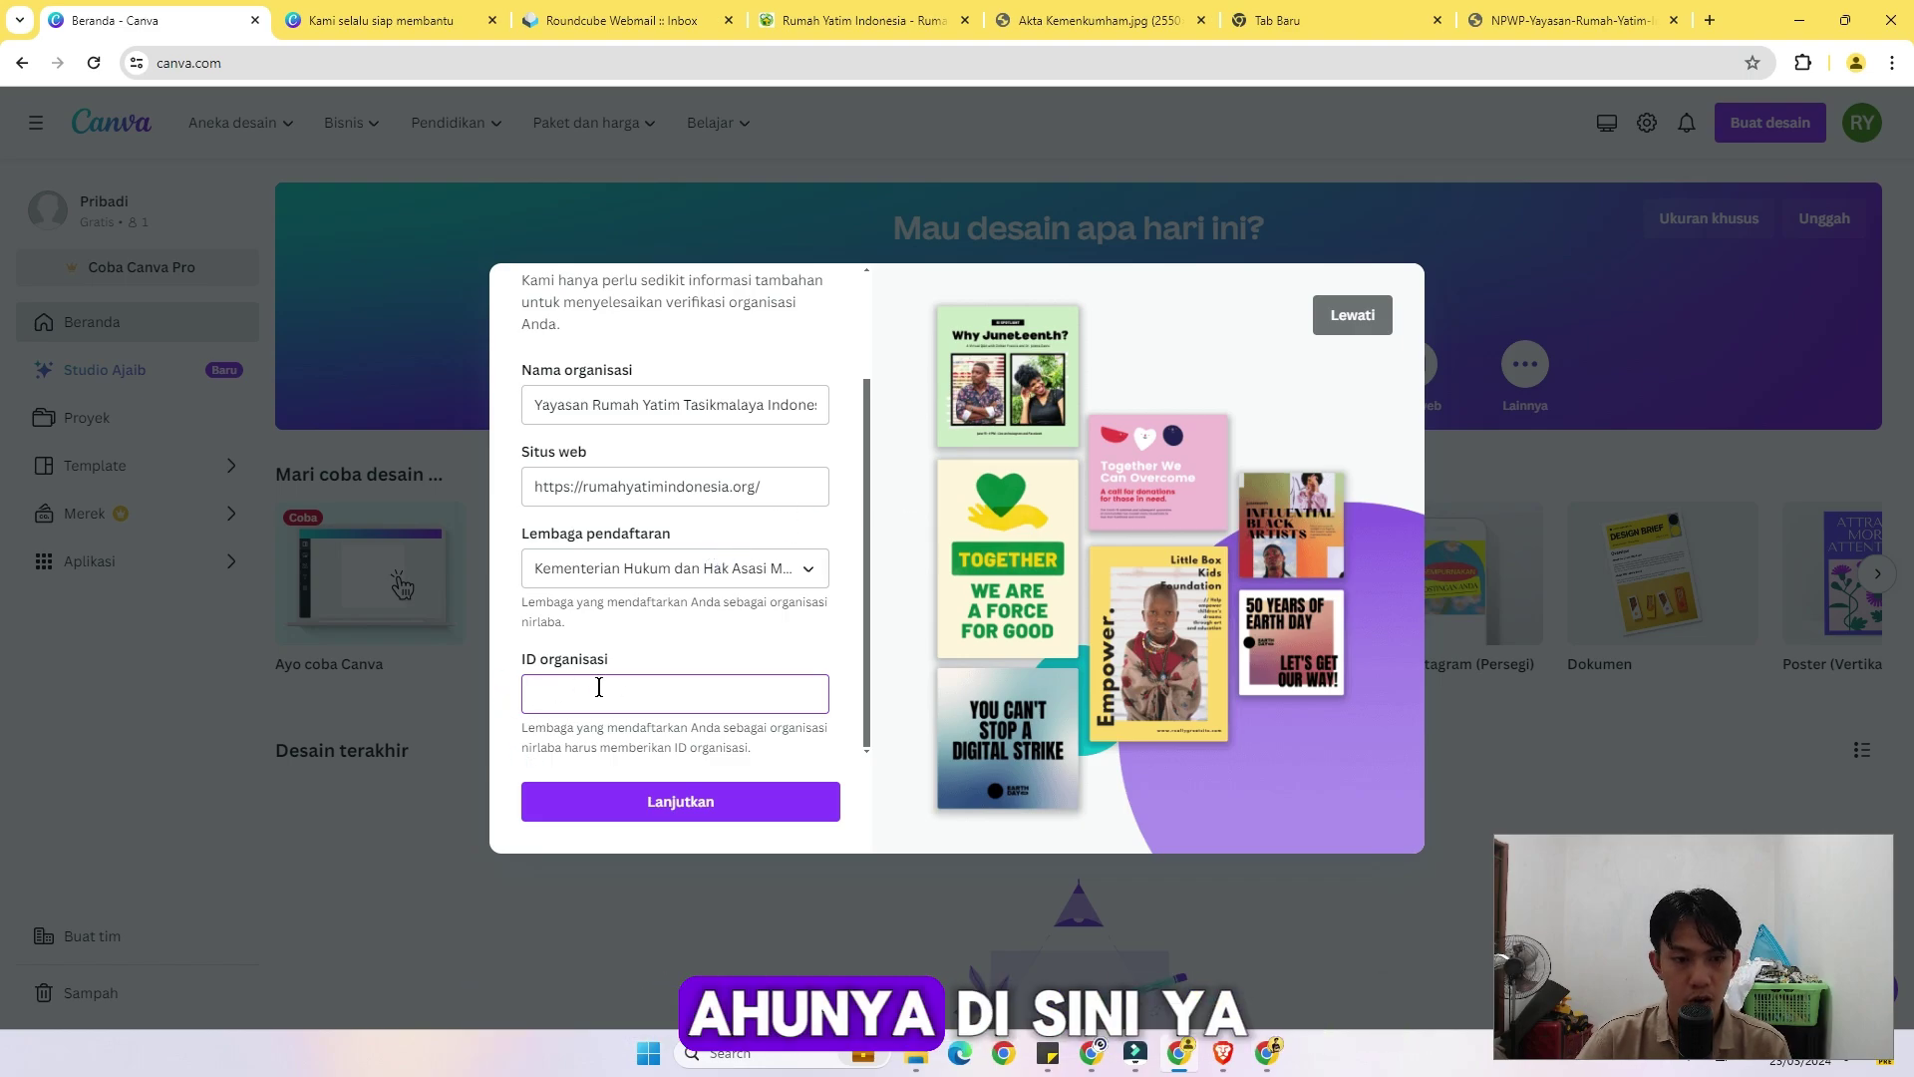
left_click(727, 806)
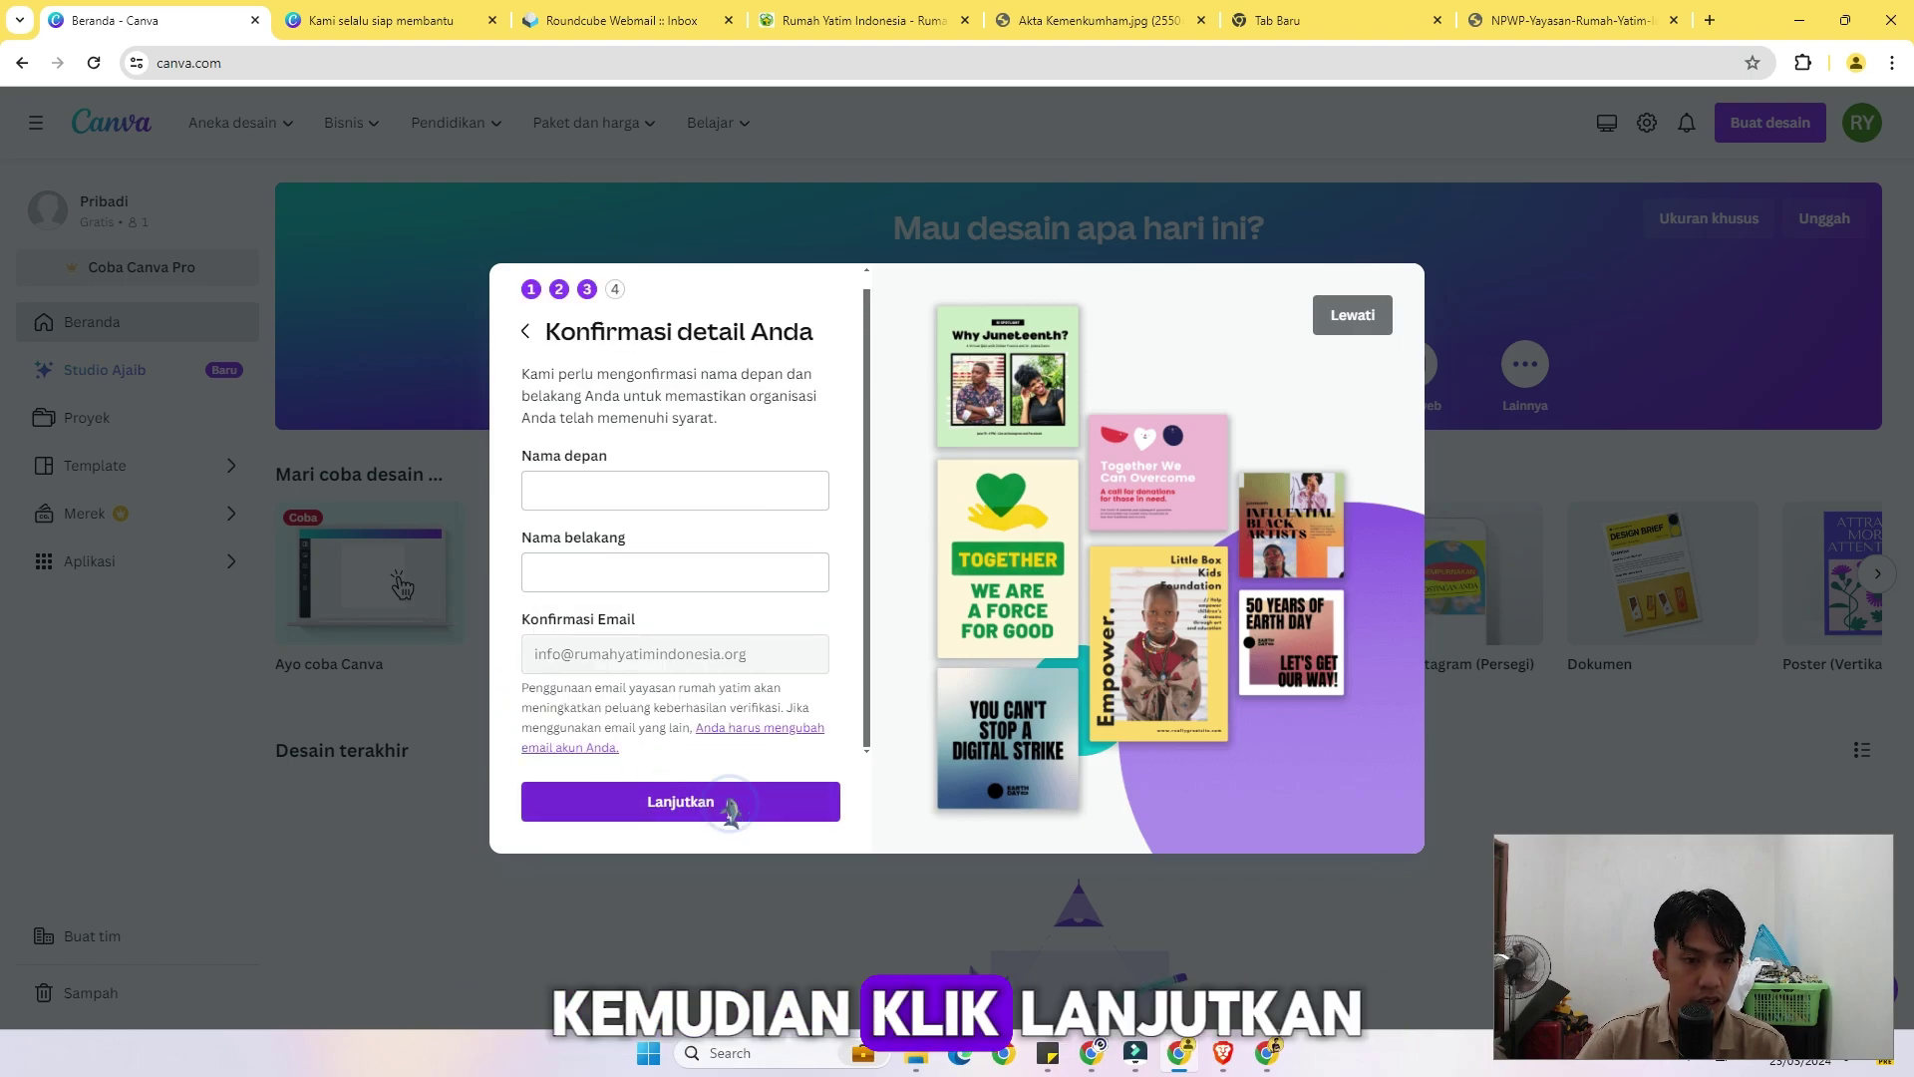
Enter "Rumah Yatim" as Nama depan and "Tasikmalaya Indonesia" as Nama belakang, and continue to the document upload.
left_click(614, 489)
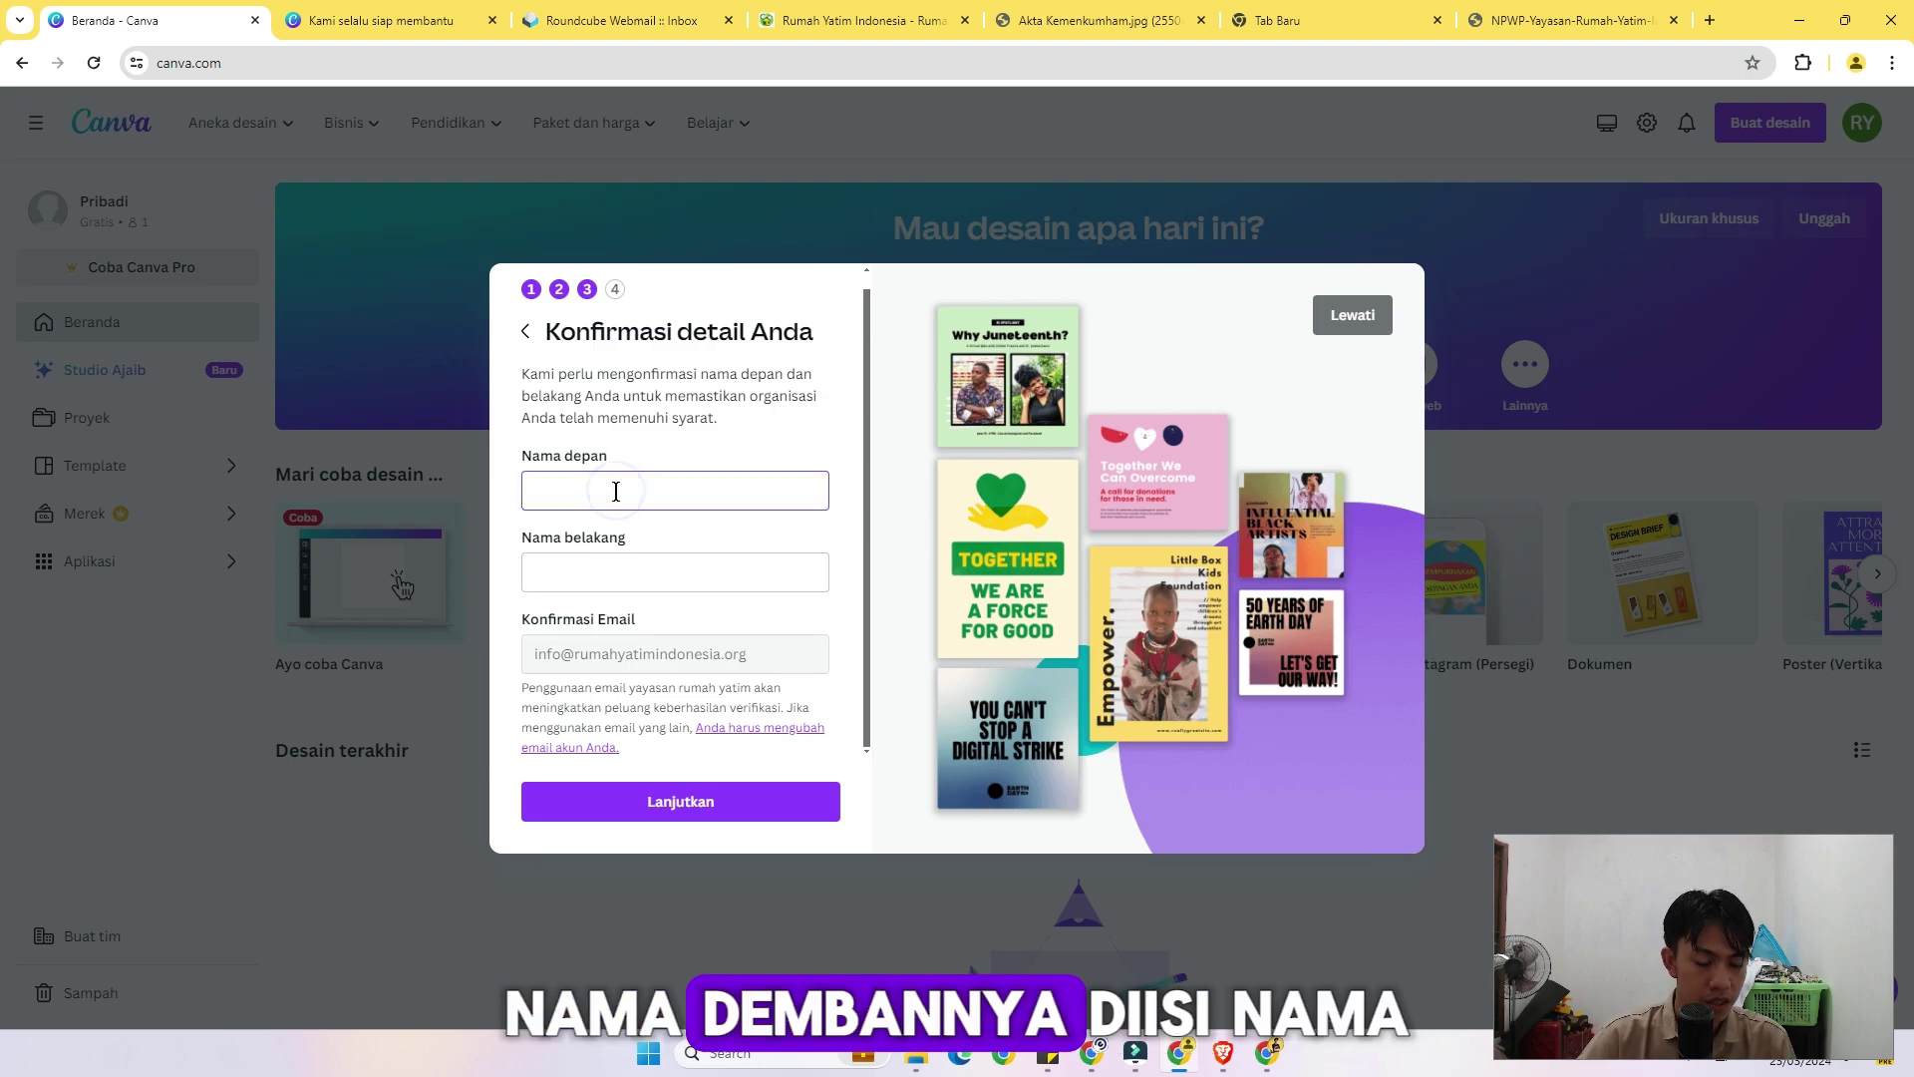
type("Rumah Yatim")
key("Tab")
type("Tasikmalaya Indonesia")
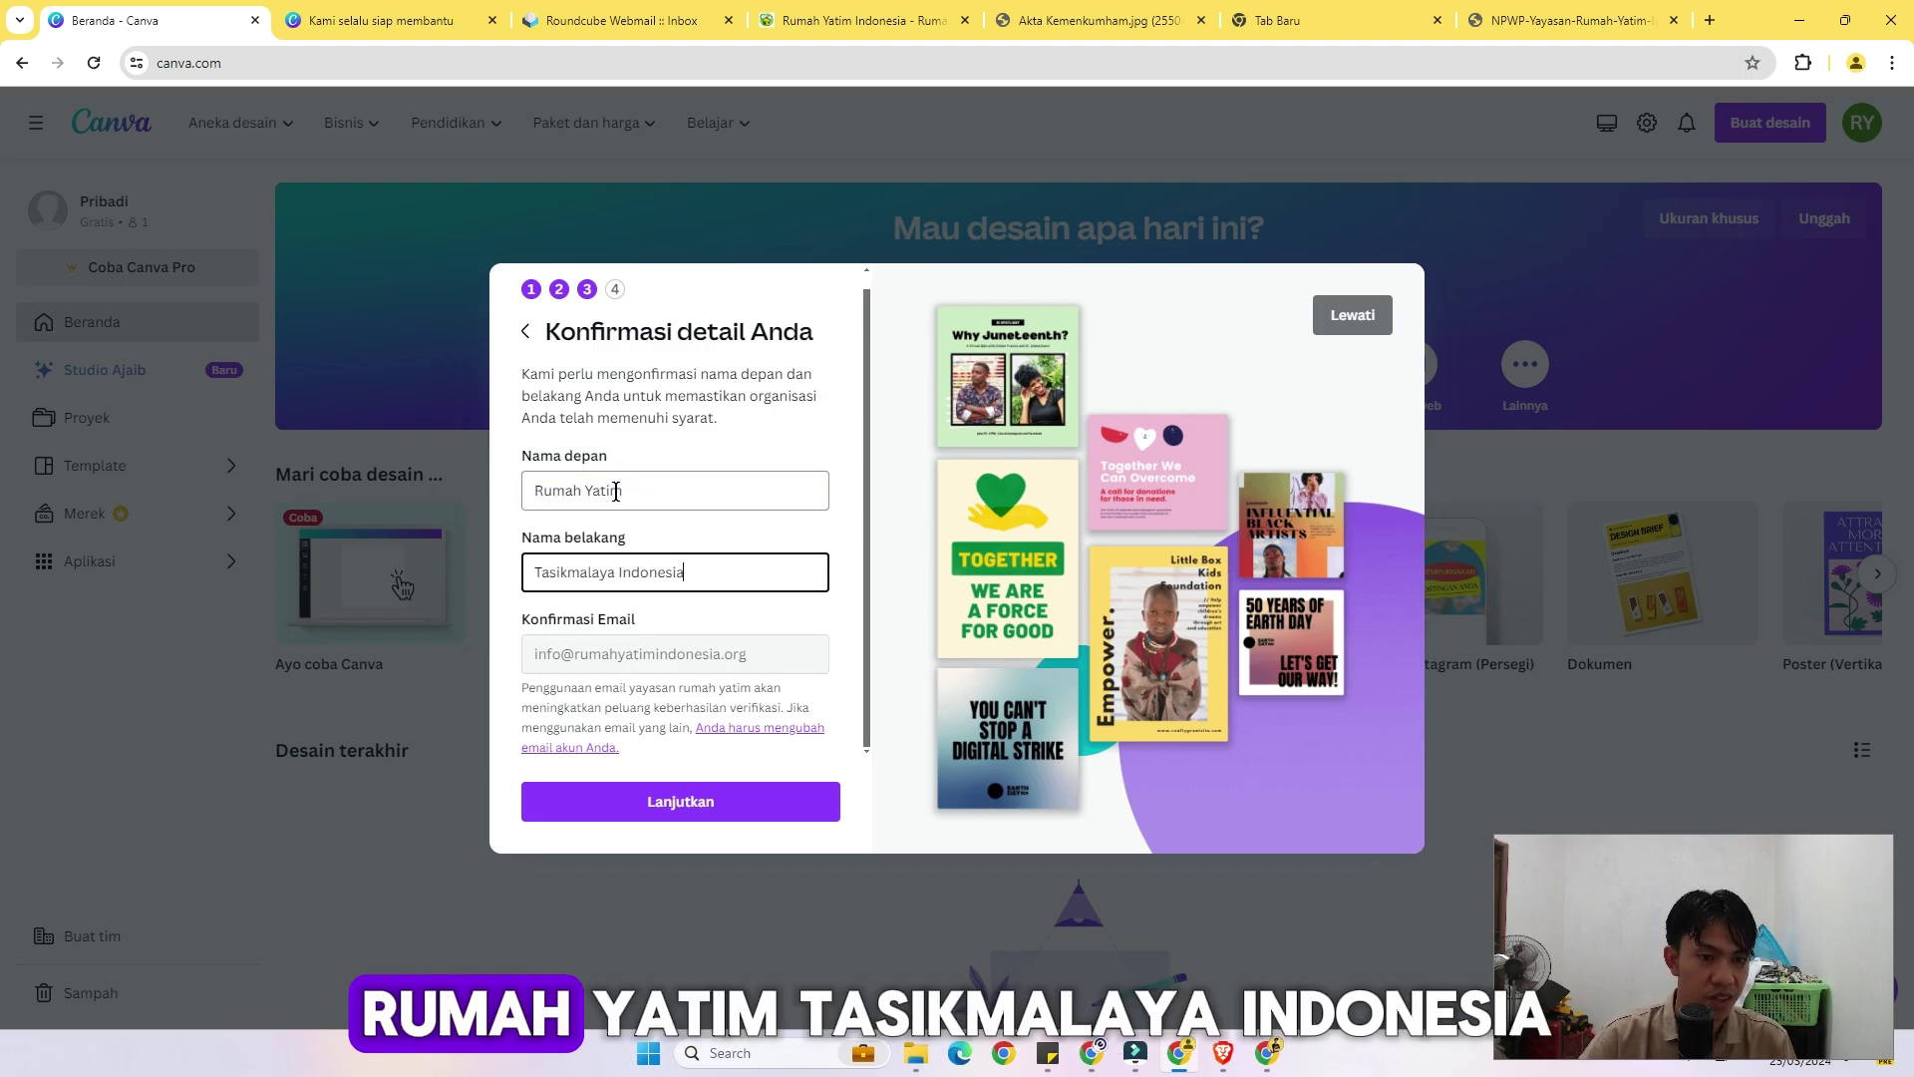
left_click(725, 454)
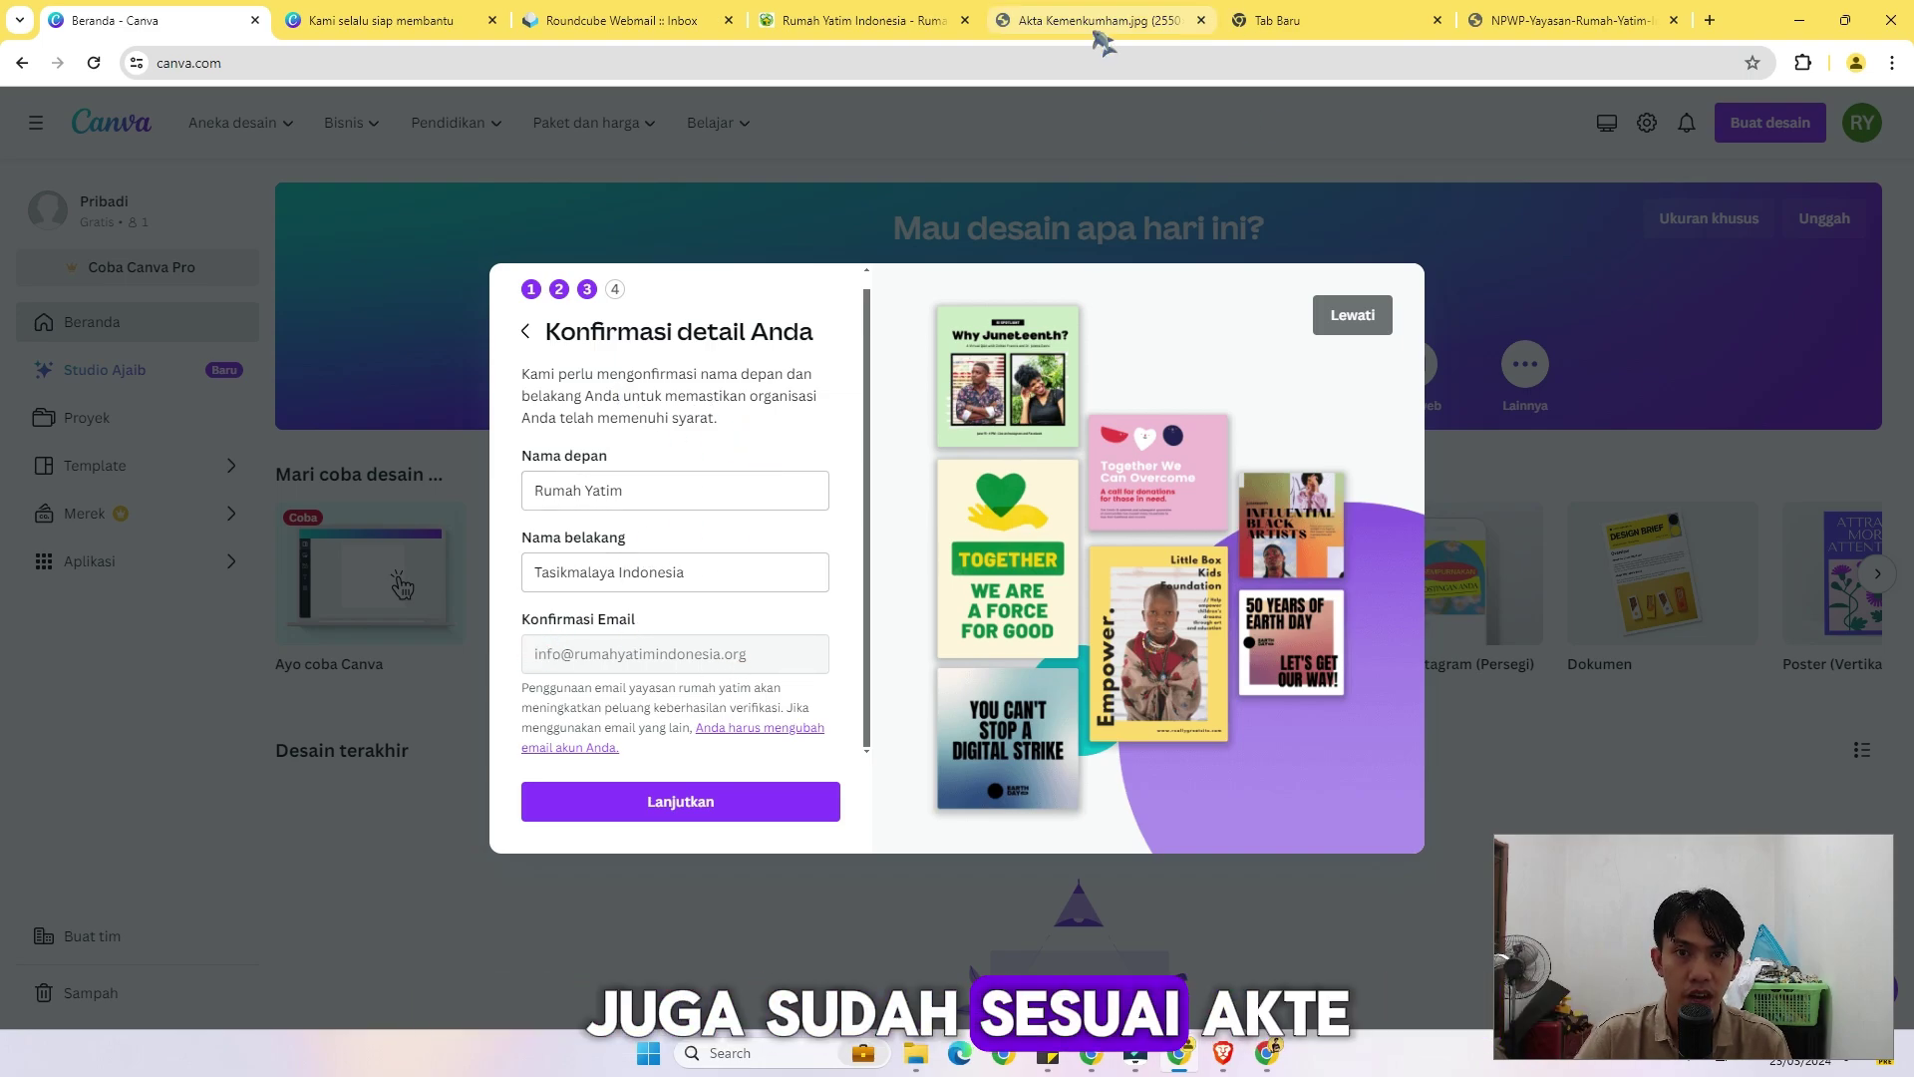
left_click(748, 800)
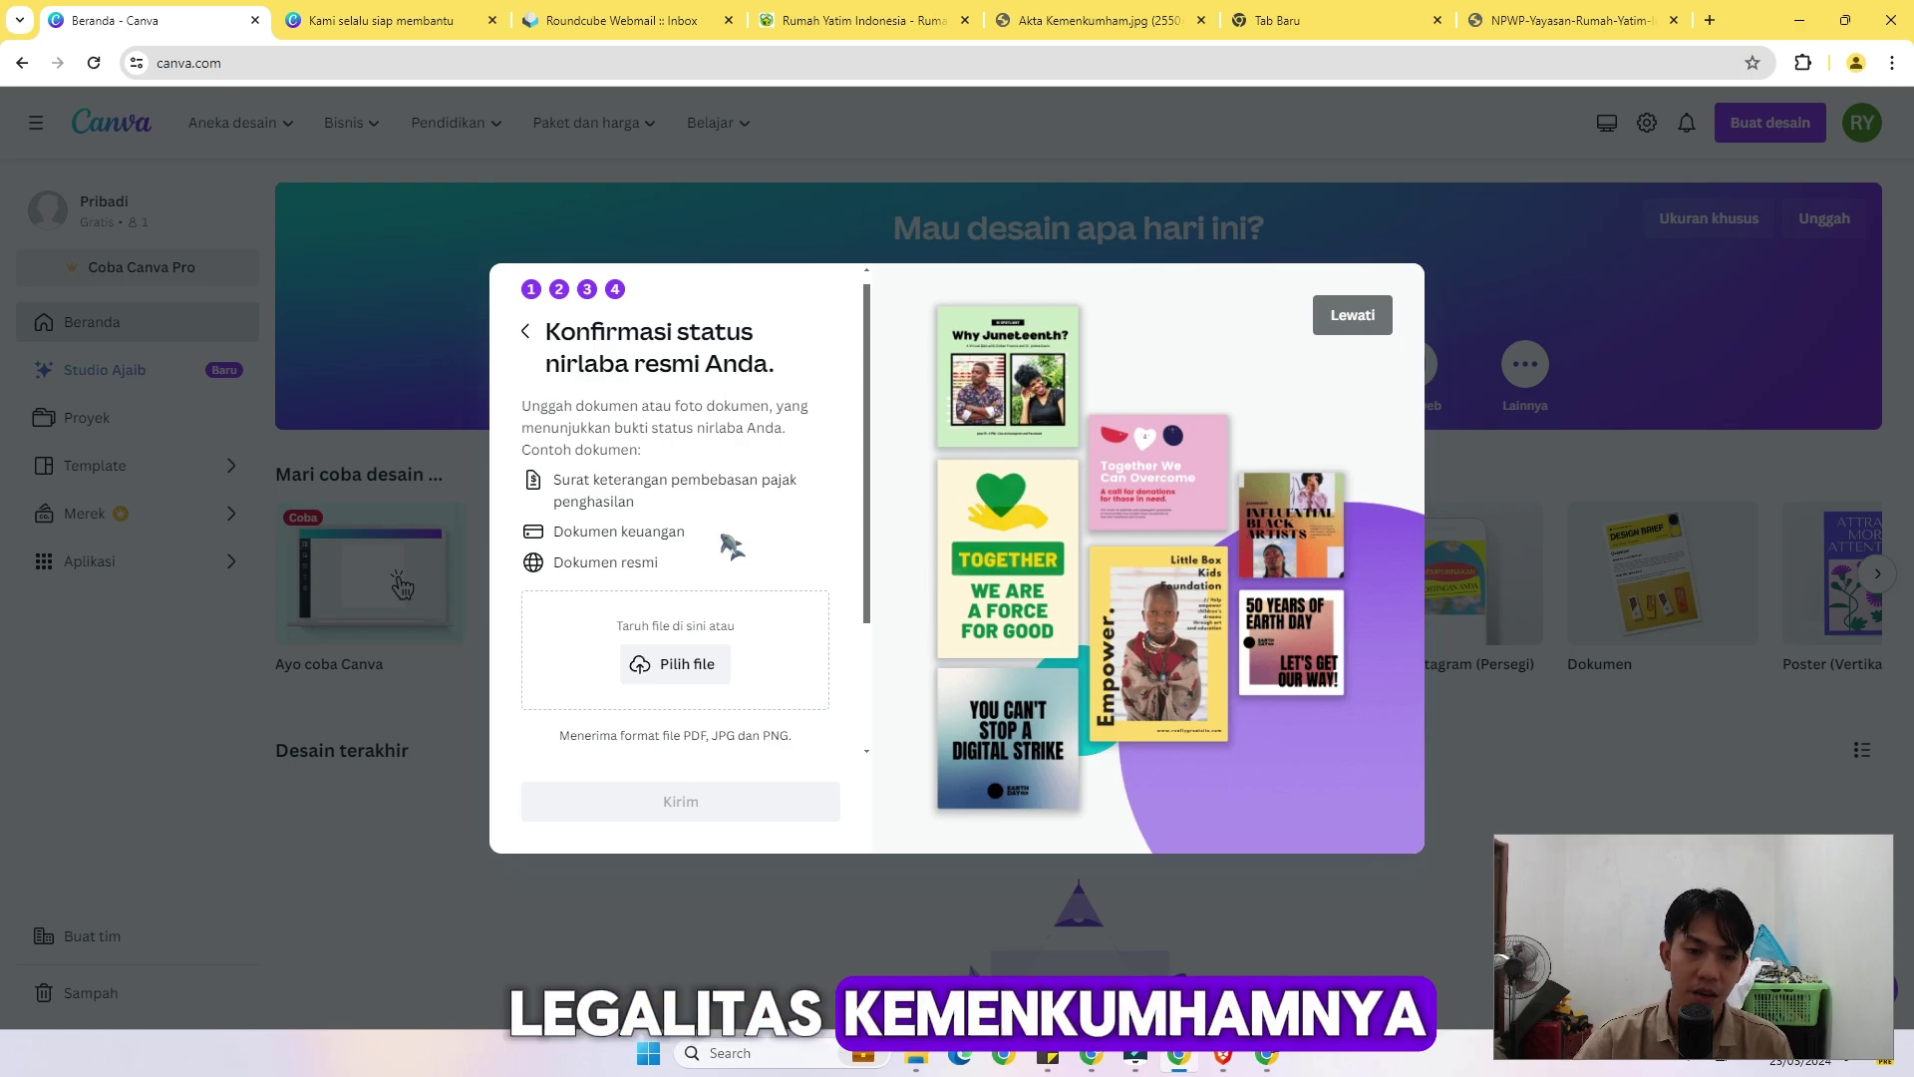
Upload Akta Kemenkumham.jpg from Downloads as proof of nonprofit status, submit the application and finish the form.
left_click(675, 663)
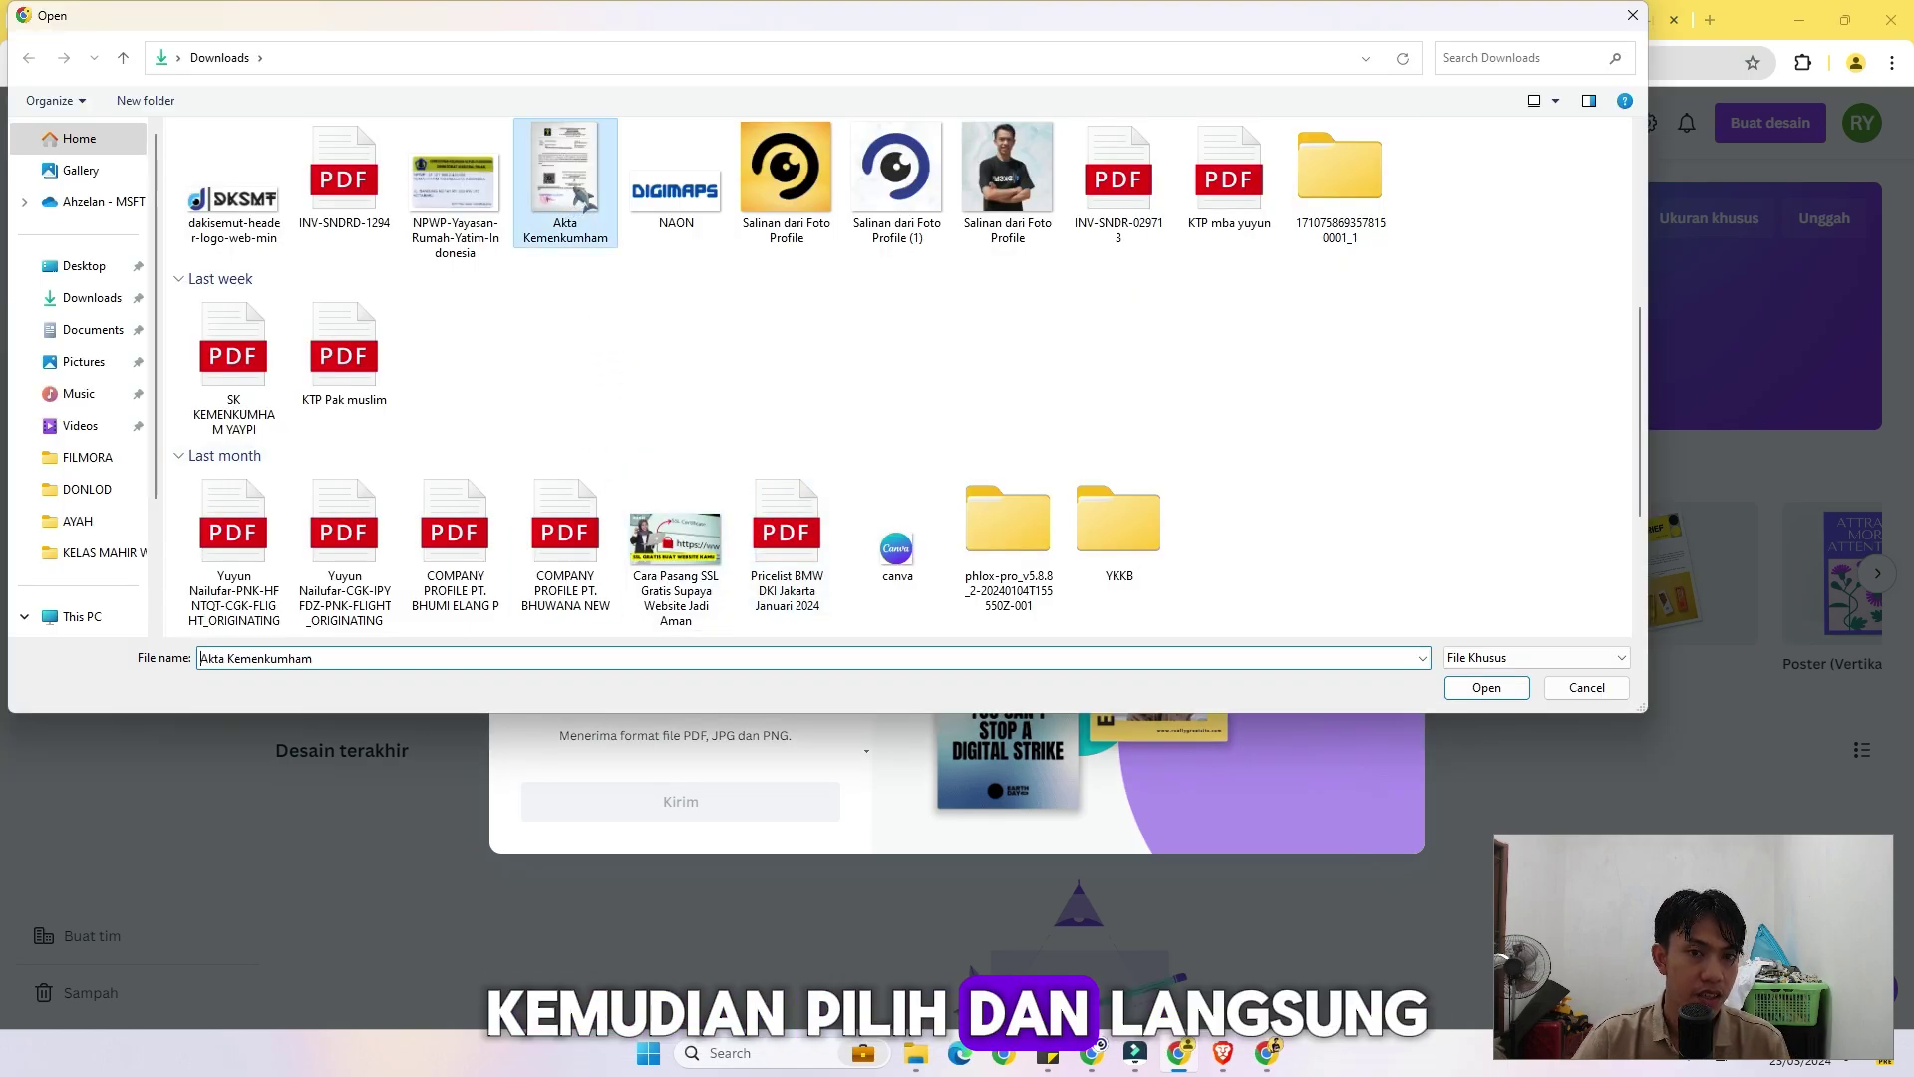
double_click(574, 187)
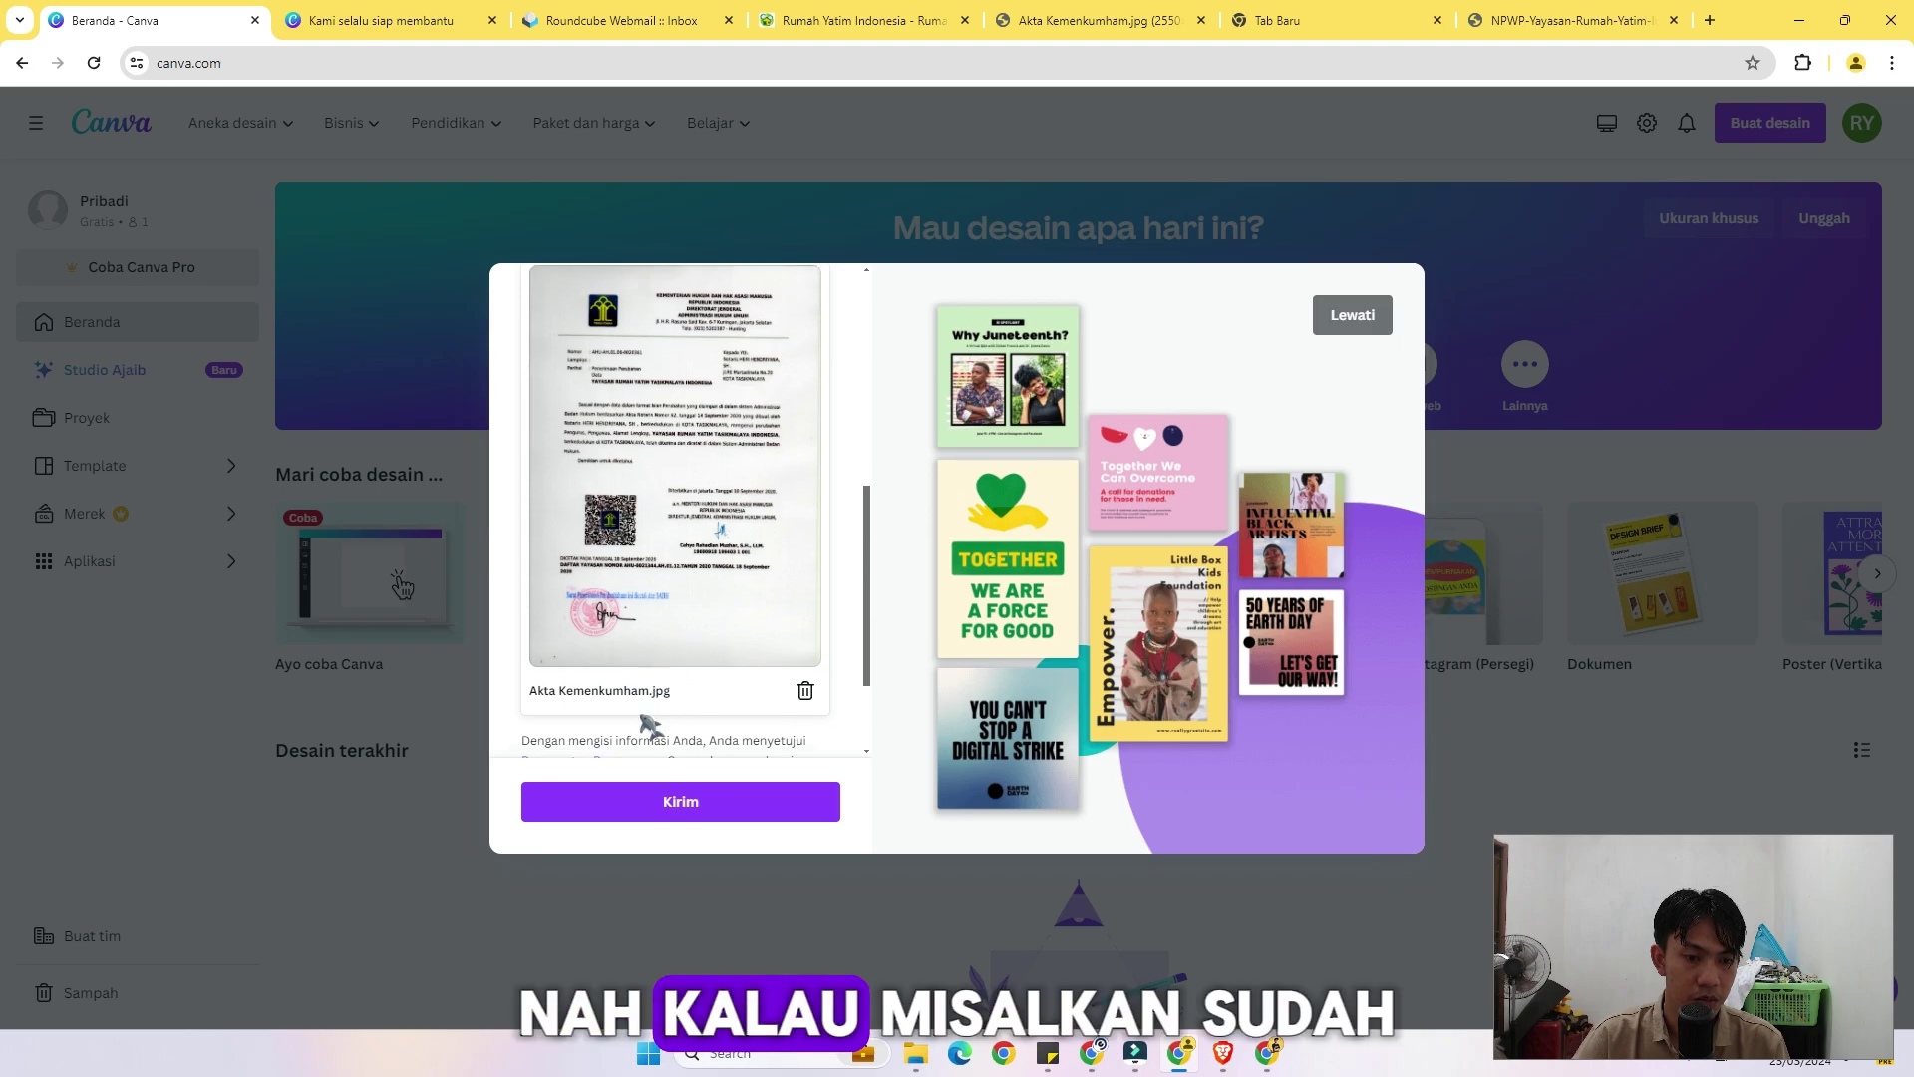
scroll(643, 713, "down", 3)
left_click(716, 799)
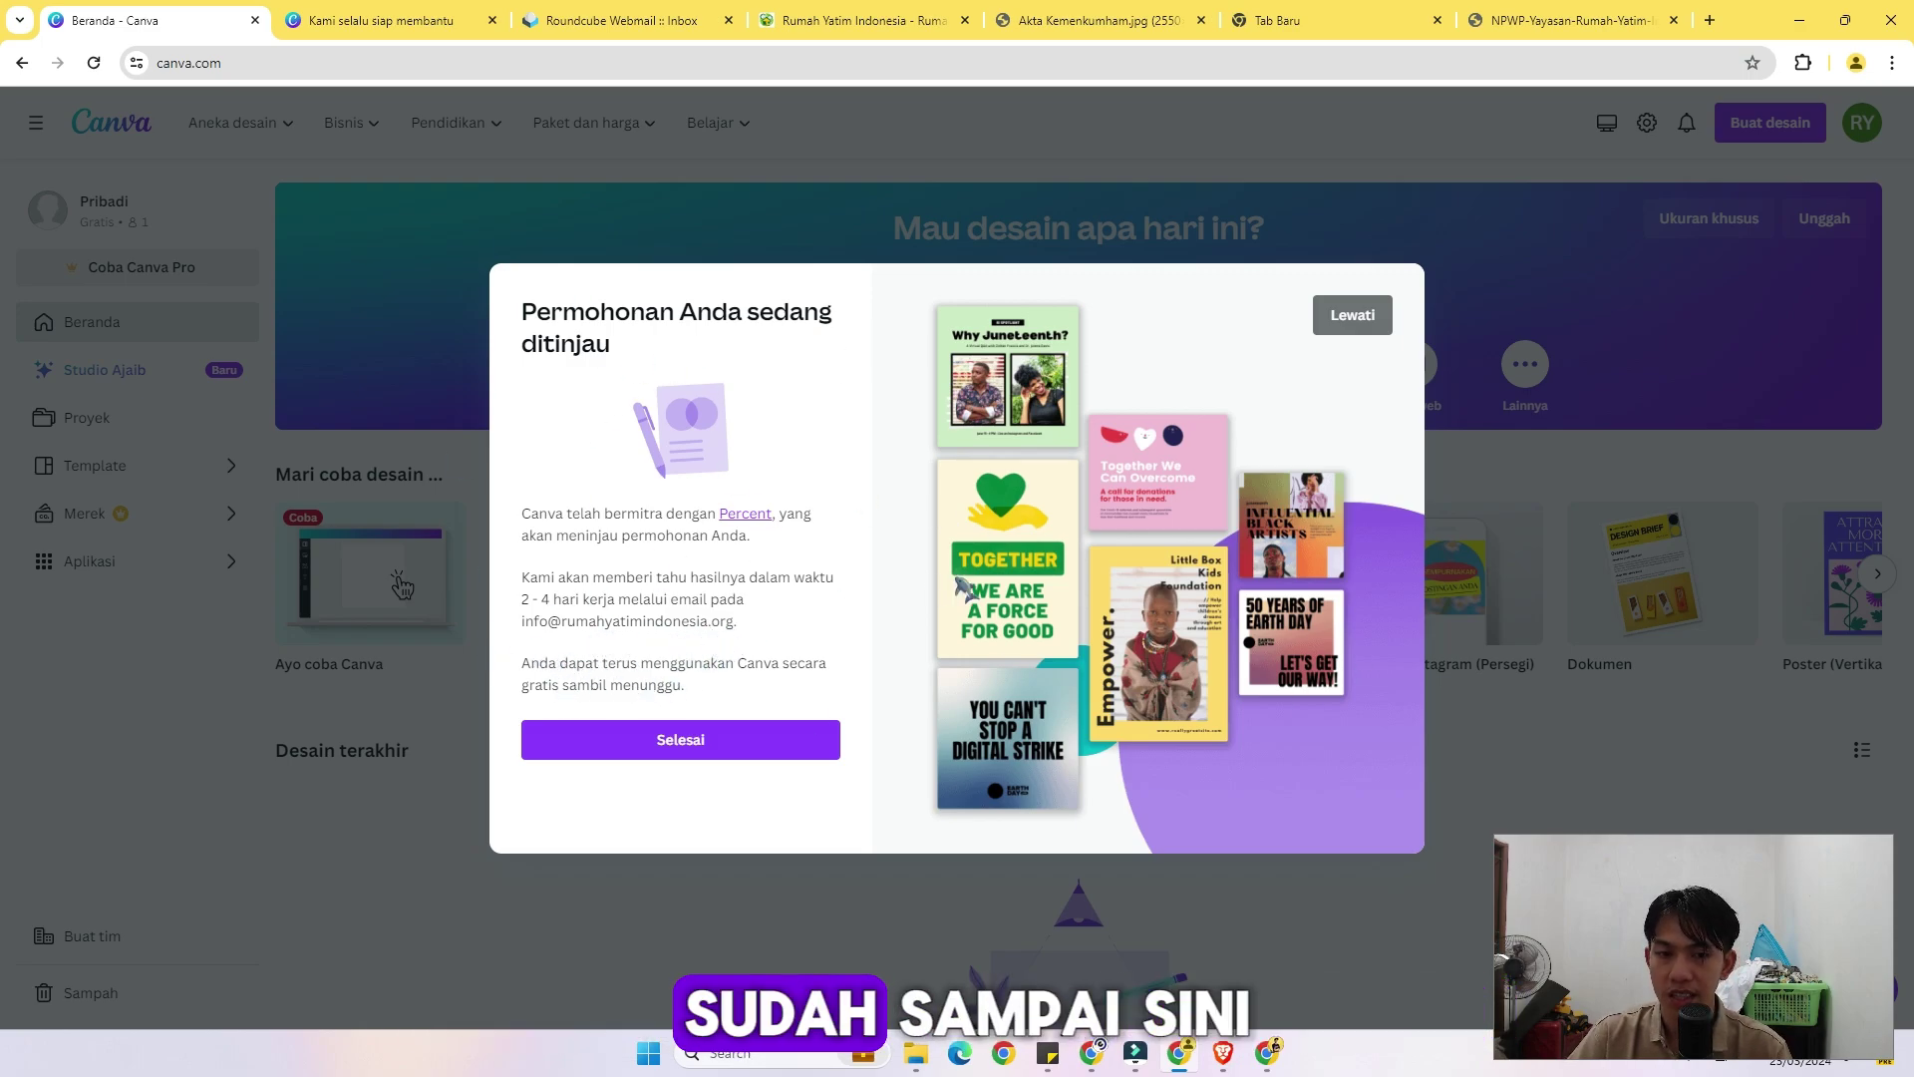
left_click(728, 743)
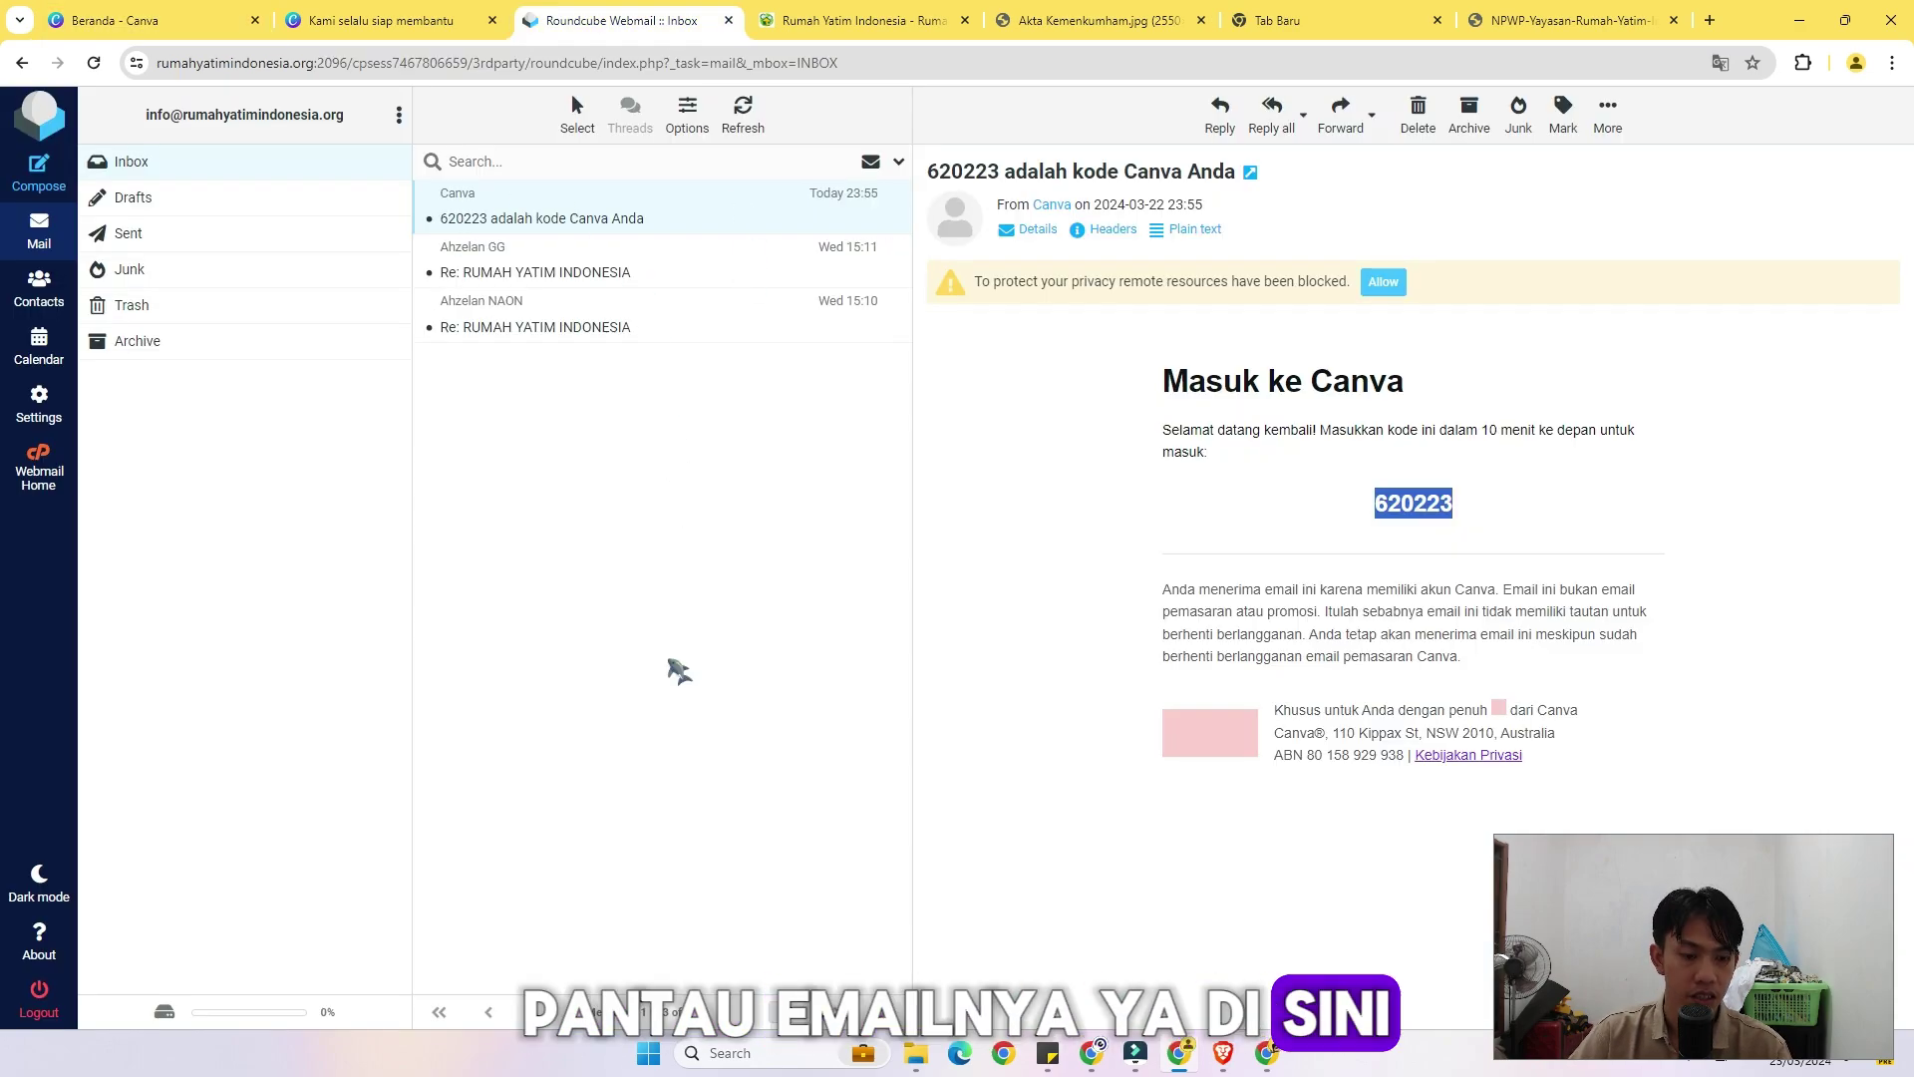
Check the foundation's Roundcube inbox for the application's confirmation e-mail.
key("F5")
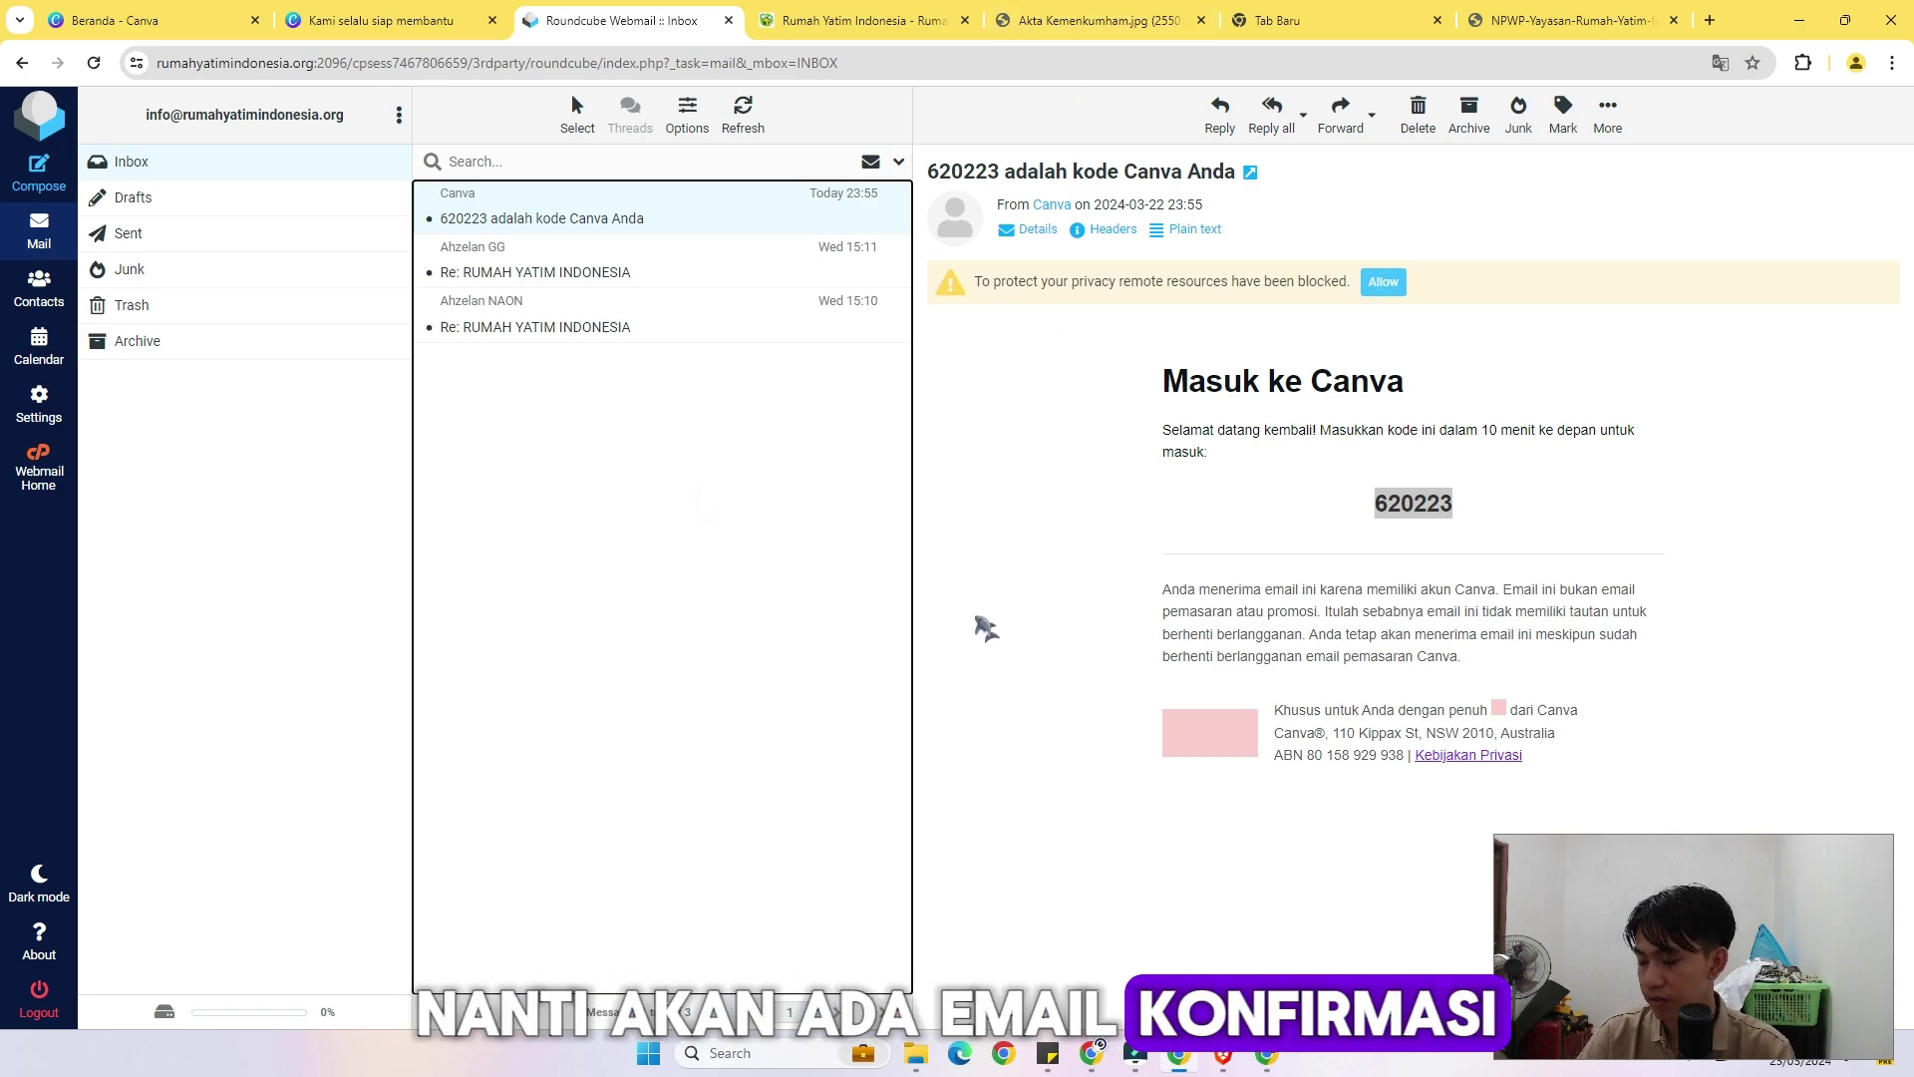
left_click(1333, 520)
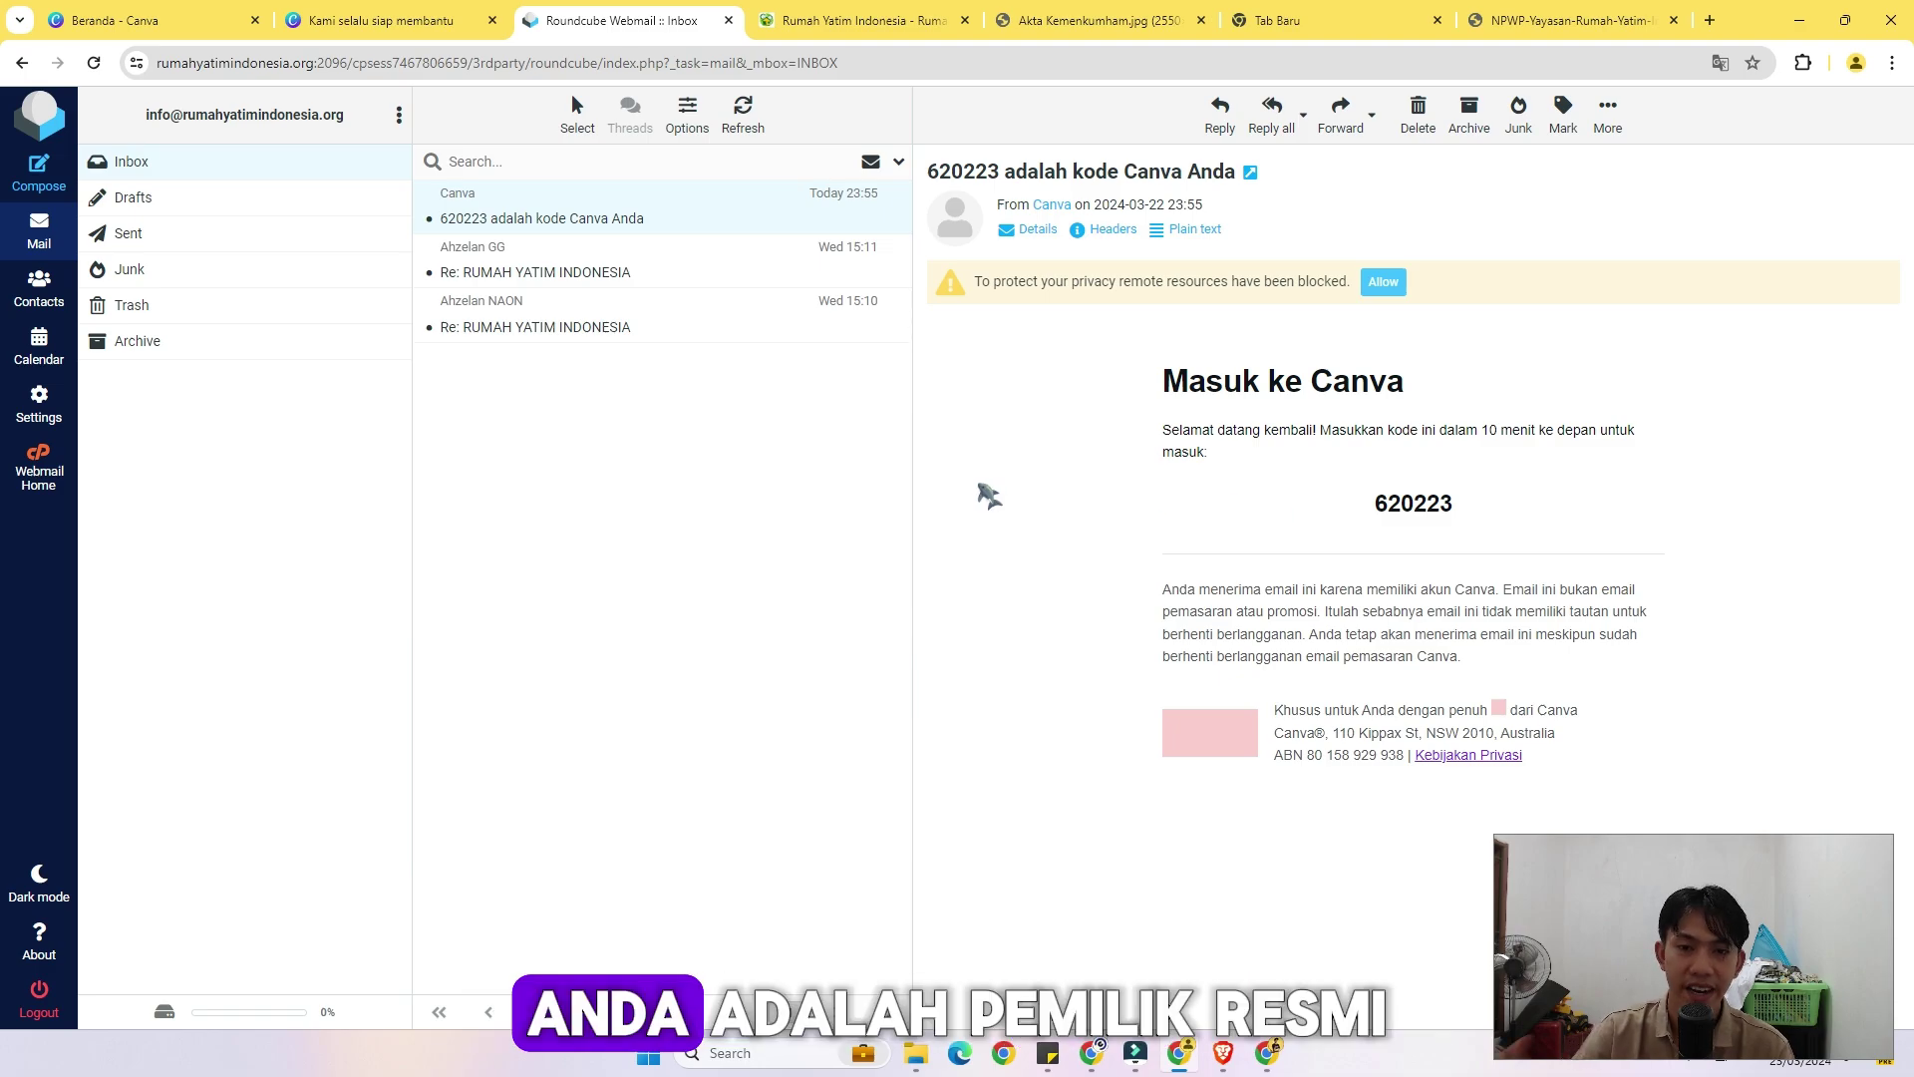
key("ctrl+Tab")
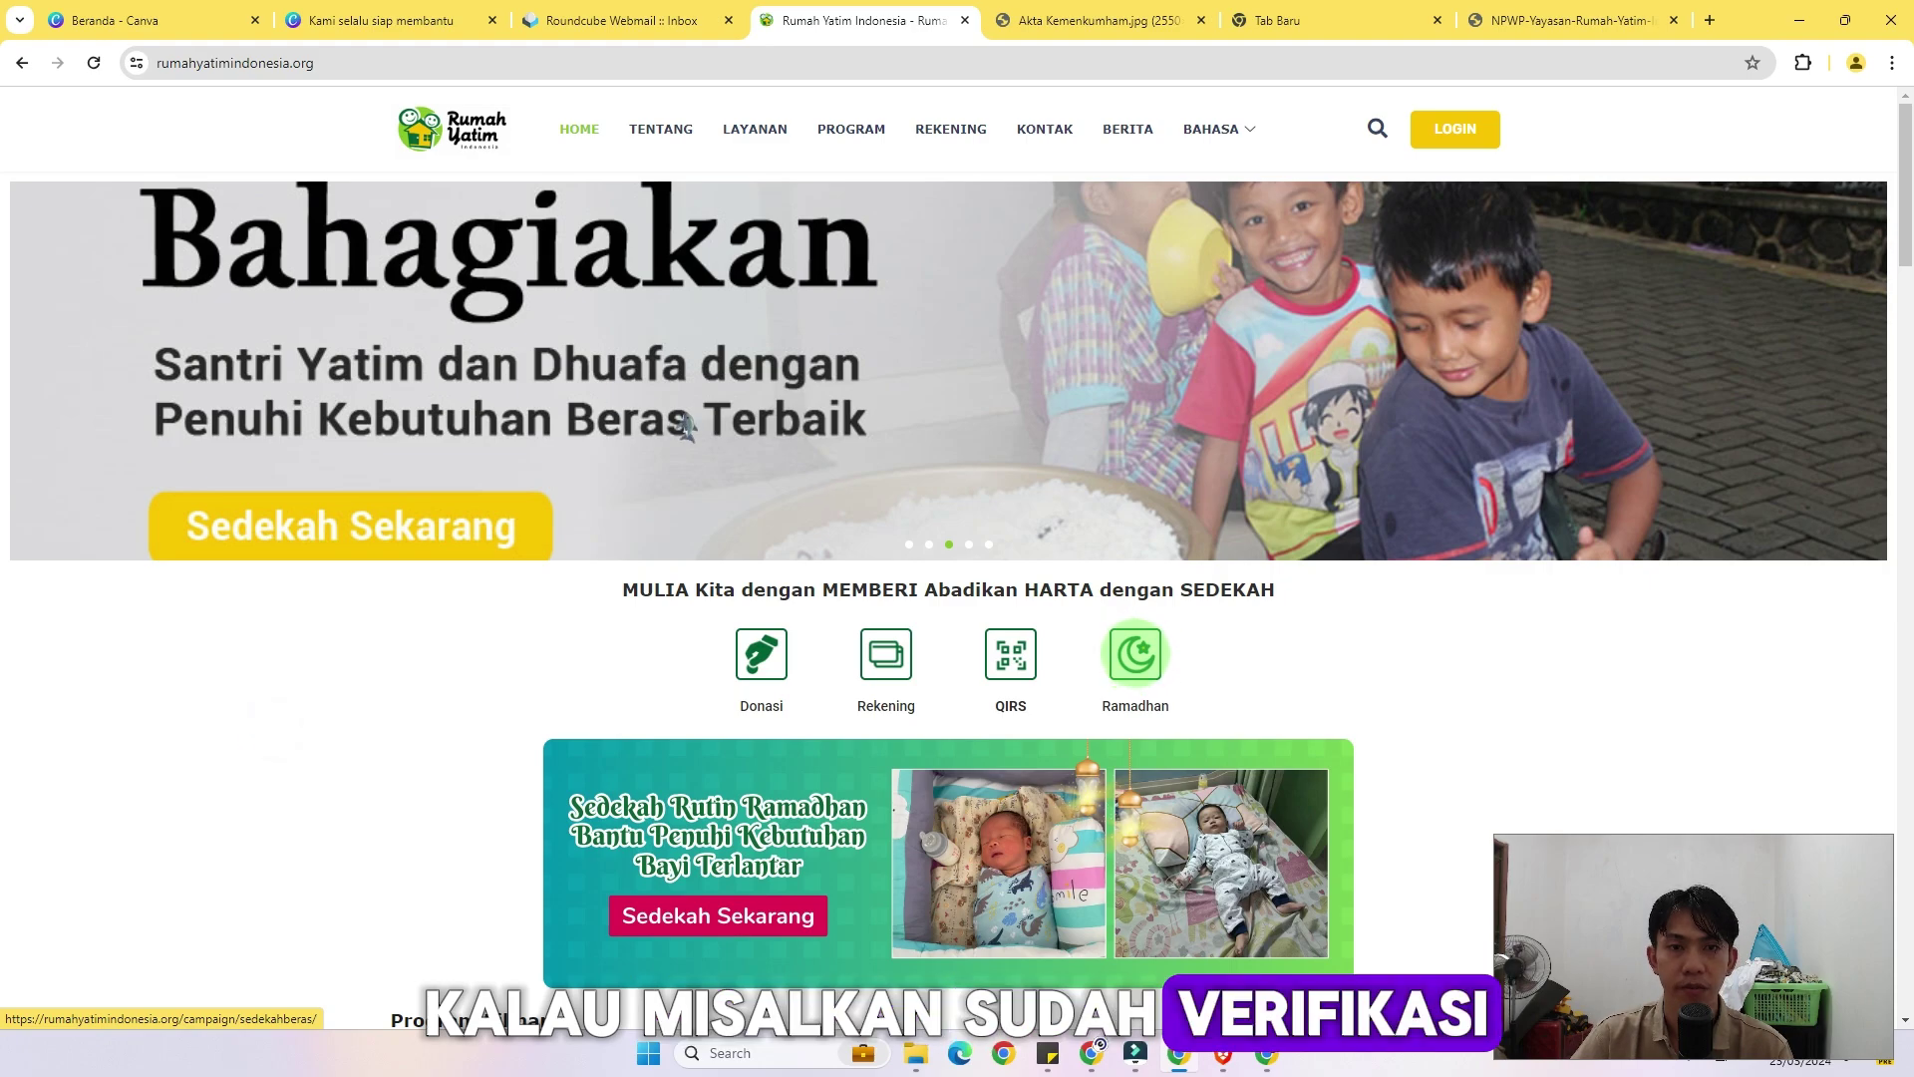
Return to Canva and accept its offer to send notifications with "Saya mau".
left_click(193, 26)
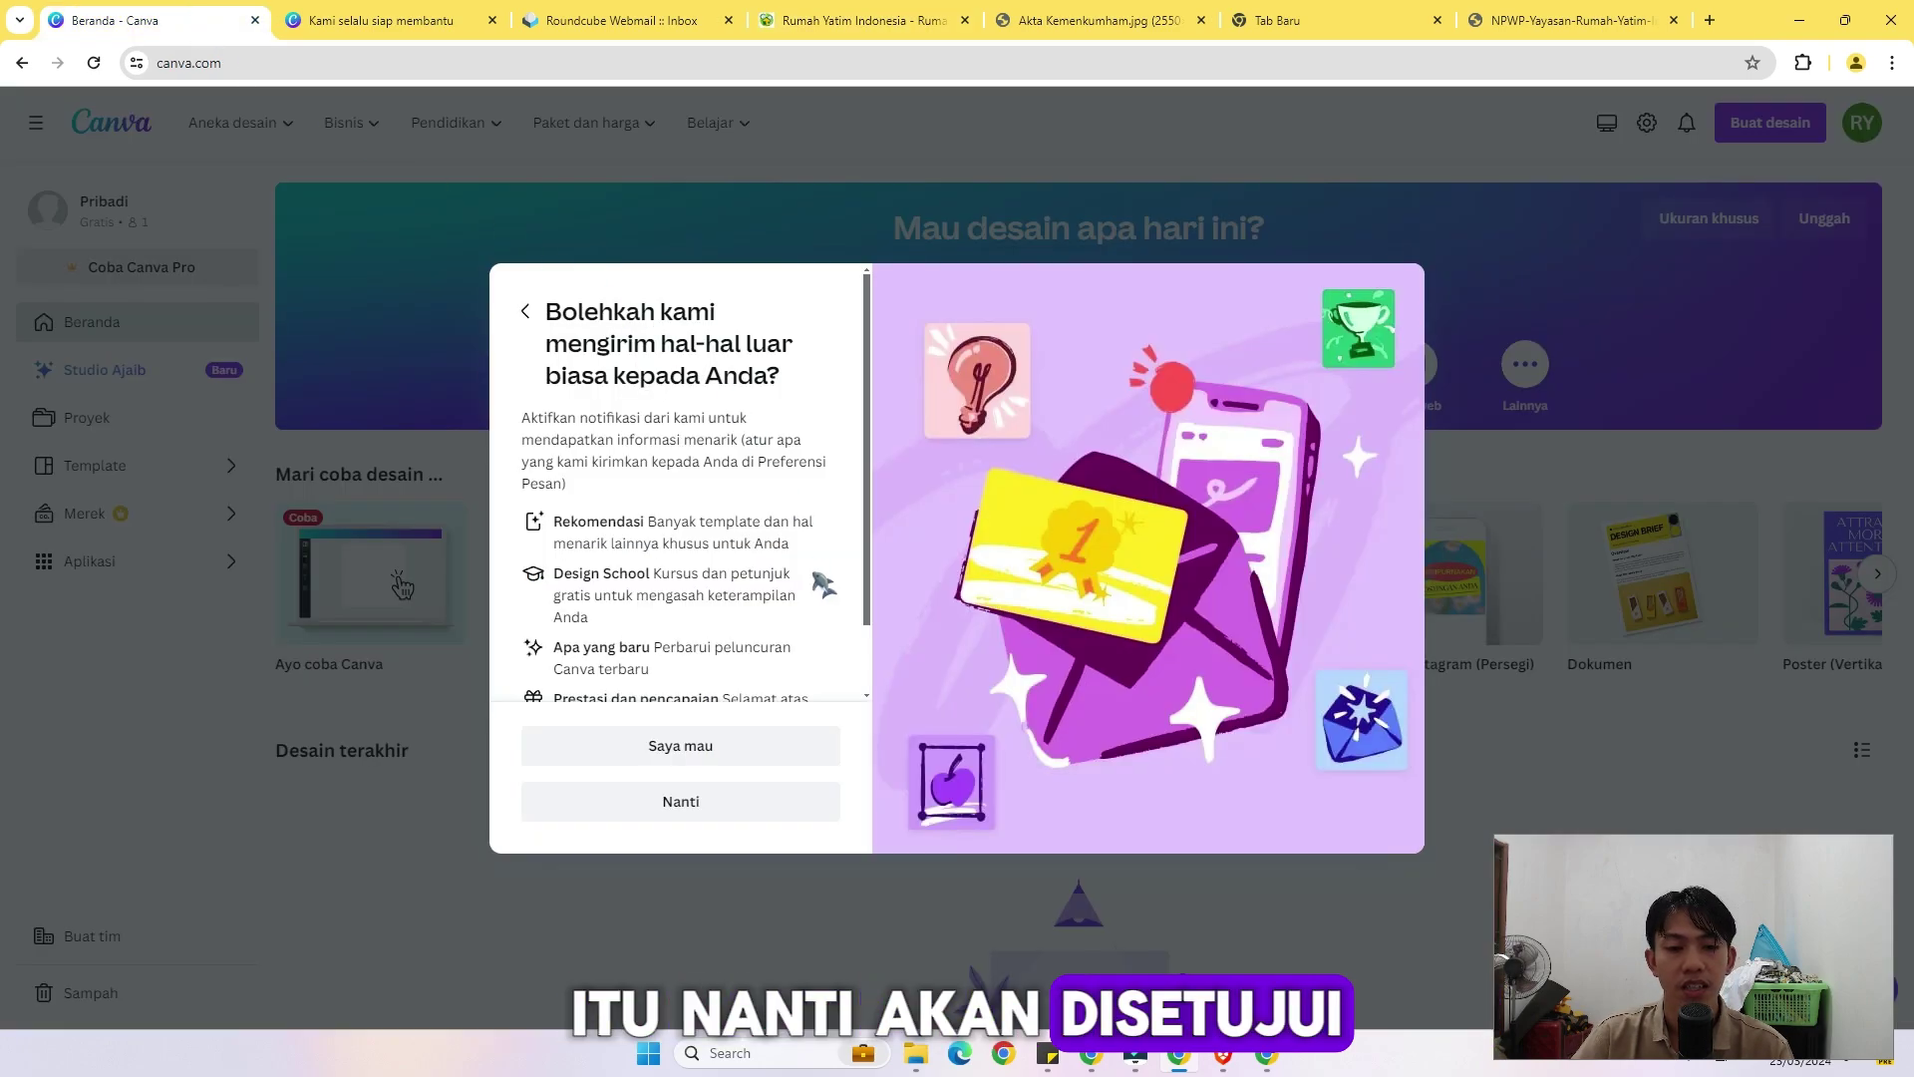
scroll(846, 703, "down", 2)
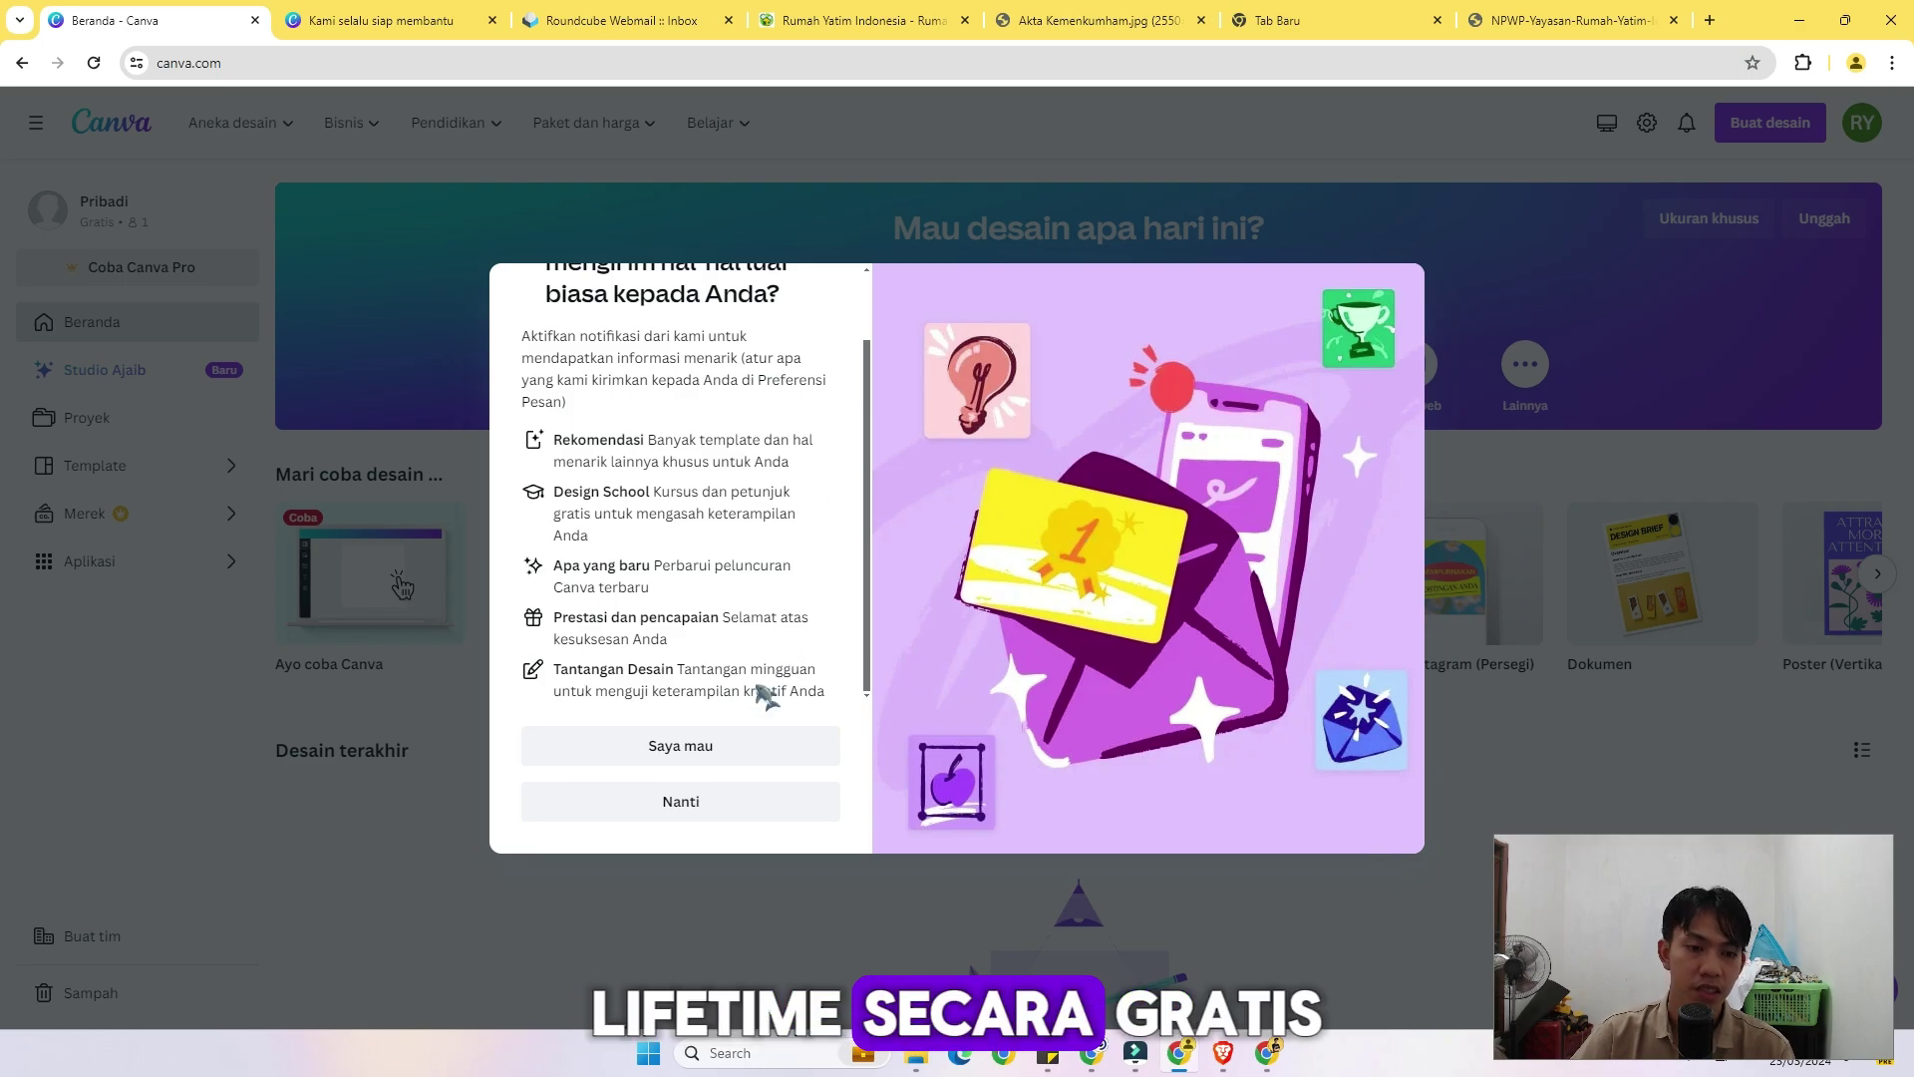
left_click(713, 755)
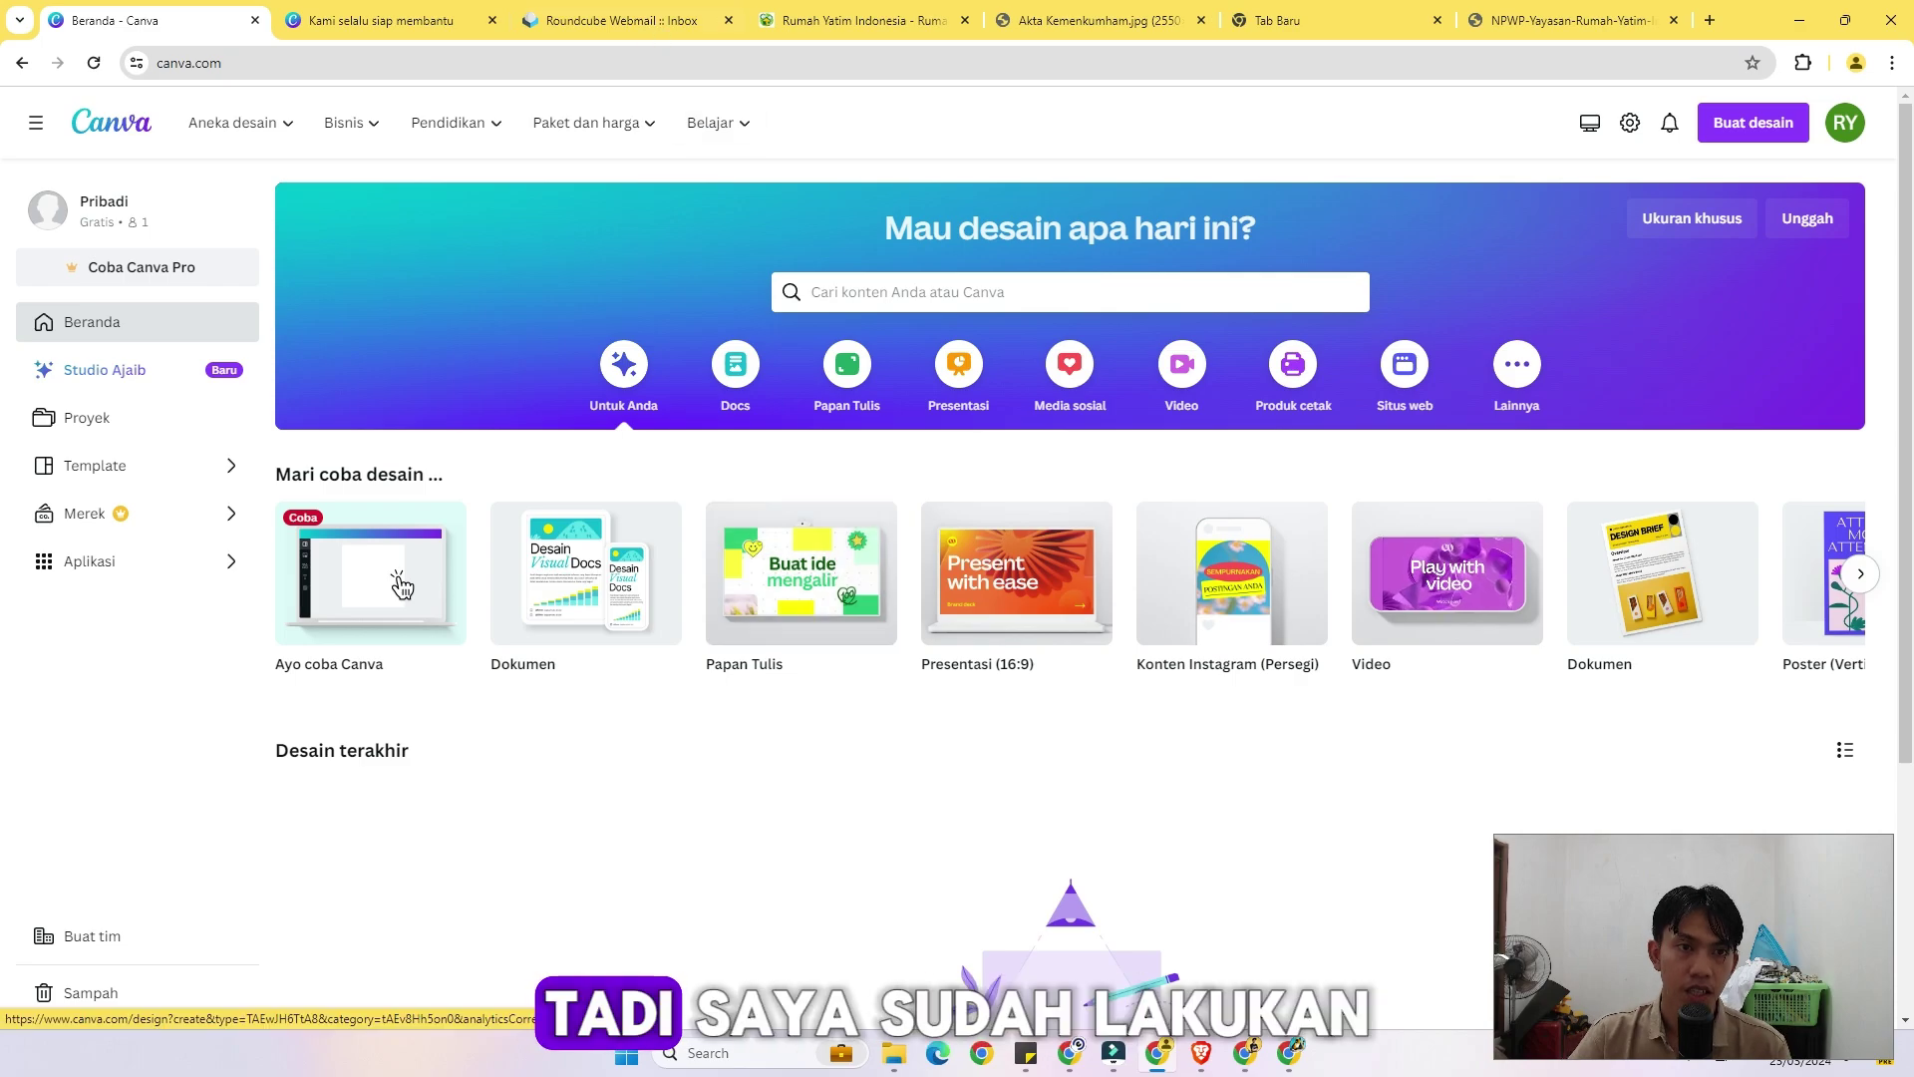
Switch to Gmail and read the Canva x Percent e-mail "Help us process your application for Canva's program" for the confirmation instructions.
key("ctrl+3")
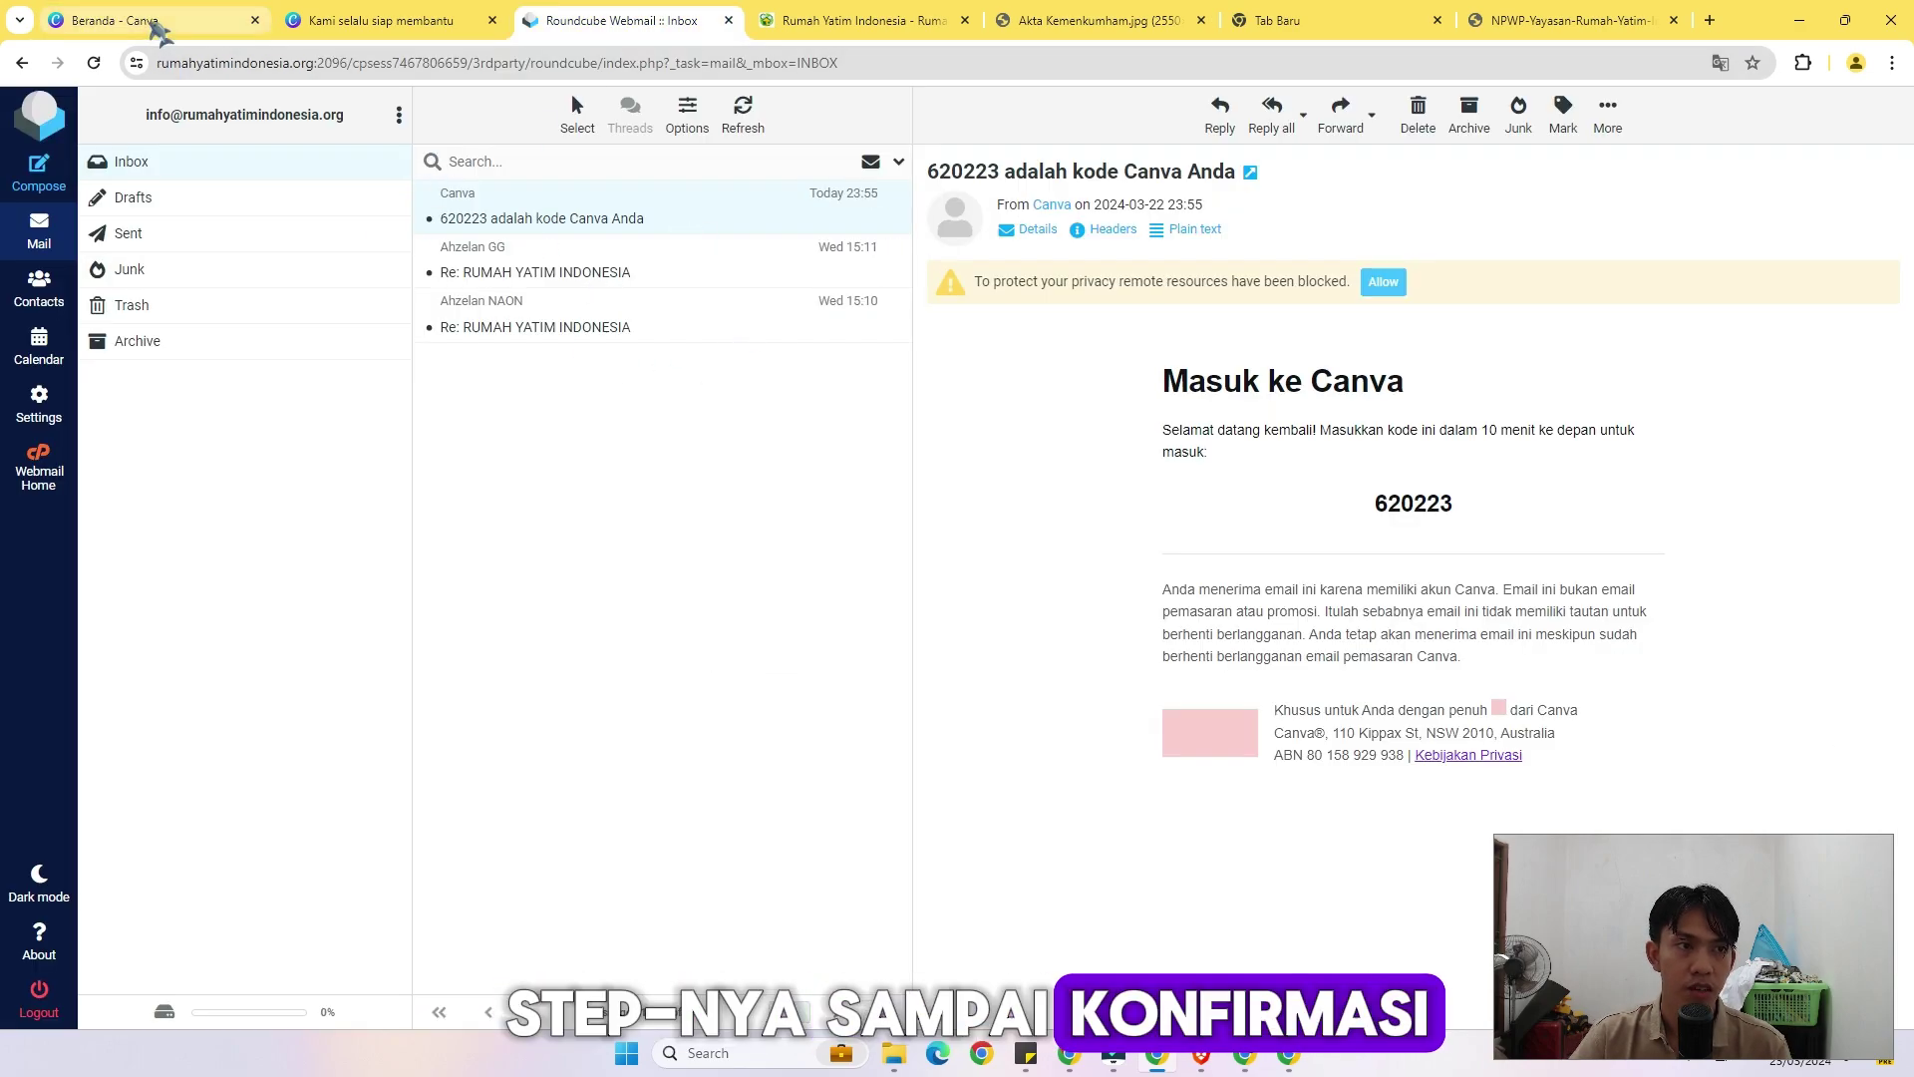
left_click(152, 24)
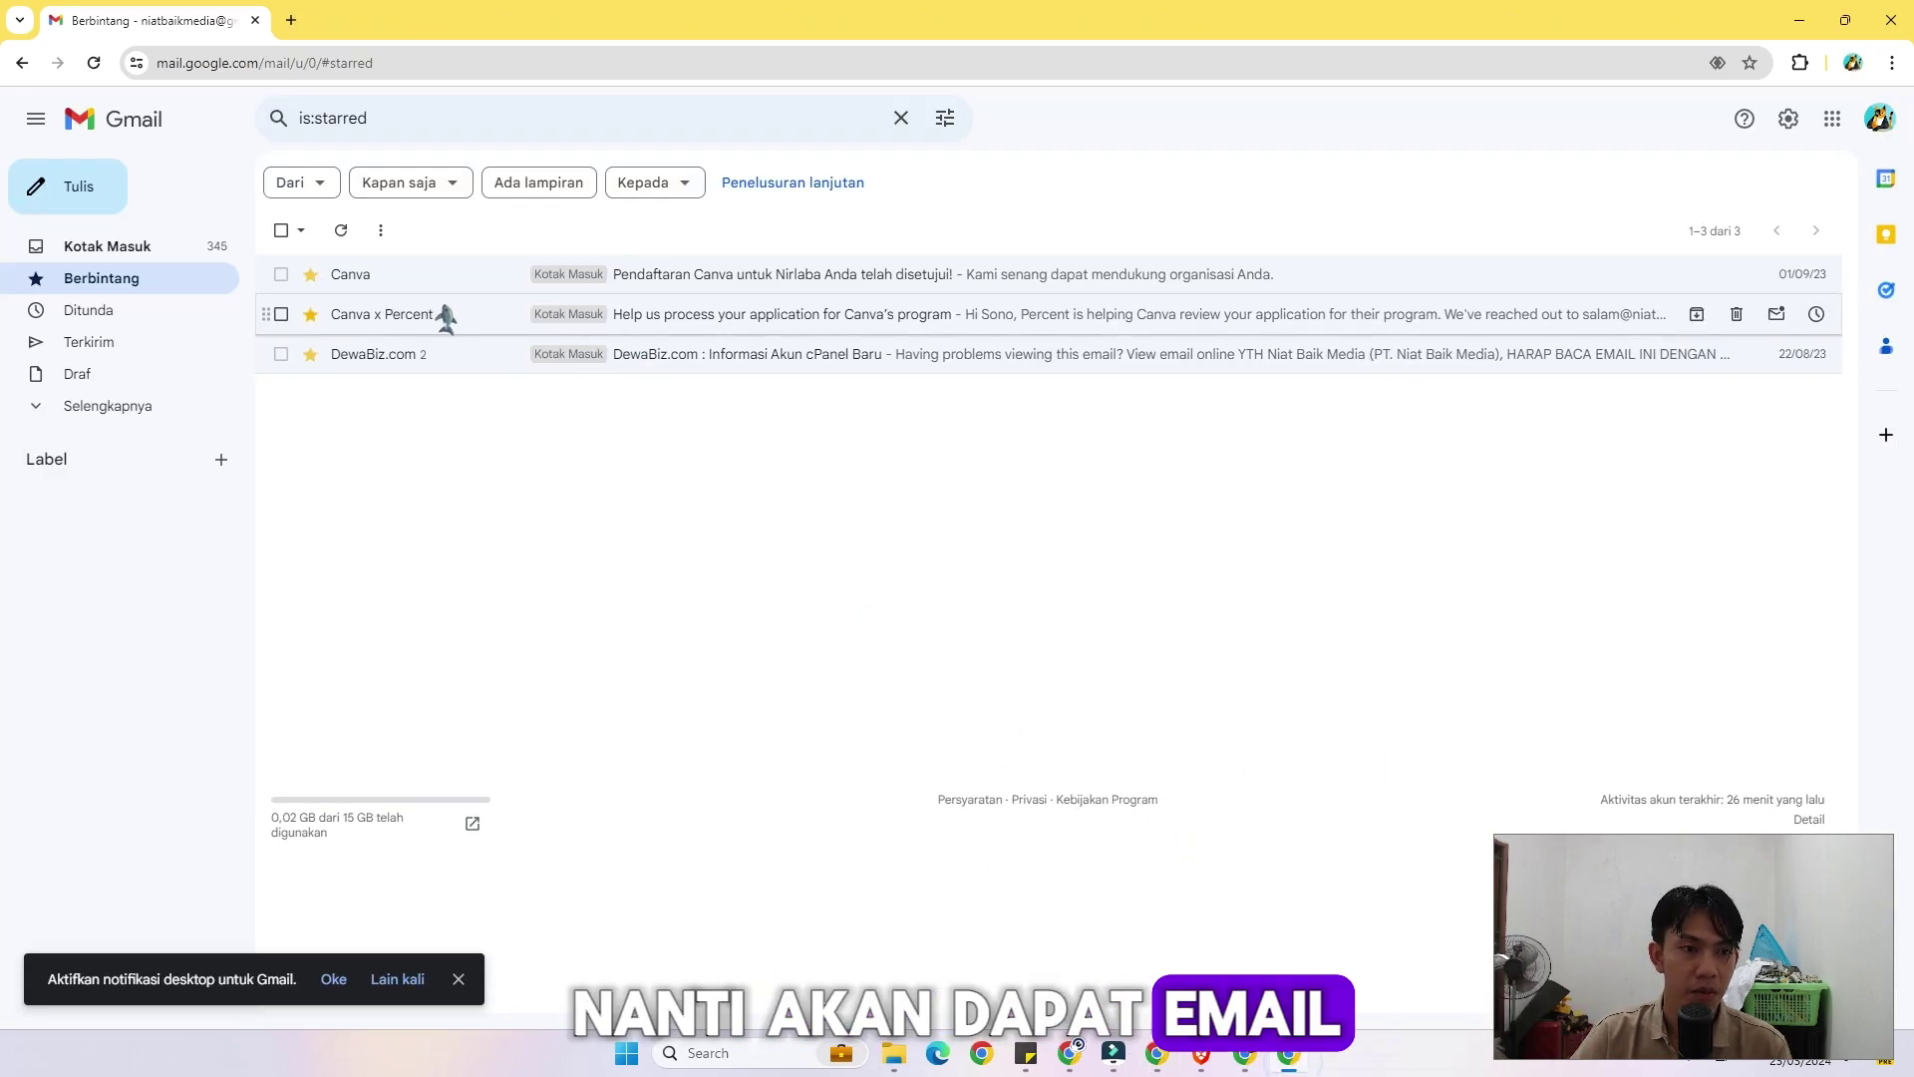
left_click(711, 317)
scroll(997, 529, "down", 3)
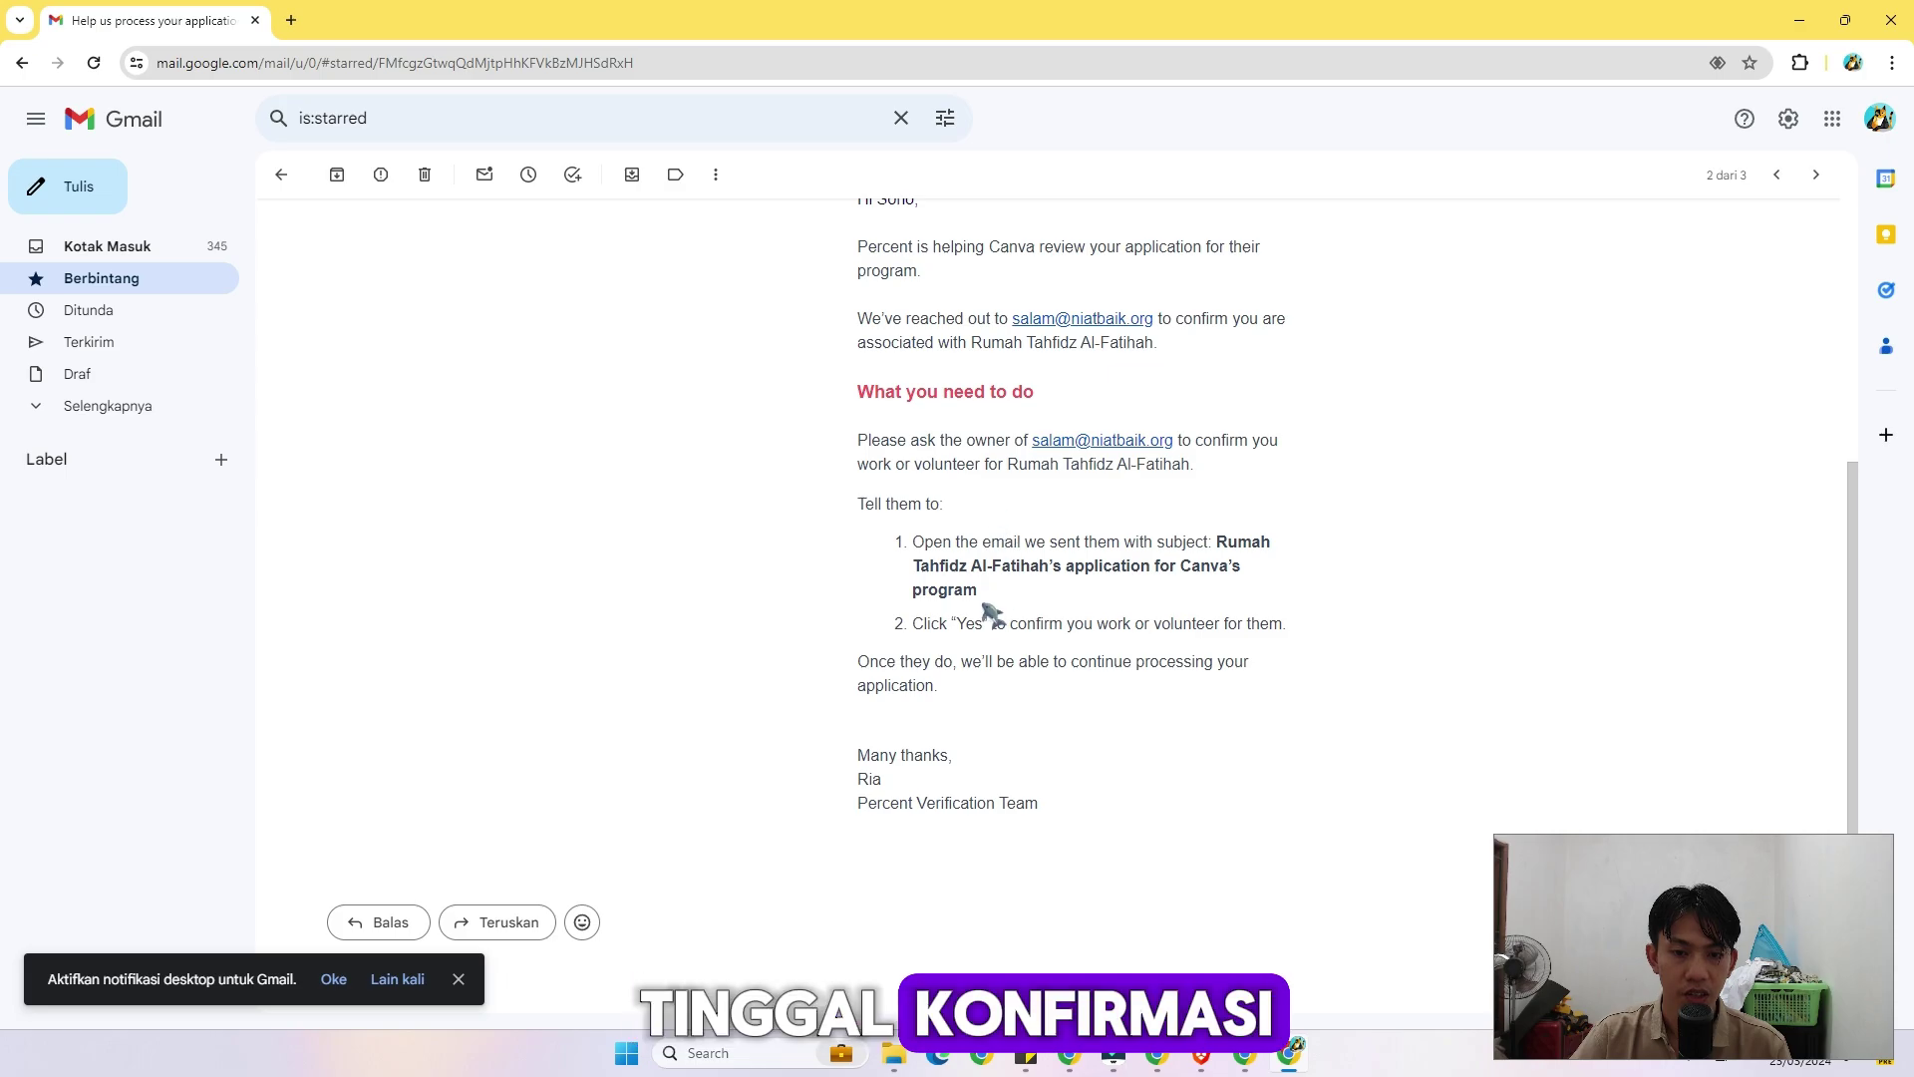
Open Canva's e-mail "Pendaftaran Canva untuk Nirlaba Anda telah disetujui!" and read the activation instructions.
key("k")
left_click_drag(327, 231, 845, 231)
scroll(1122, 344, "down", 2)
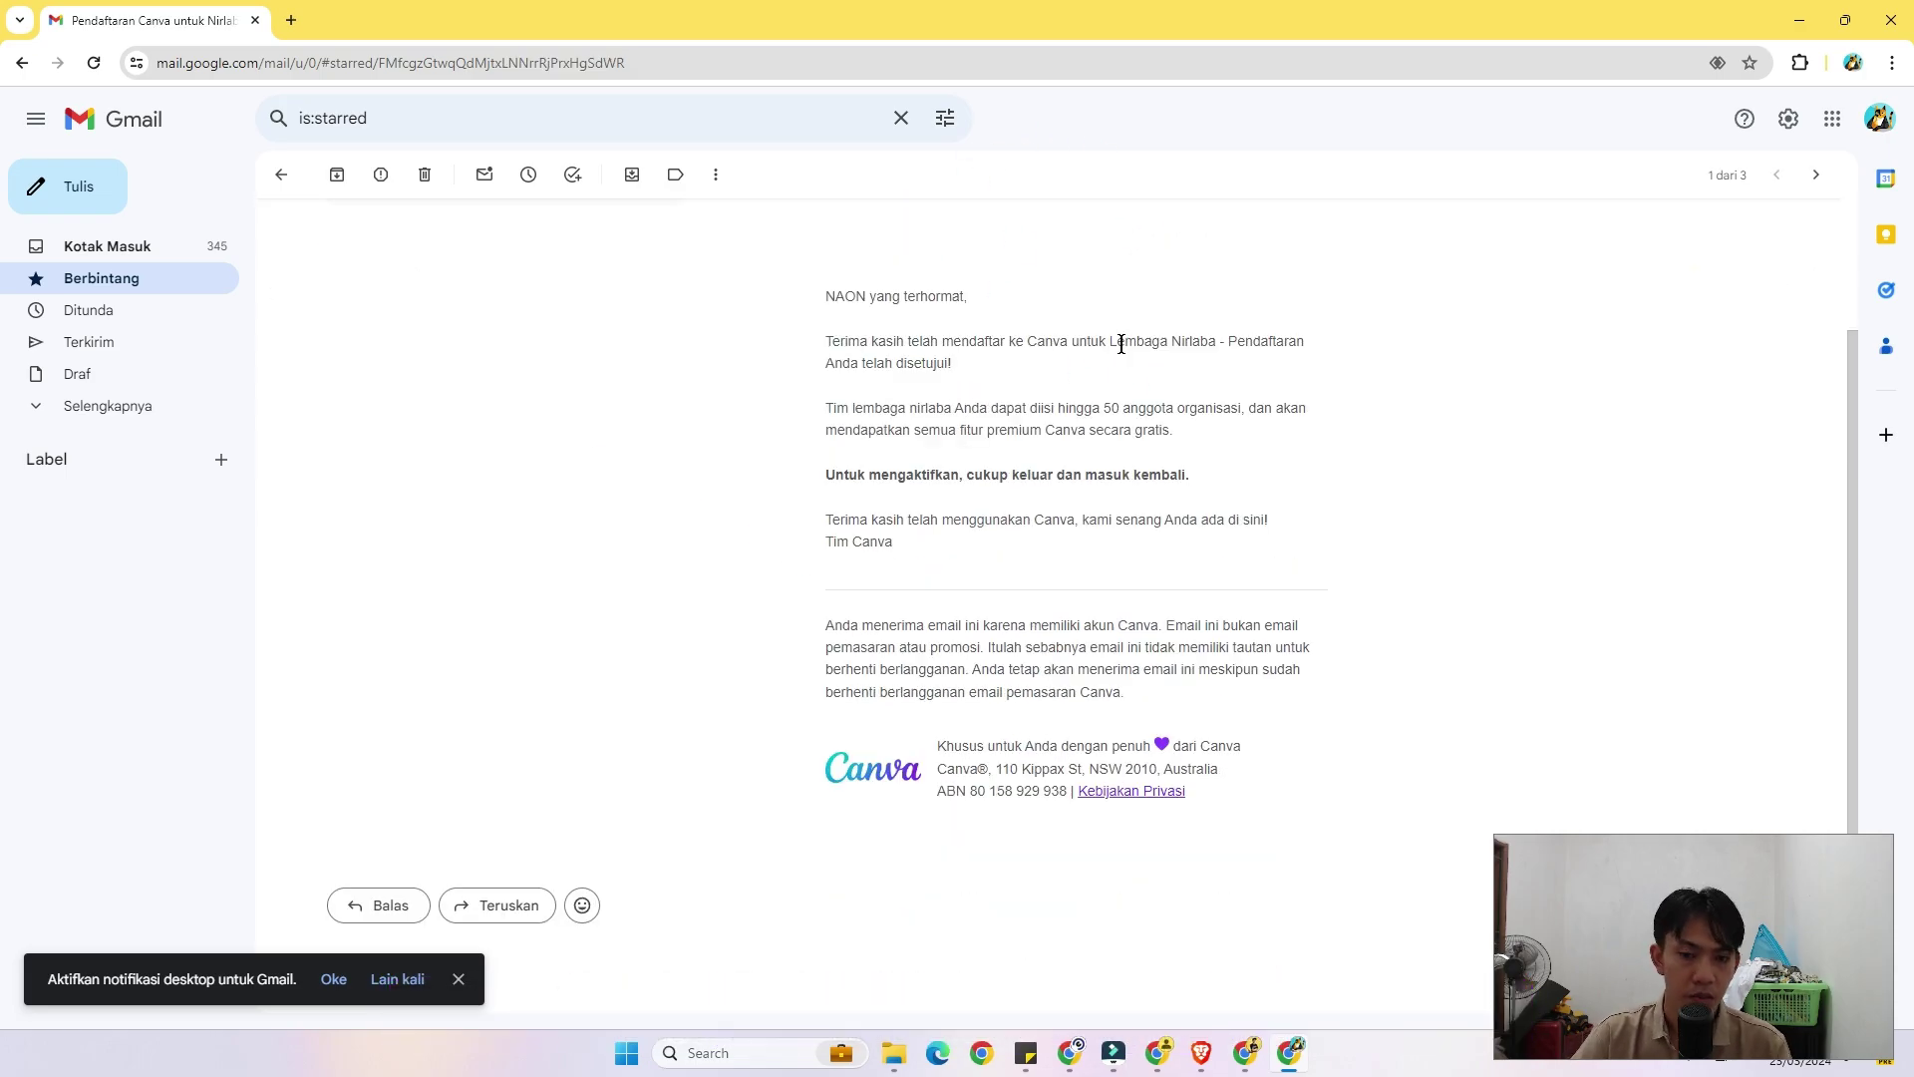